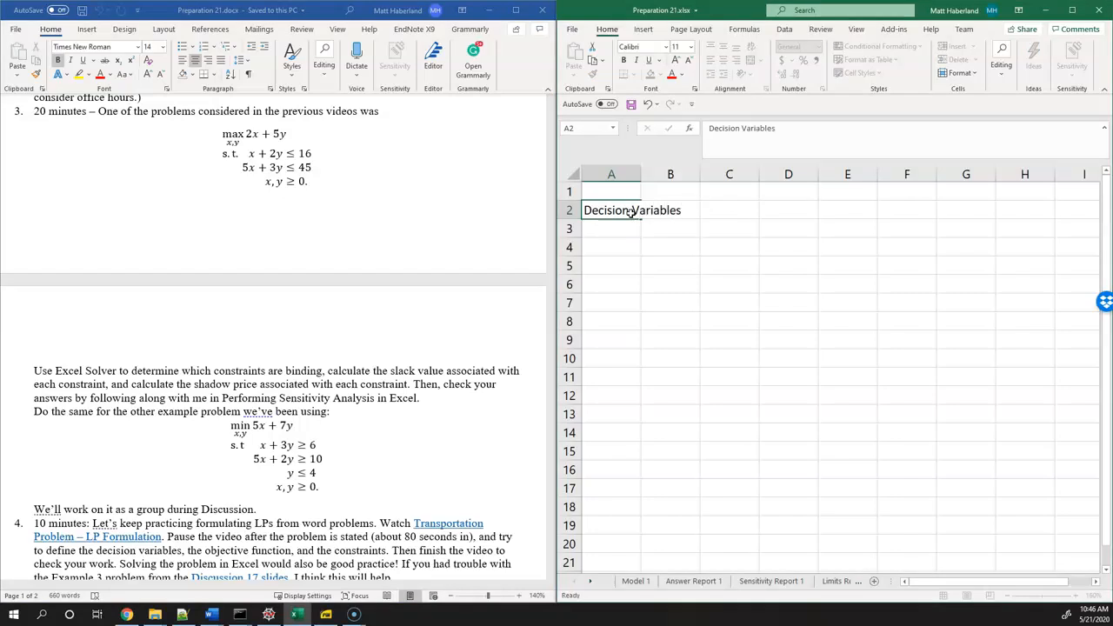
Label cells B1 and C1 as x and y, and widen column A to fit its Decision Variables label
key(Up)
key(Right)
text(x)
key(Tab)
text(y)
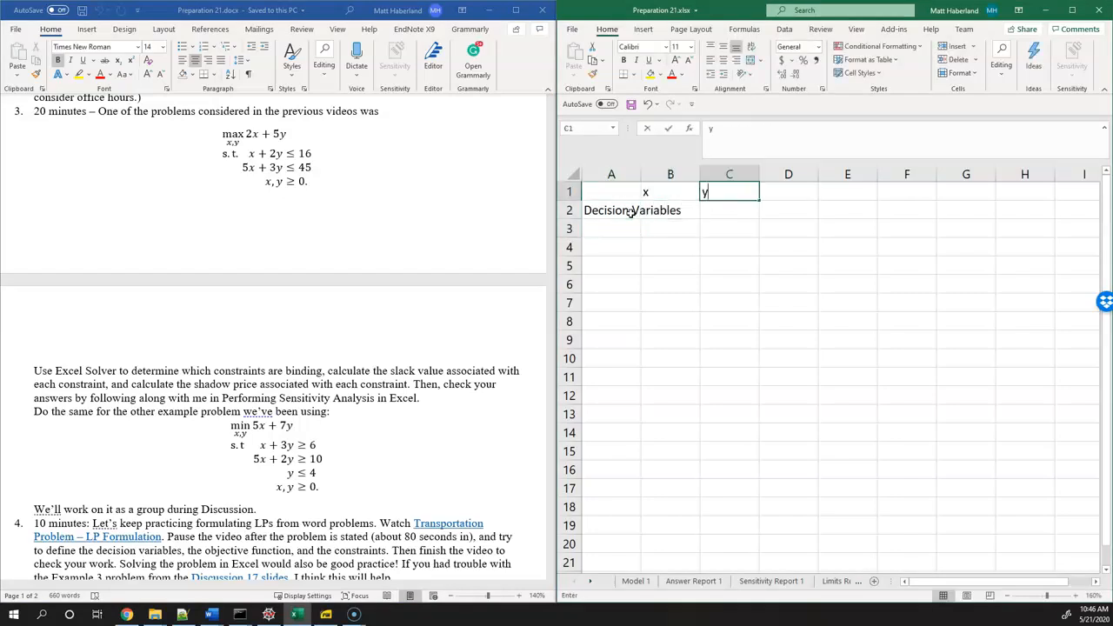
click(634, 175)
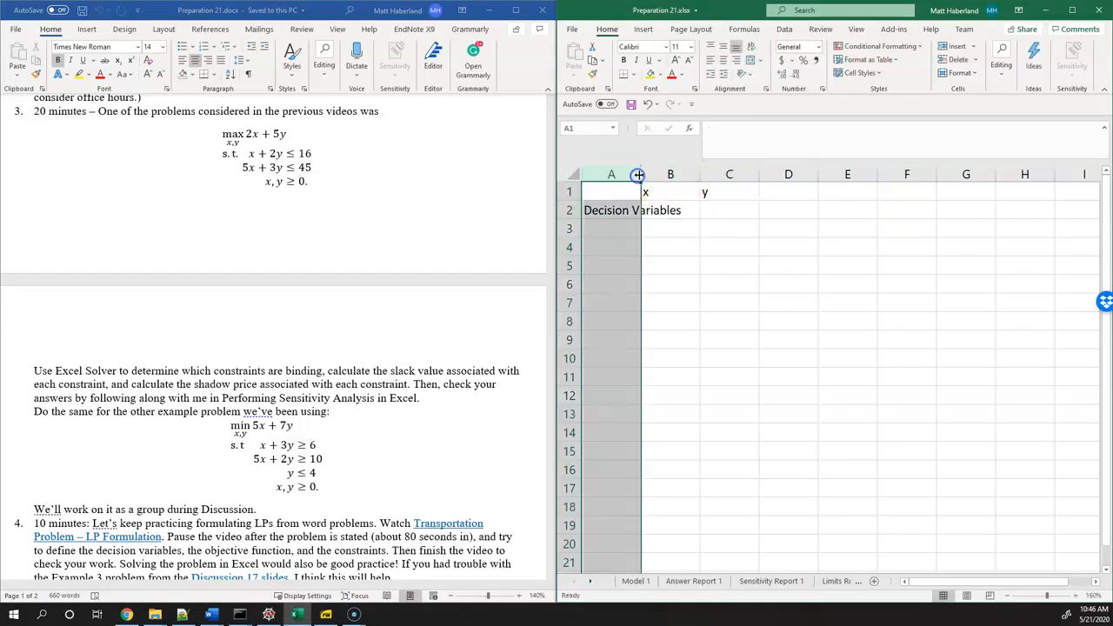
drag(638, 175, 696, 173)
Enter 0 as the starting value of x in cell B2
click(736, 217)
text(0)
key(Return)
Fill row 3 with the objective: the label Maximize and the coefficients 2 for x and 5 for y
key(Left)
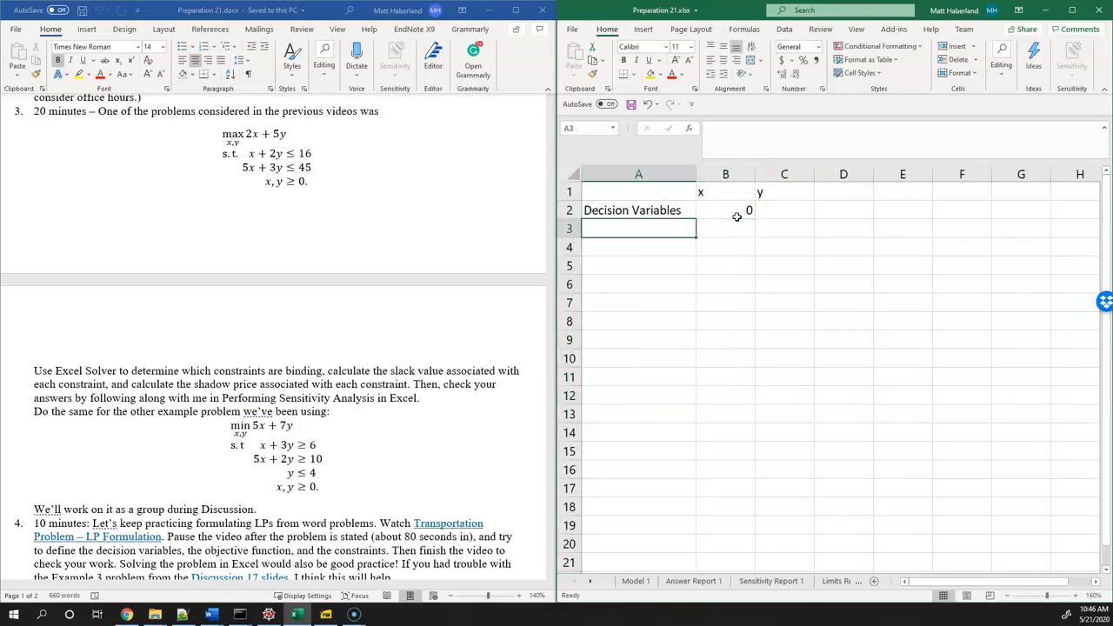
text(Maximize)
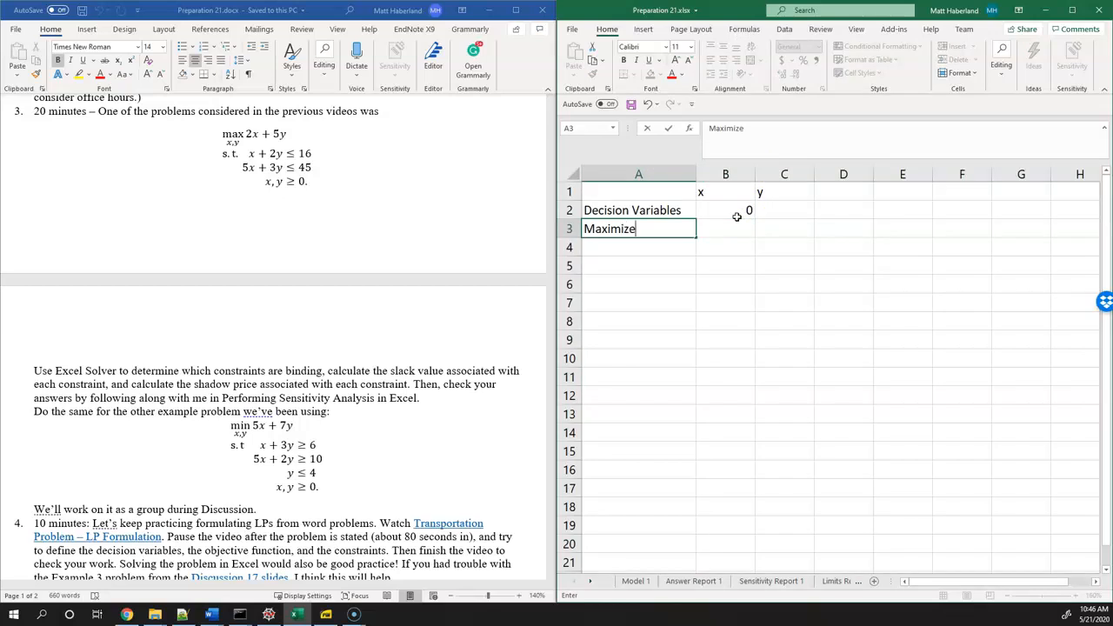
key(Tab)
text(2)
key(Tab)
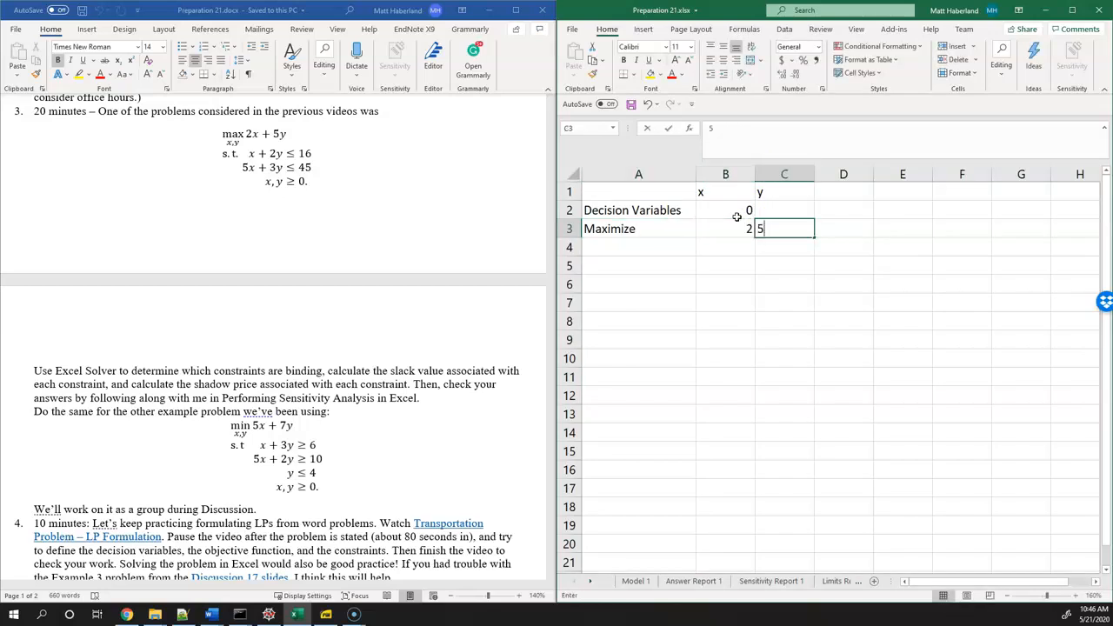
key(Tab)
Enter 0 as the starting value of y in cell C2
click(771, 218)
text(0)
key(Down)
Enter the first constraint in row 4 as <= with coefficients 1 for x and 2 for y
key(Left)
key(Left)
key(Down)
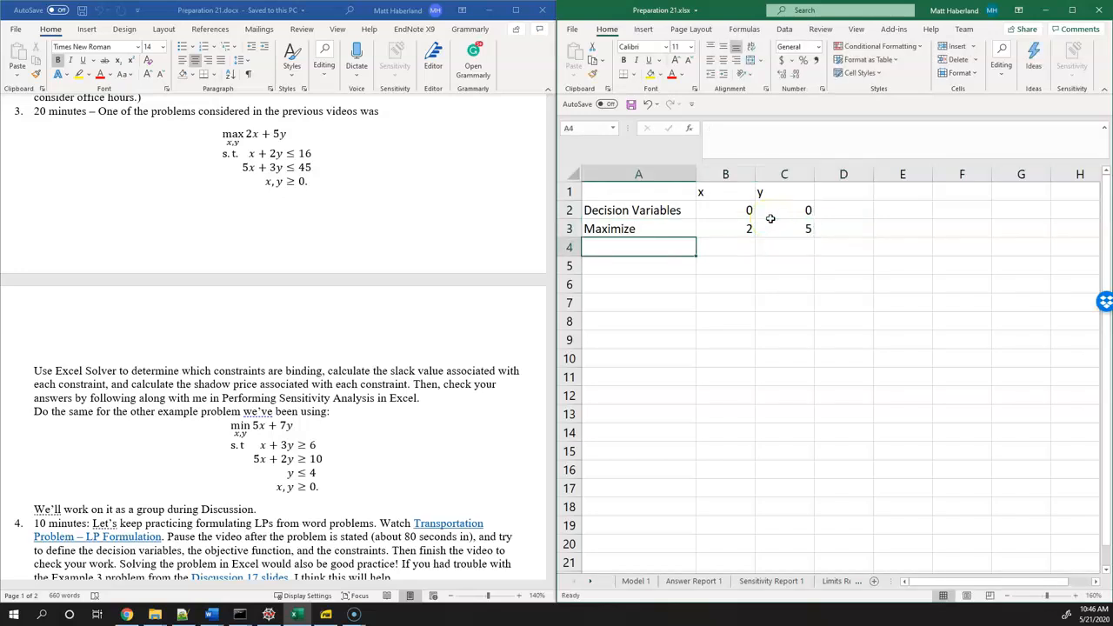
text(<=)
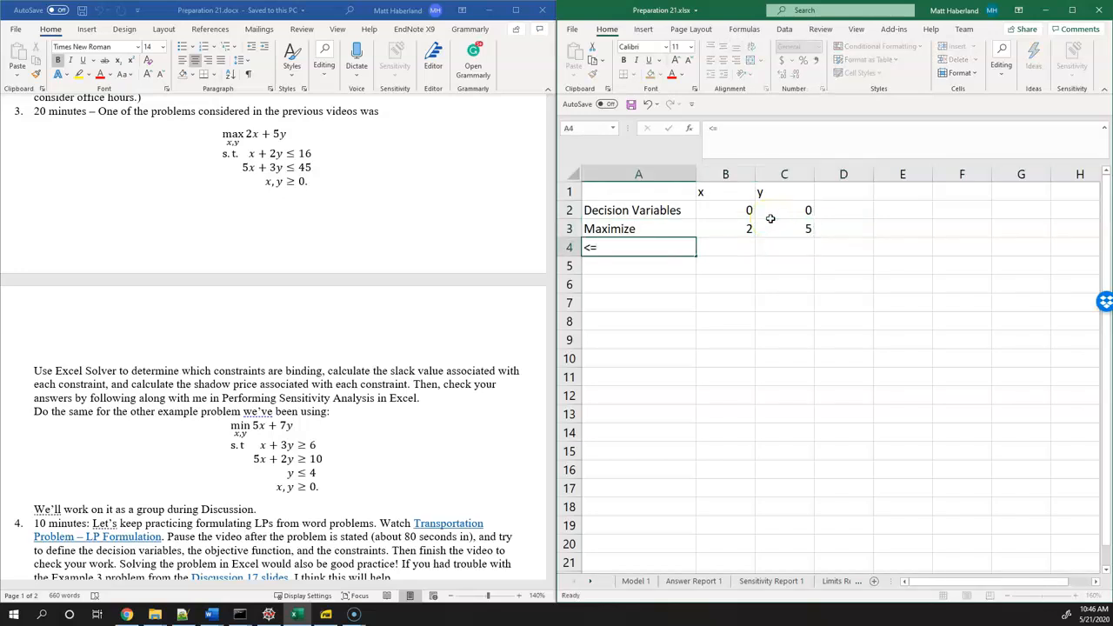
key(Tab)
text(1)
key(Tab)
text(2)
key(Return)
Add the column headings LHS in D1 and RHS in E1
key(Up)
key(Right)
key(Right)
key(Right)
key(Up)
key(Up)
key(Up)
text(LHS)
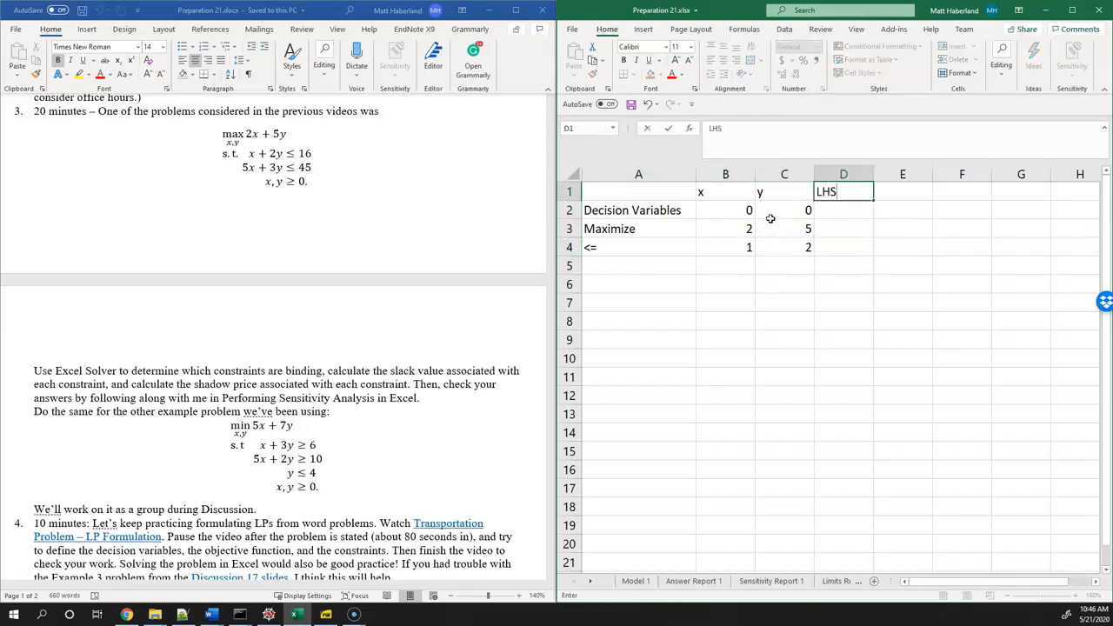
key(Tab)
text(RHS)
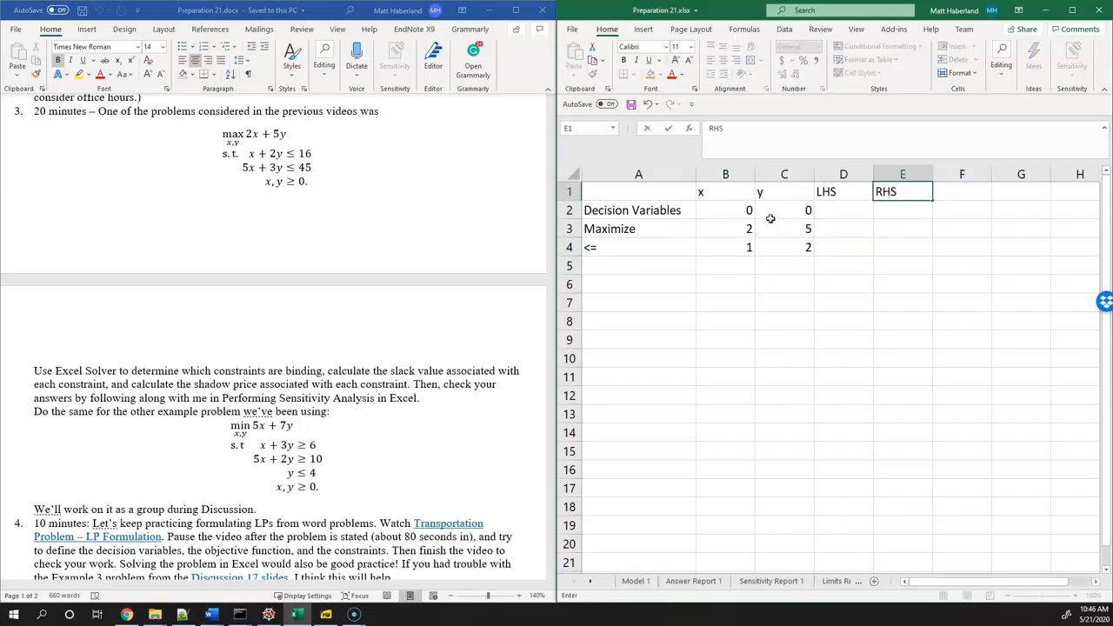
key(Return)
Enter 16 as the first constraint's right-hand side in cell E4
key(Down)
key(Down)
key(Right)
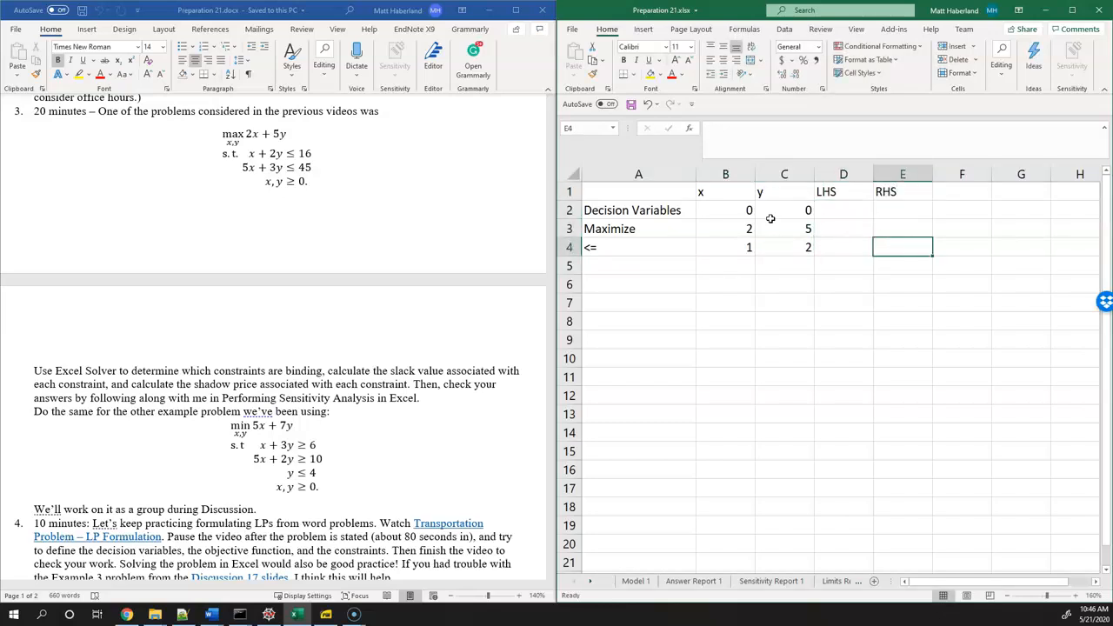
text(16)
key(Return)
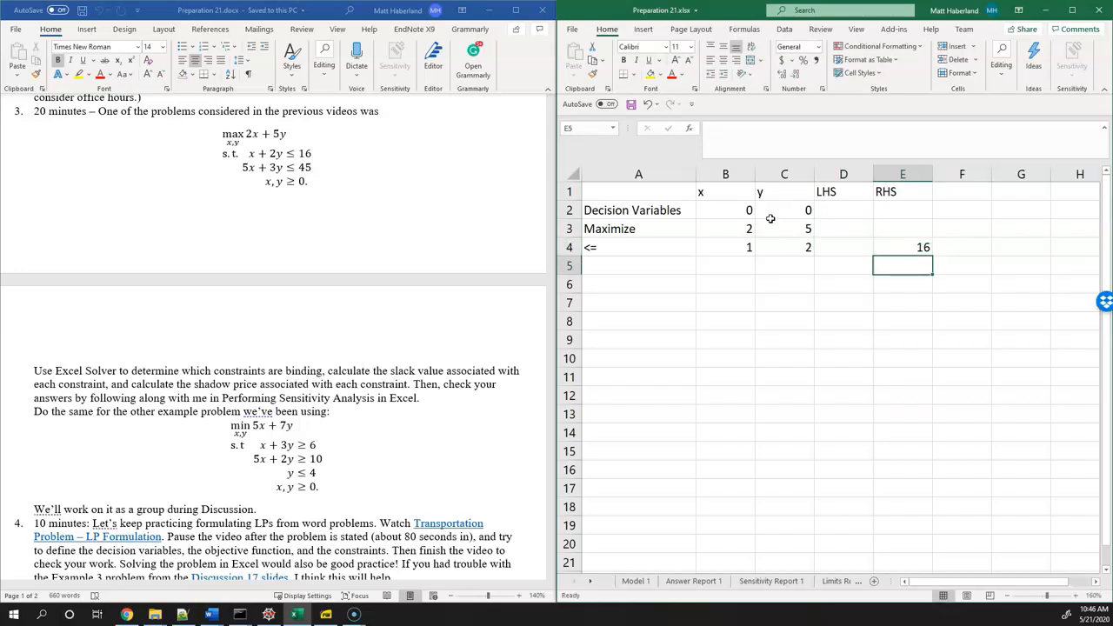
Enter the second constraint in row 5 as <= with coefficients 5 and 3 and a right-hand side of 45
key(Left)
key(Left)
key(Left)
key(Left)
text(<=)
key(Tab)
text(5)
key(Tab)
text(3)
key(Tab)
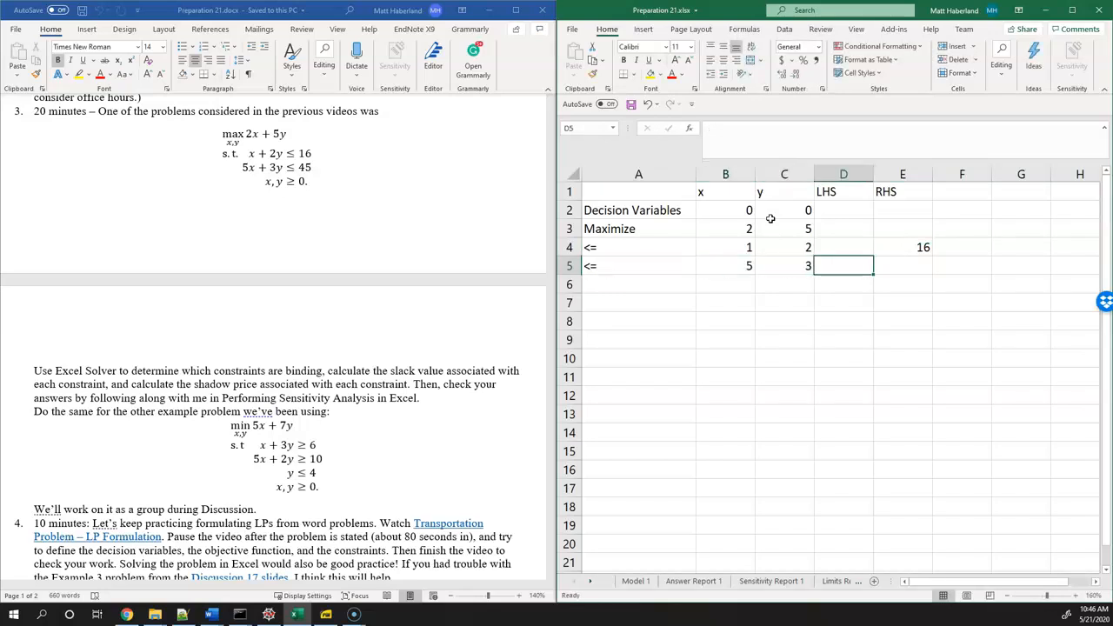
key(Tab)
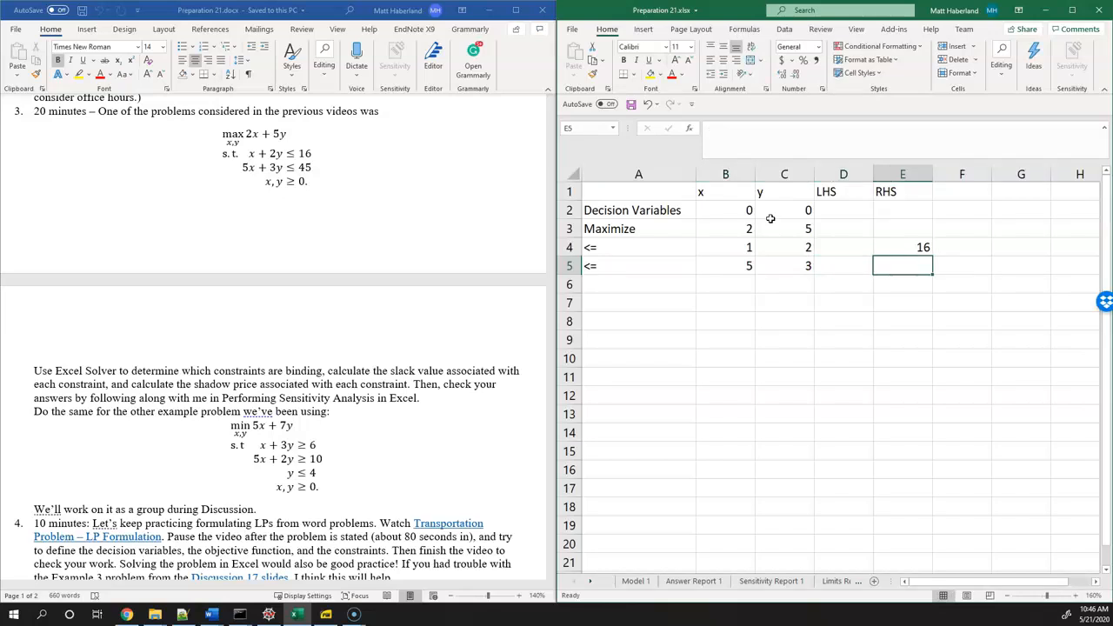
text(45)
key(Return)
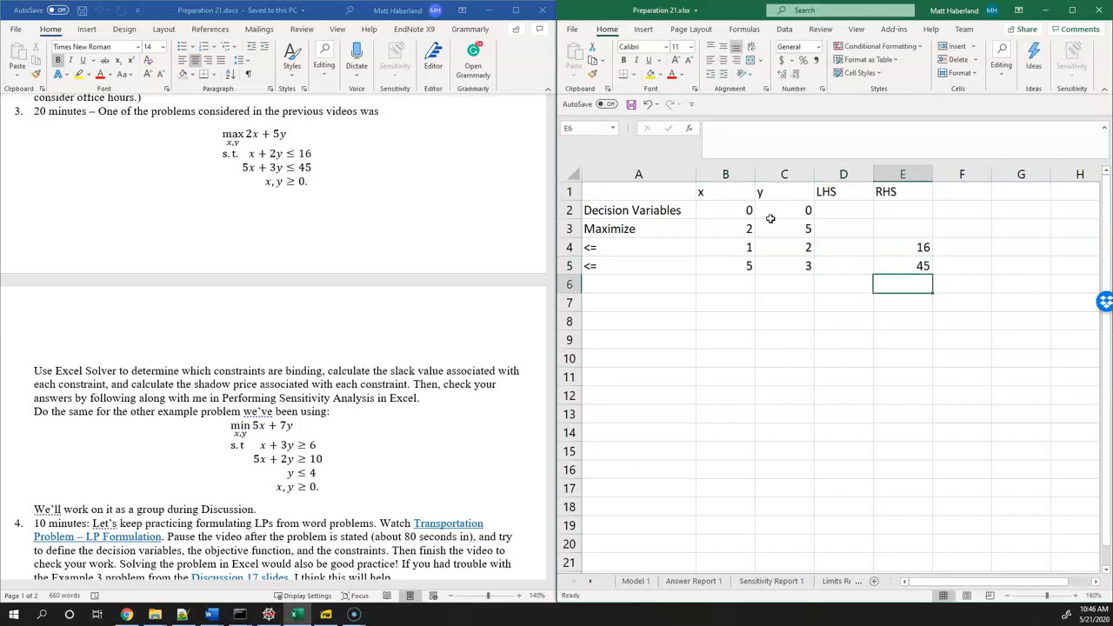
key(Left)
key(Left)
key(Left)
key(Left)
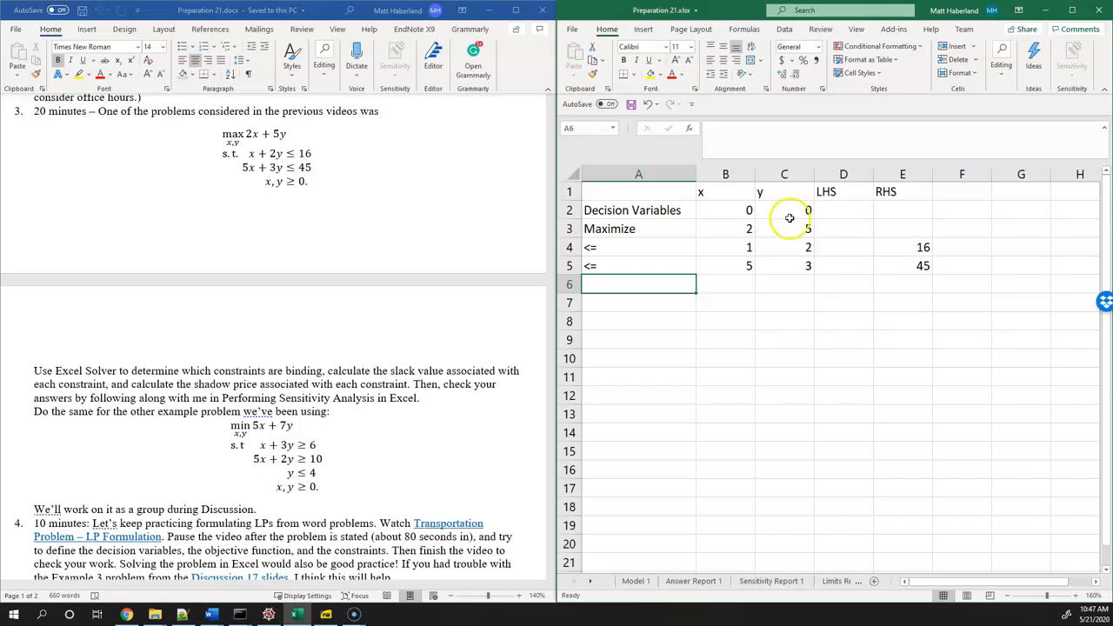
Enter the objective formula =SUMPRODUCT(B3:C3,$B$2:$C$2) in cell D3, keeping the decision variable range absolute
click(859, 235)
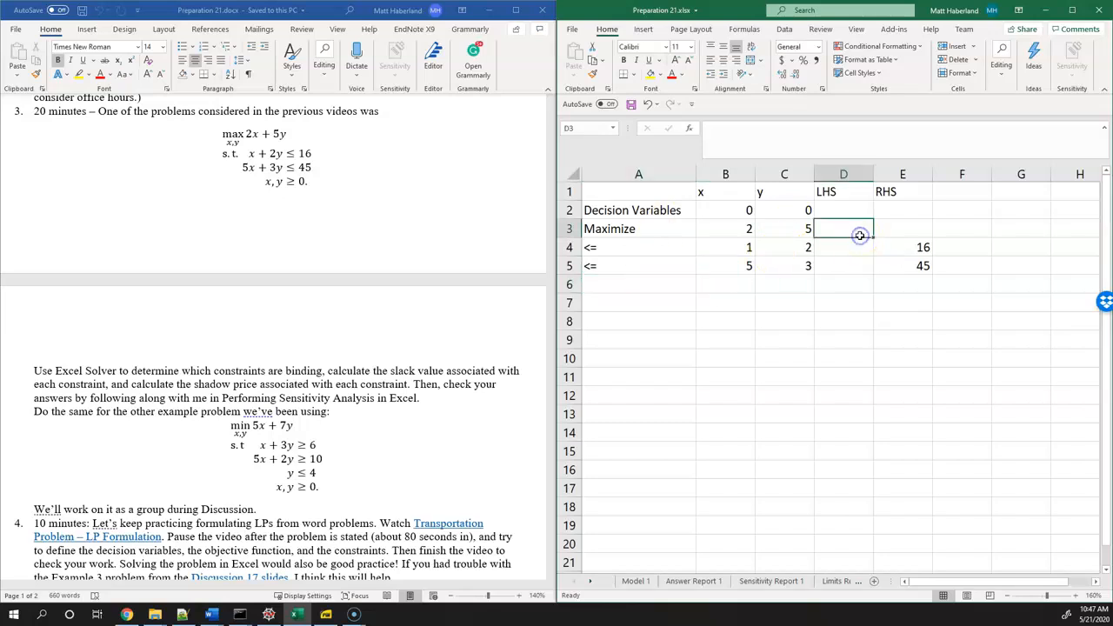
text(=)
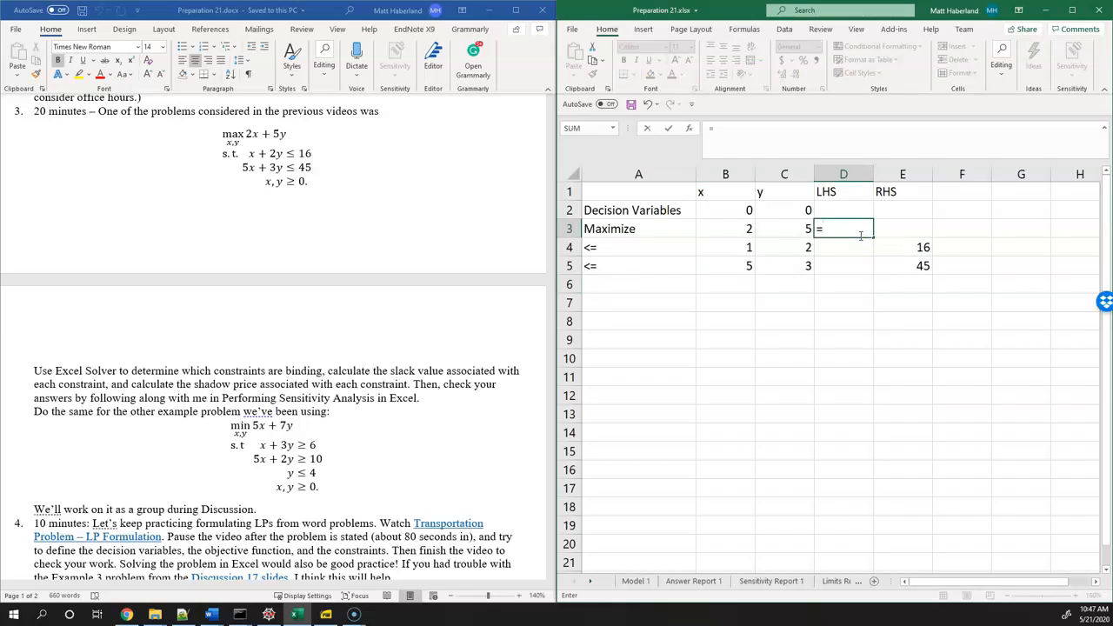
text(sumproduct()
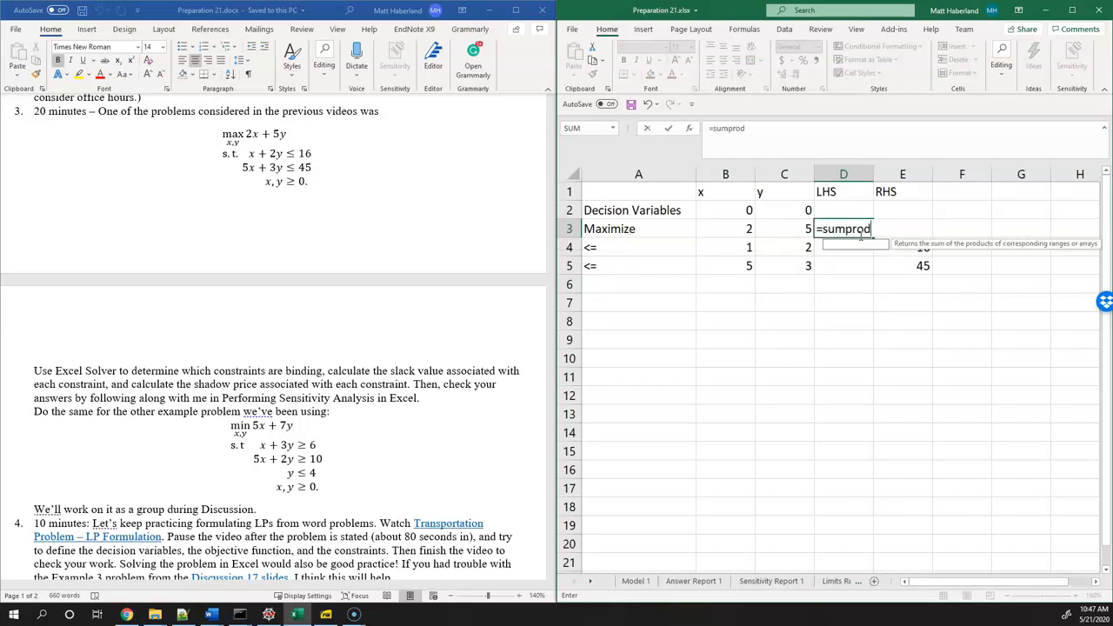
drag(744, 229, 783, 229)
text(,)
drag(721, 214, 786, 209)
text())
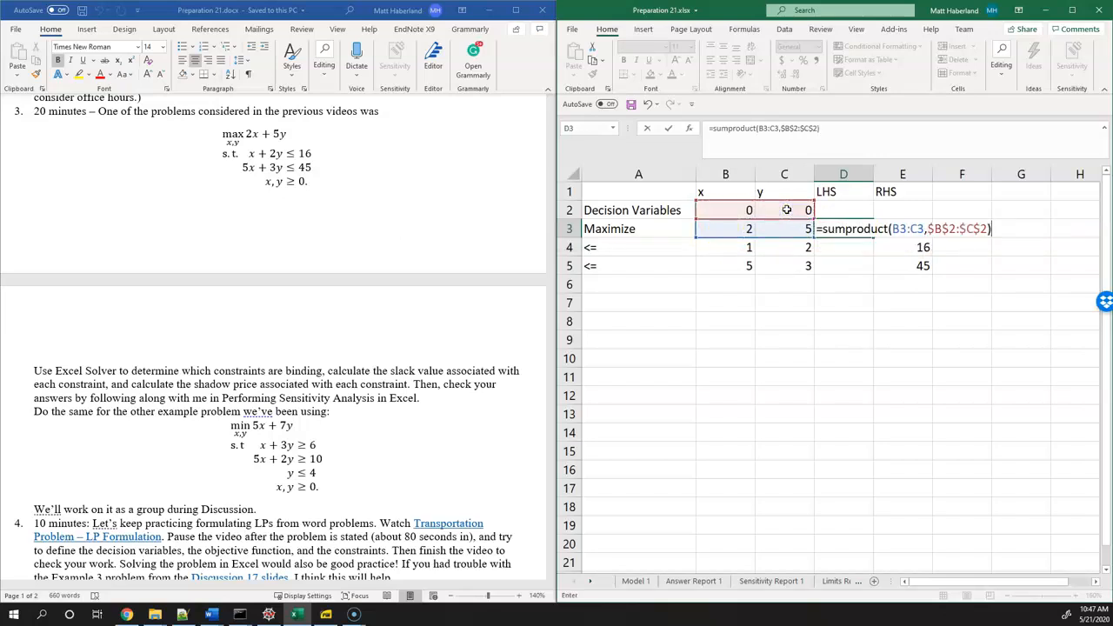
key(Return)
double_click(851, 234)
click(976, 230)
key(Return)
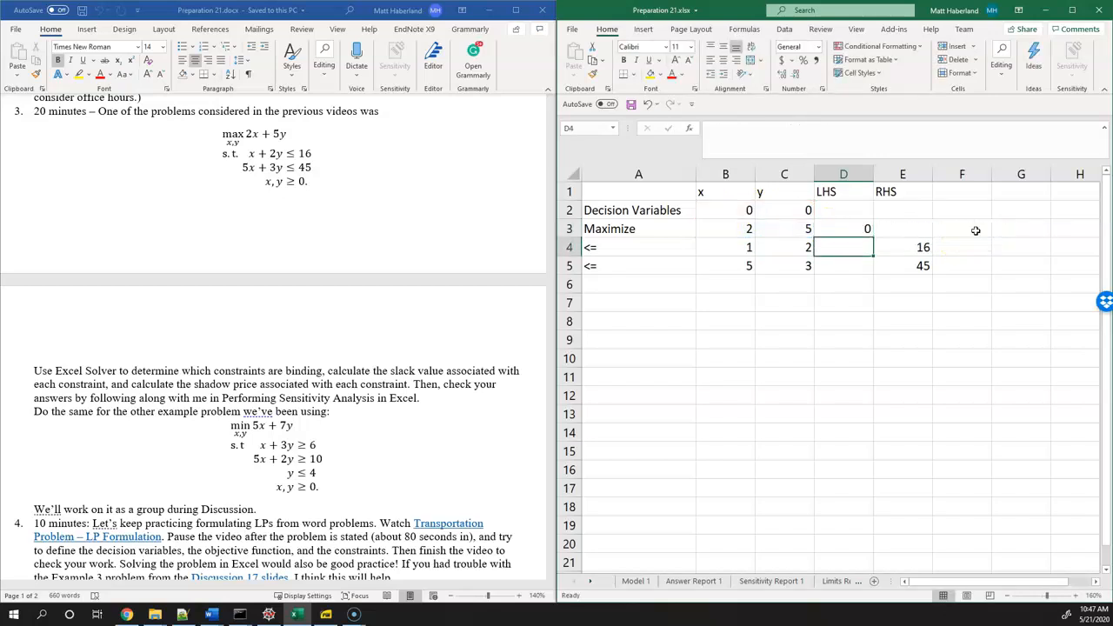
Copy the SUMPRODUCT formula from D3 down to the two constraint rows, D4 and D5
click(868, 228)
drag(874, 236, 874, 269)
click(853, 244)
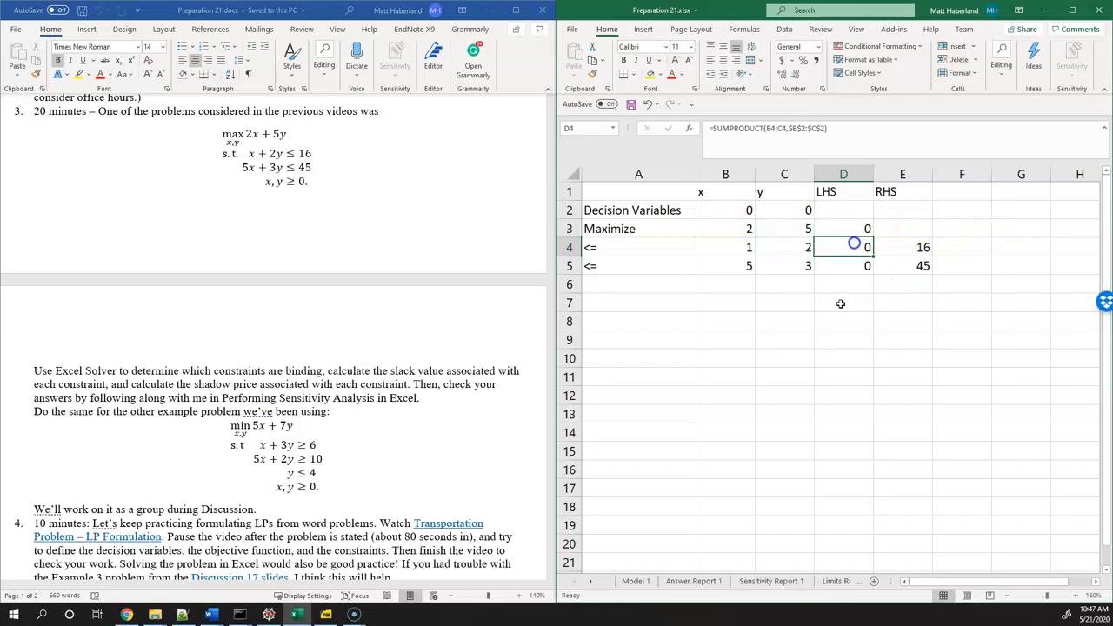
Test the formulas by setting x to 1 in B2 and comparing the x coefficients with the LHS values
click(738, 210)
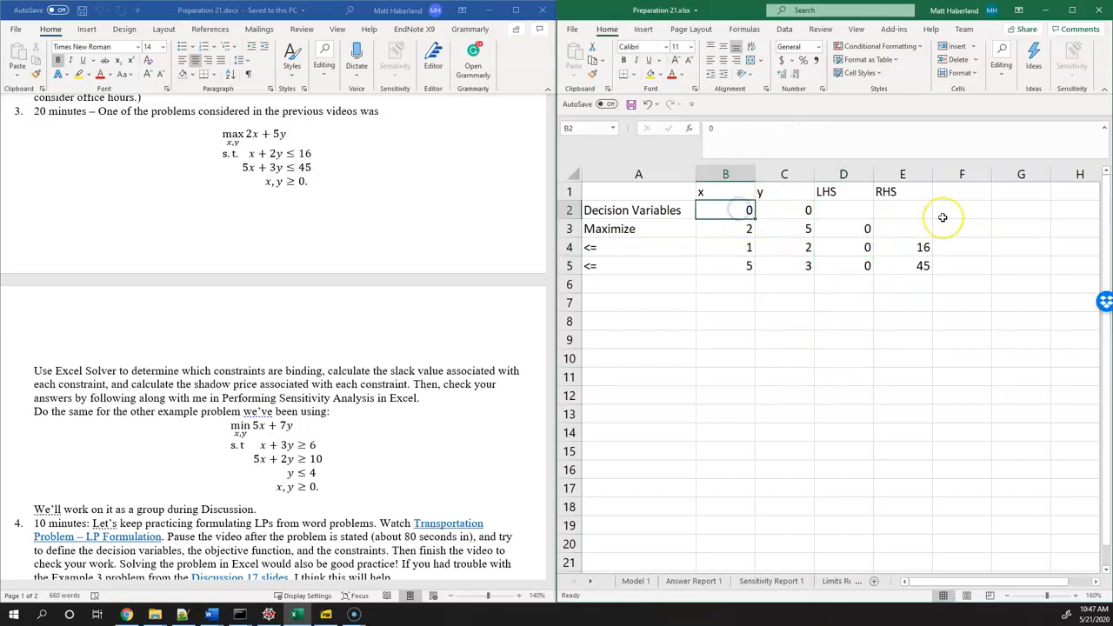
text(1)
key(Return)
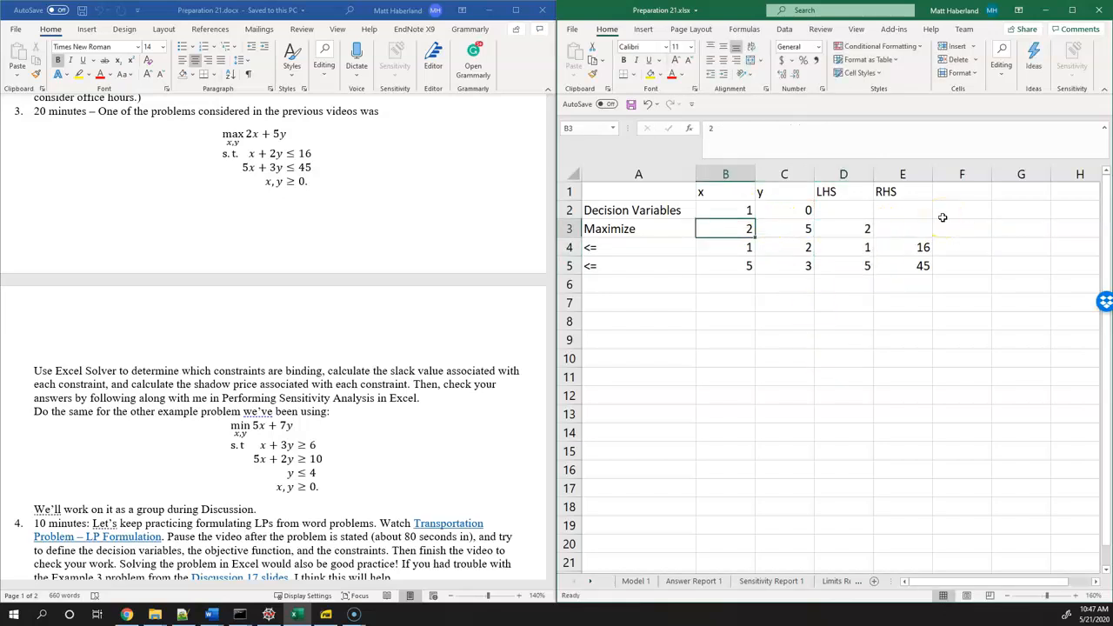
click(750, 231)
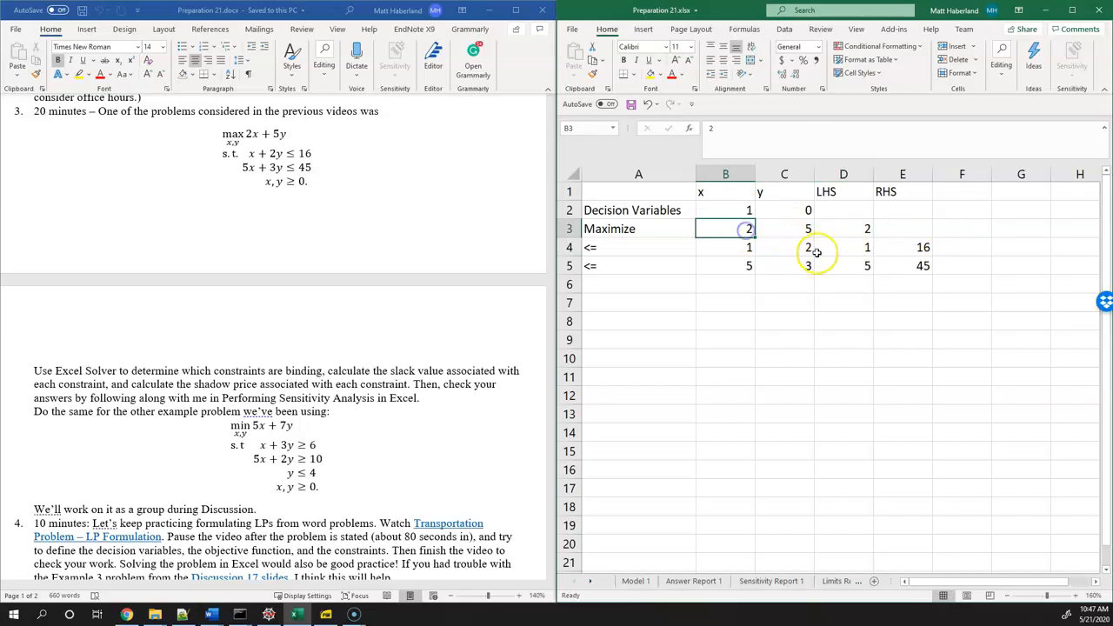
click(868, 229)
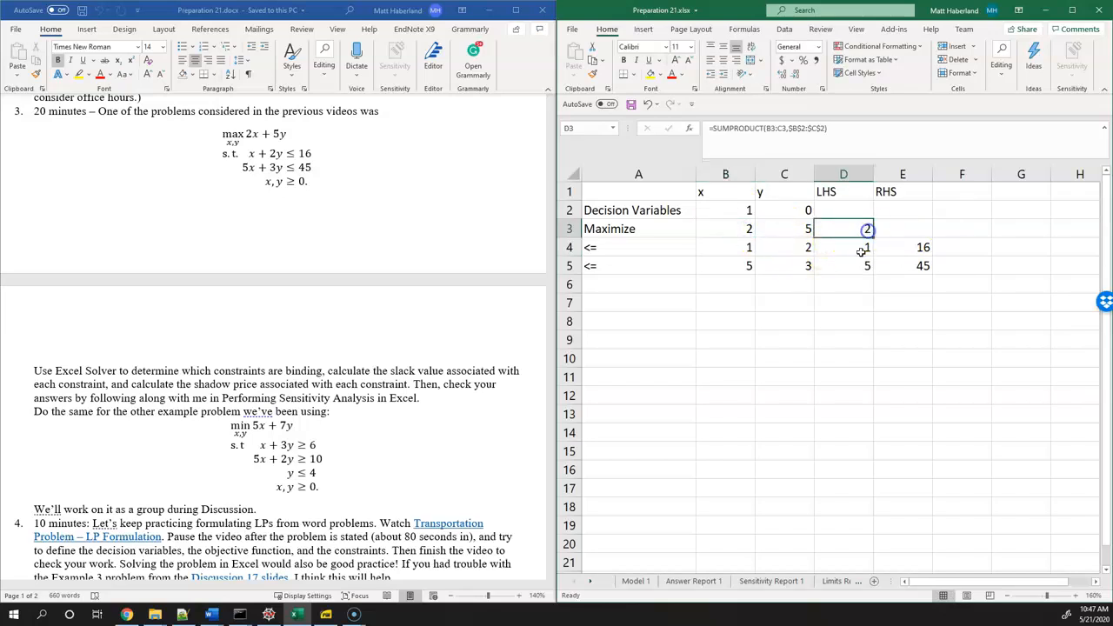
click(739, 249)
click(922, 249)
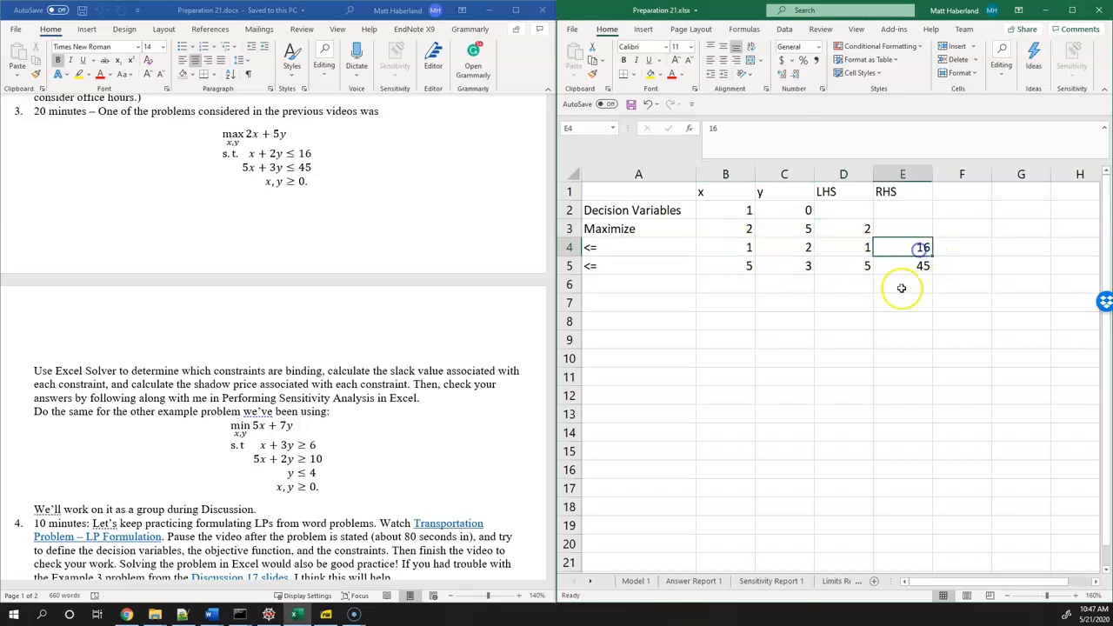
click(749, 267)
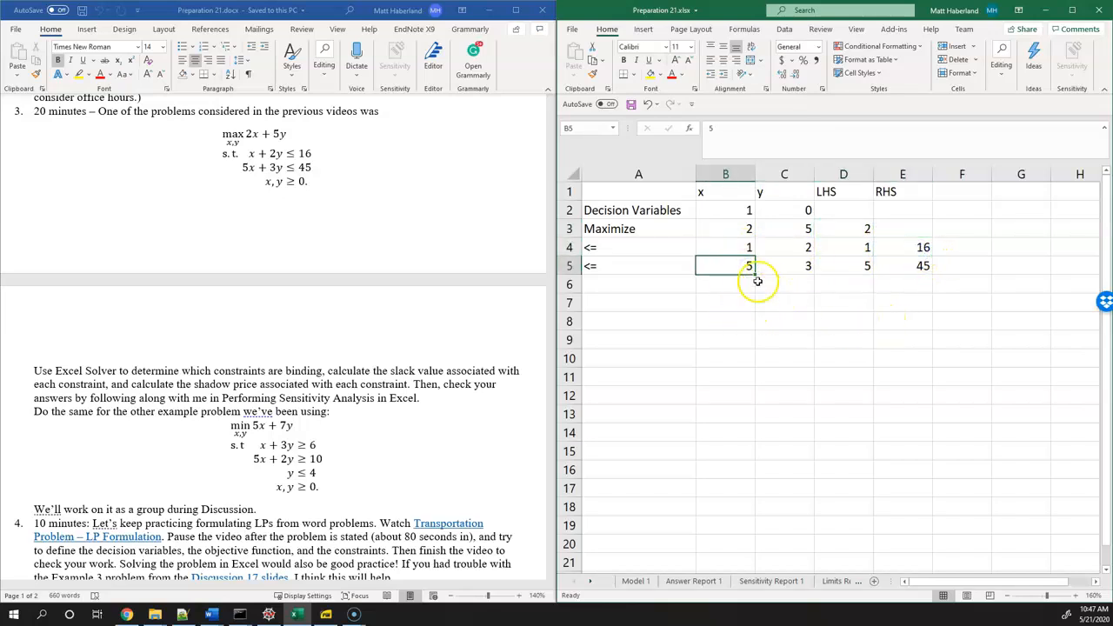
click(922, 267)
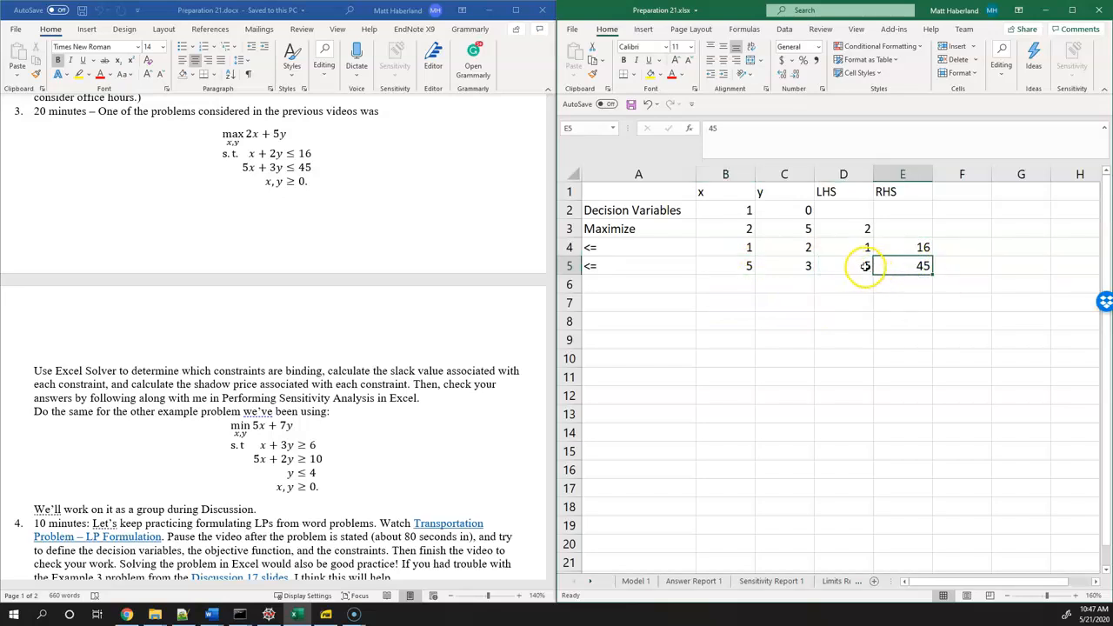
click(864, 230)
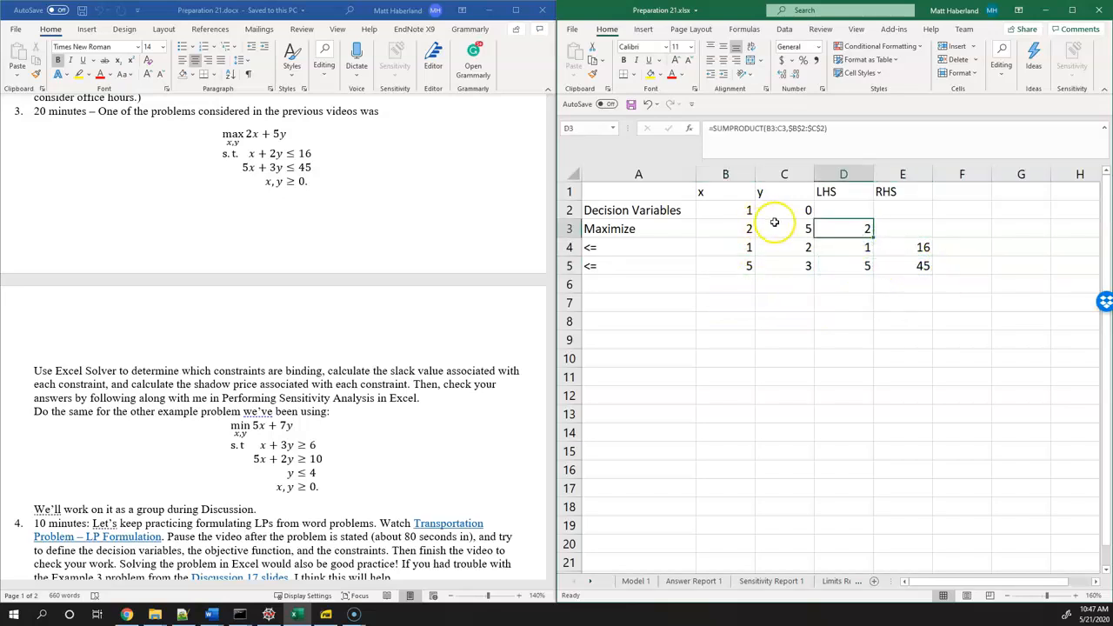
Set y to 1 in C2 as well and check the objective and constraint LHS values
click(801, 210)
text(1)
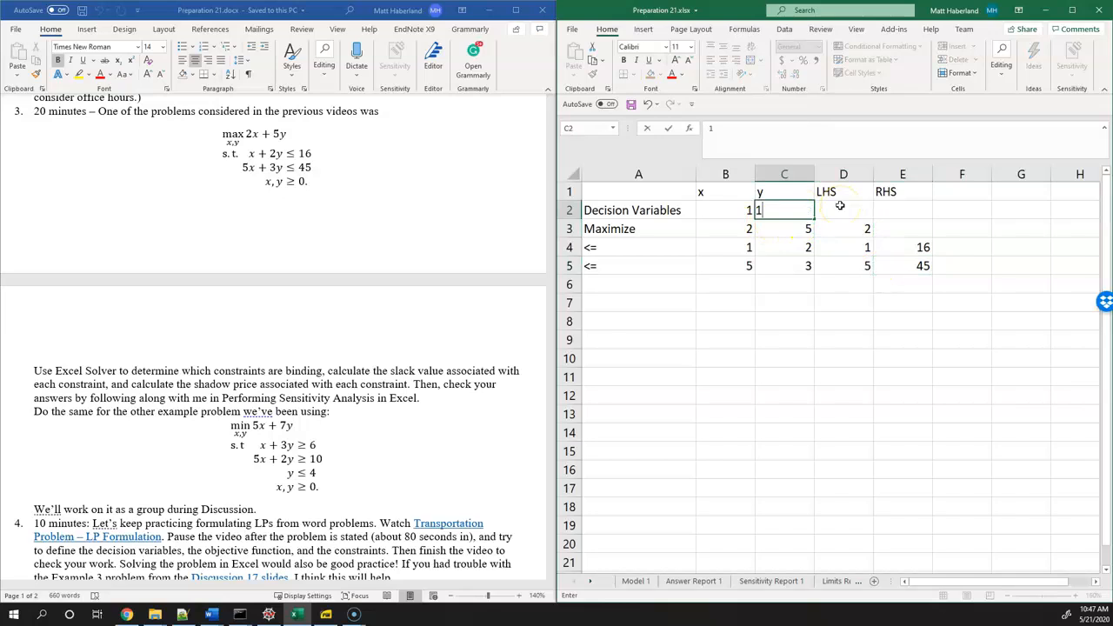
key(Return)
click(864, 229)
drag(867, 248, 914, 266)
Reset both decision variables, x in B2 and y in C2, to 0
click(759, 215)
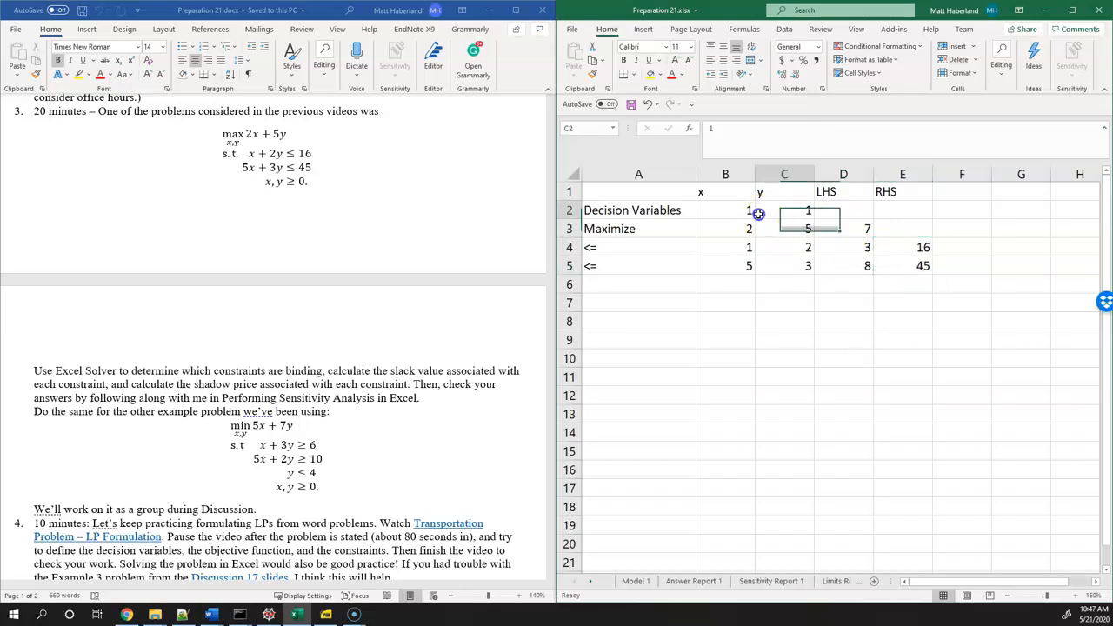
key(Left)
text(0)
key(Right)
text(1)
key(BackSpace)
text(0)
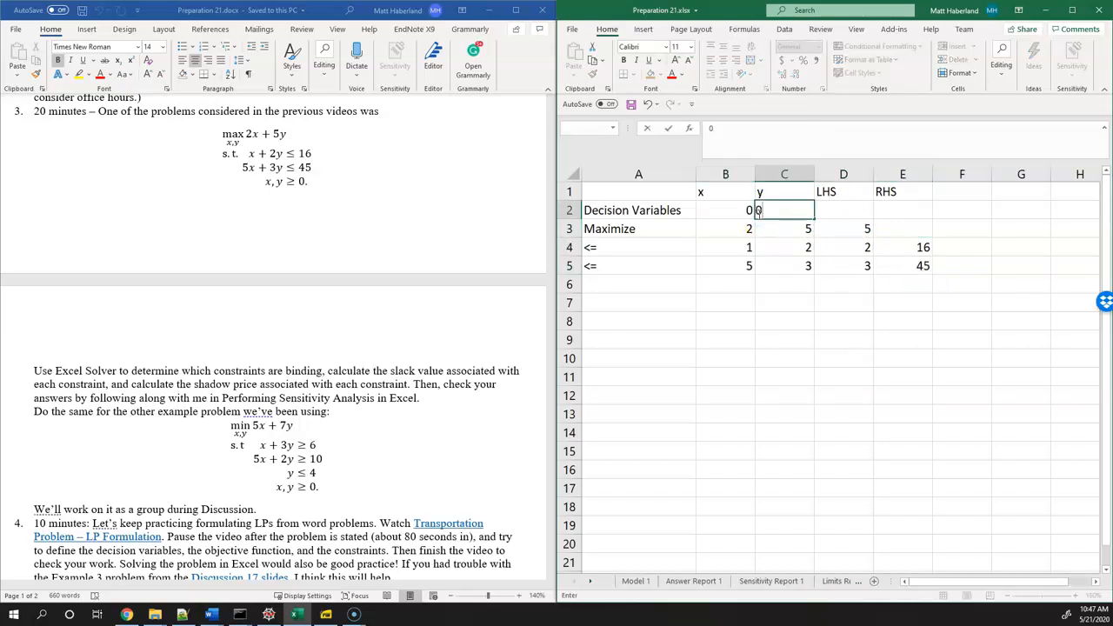
key(Return)
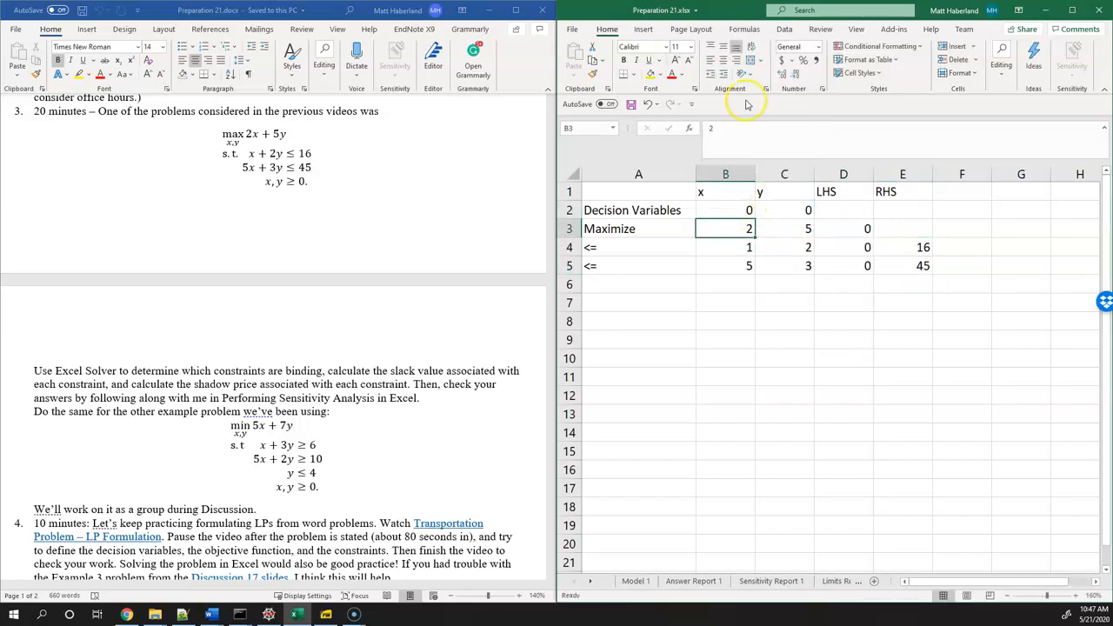
Open Solver and set D3 as the objective to maximize by changing the decision variable cells B2:C2
click(784, 28)
click(1052, 58)
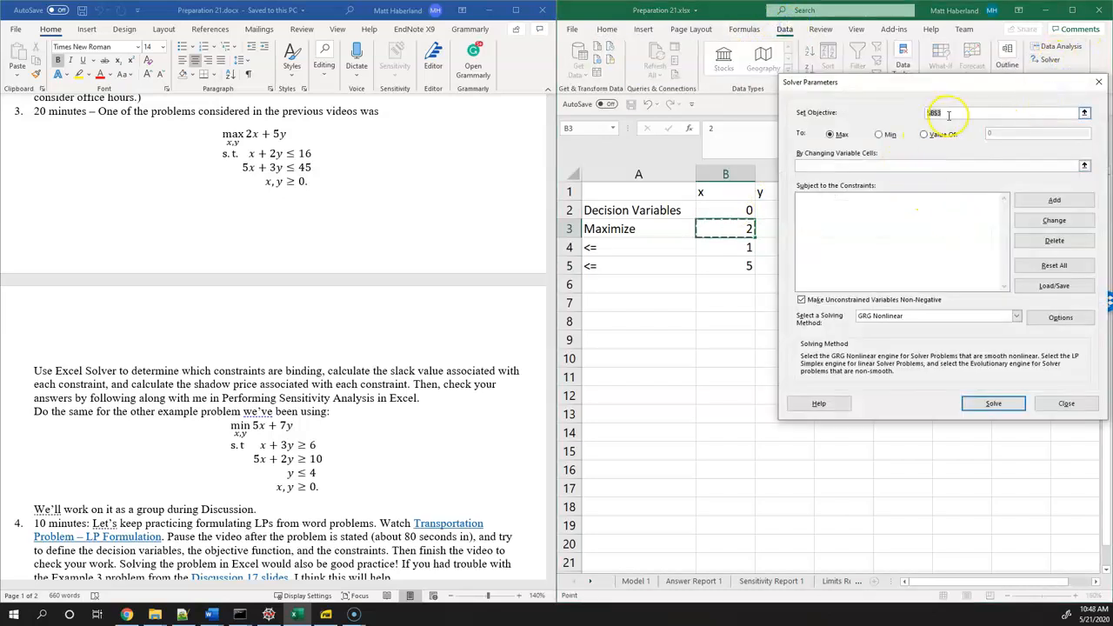
drag(946, 87, 934, 276)
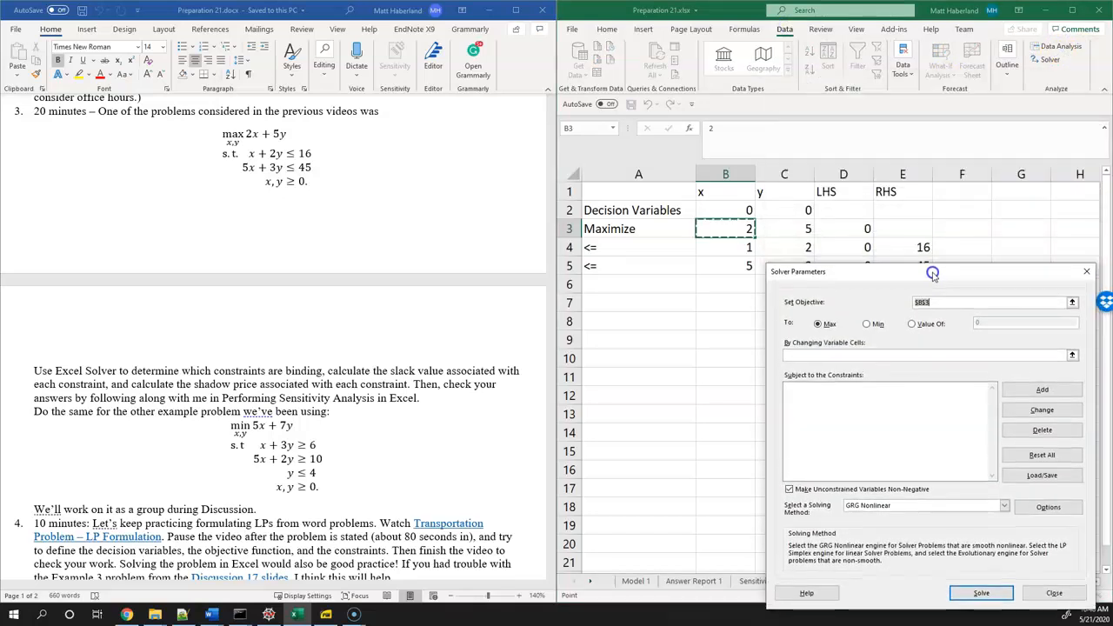
click(853, 230)
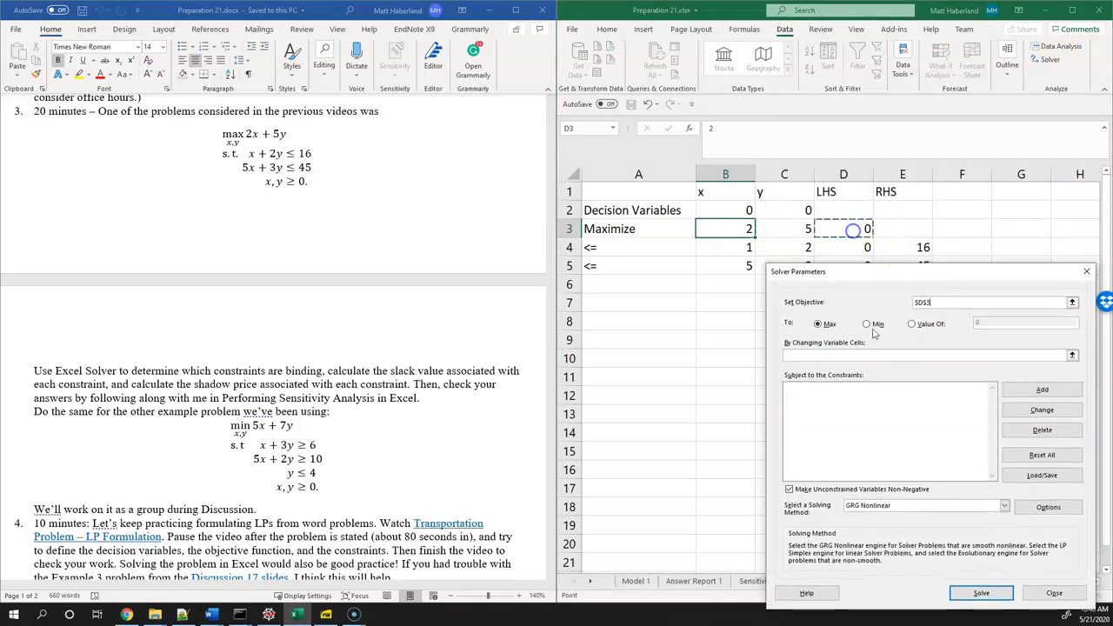
click(827, 324)
click(845, 354)
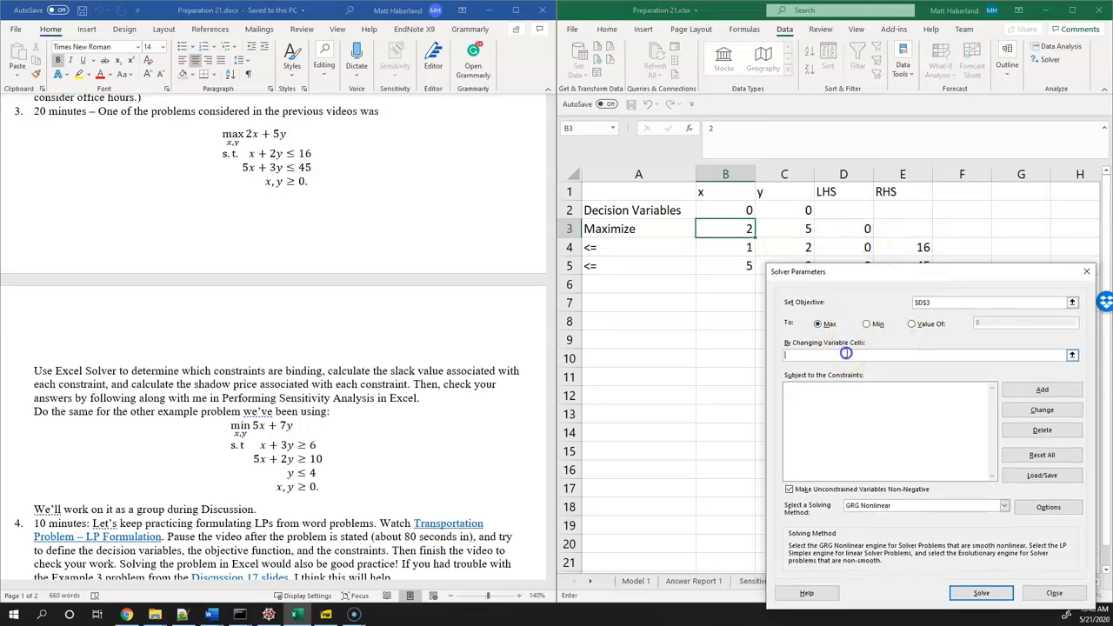
drag(739, 211, 774, 211)
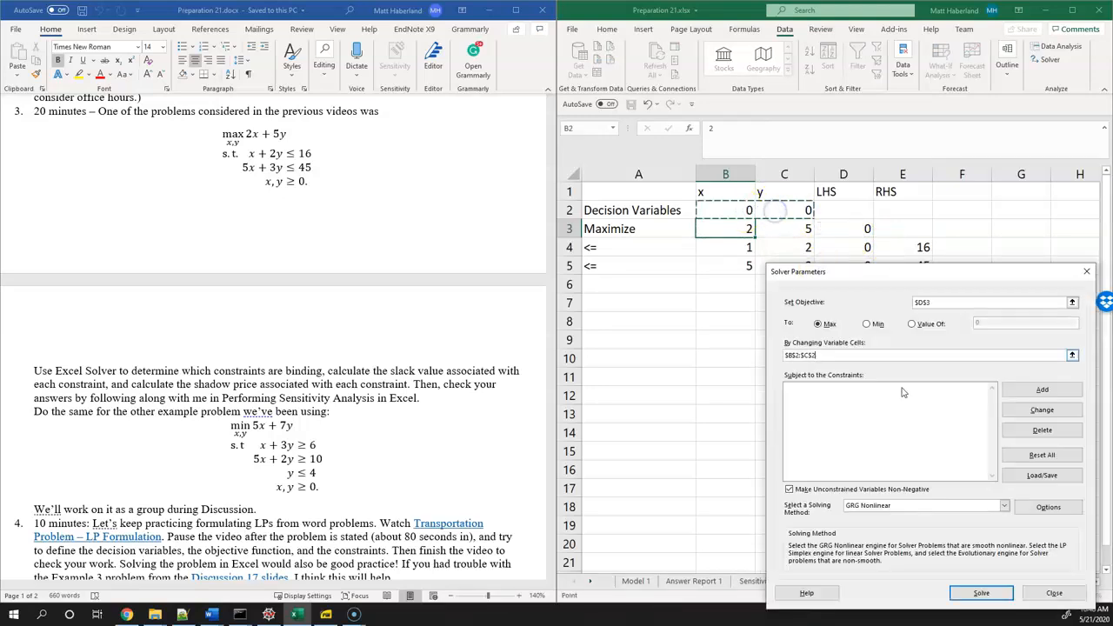
Add a Solver constraint requiring the LHS cells D4:D5 to be <= the RHS cells E4:E5
click(1029, 393)
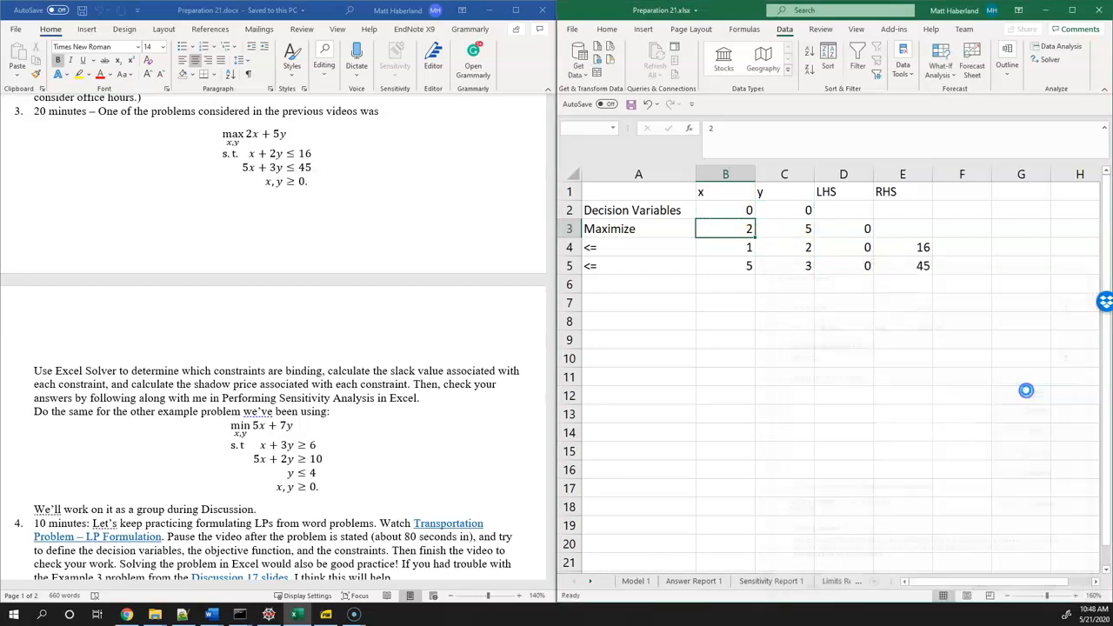
drag(867, 251, 864, 269)
click(933, 440)
click(927, 452)
click(979, 440)
drag(919, 249, 922, 267)
click(861, 470)
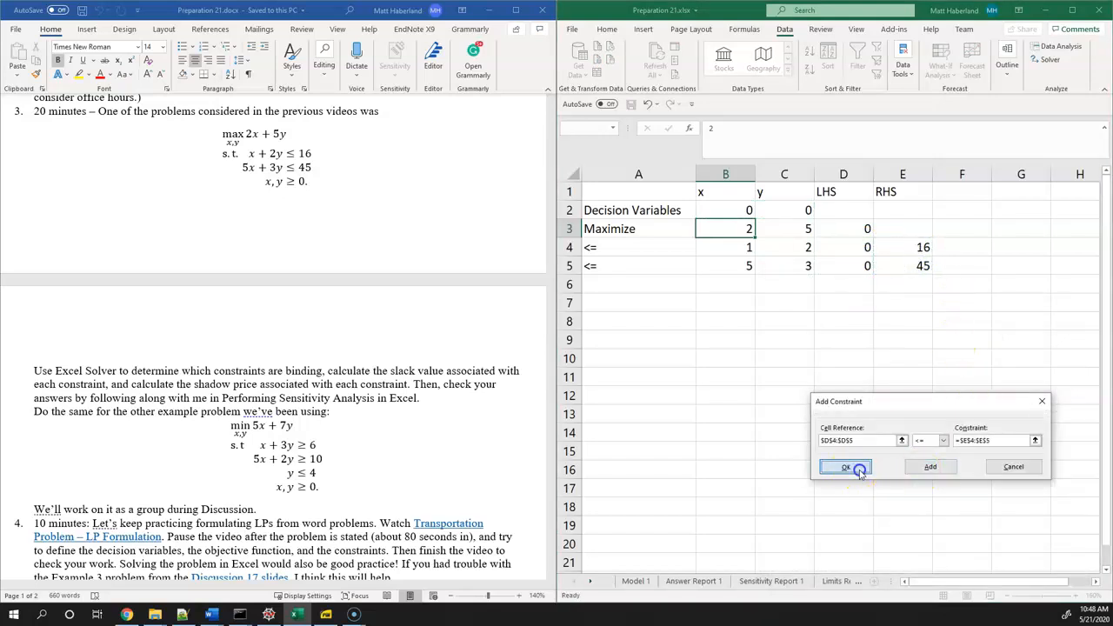
Set the solving method to Simplex LP and solve the model
drag(801, 271, 725, 156)
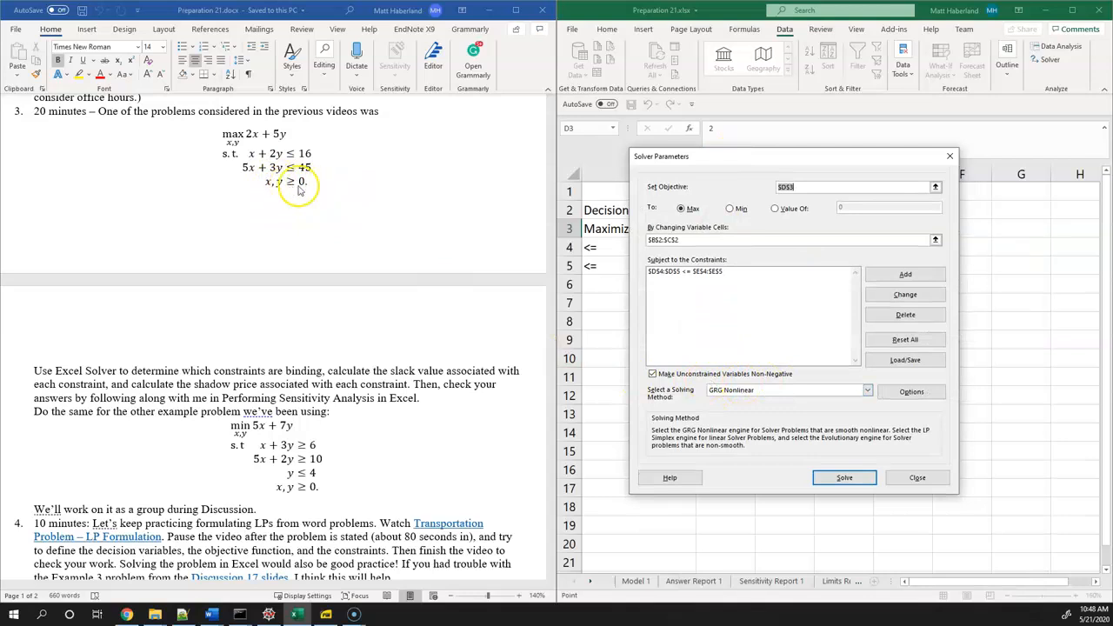
drag(730, 160, 741, 294)
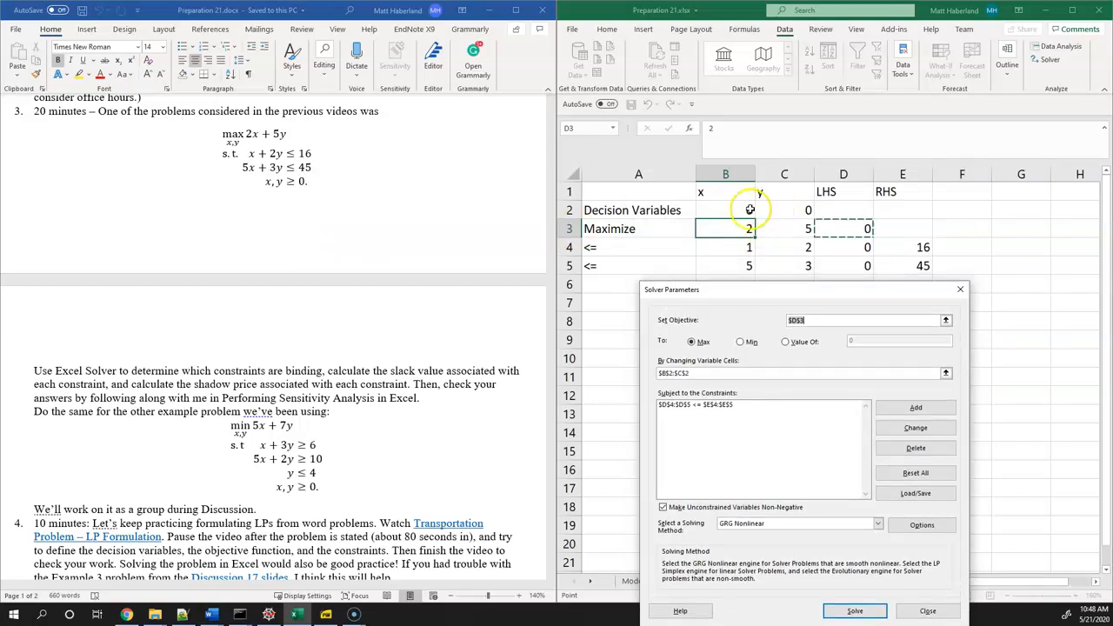
click(711, 405)
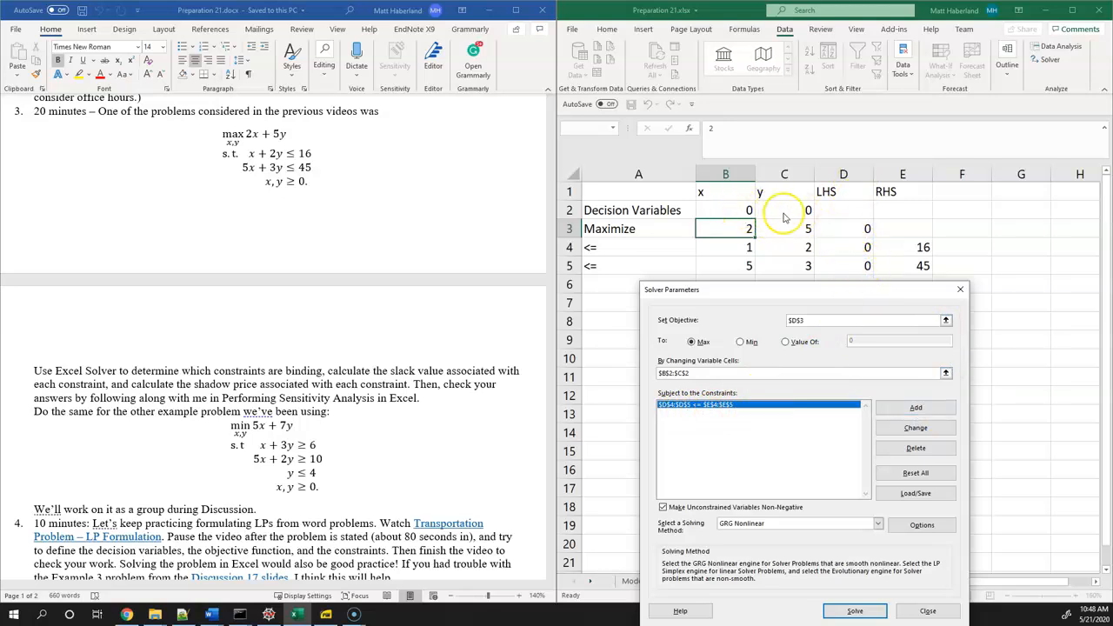
drag(819, 295, 823, 247)
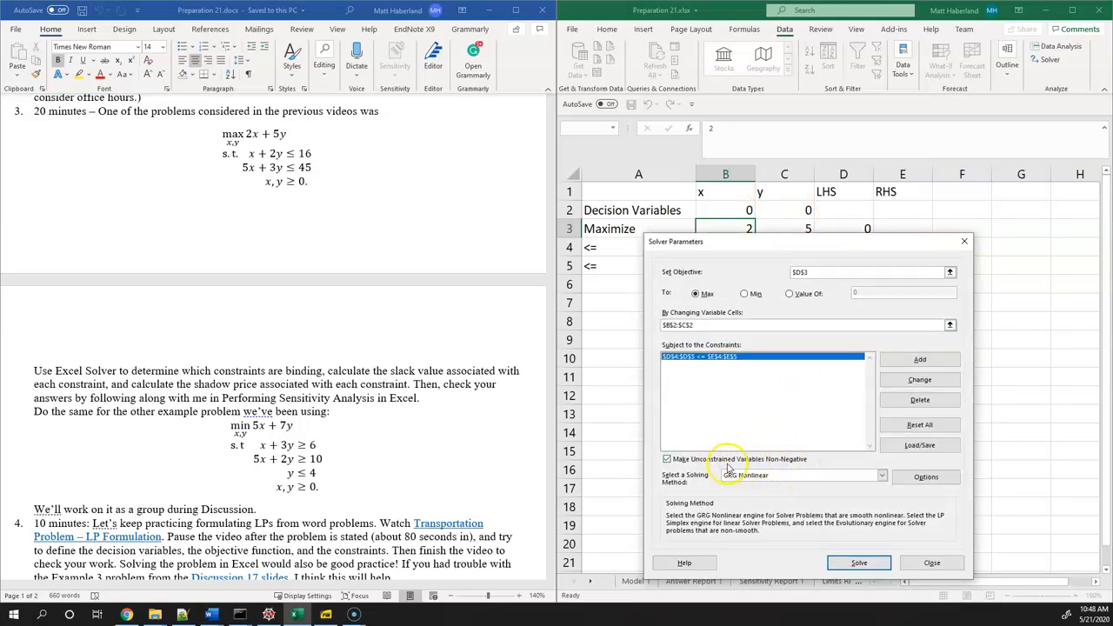
click(779, 486)
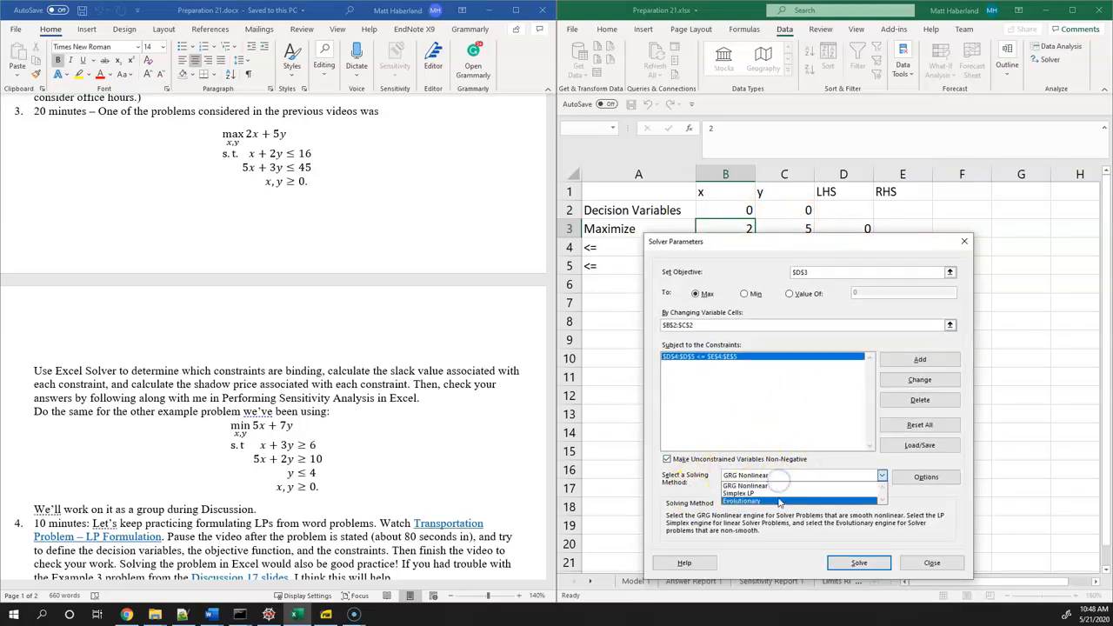
click(778, 495)
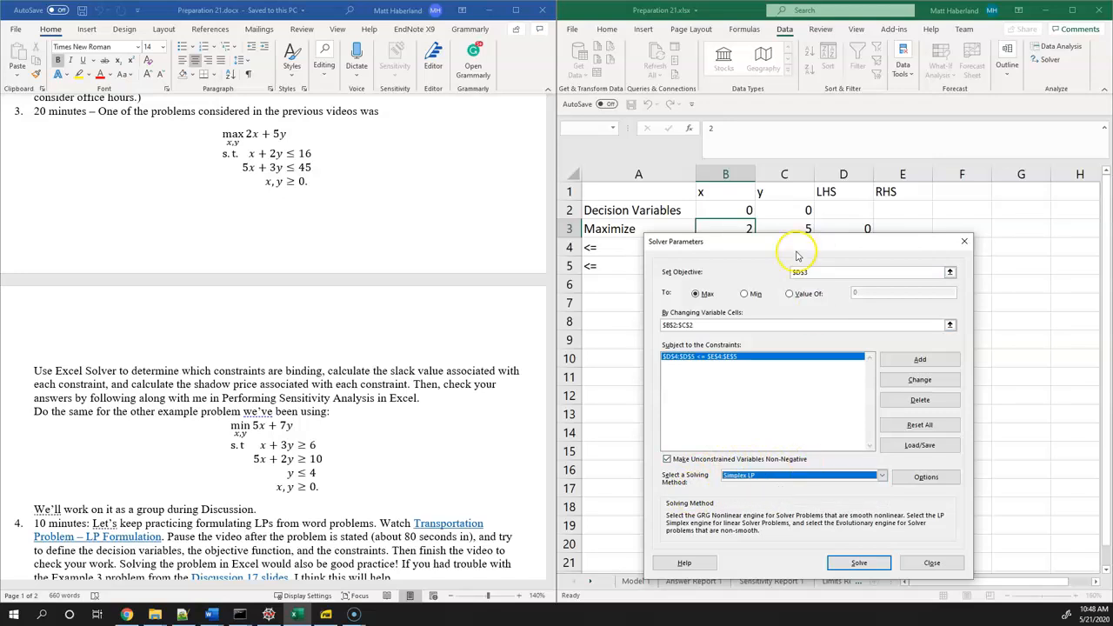
drag(791, 245, 658, 195)
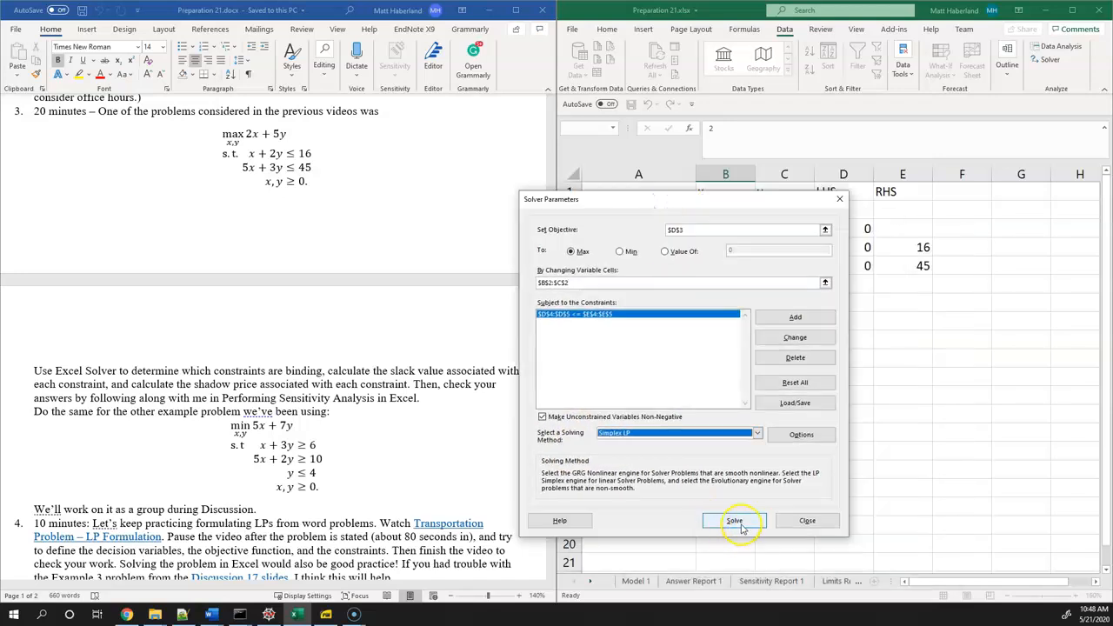
click(739, 525)
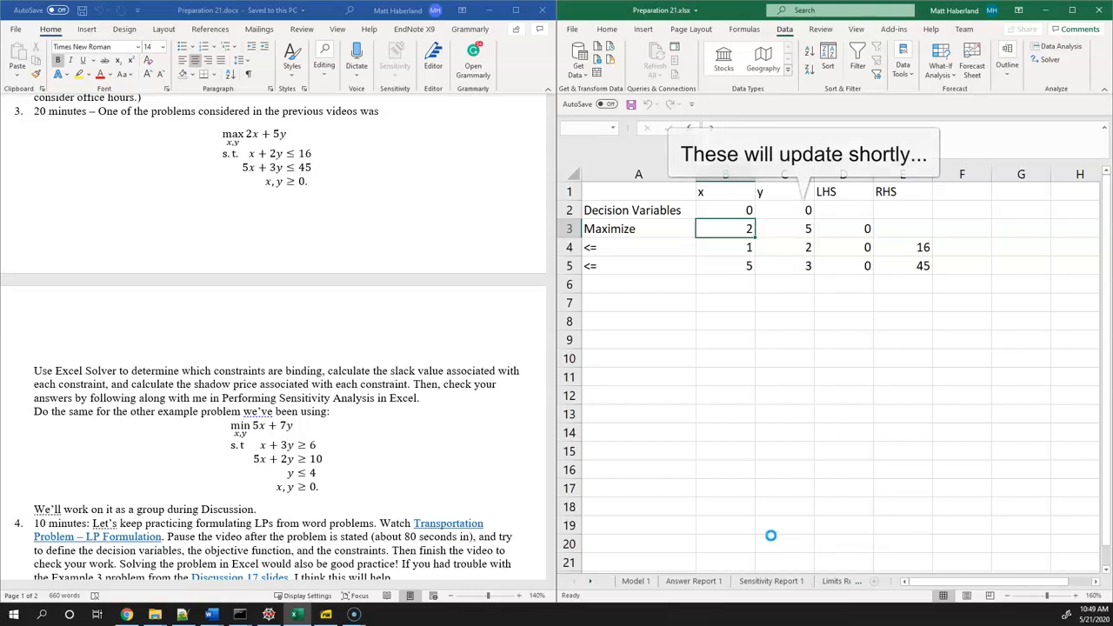
Keep the Solver solution and generate the Answer, Sensitivity and Limits reports
click(309, 224)
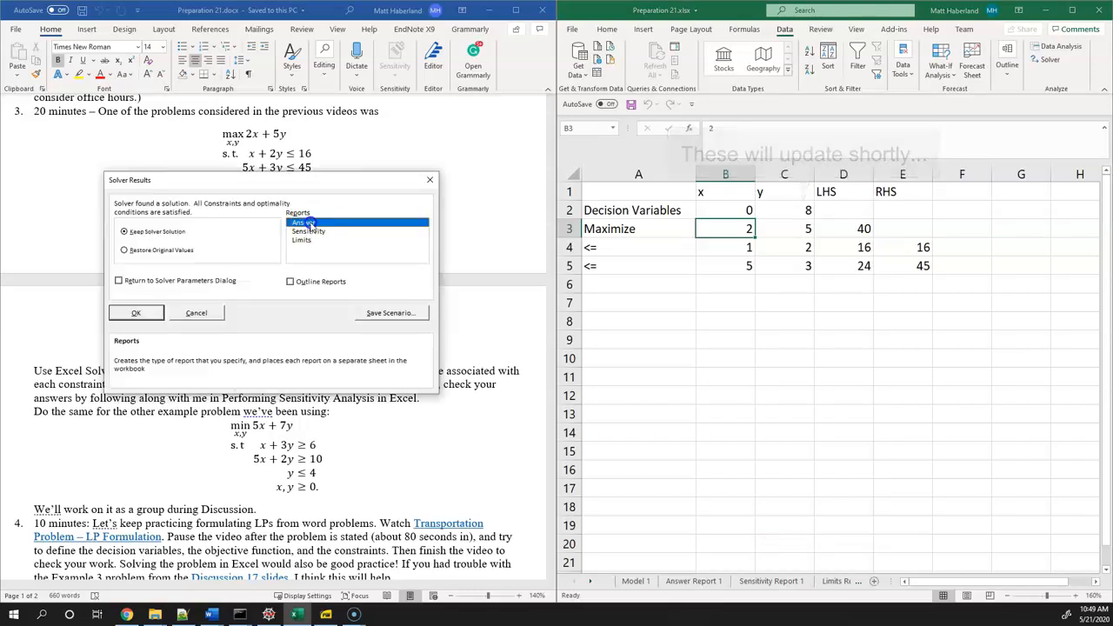
click(309, 232)
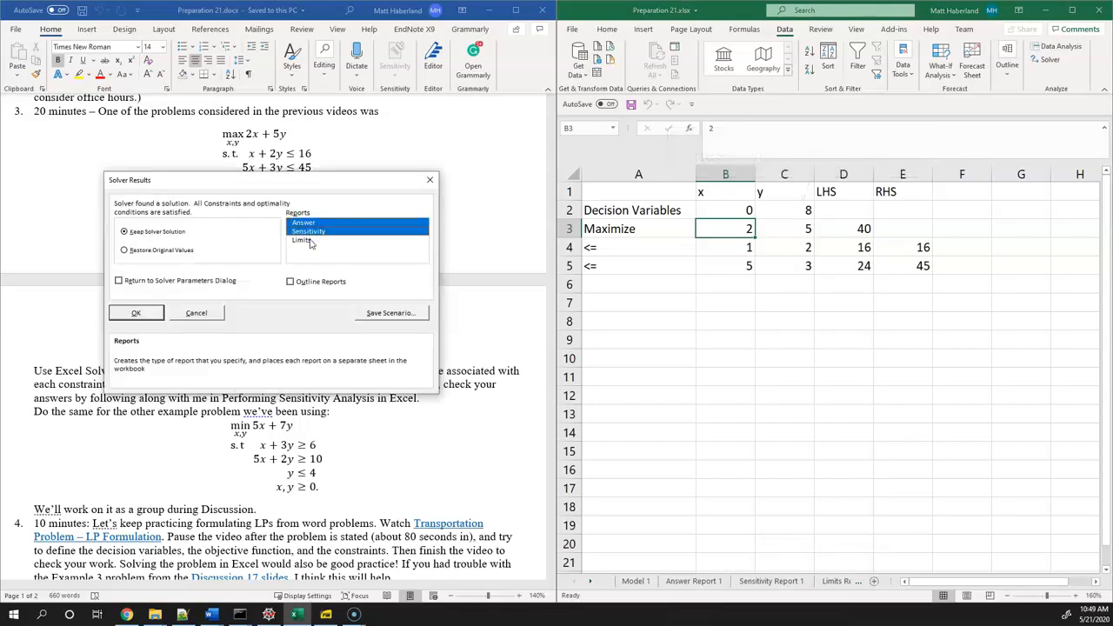
click(305, 240)
click(137, 315)
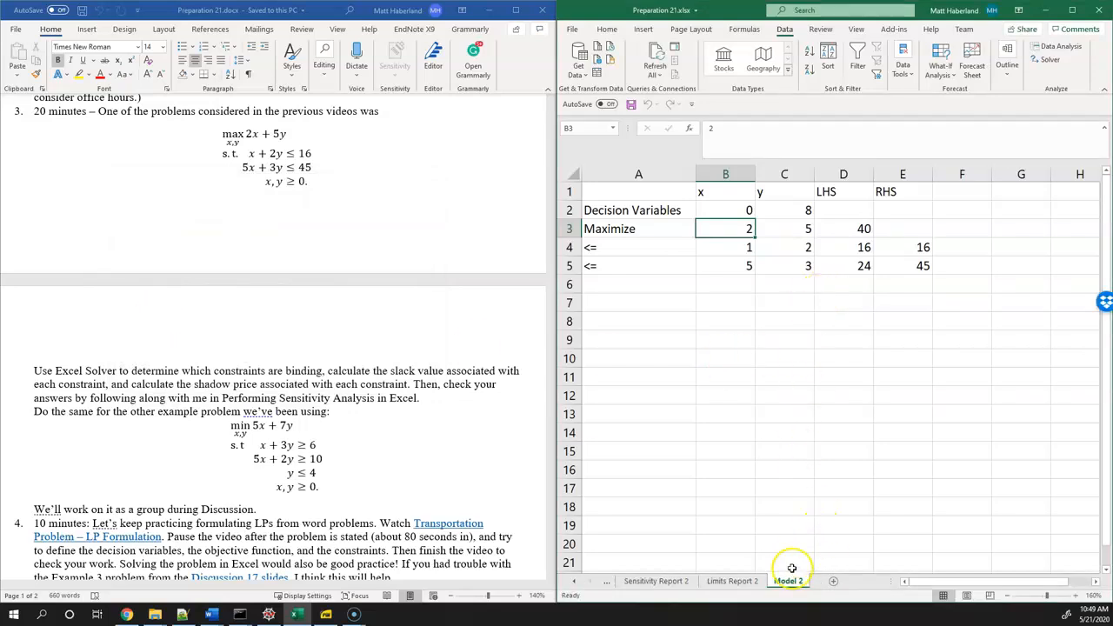
Locate the new Answer, Sensitivity and Limits report sheets that precede Model 2
click(574, 581)
click(661, 588)
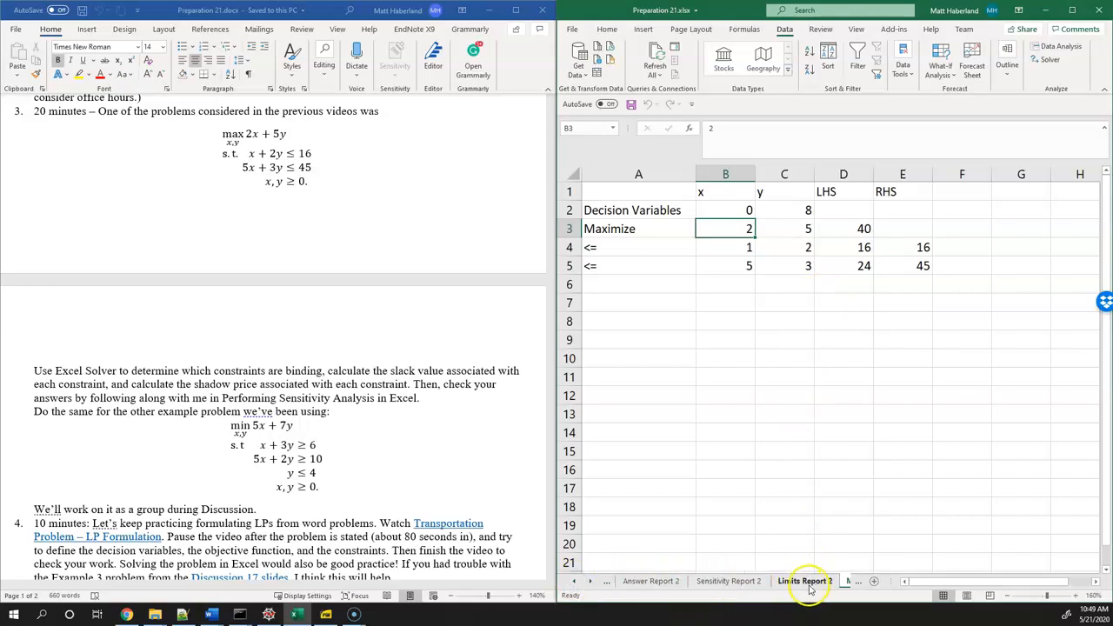
click(593, 585)
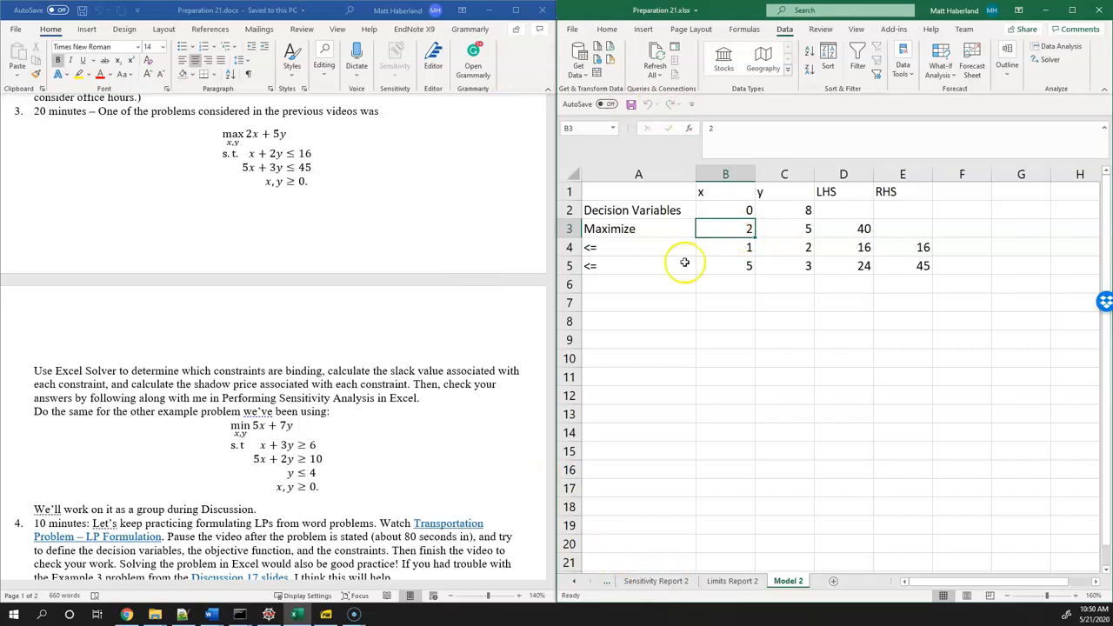
Switch to the Desmos graph in Chrome, change the objective line to 2x + 5y = 40, and label its y-axis intersection
click(126, 615)
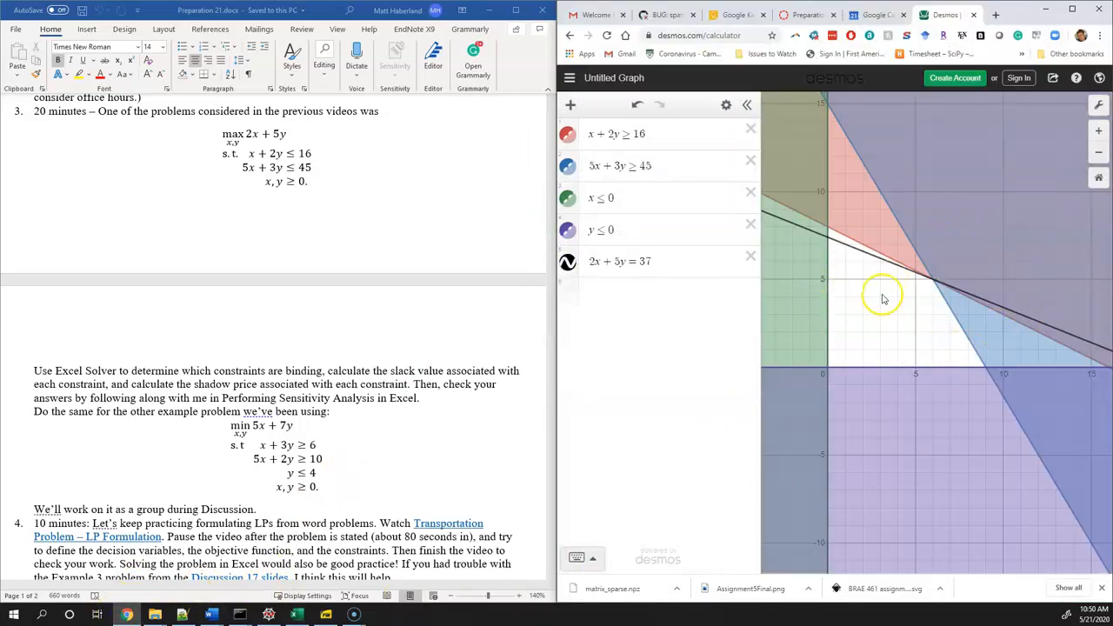
click(656, 261)
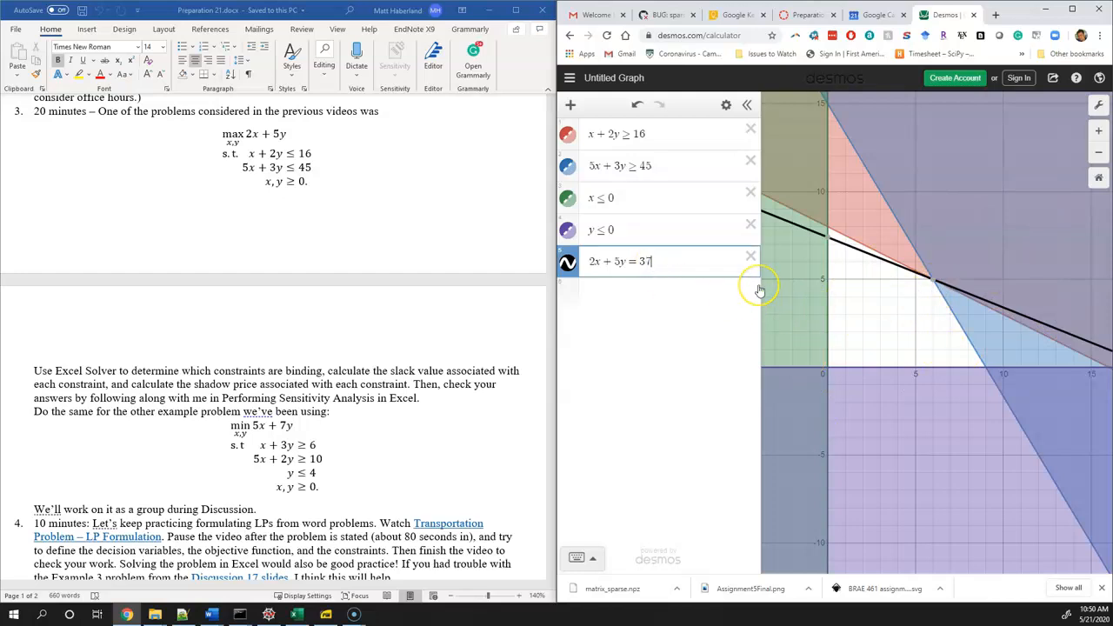
key(BackSpace)
key(BackSpace)
text(40)
mouse_move(831, 233)
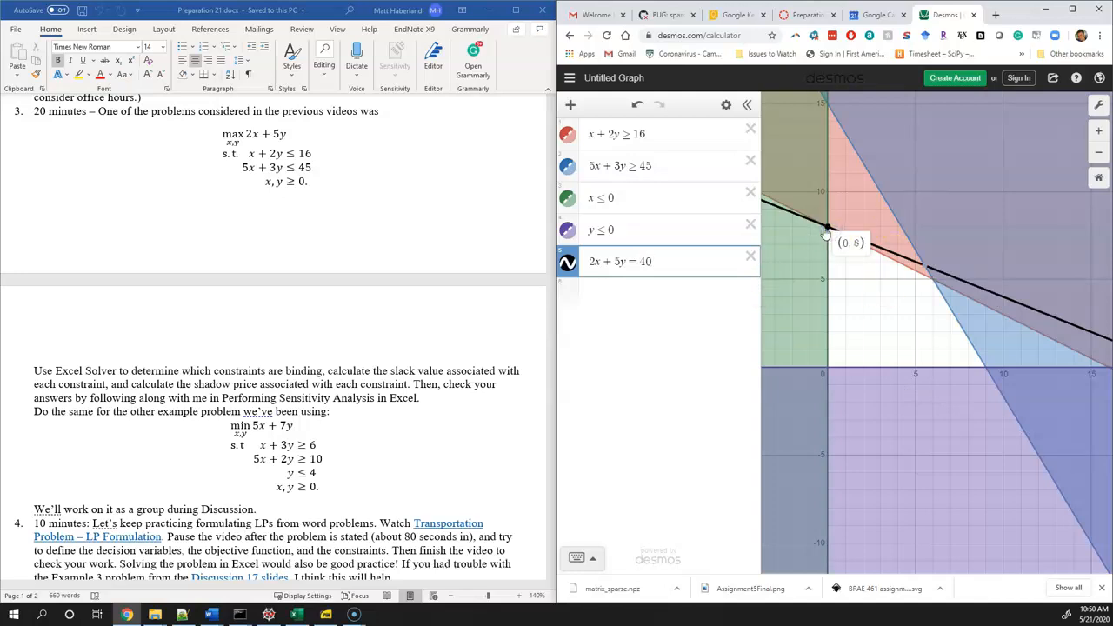
click(826, 233)
Switch back to Excel, place its window beside the Desmos graph, and open the Answer Report 2 sheet
click(300, 615)
drag(739, 12, 3, 106)
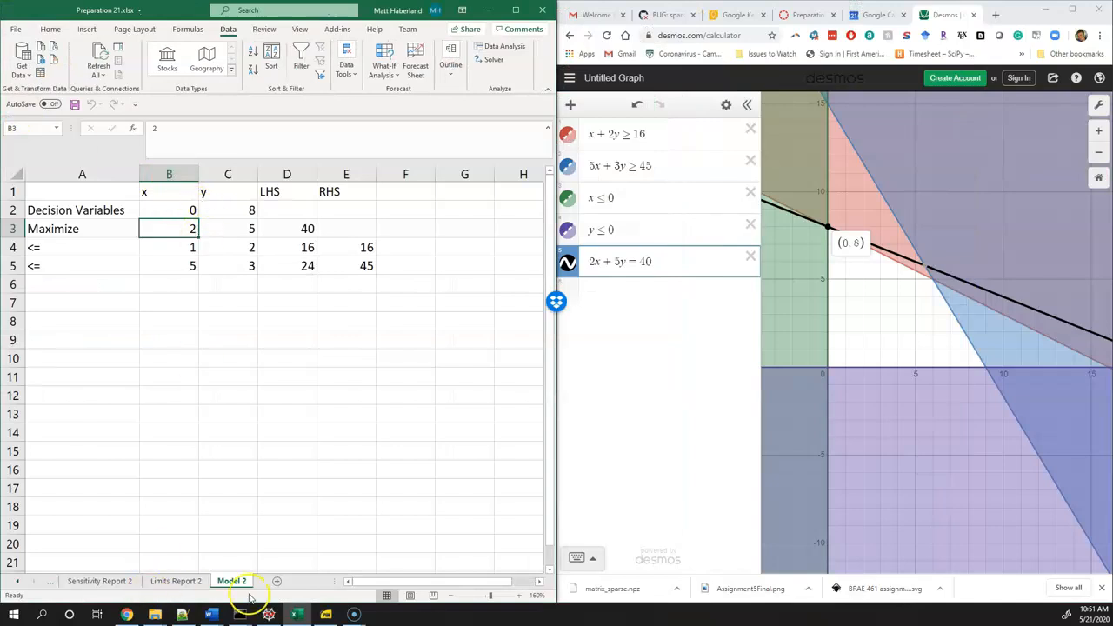
click(18, 580)
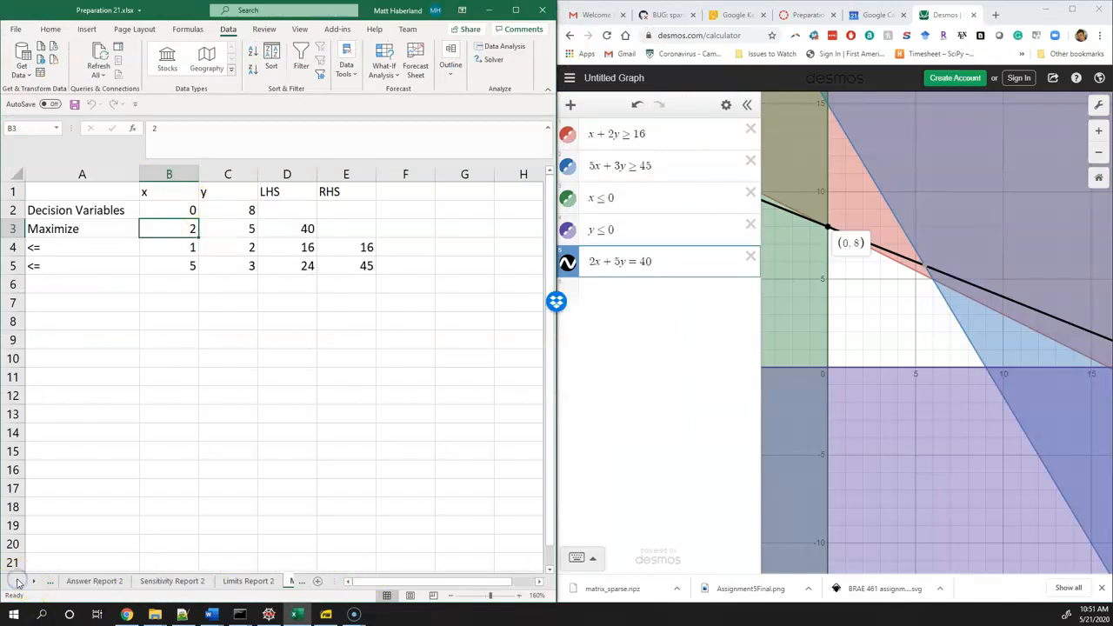
click(90, 582)
Examine the Solver Engine and Solver Options details at the start of the answer report
click(83, 310)
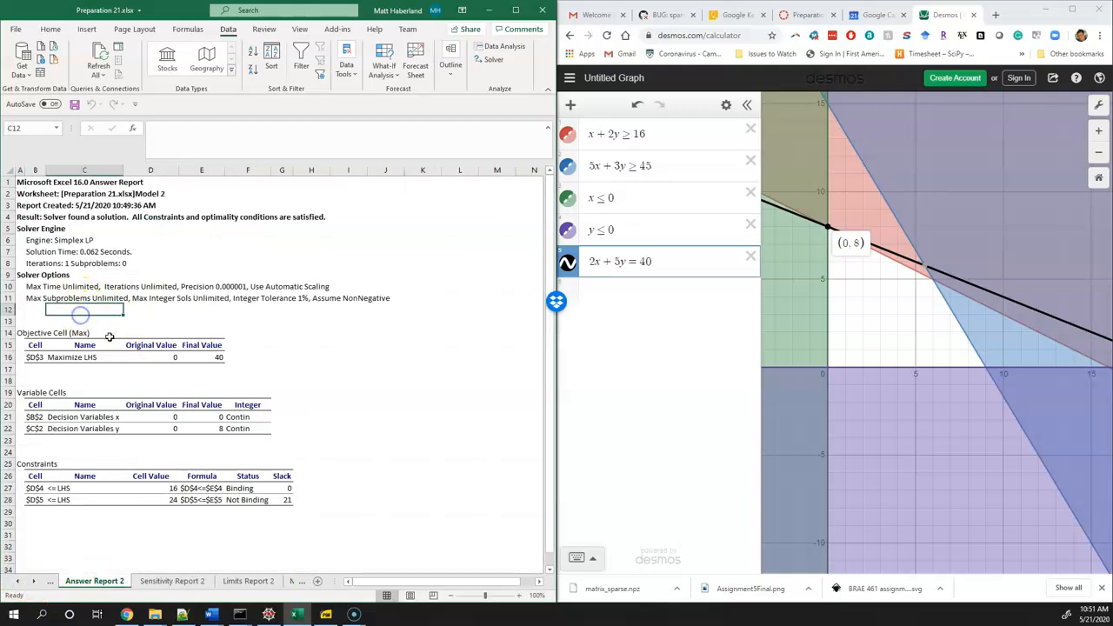
click(78, 252)
click(75, 265)
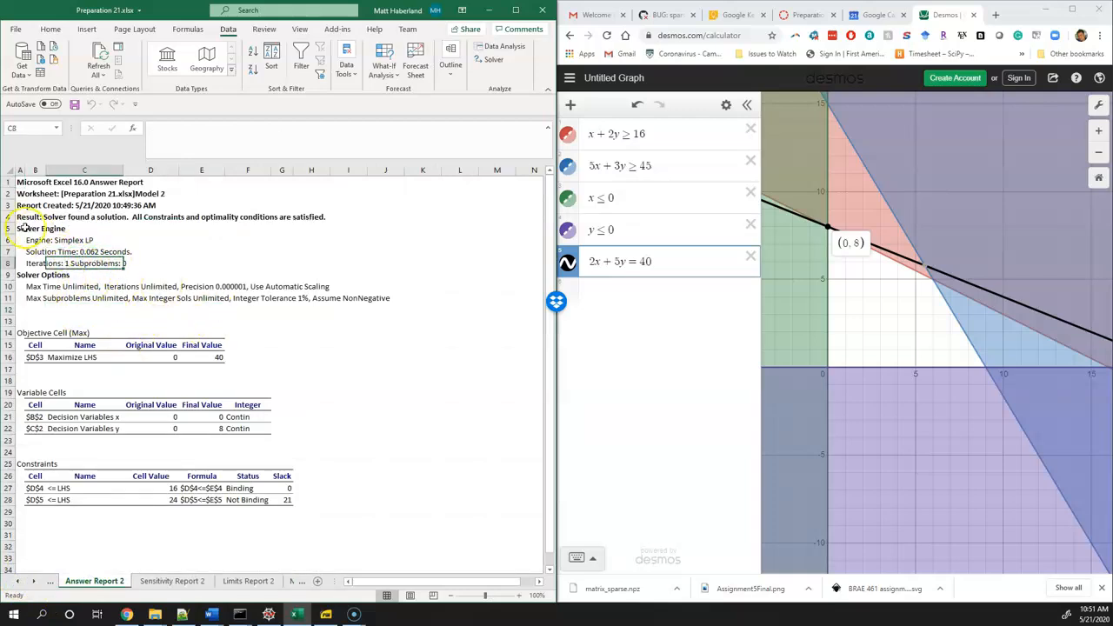
drag(42, 226, 340, 300)
click(352, 310)
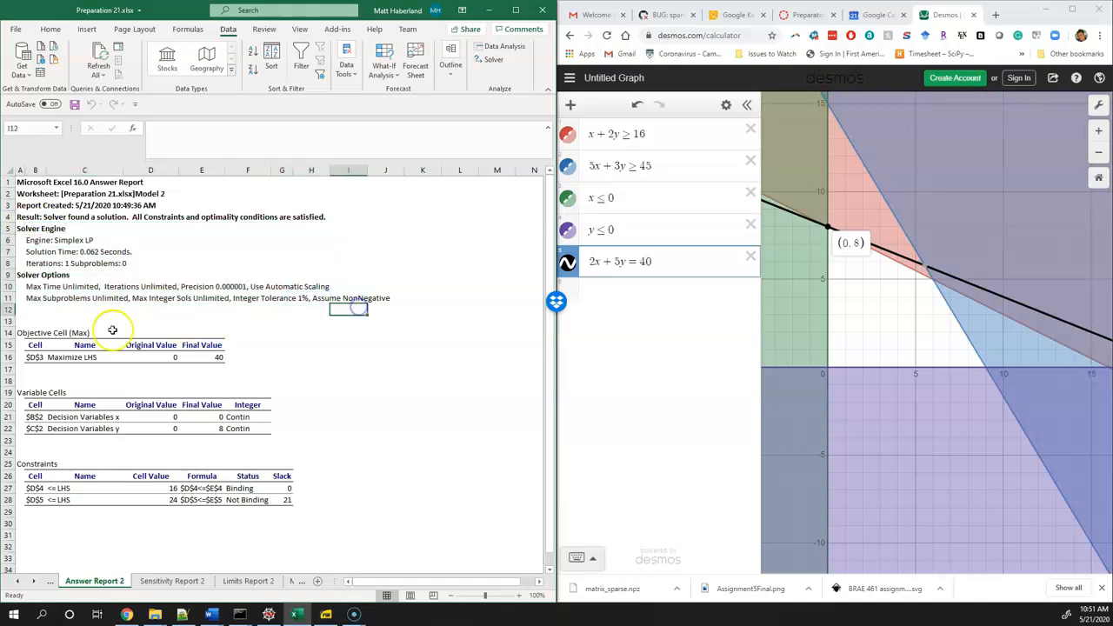
Examine the Objective Cell (Max) table in the answer report, including its original and final values
scroll(74, 363, up, 5)
click(177, 440)
key(Left)
key(Left)
key(Left)
key(Left)
key(Up)
key(Up)
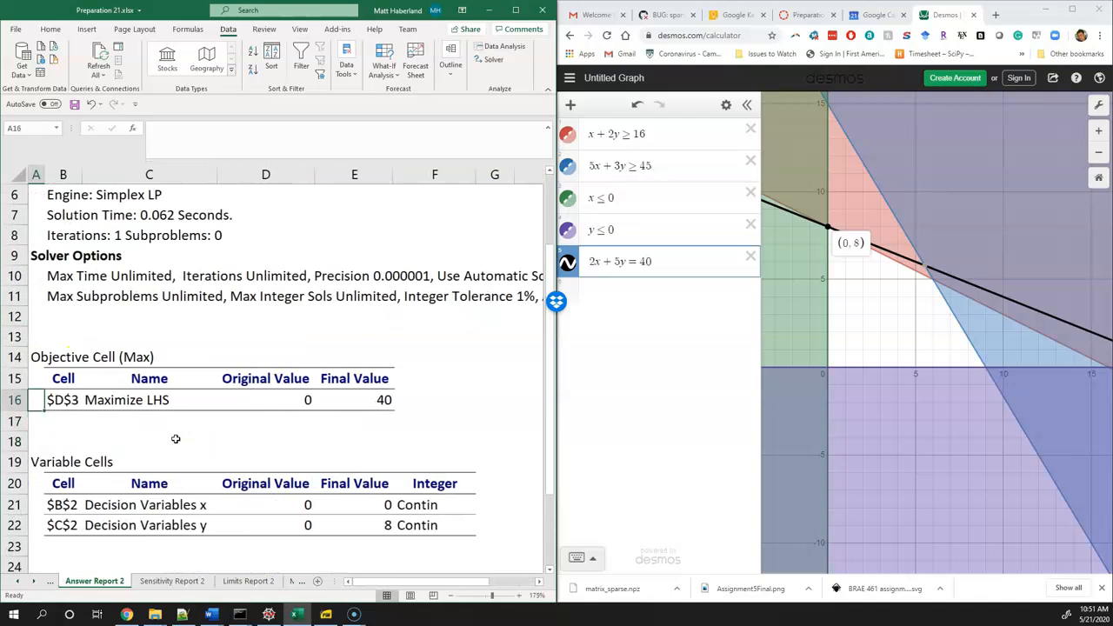
key(Right)
key(Right)
key(Right)
key(Right)
click(224, 408)
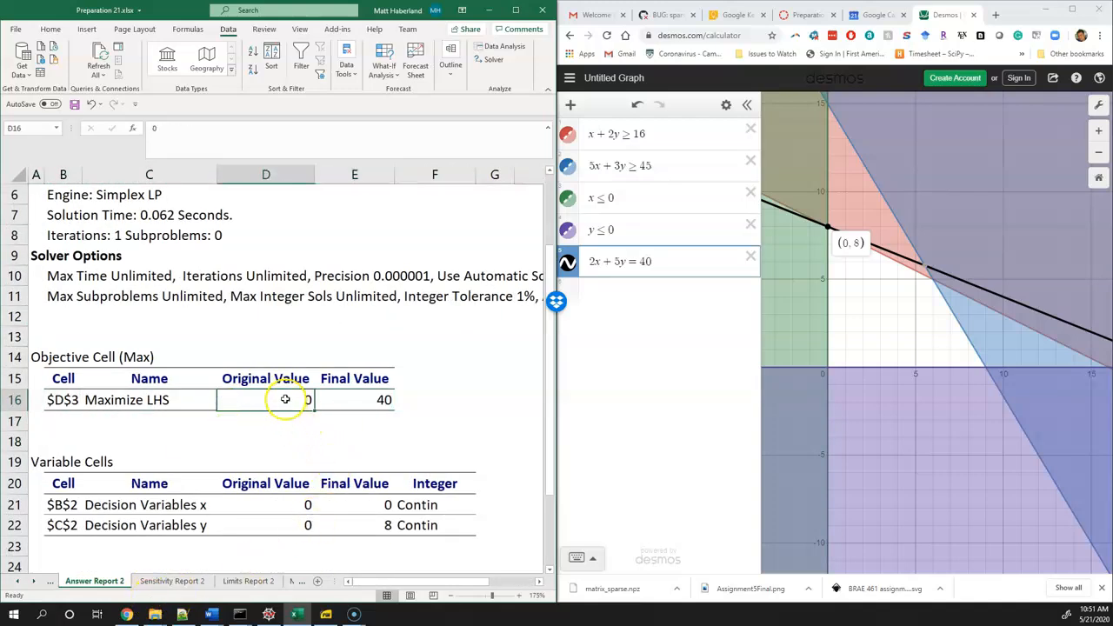
click(353, 396)
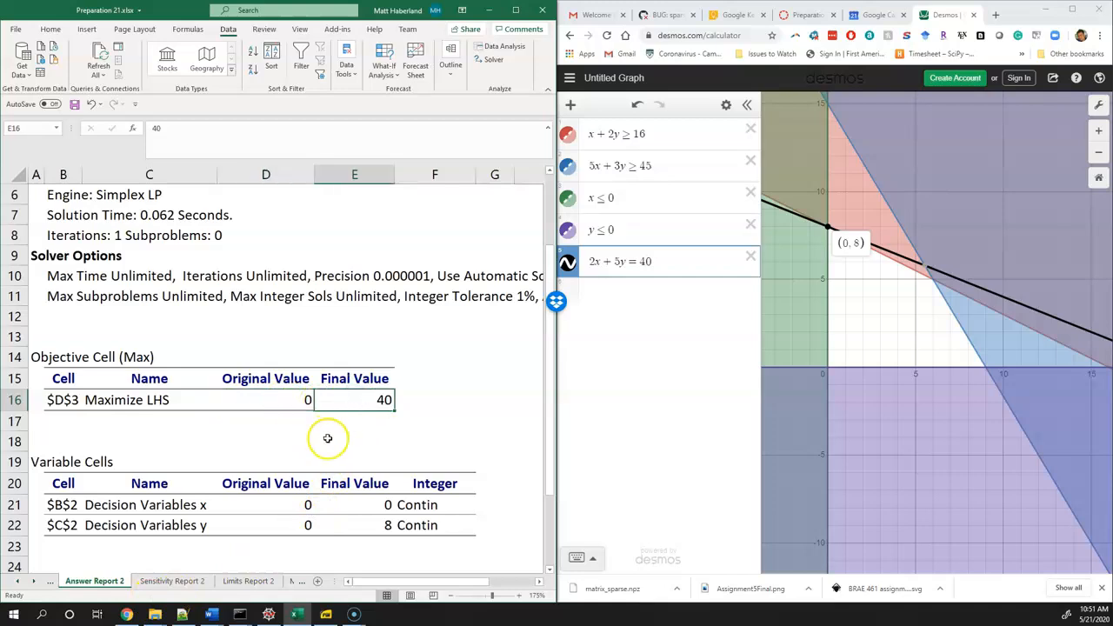
Trace the report's objective cell reference $D$3 to cell D3 on the Model 2 sheet, widening the Excel window
scroll(365, 440, down, 1)
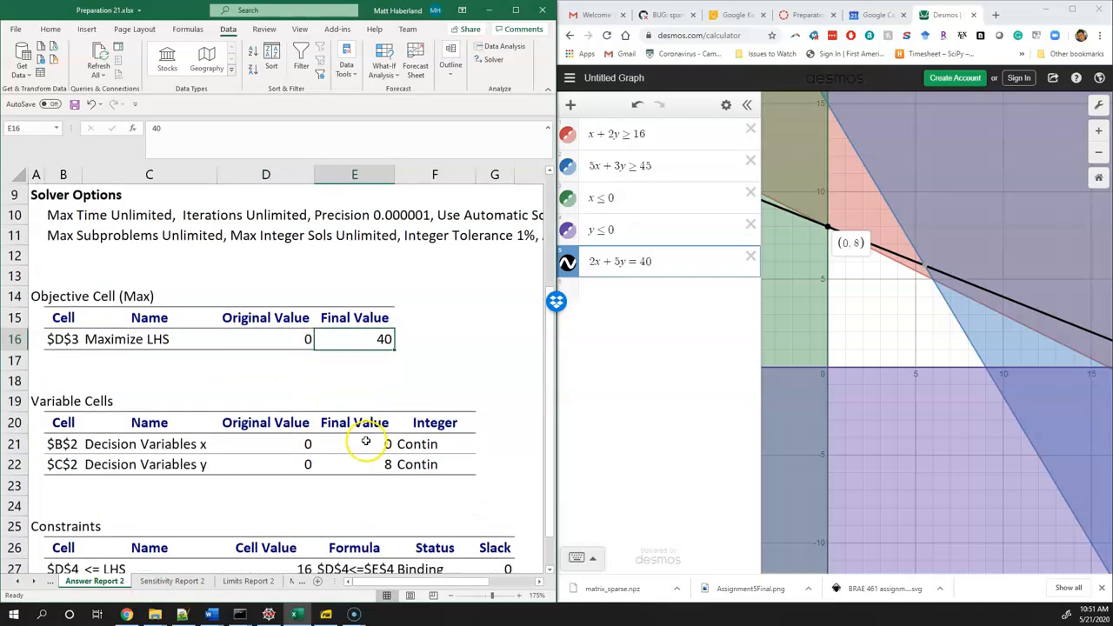
click(65, 342)
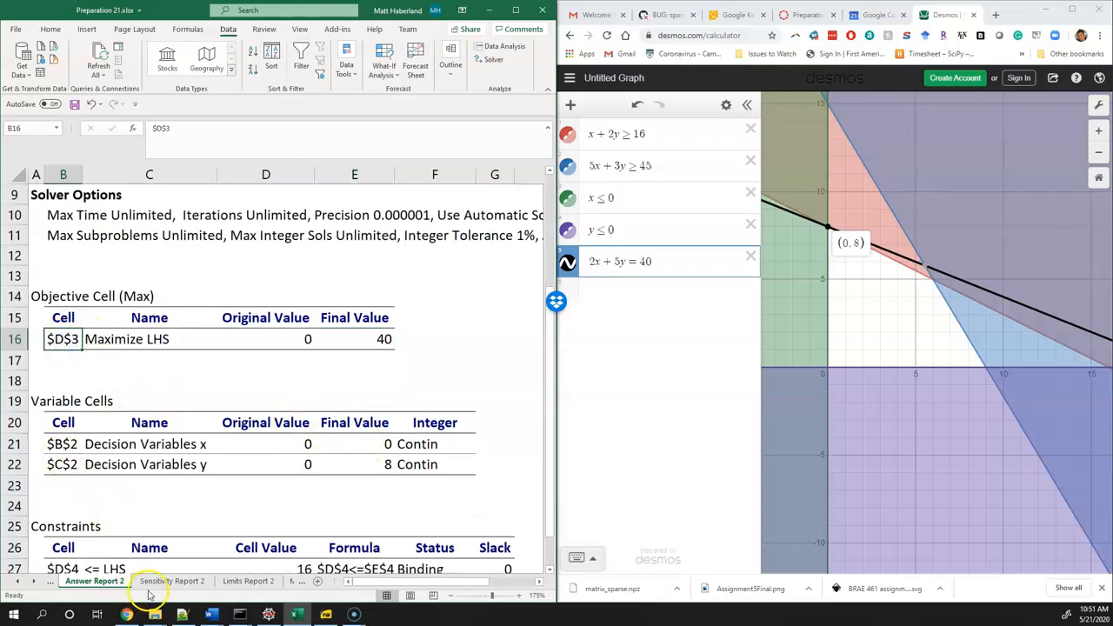
drag(466, 582, 496, 582)
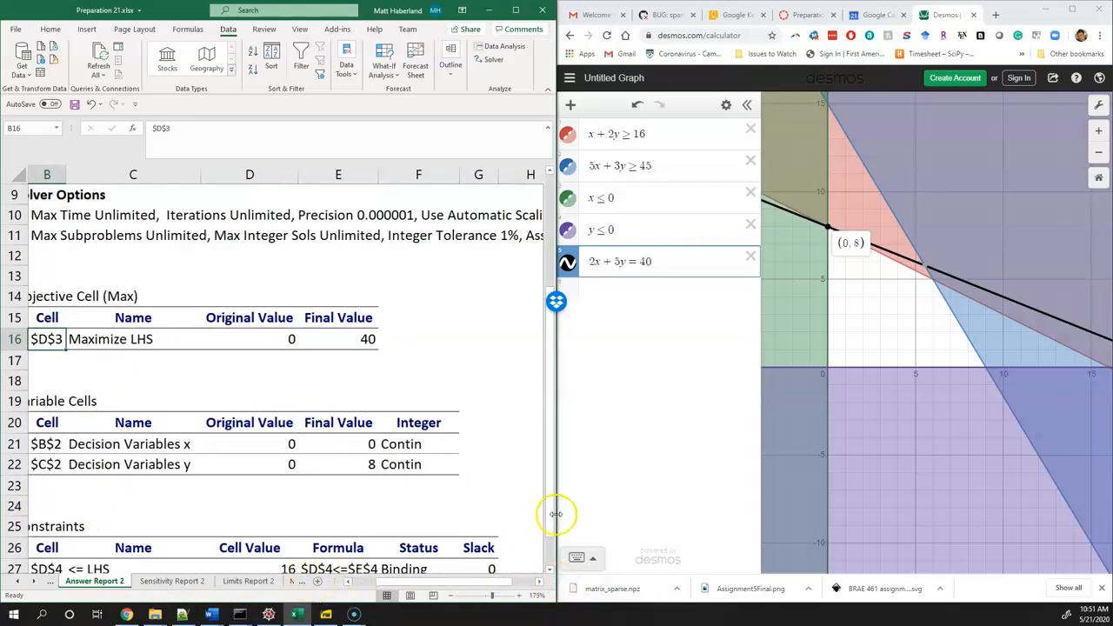
drag(556, 514, 679, 514)
click(304, 581)
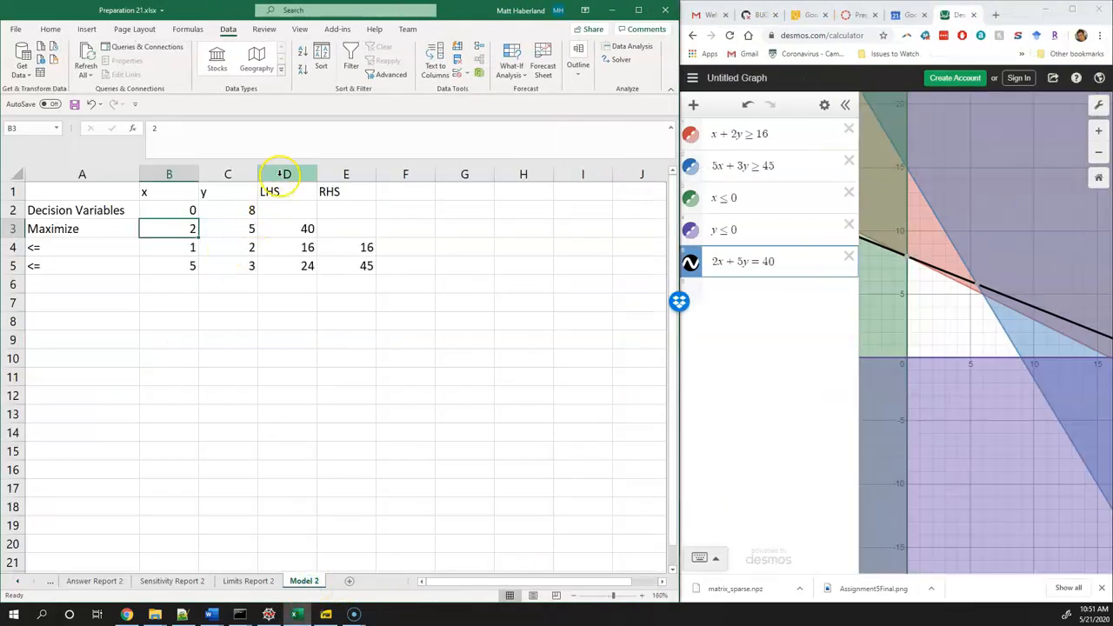
click(280, 224)
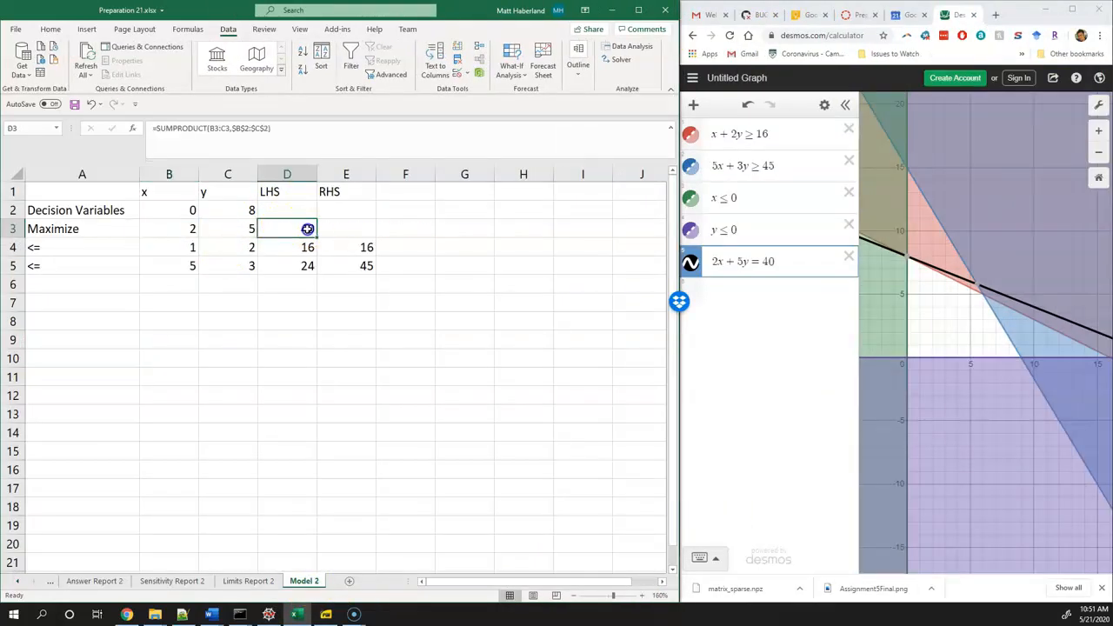
Inspect the objective formula in cell D3 on the Model 2 sheet and return to the Answer Report 2 sheet
double_click(307, 228)
key(Return)
click(92, 581)
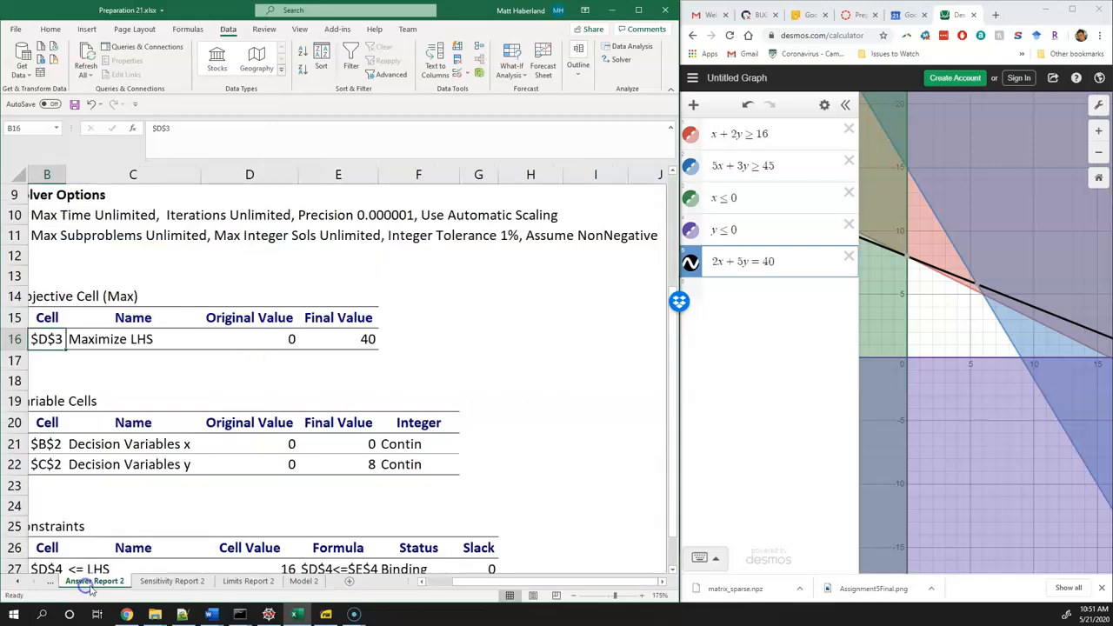
Examine the Variable Cells table's names, original and final values, and match the solution to the point (0, 8) on the Desmos graph
click(114, 381)
click(59, 439)
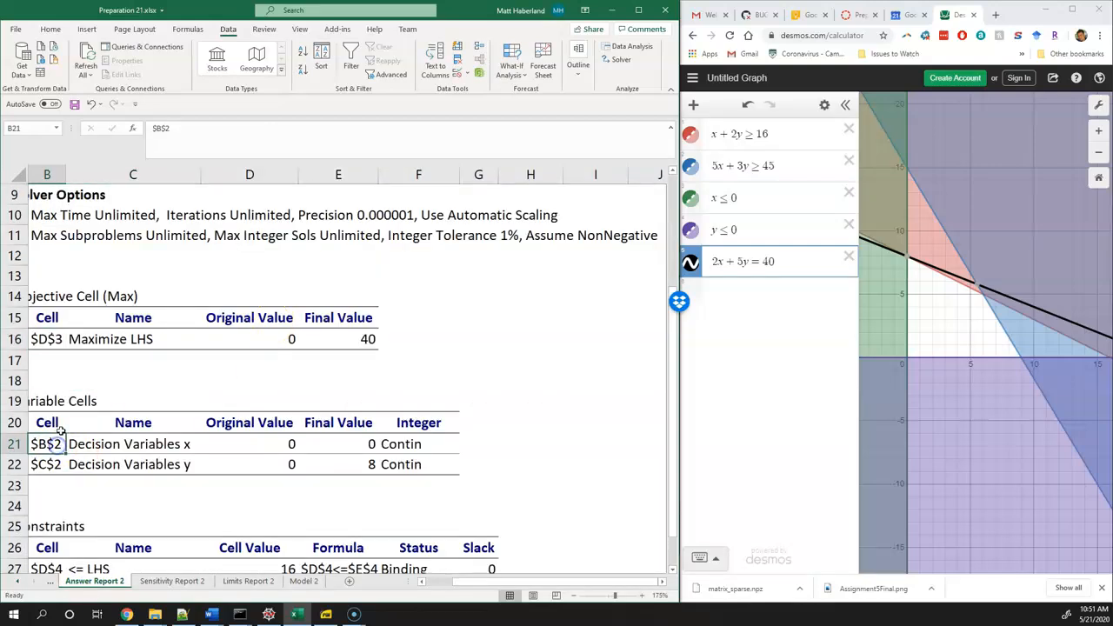
key(Left)
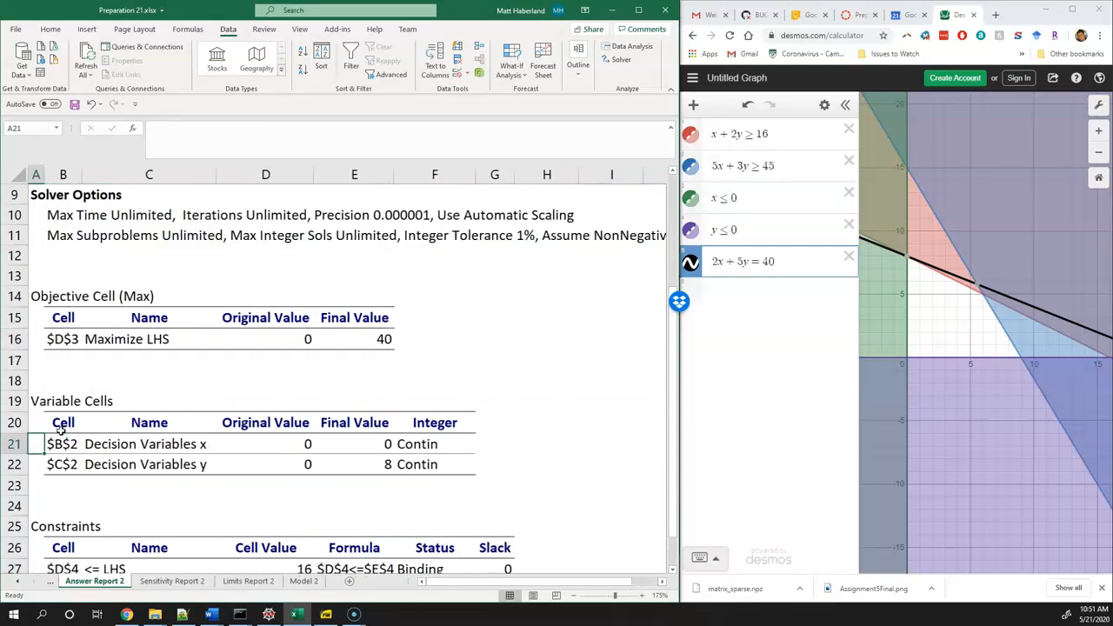
click(139, 441)
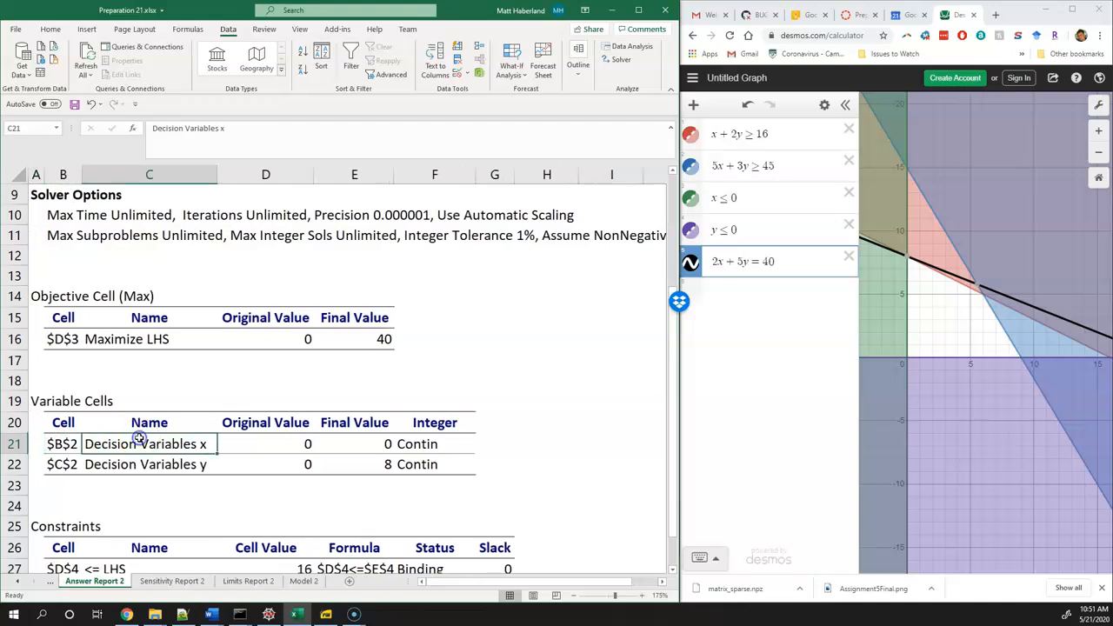
click(181, 463)
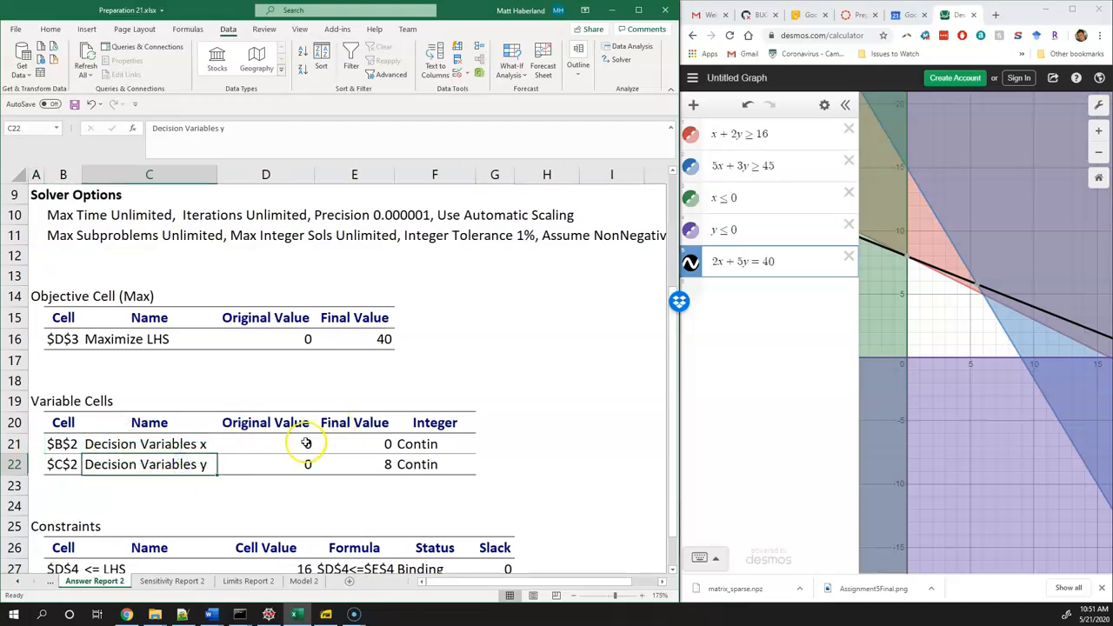
drag(306, 444, 304, 461)
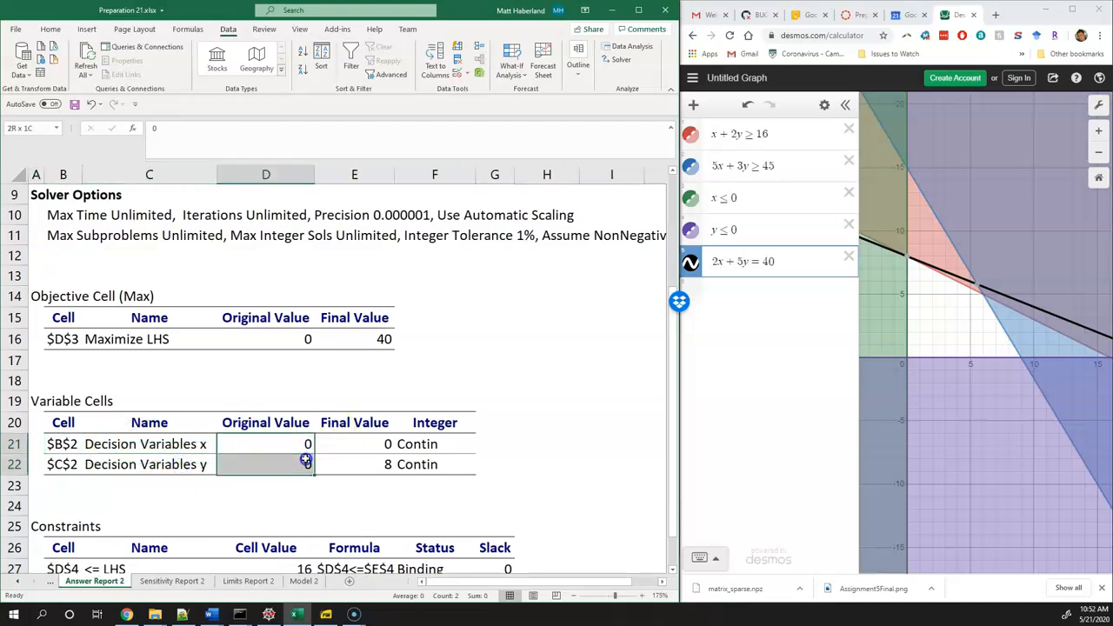
click(373, 441)
click(370, 462)
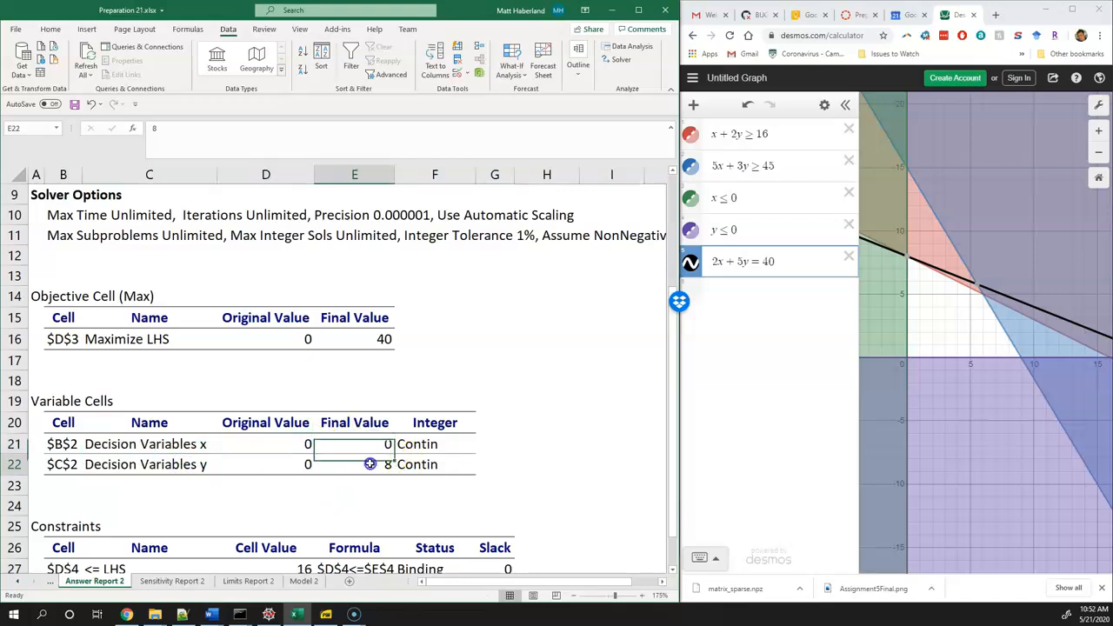
click(907, 260)
Examine the Integer column entries for decision variables x and y in the Variable Cells table
click(441, 449)
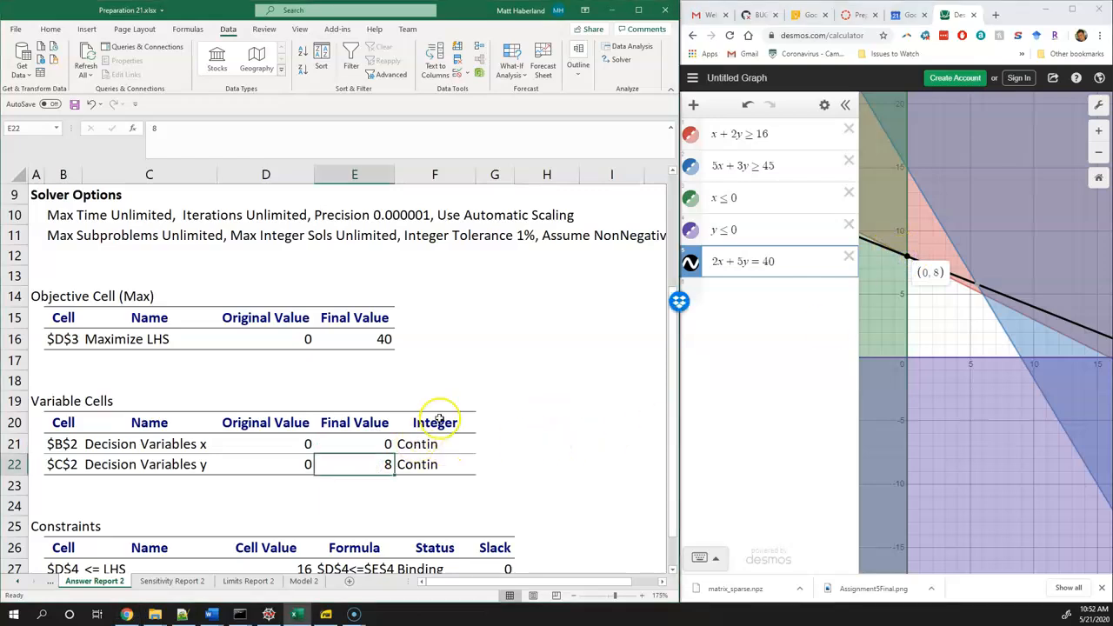
click(440, 440)
drag(440, 440, 440, 458)
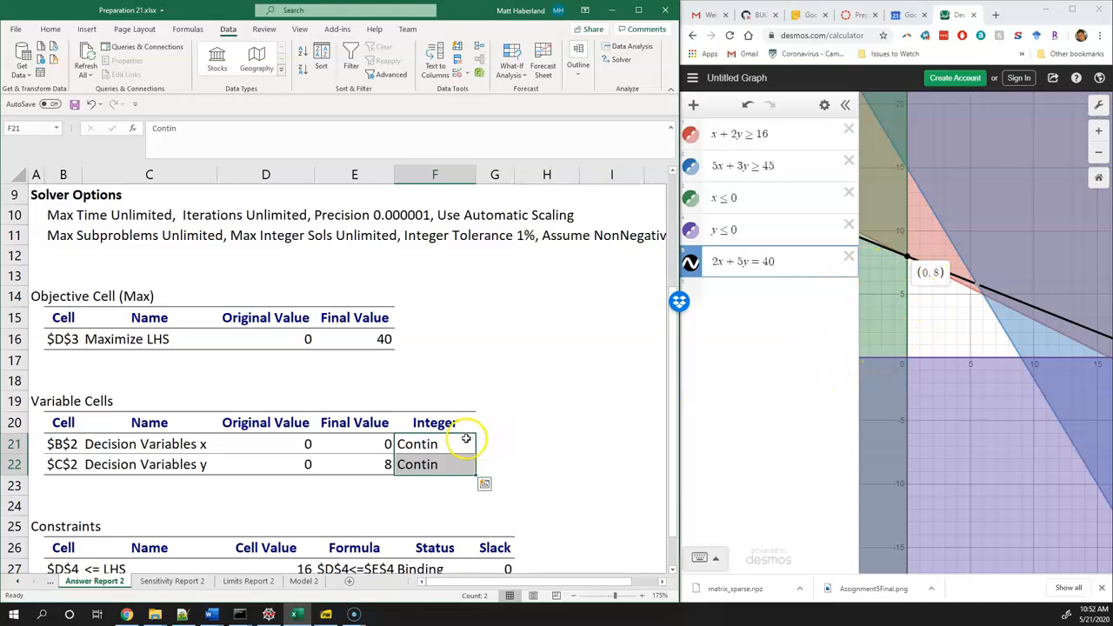
scroll(438, 440, down, 2)
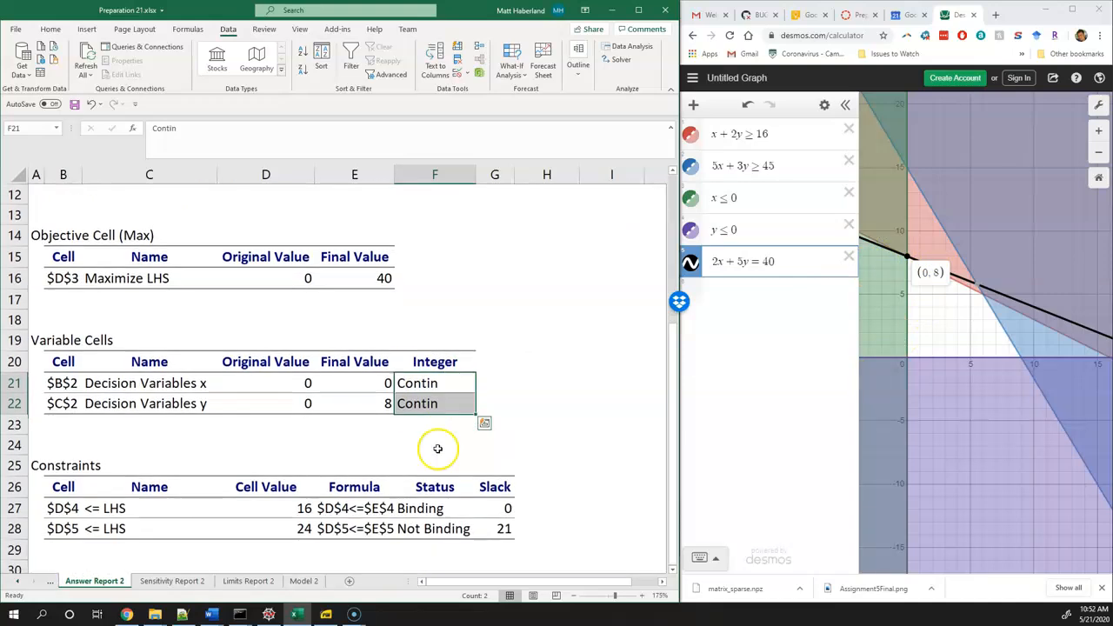
click(437, 295)
click(413, 316)
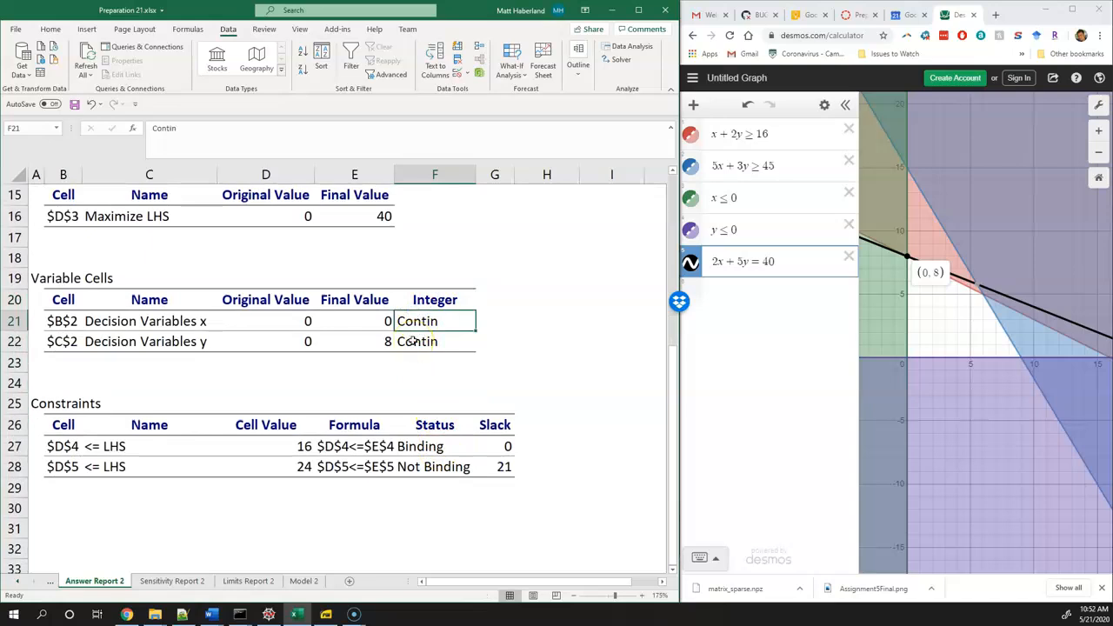
drag(139, 323, 144, 332)
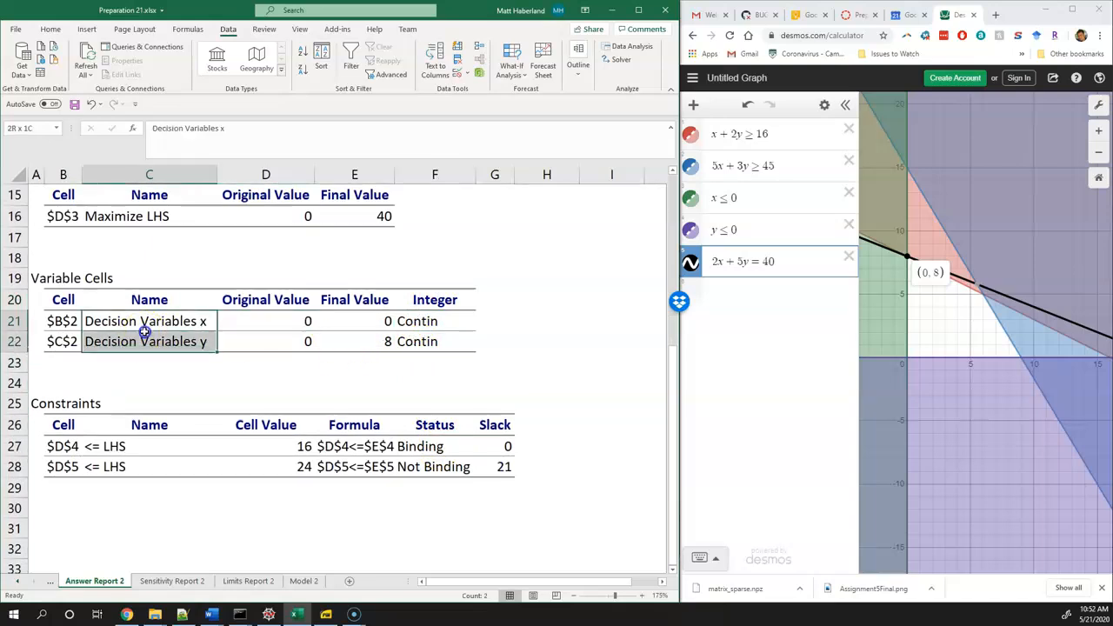
click(153, 380)
Examine the cell references $D$4 and $D$5 in the answer report's Constraints table
click(74, 402)
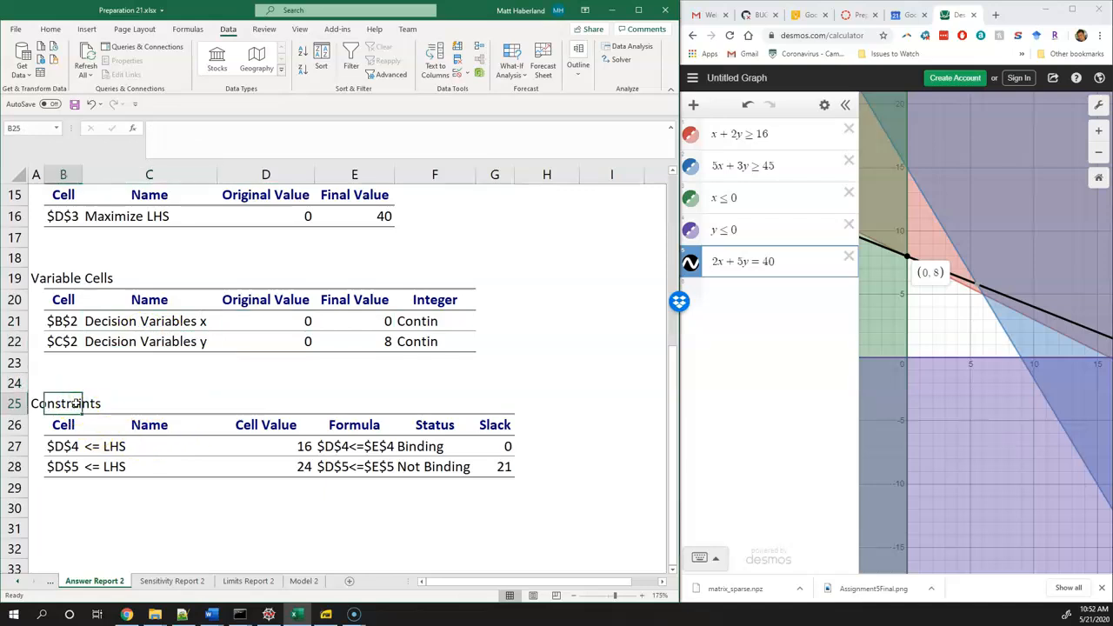
click(69, 446)
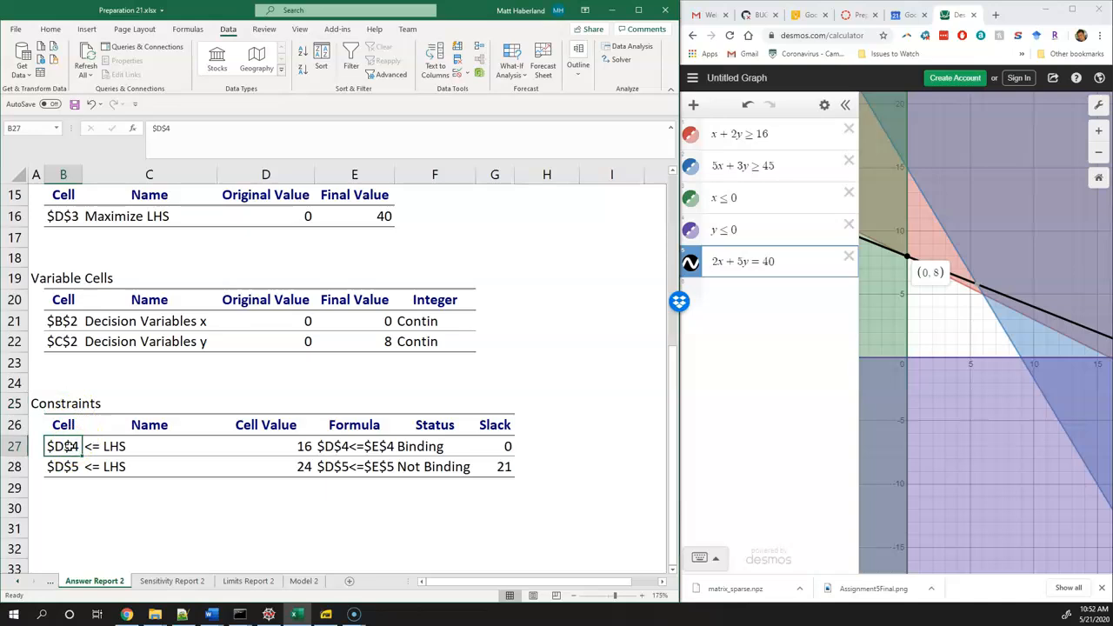
click(64, 465)
click(64, 467)
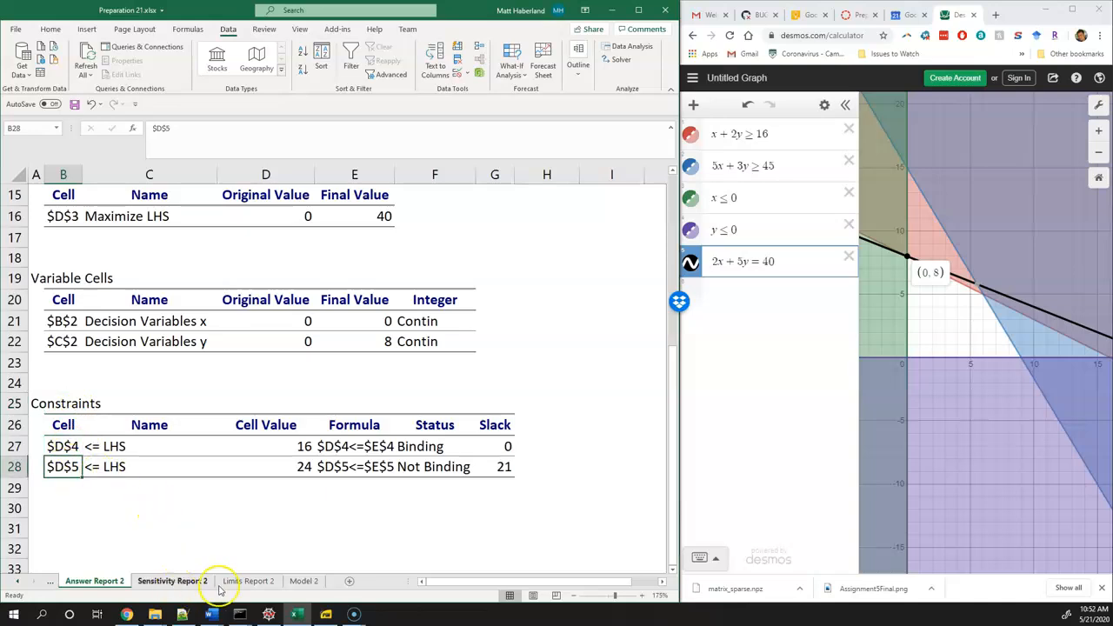
Compare the first constraint's formula in D4 and limit in E4 on the Model 2 sheet with its Status in the answer report
click(298, 582)
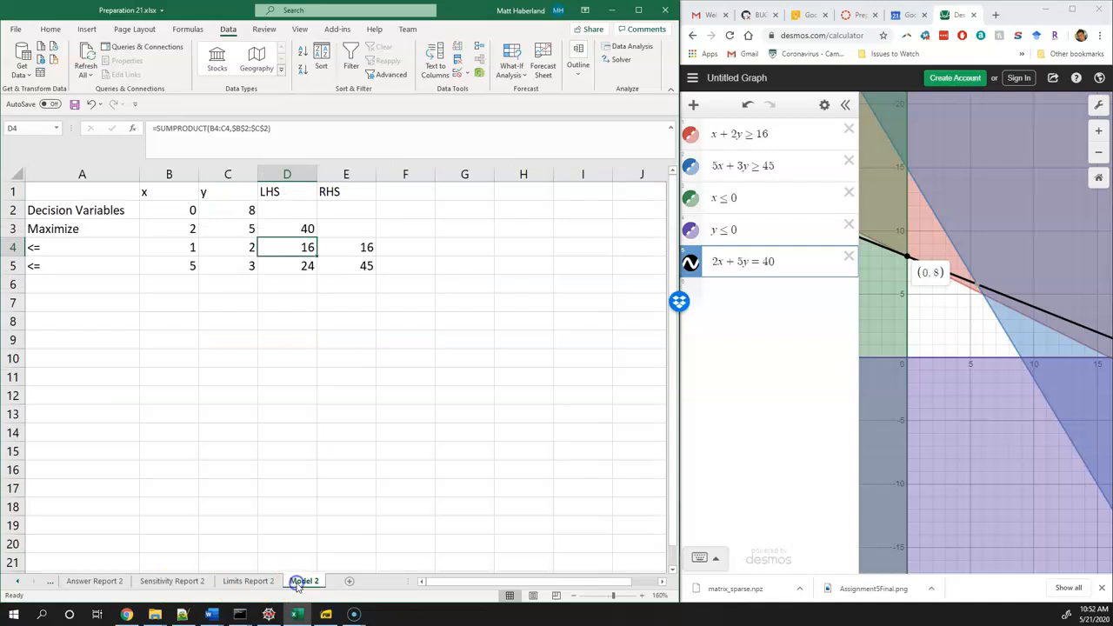
click(298, 265)
click(296, 247)
double_click(296, 247)
key(Escape)
click(355, 247)
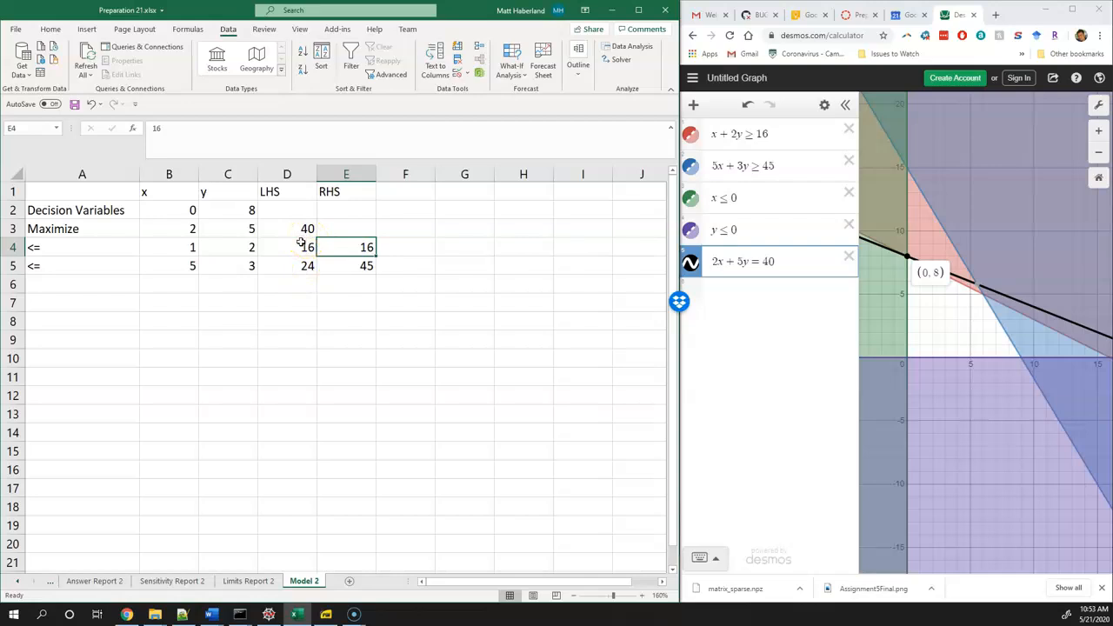
click(105, 581)
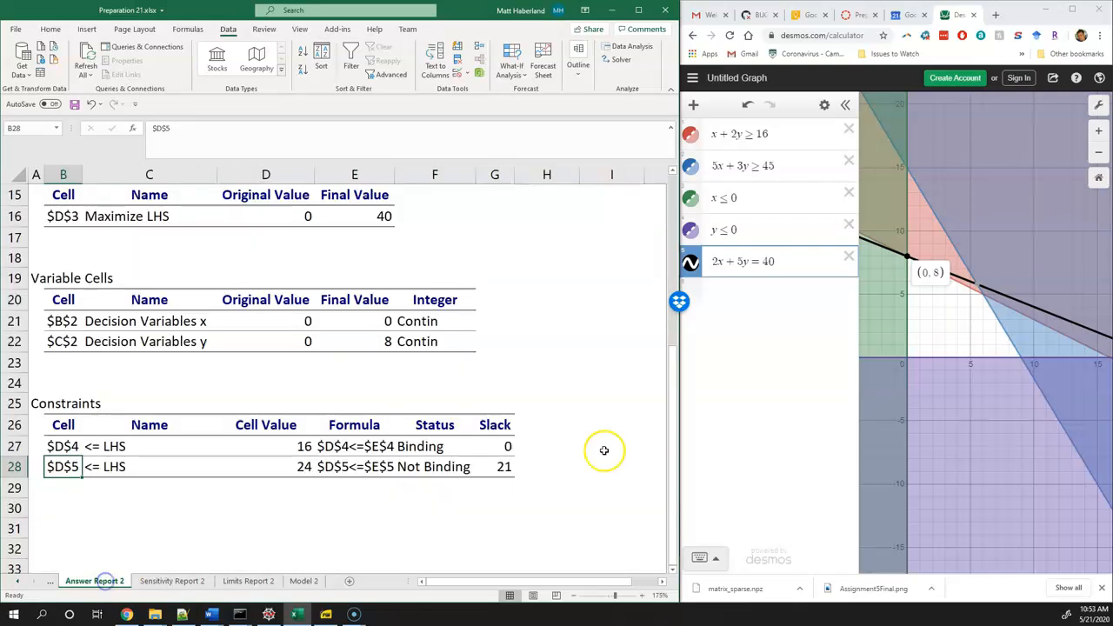
click(416, 446)
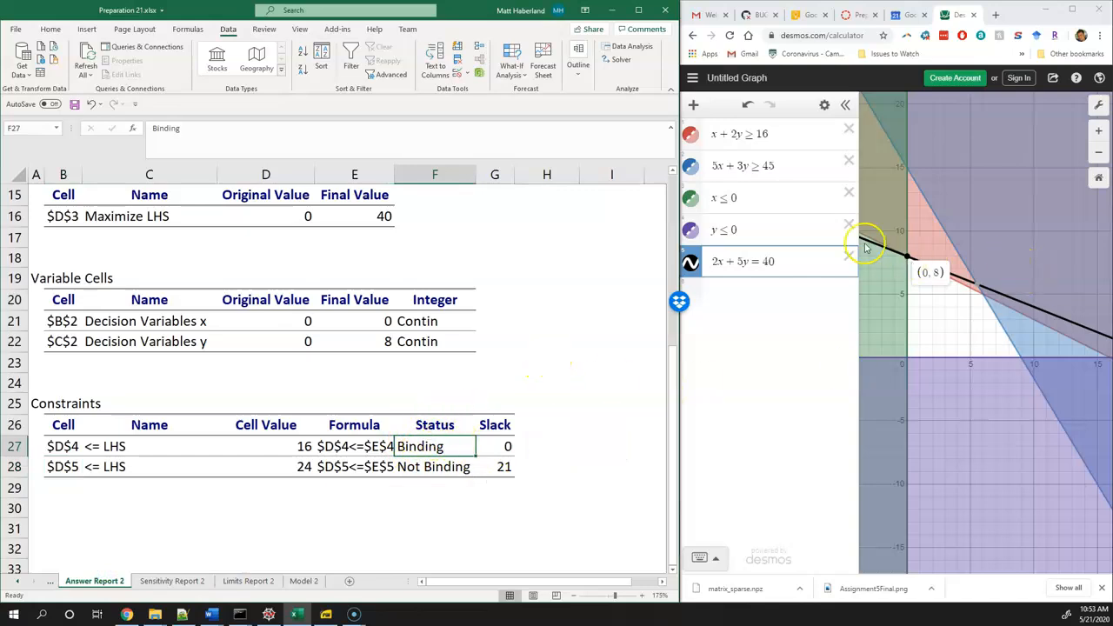
Relabel the two constraint rows on the Model 2 sheet as RED in A4 and BLUE in A5
click(288, 581)
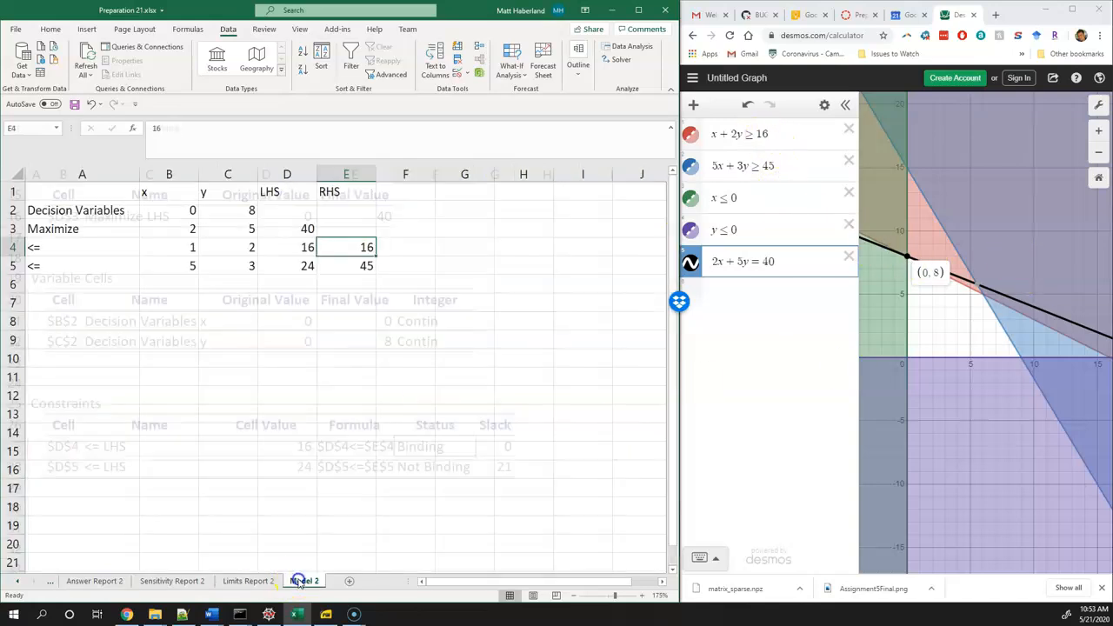
click(110, 247)
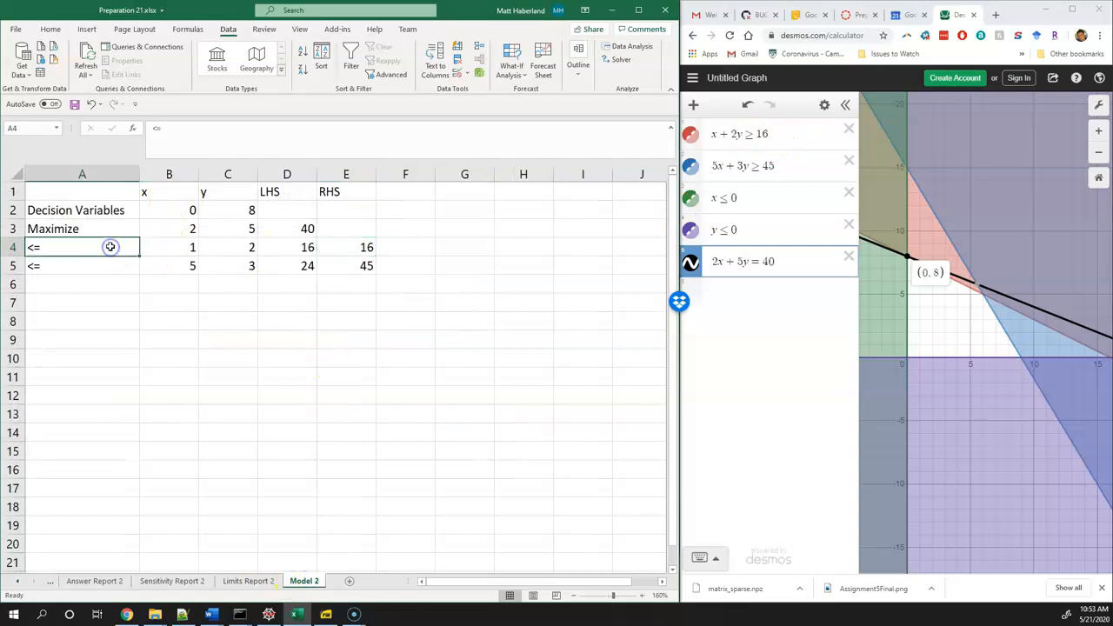
text(RED)
key(Return)
text(BLUE)
key(Return)
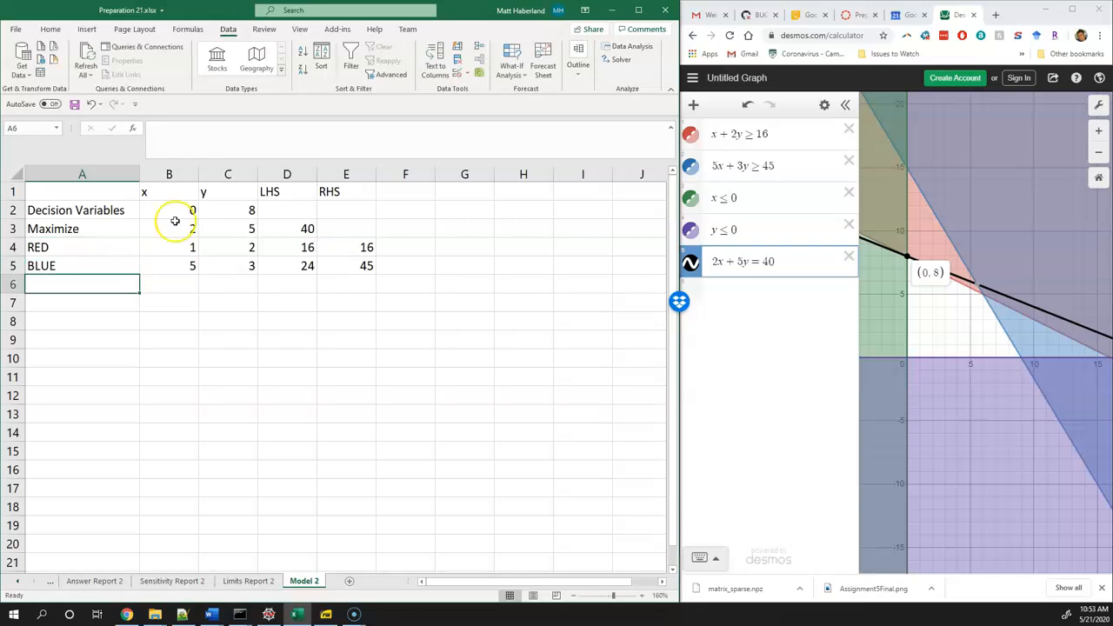
Match the RED row to the x + 2y ≥ 16 region on the graph, and highlight the 5x + 3y ≥ 45 boundary
click(89, 245)
click(777, 139)
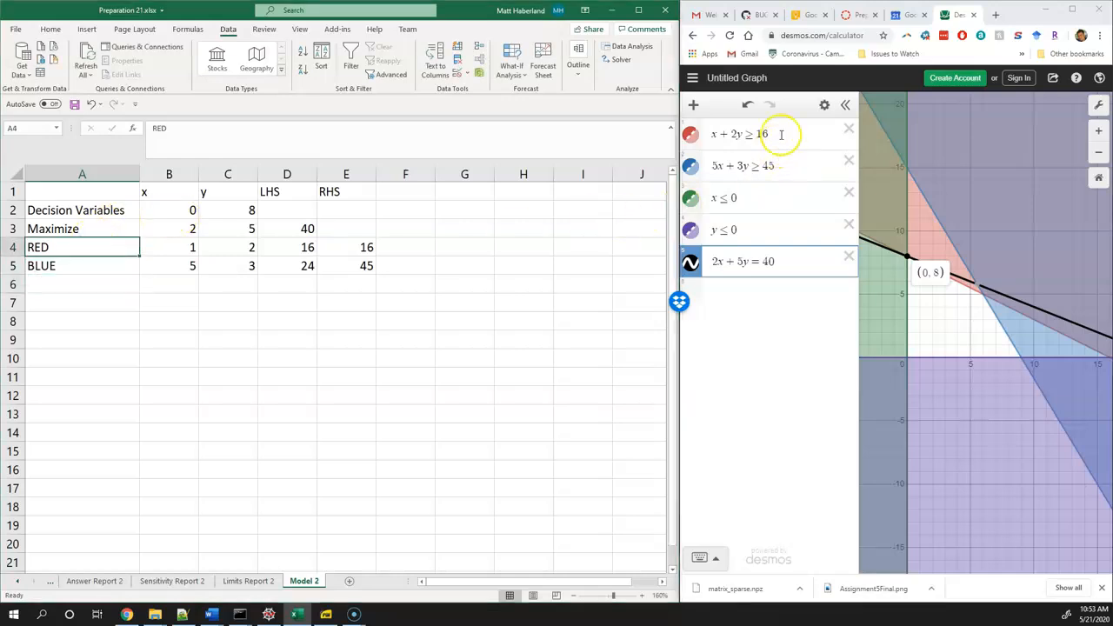
mouse_move(912, 263)
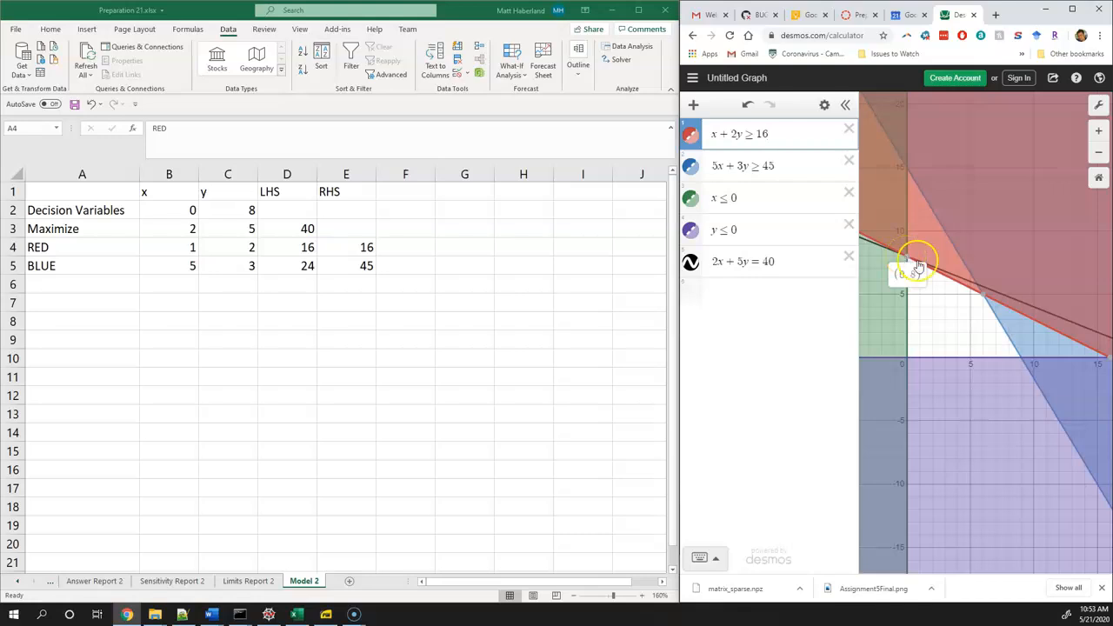
click(1000, 325)
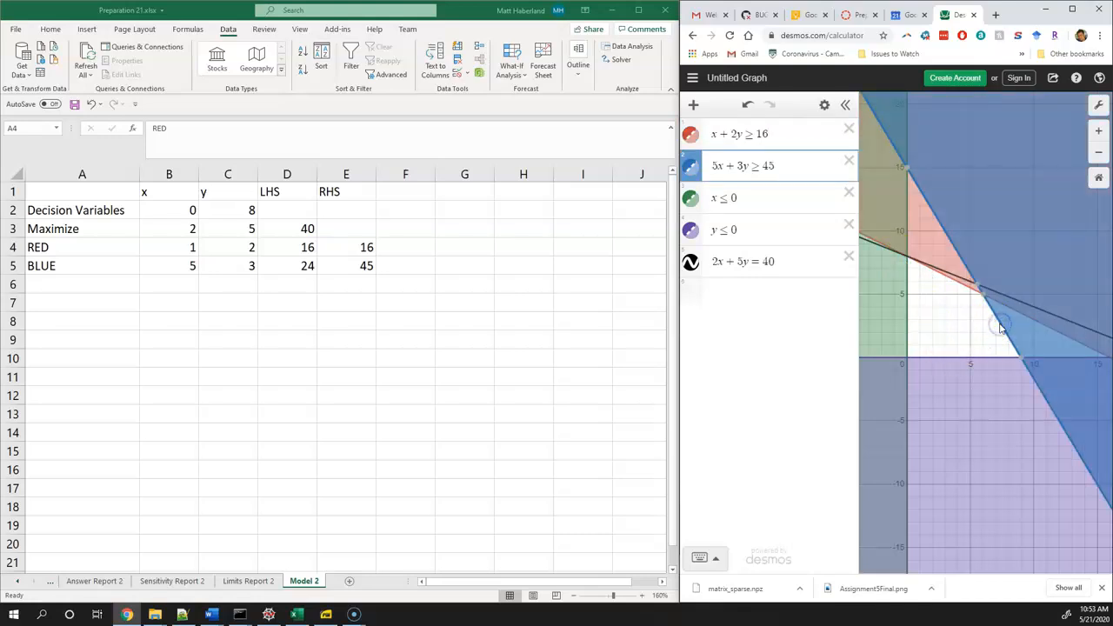
Compare the BLUE constraint's left- and right-hand sides in row 5 with the solution point on the 2x + 5y = 40 line
click(296, 266)
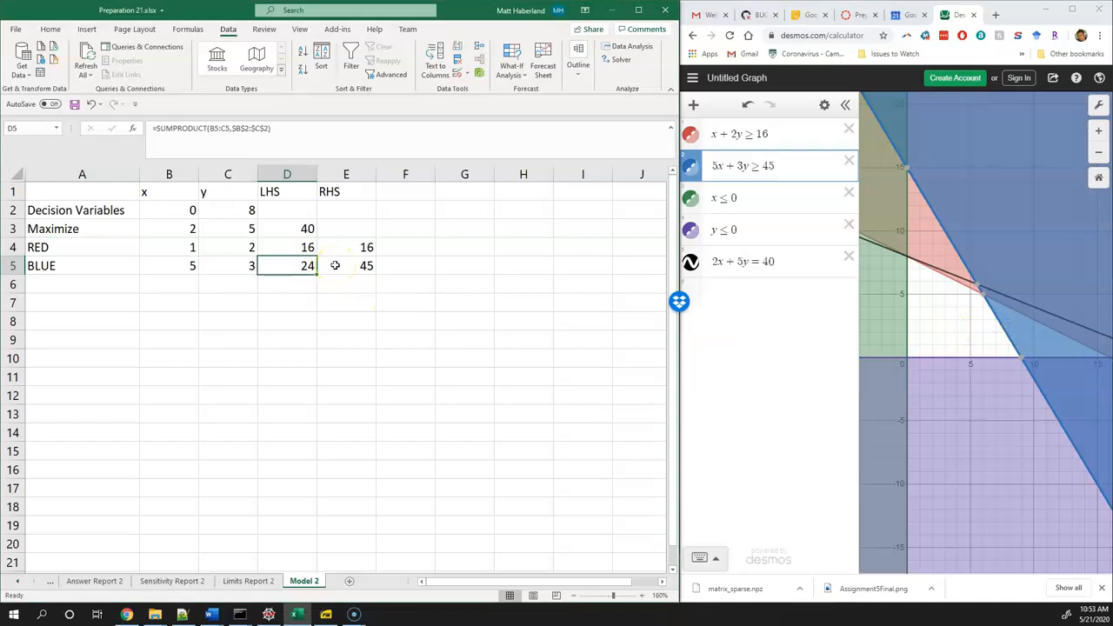
click(910, 257)
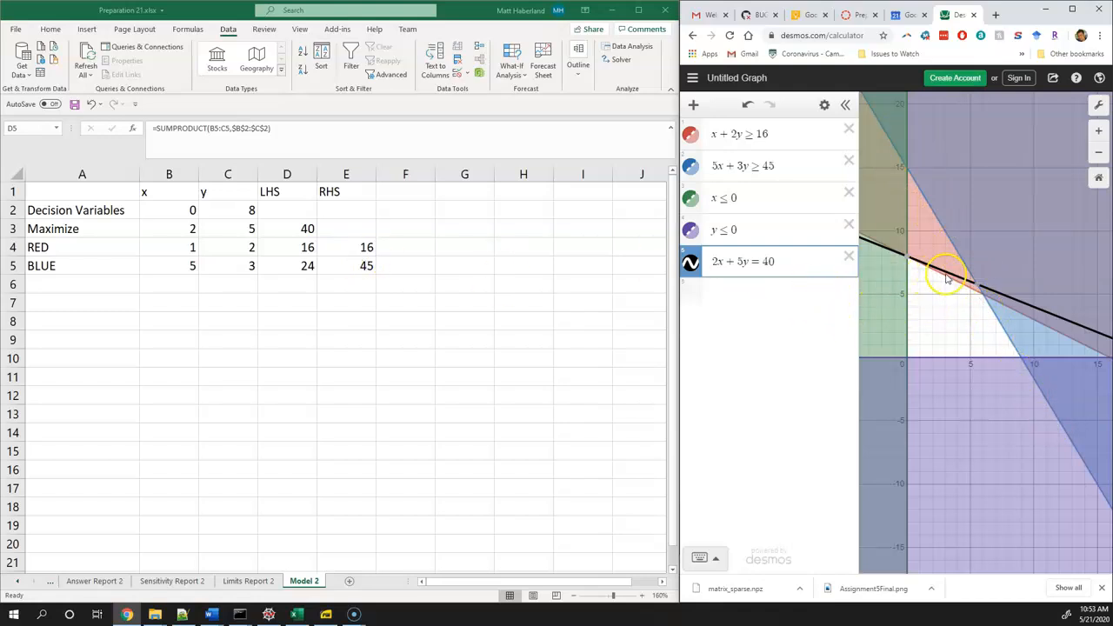
click(380, 263)
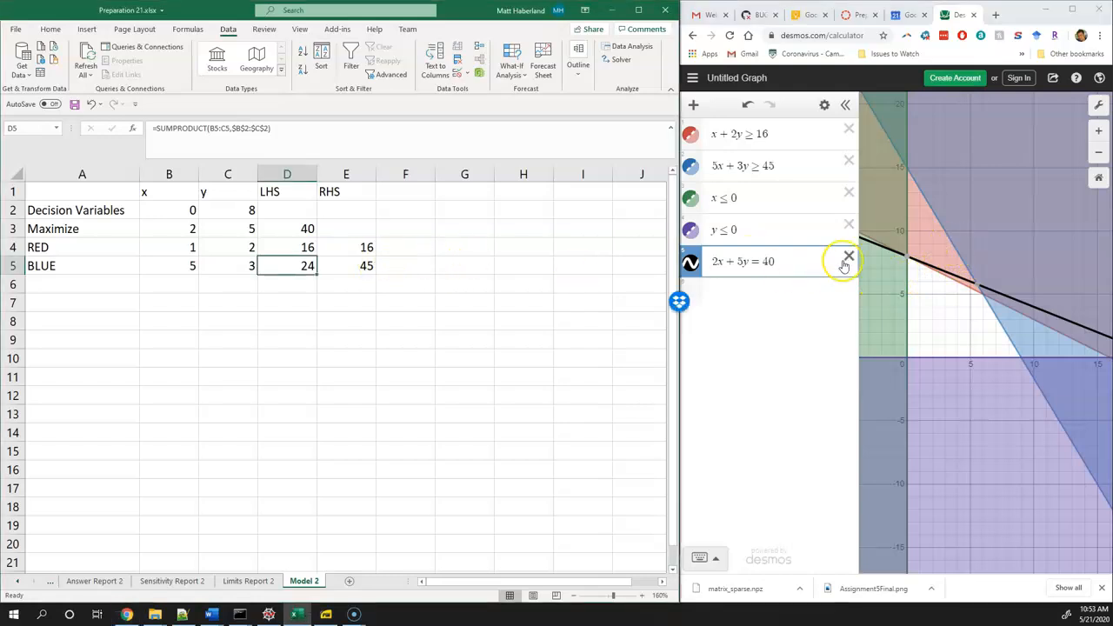
click(406, 267)
Try deleting the 2x + 5y = 40 line and the 5x + 3y ≥ 45 constraint in turn from the graph, undoing each deletion
click(848, 259)
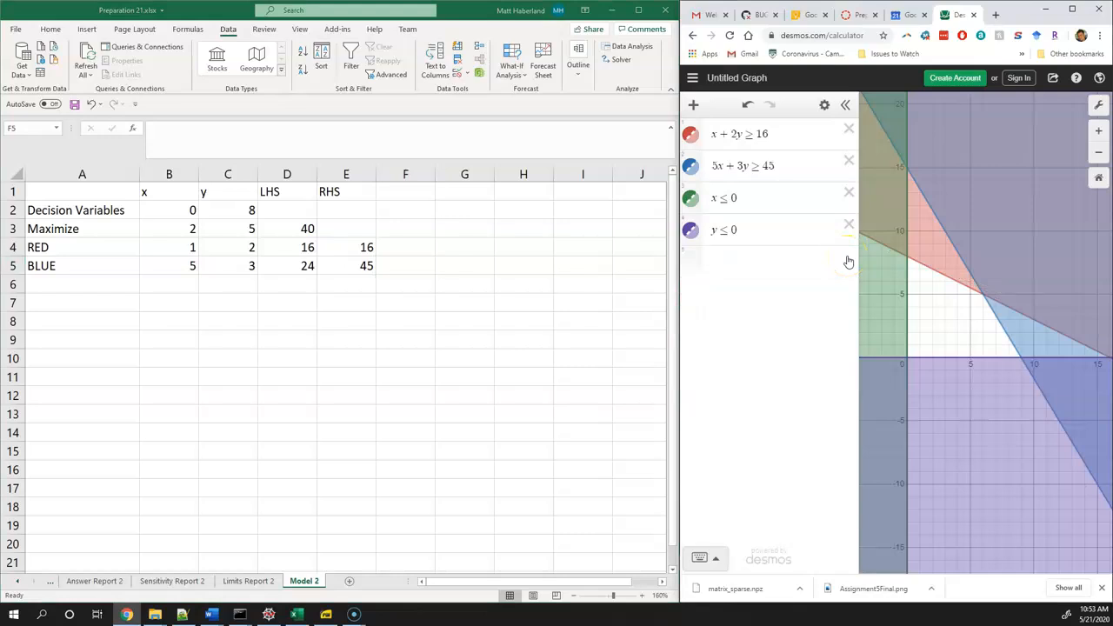
key(ctrl+z)
click(802, 163)
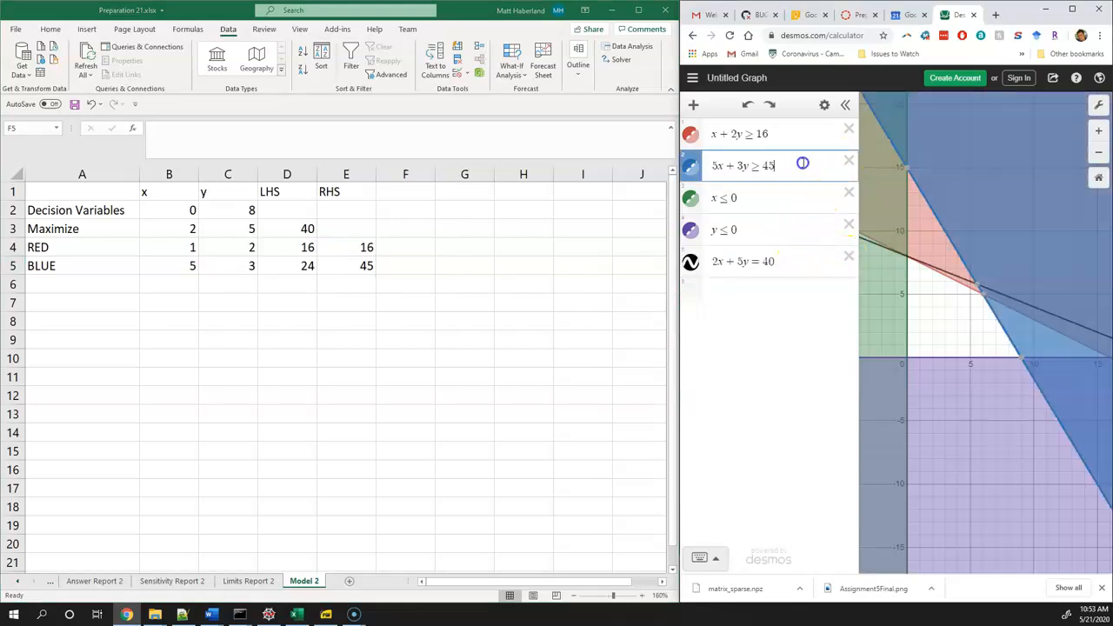
click(848, 163)
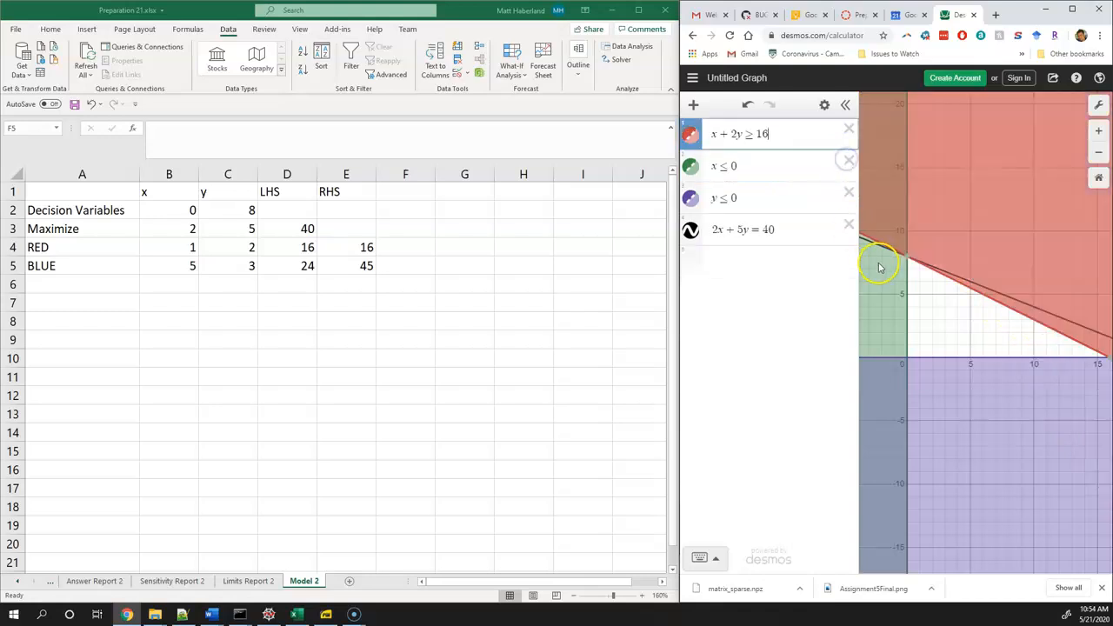
mouse_move(907, 260)
key(ctrl+z)
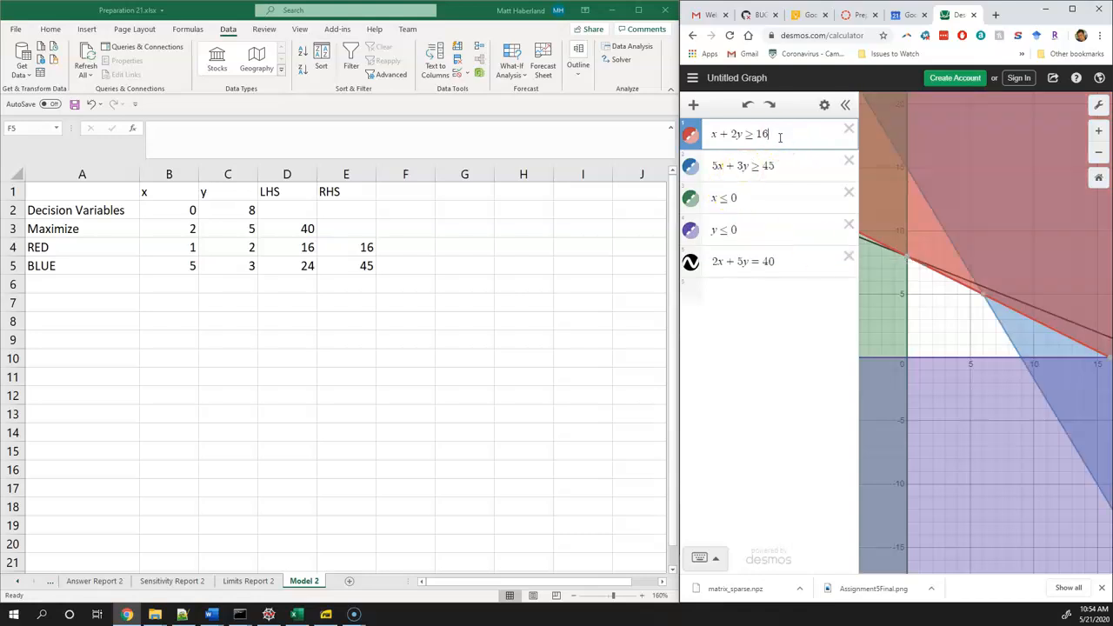
Try changing the red constraint on the graph to x + 2y ≥ 17, and undo the change
key(BackSpace)
text(7)
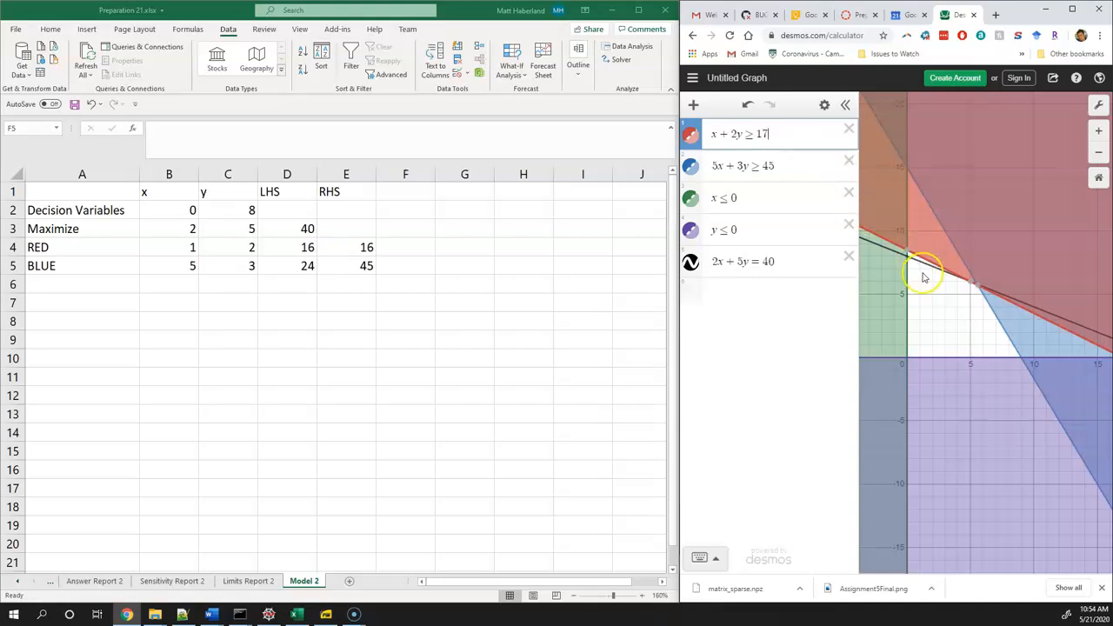
key(ctrl+z)
key(ctrl+z)
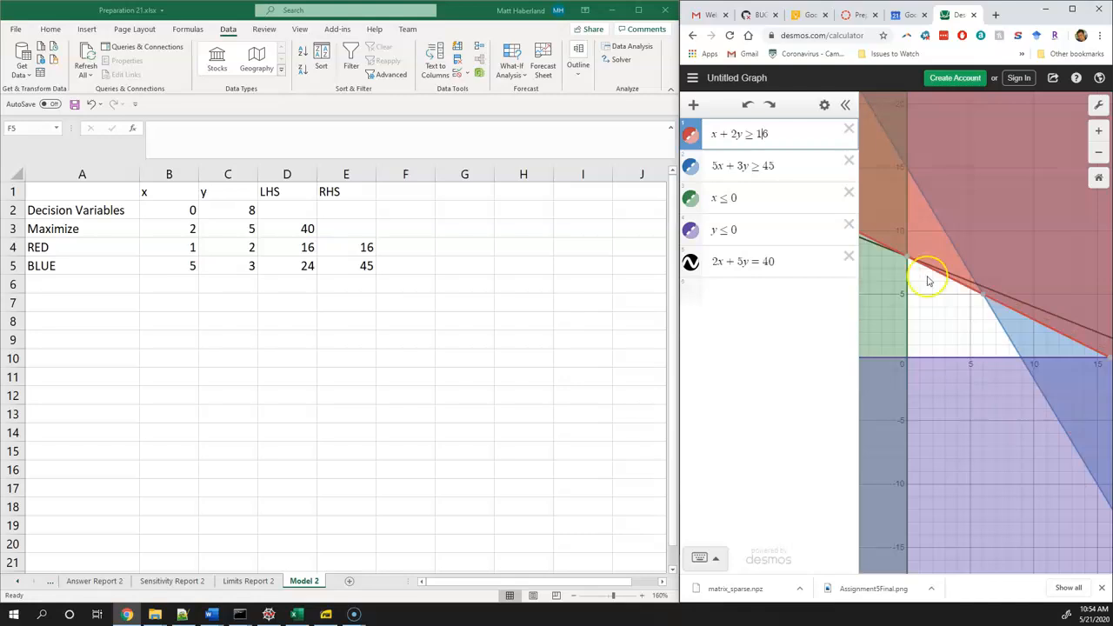
Try removing the x + 2y ≥ 16 constraint from the graph, and undo the removal along with the edit before it
click(851, 130)
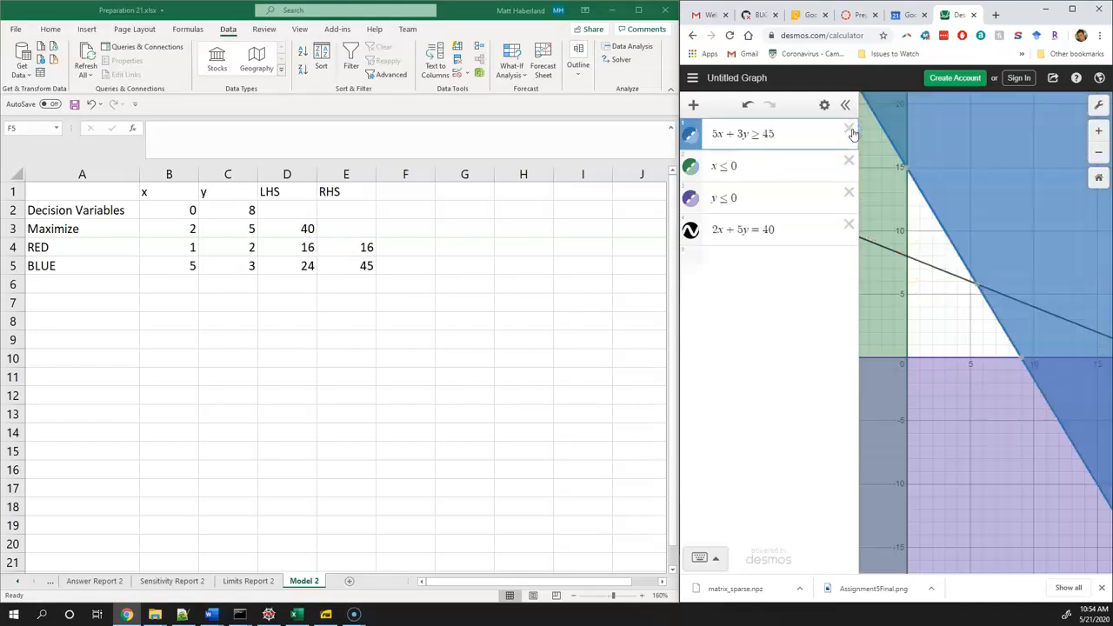
key(ctrl+z)
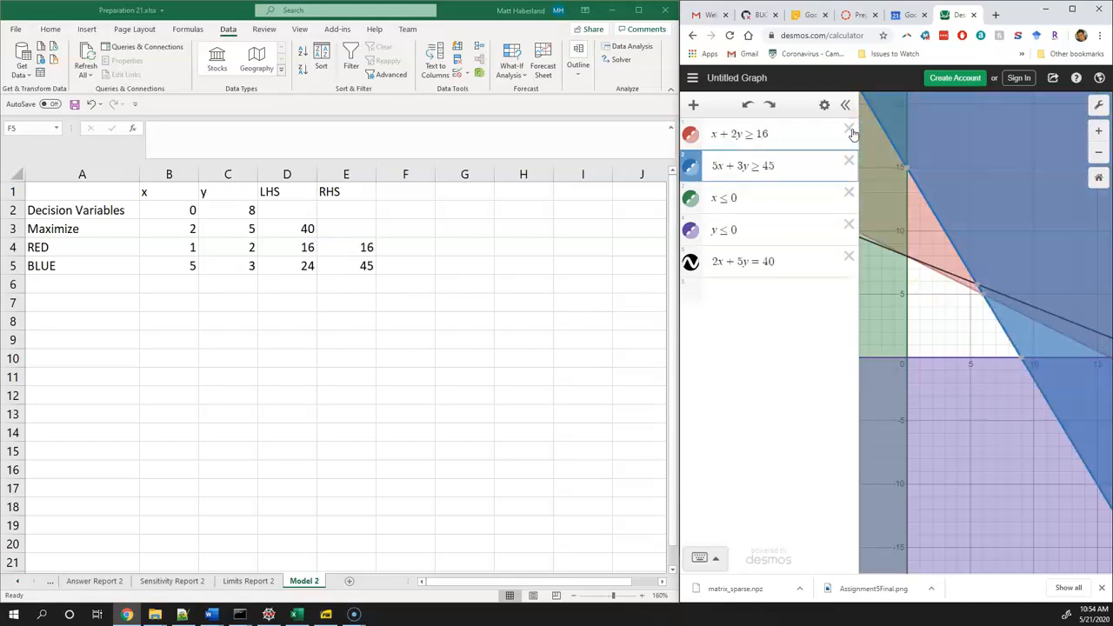
key(ctrl+z)
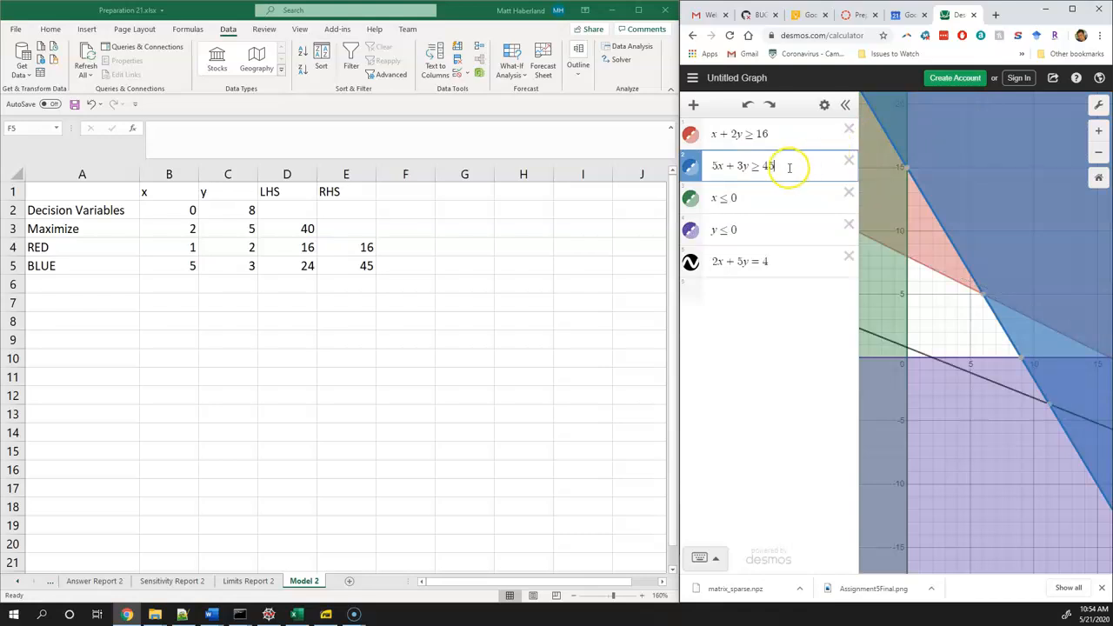
Remove the x + 2y ≥ 16 constraint from the graph and set the objective line to 2x + 5y = 50
click(850, 128)
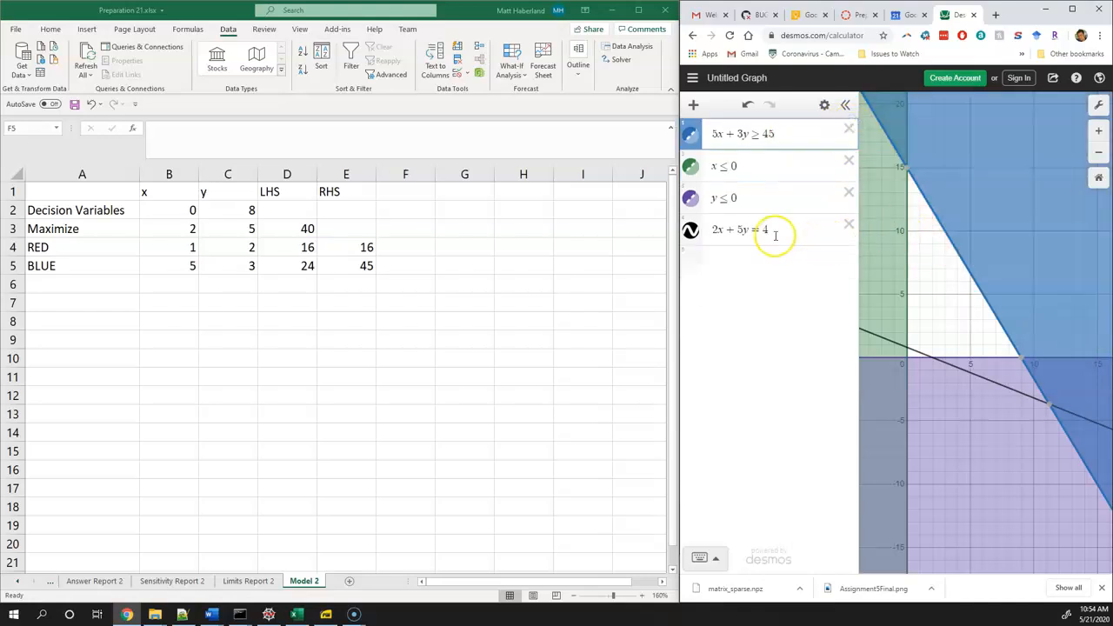
click(773, 233)
text(0)
key(BackSpace)
Try the objective line at 2x + 5y = 60, and return it to 2x + 5y = 40
key(BackSpace)
text(50)
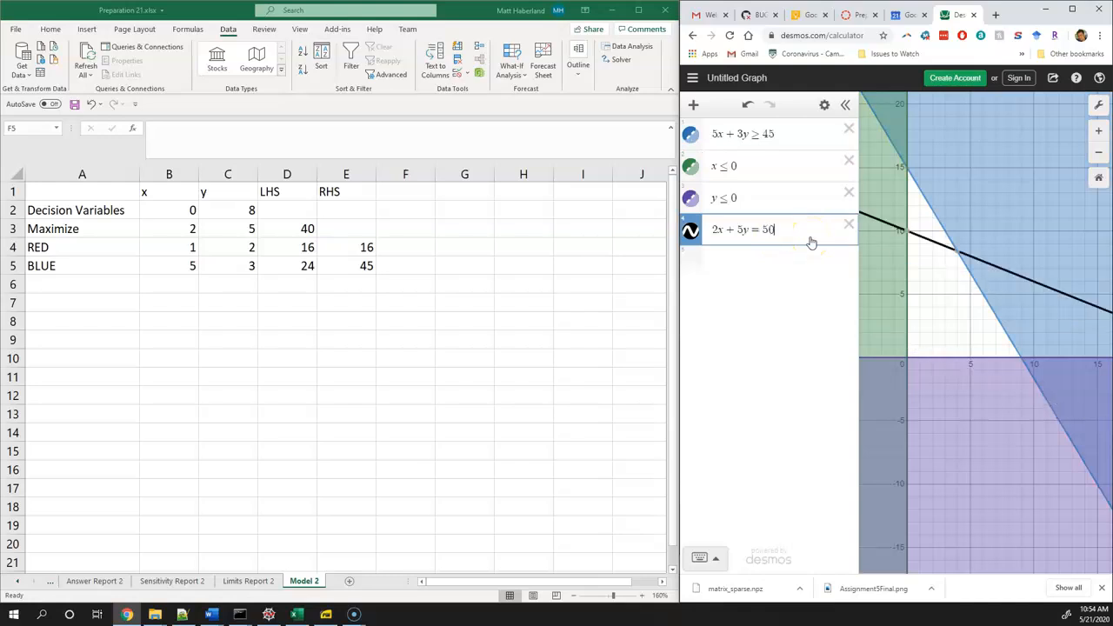
key(BackSpace)
key(BackSpace)
text(60)
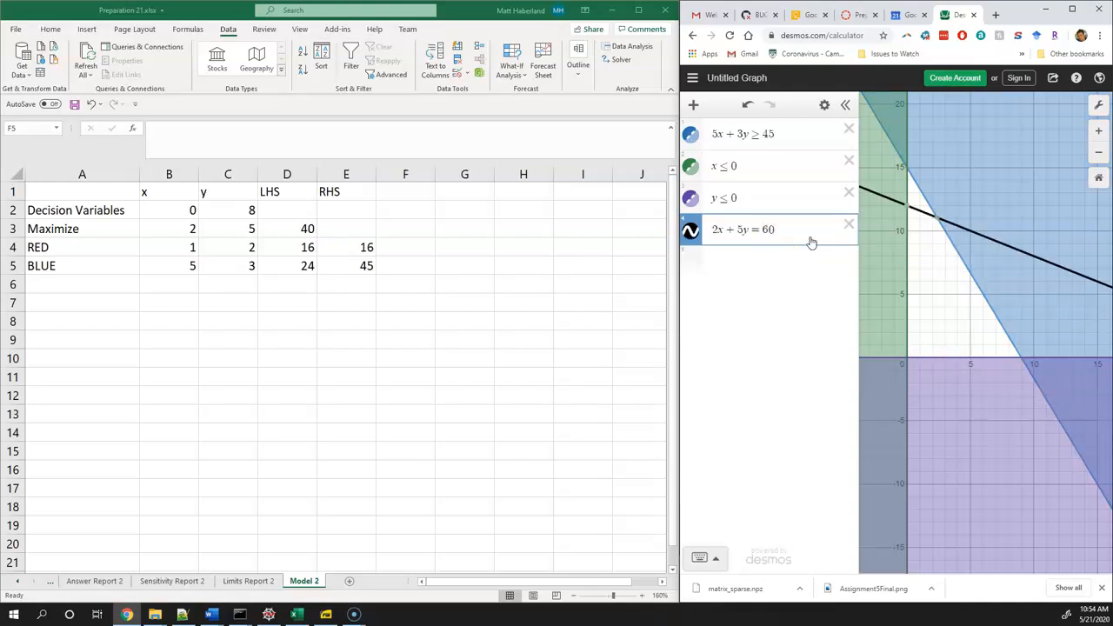
key(BackSpace)
key(BackSpace)
key(BackSpace)
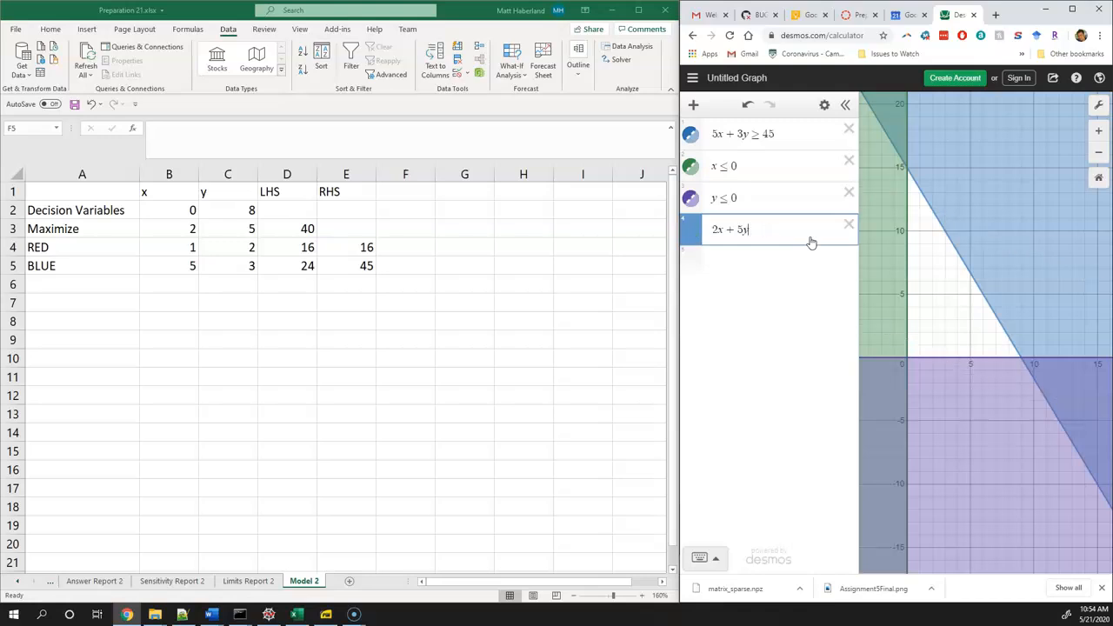
text(=40)
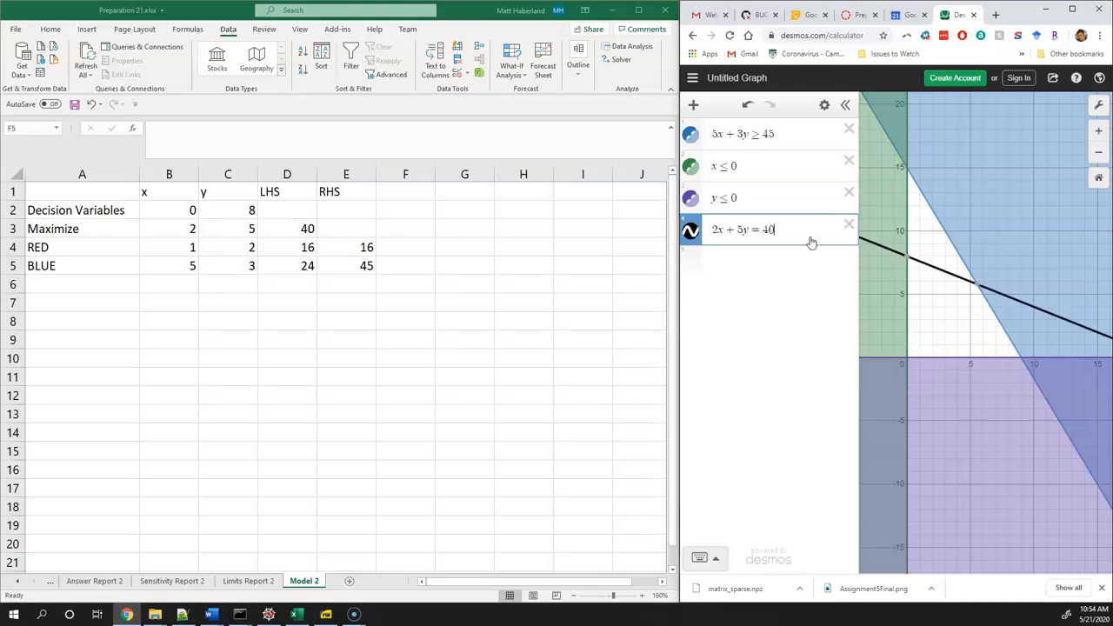
Undo back to the removal of the x + 2y ≥ 16 constraint to restore it, and complete the objective line as 2x + 5y = 40
click(782, 138)
key(ctrl+z)
key(ctrl+z)
key(ctrl+z)
key(ctrl+z)
key(ctrl+z)
key(ctrl+z)
key(ctrl+z)
key(ctrl+z)
key(ctrl+z)
key(ctrl+z)
key(ctrl+z)
key(ctrl+z)
key(ctrl+z)
key(ctrl+z)
key(ctrl+z)
key(ctrl+z)
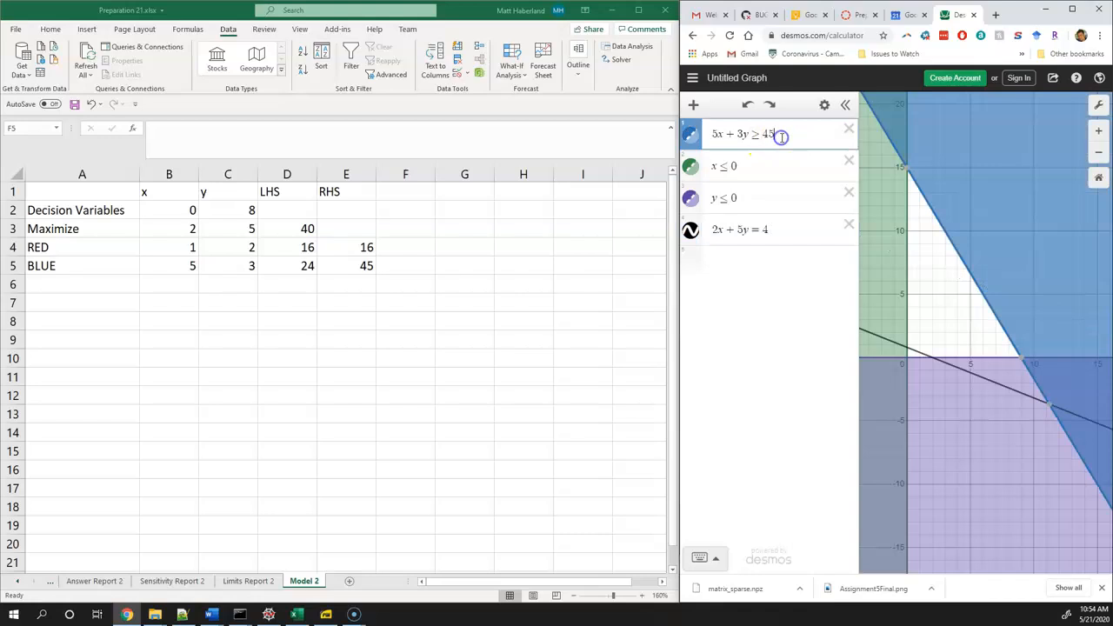
click(779, 266)
text(0)
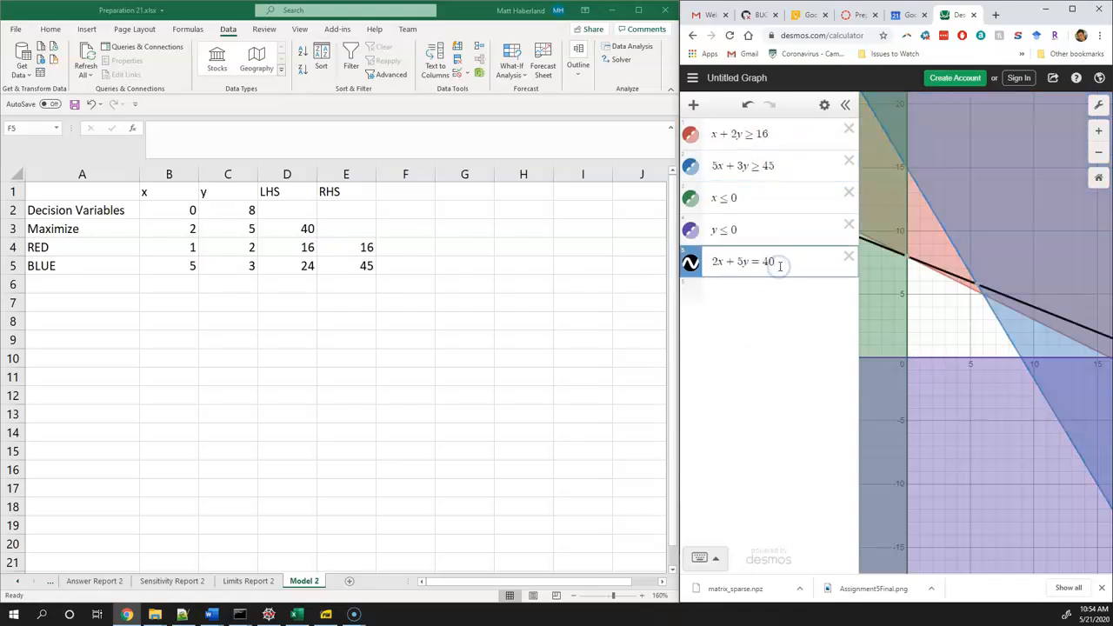
Open Answer Report 2 and examine the status and slack of the $D$4 constraint
click(94, 581)
click(430, 465)
click(474, 443)
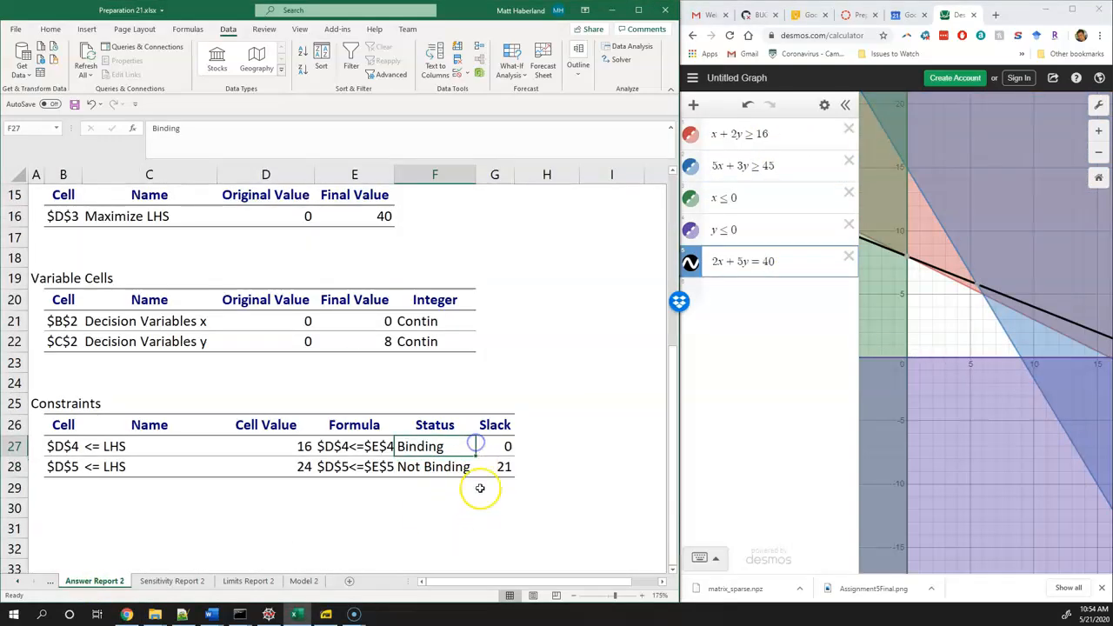
click(494, 447)
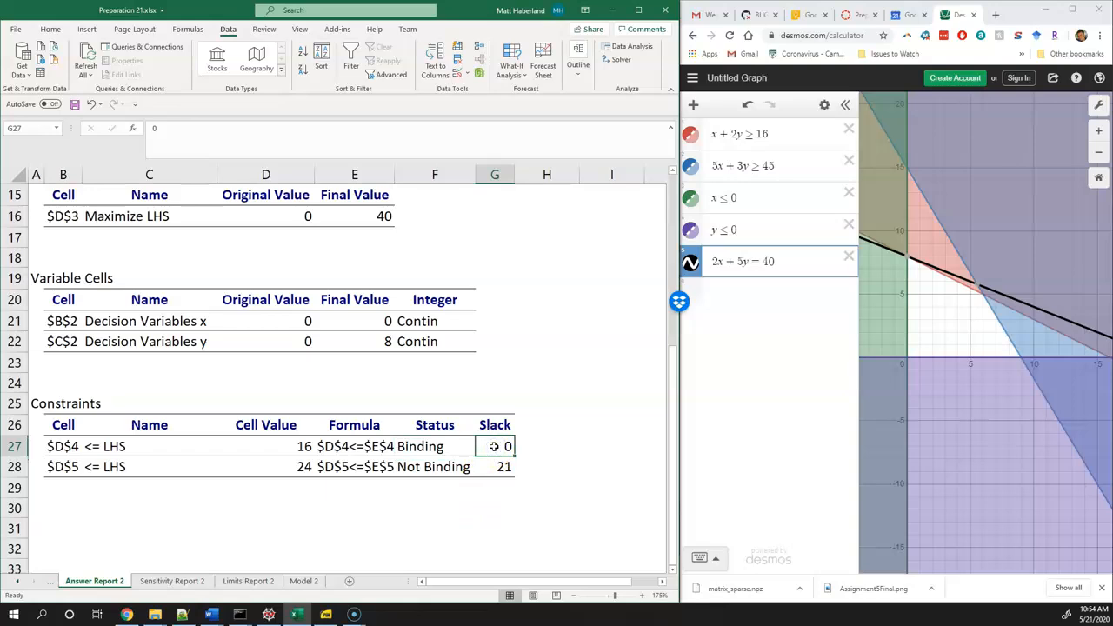
click(428, 446)
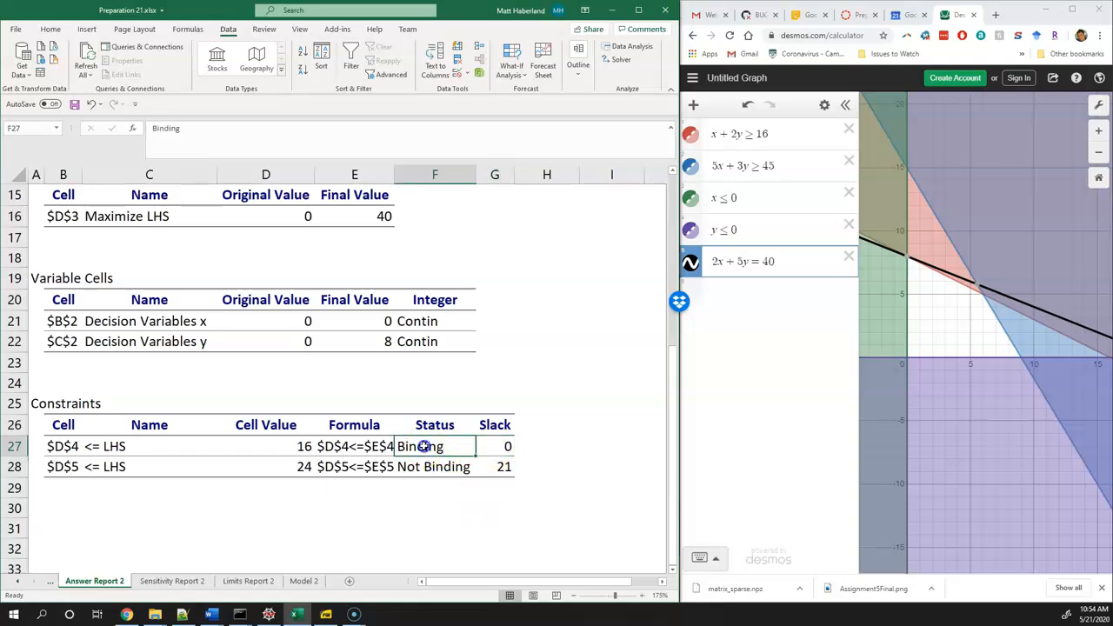
click(504, 446)
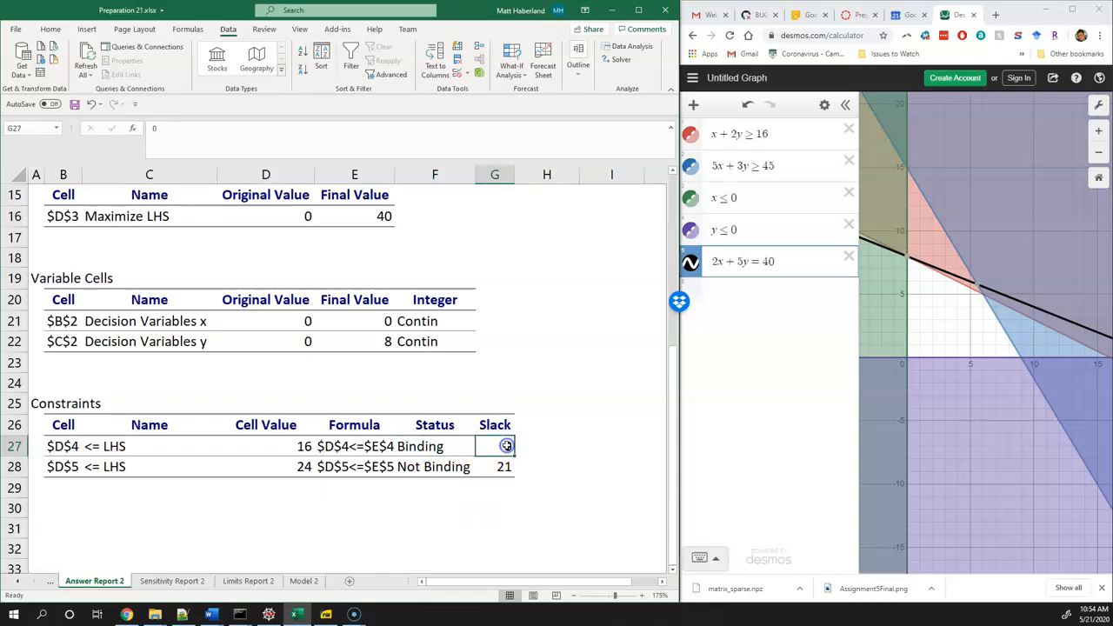
Try loosening the red constraint to x + 2y ≥ 16 + 1, inspect its y-axis intercept, and set the objective line to 2x + 5y = 42
click(771, 135)
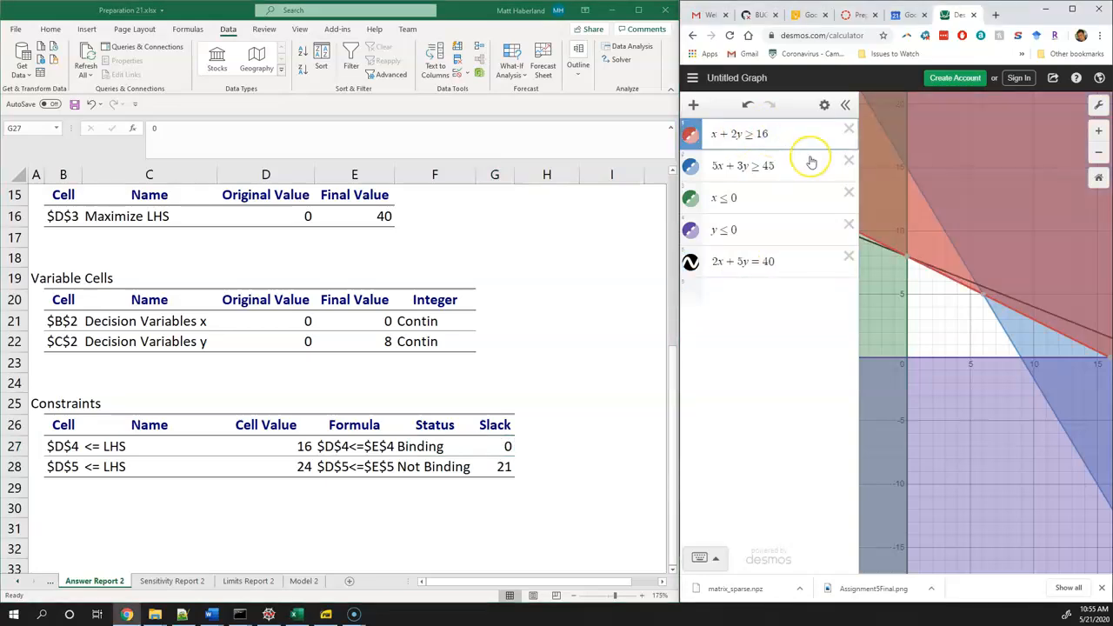
text(+ 1)
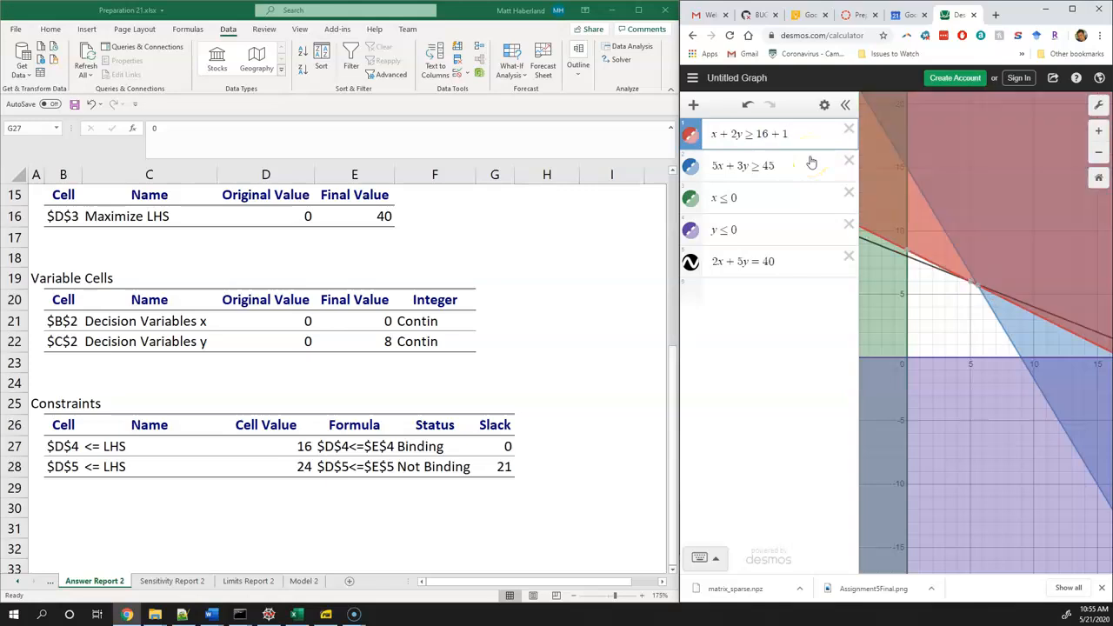
click(909, 250)
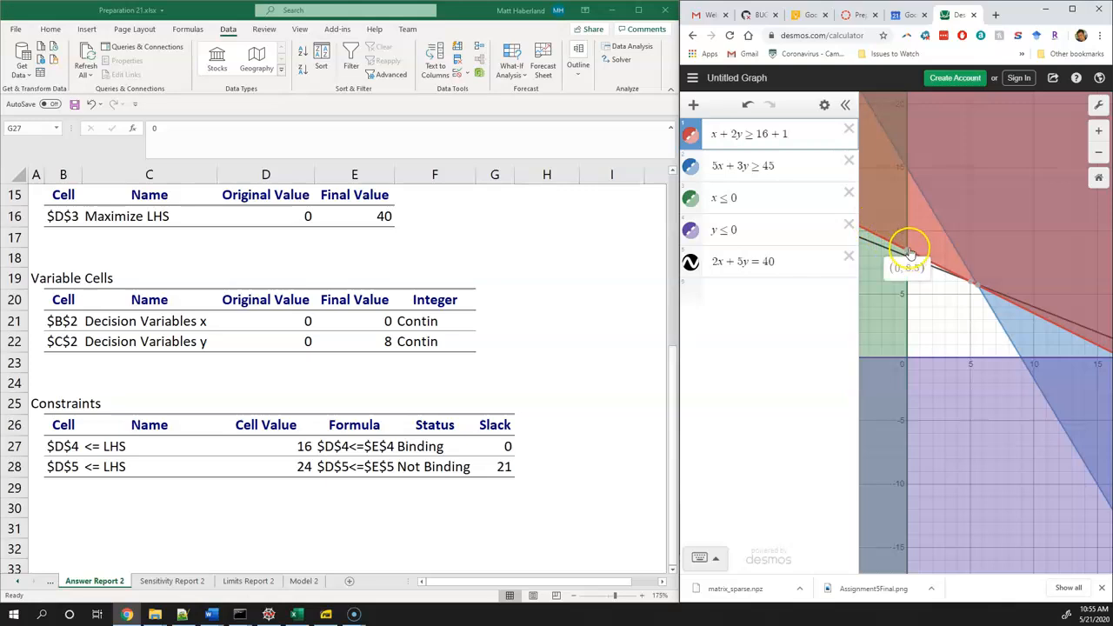
click(791, 261)
key(BackSpace)
text(1)
key(BackSpace)
text(2)
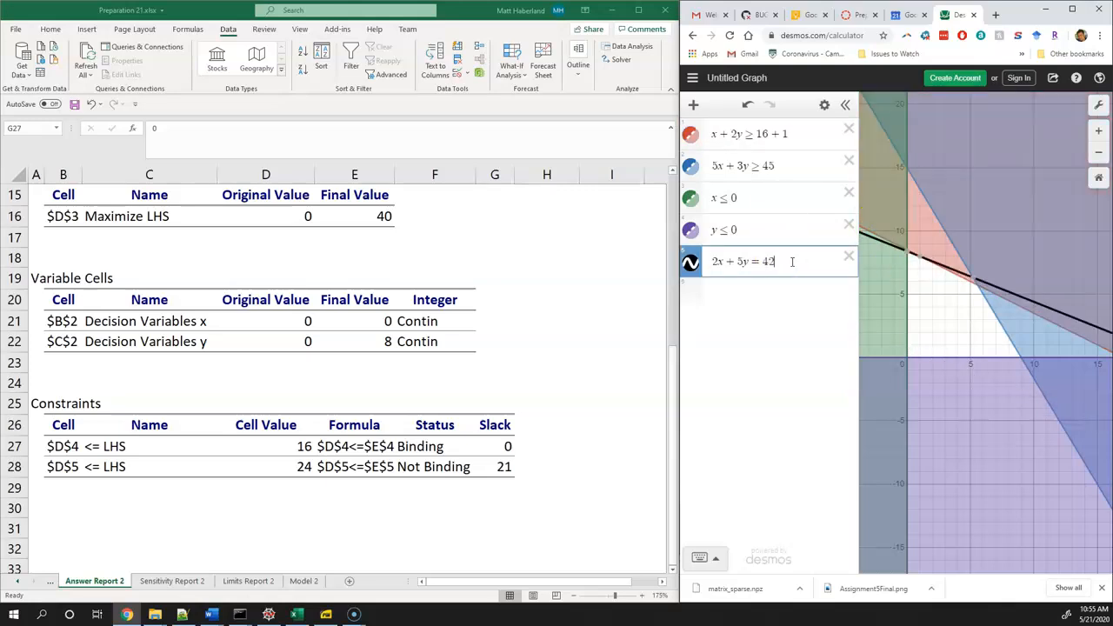
Restore the objective line to 2x + 5y = 40 and the red constraint to x + 2y ≥ 16
key(BackSpace)
text(0)
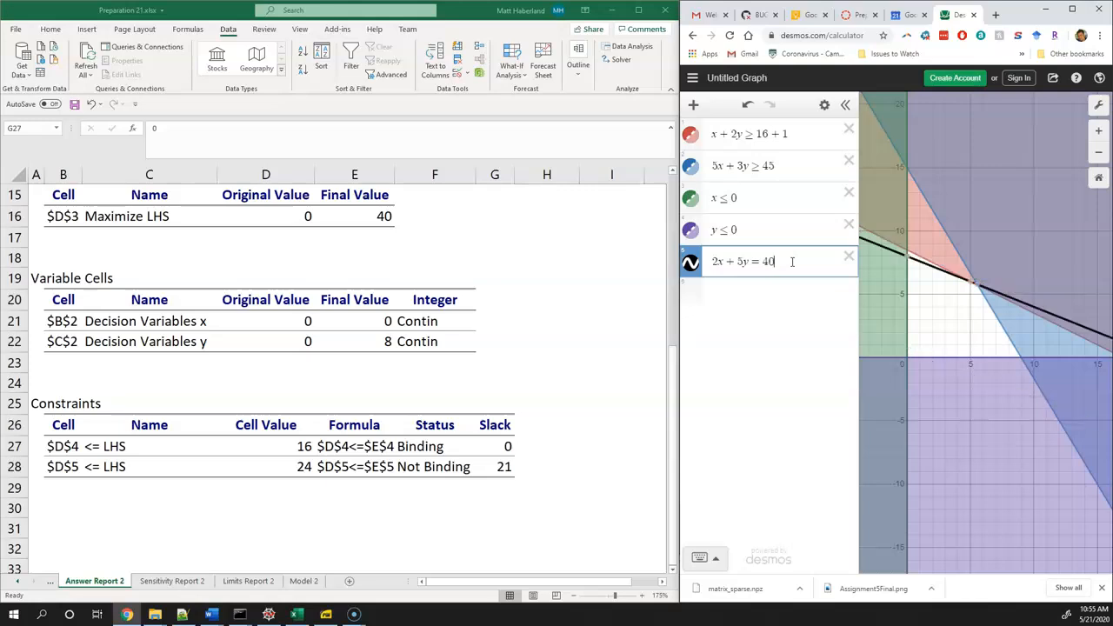
click(793, 148)
key(BackSpace)
key(BackSpace)
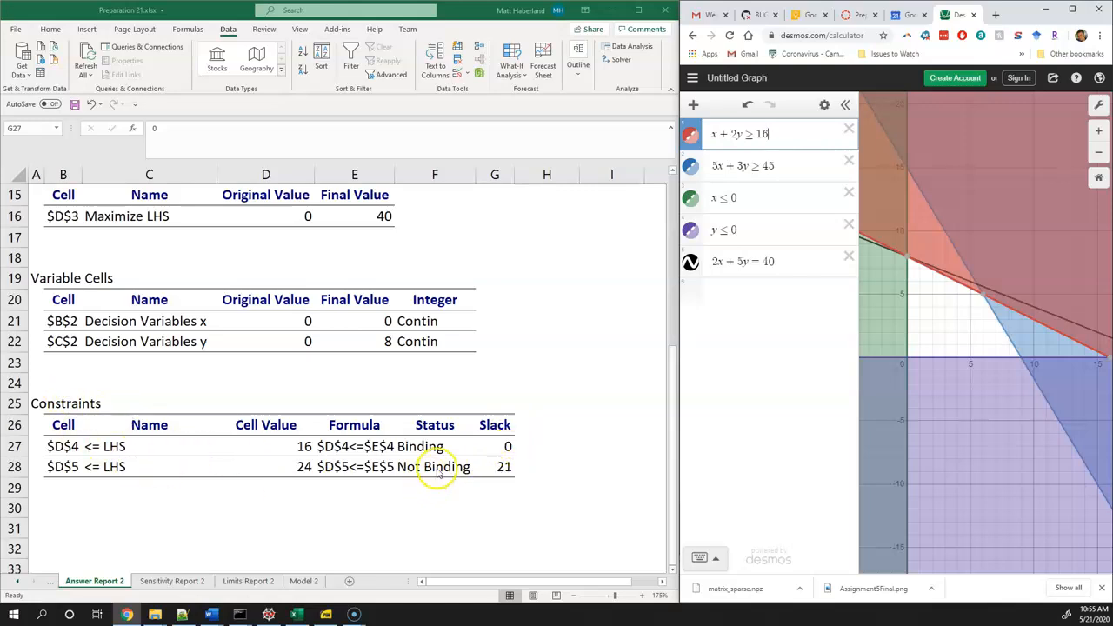
Examine the formula and status of the $D$5 constraint in the answer report
click(146, 480)
click(378, 467)
click(440, 467)
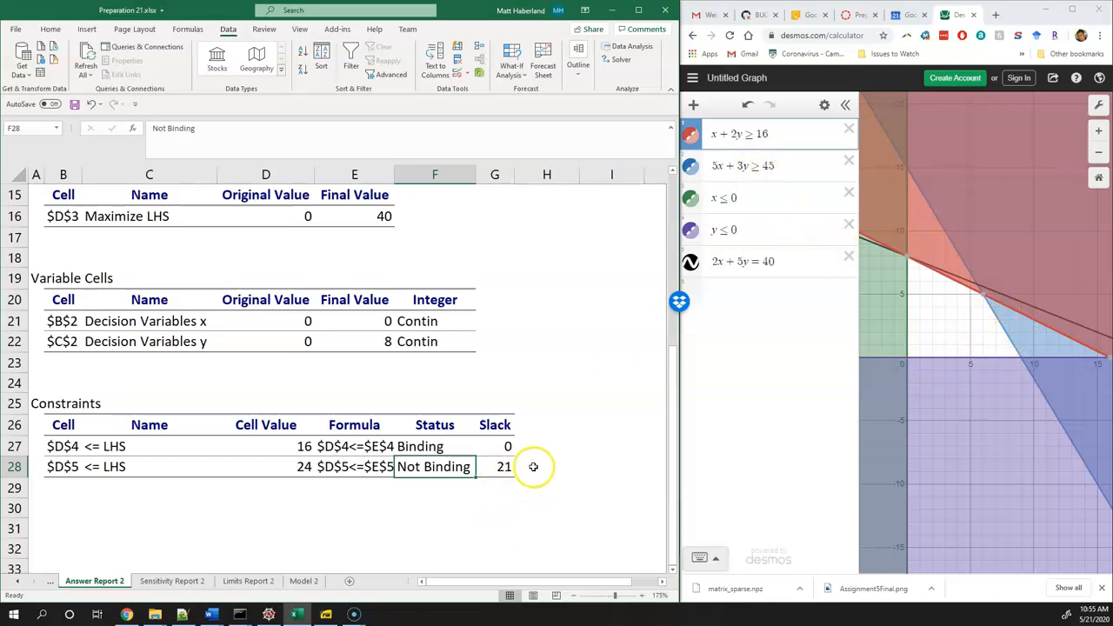
Try subtracting 21 from the right-hand side of 5x + 3y ≥ 45 on the graph, and remove the subtraction
click(781, 165)
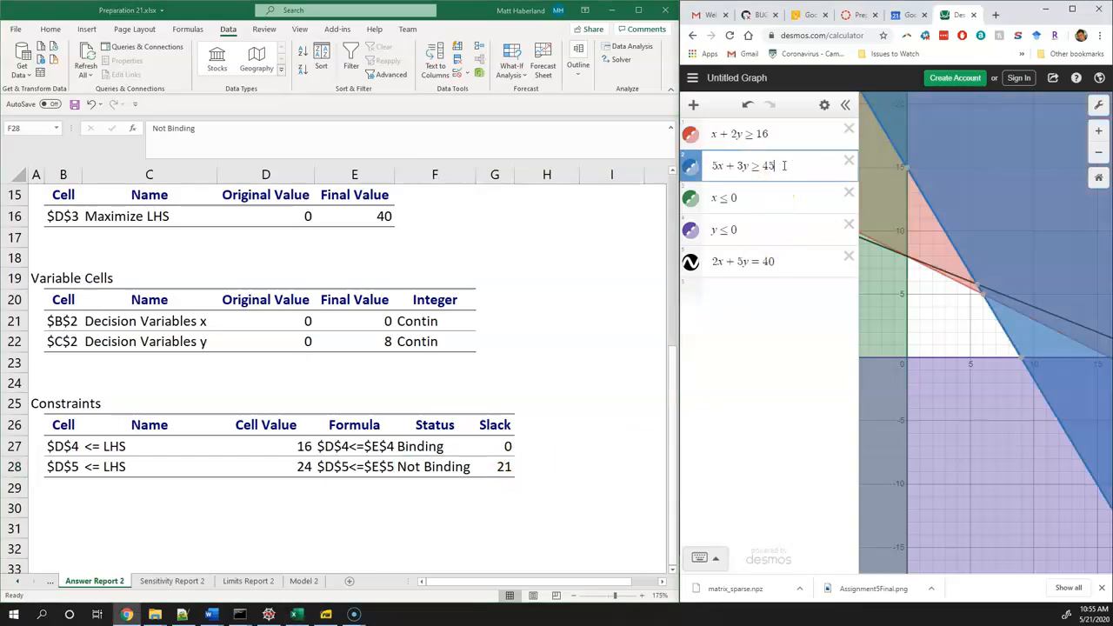
text(-21)
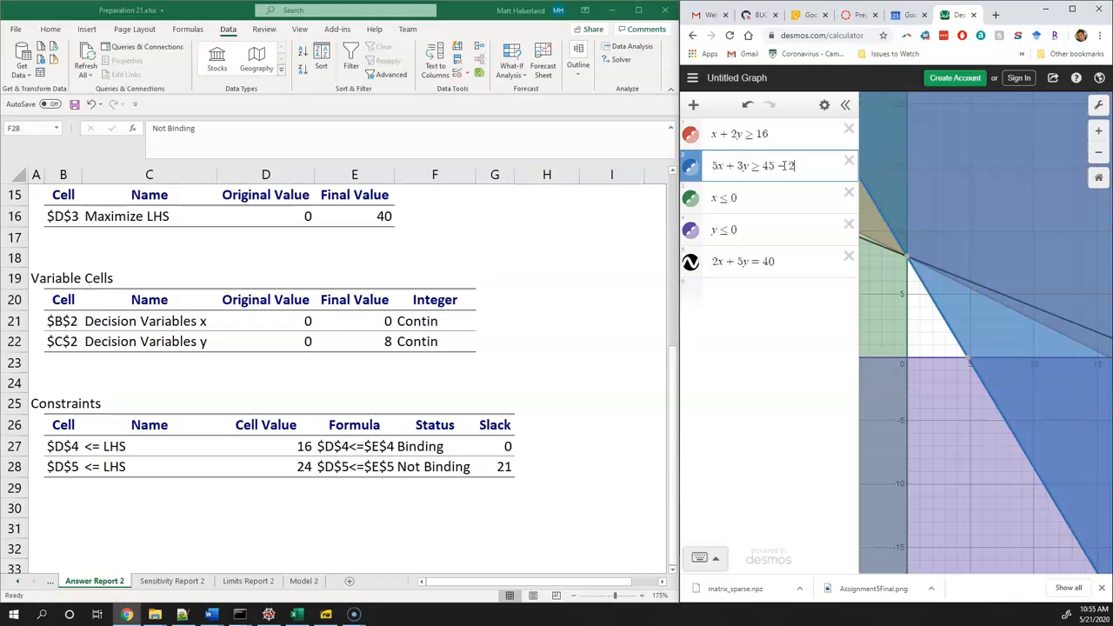
key(BackSpace)
key(BackSpace)
key(BackSpace)
Try adding 20 and 21 in turn to the left-hand side of the blue constraint 5x + 3y ≥ 45
click(746, 165)
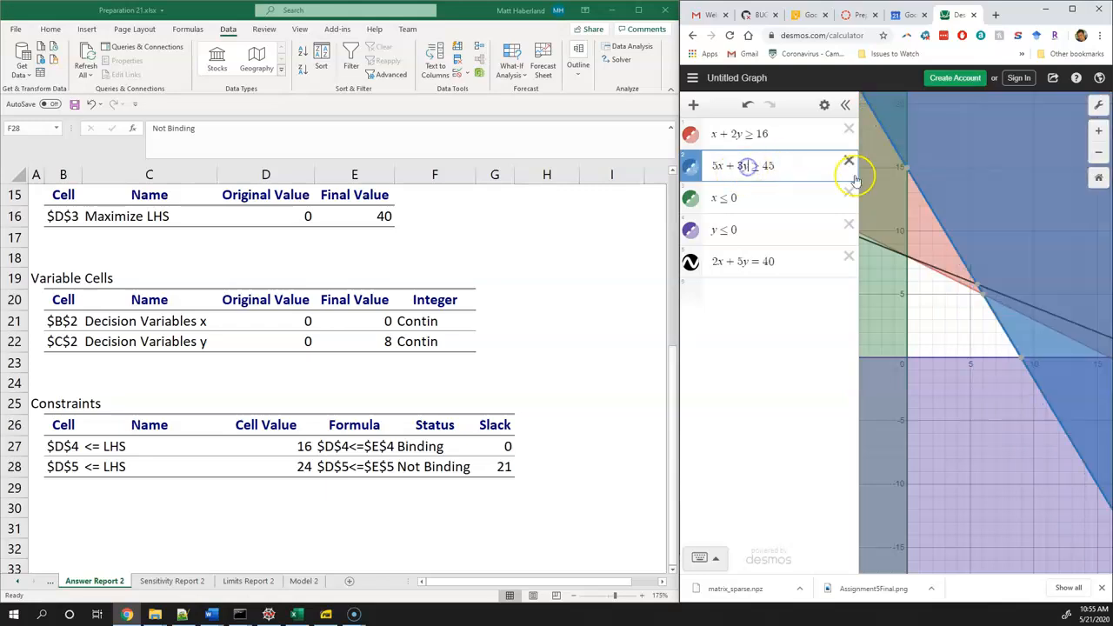
text(+ )
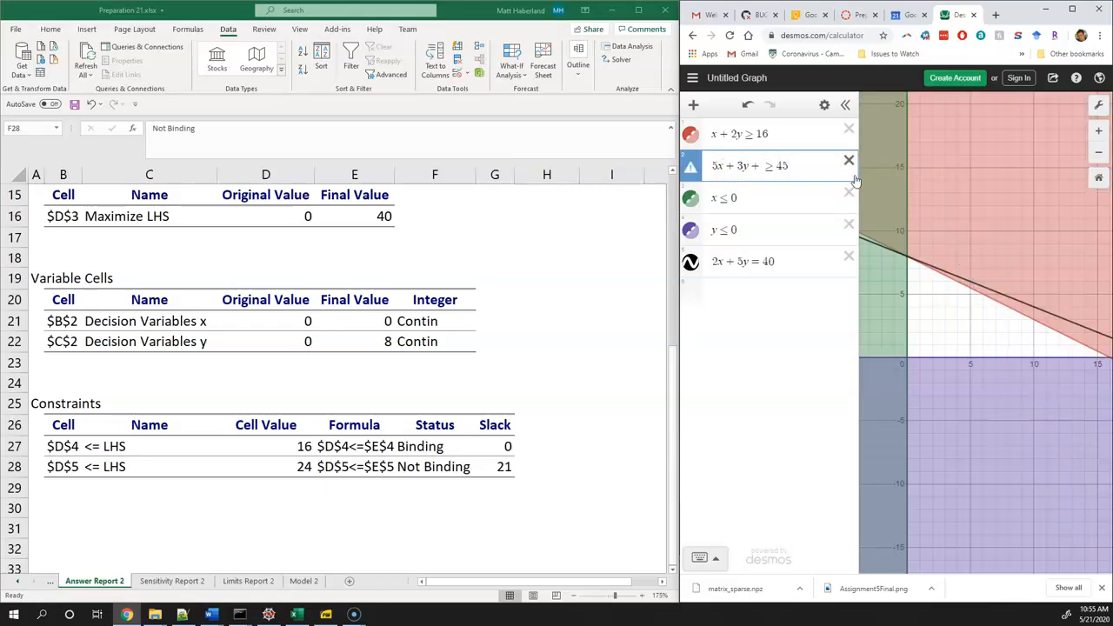
text(20)
scroll(901, 219, up, 5)
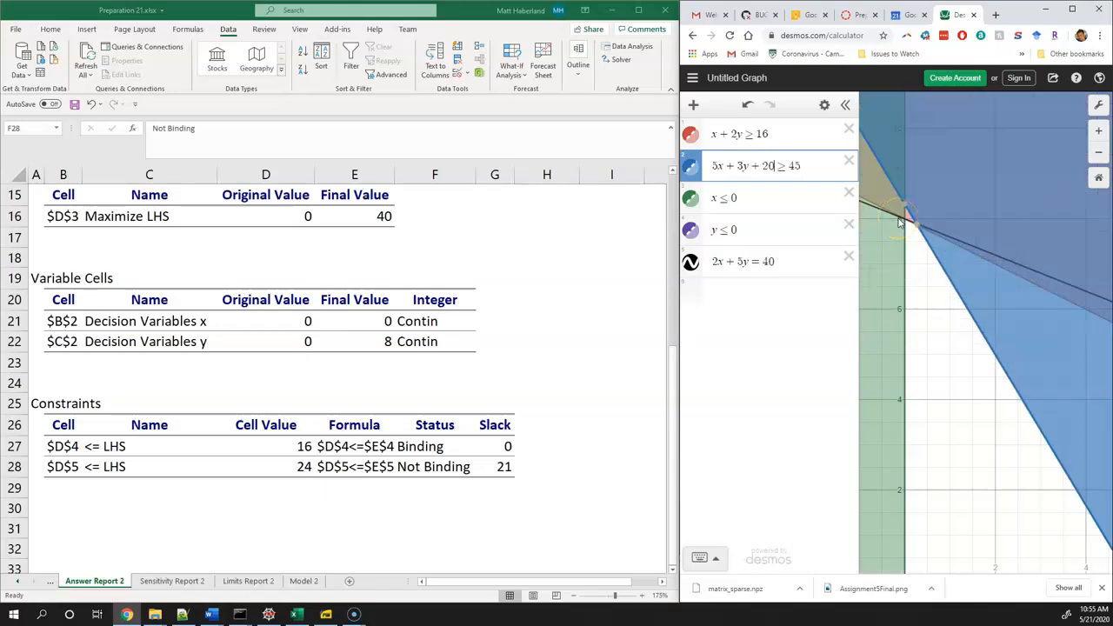
key(BackSpace)
text(1)
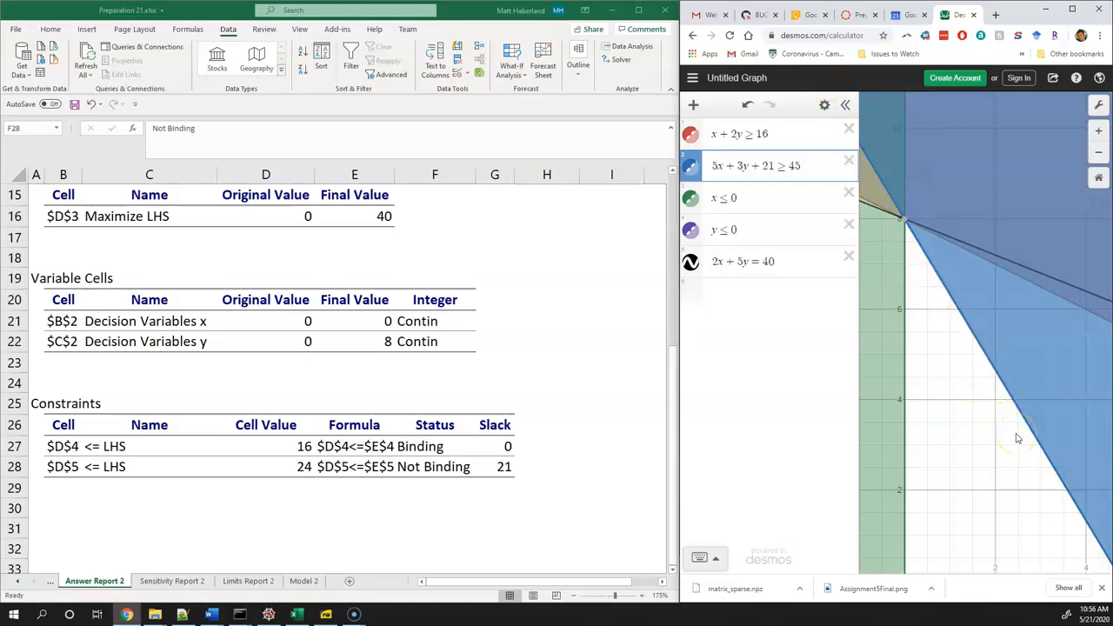
Try 22 as the amount added to the blue constraint's left-hand side, and restore the constraint to 5x + 3y ≥ 45
key(BackSpace)
text(2)
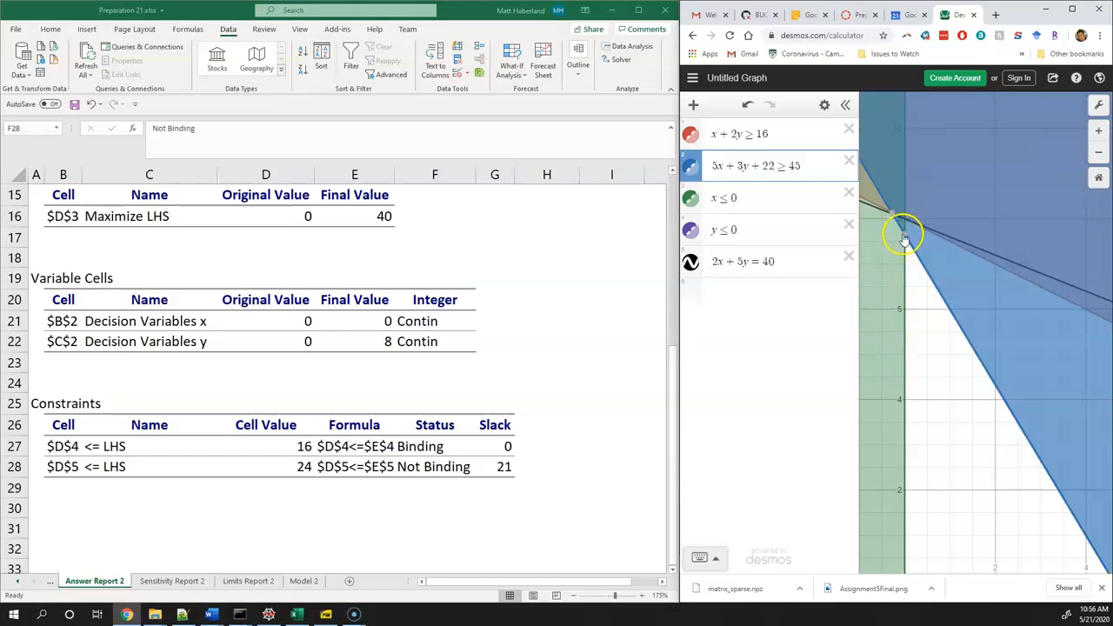
key(BackSpace)
text(1)
key(BackSpace)
key(BackSpace)
key(BackSpace)
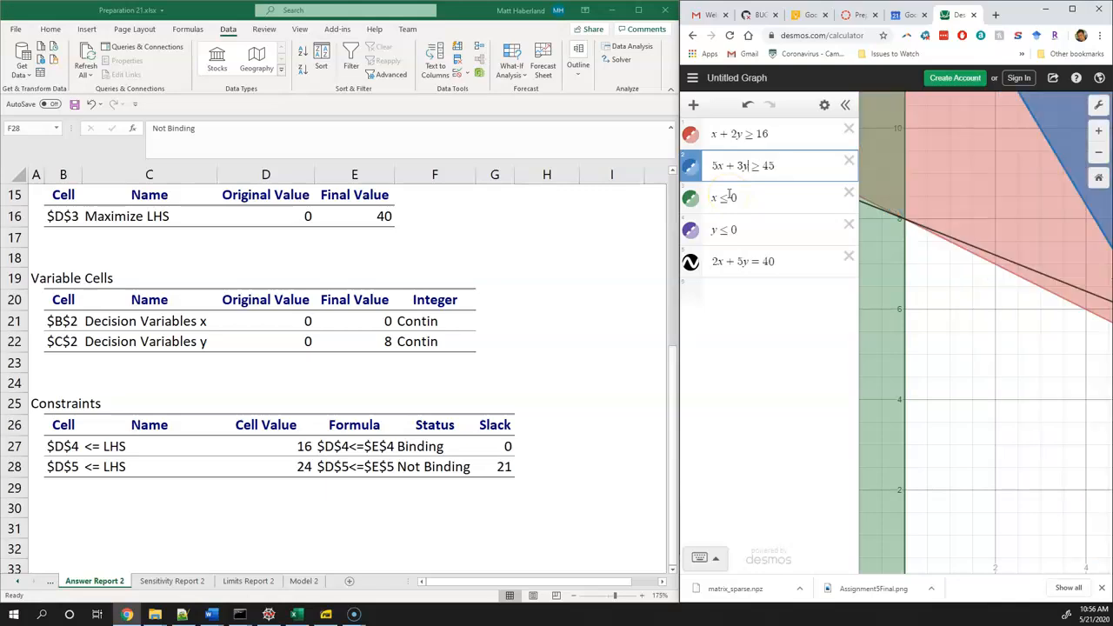
scroll(954, 397, down, 1)
scroll(954, 397, down, 2)
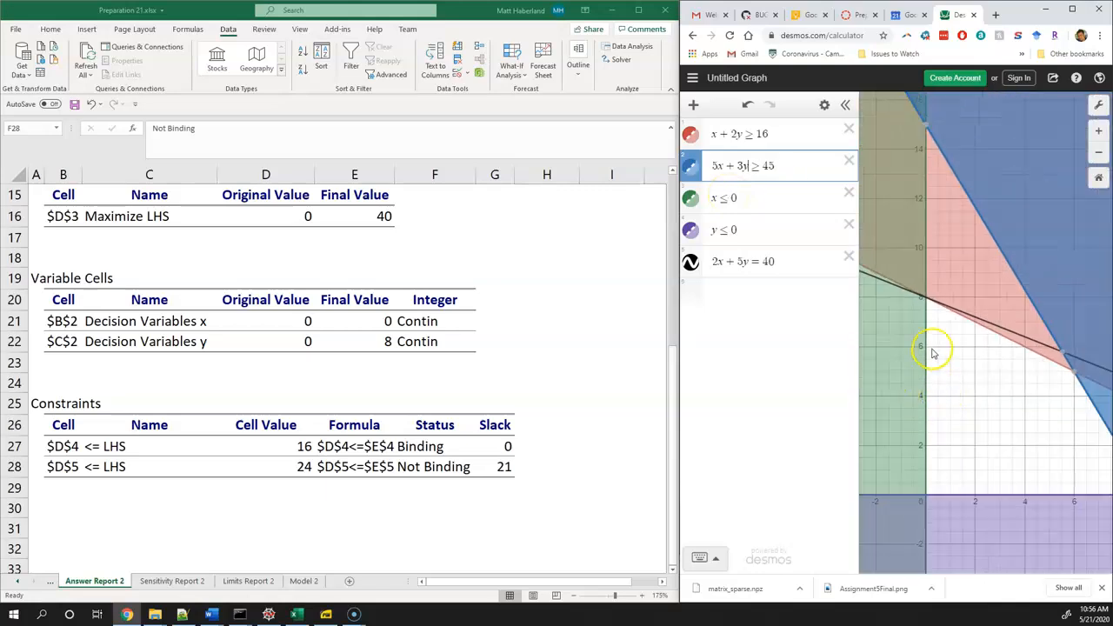
scroll(1025, 411, down, 1)
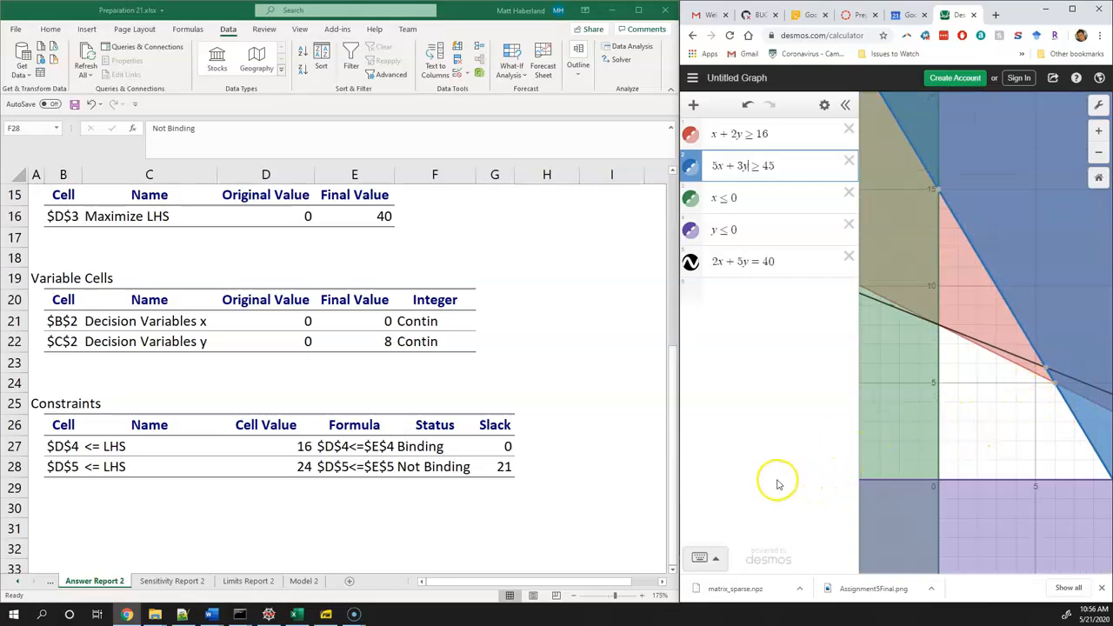
Open Sensitivity Report 2 and examine the final value of decision variable x
click(150, 581)
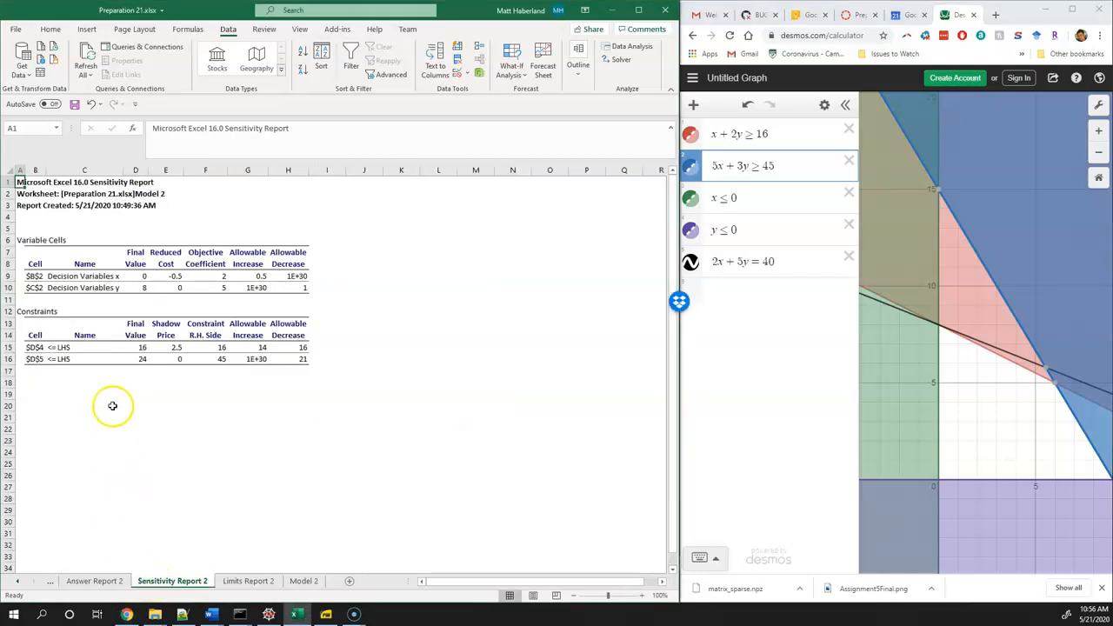
scroll(96, 375, up, 8)
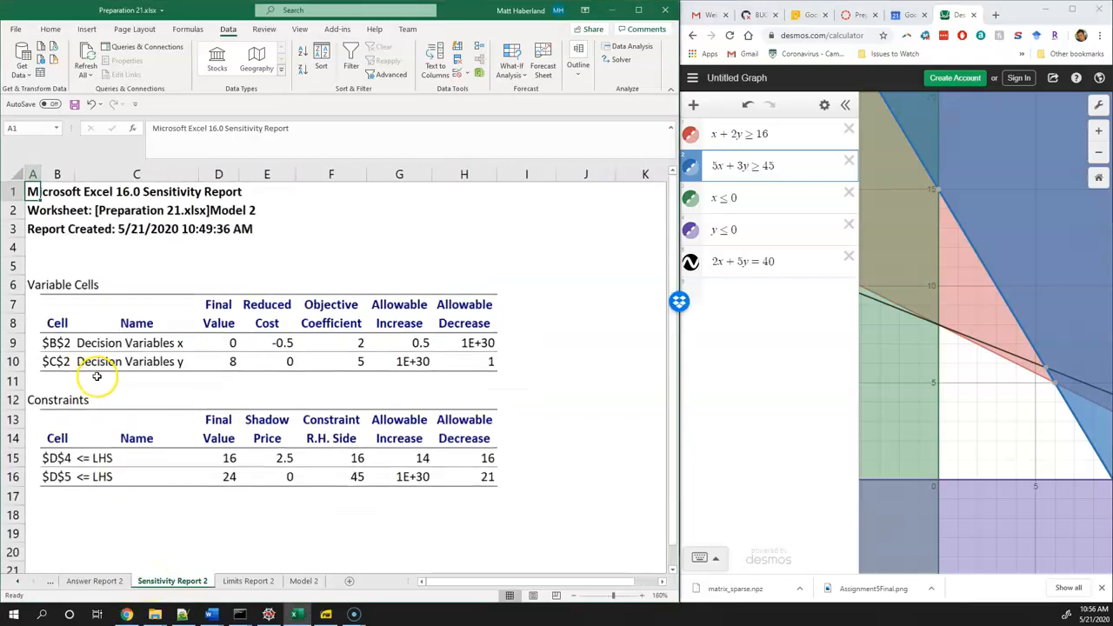
click(138, 342)
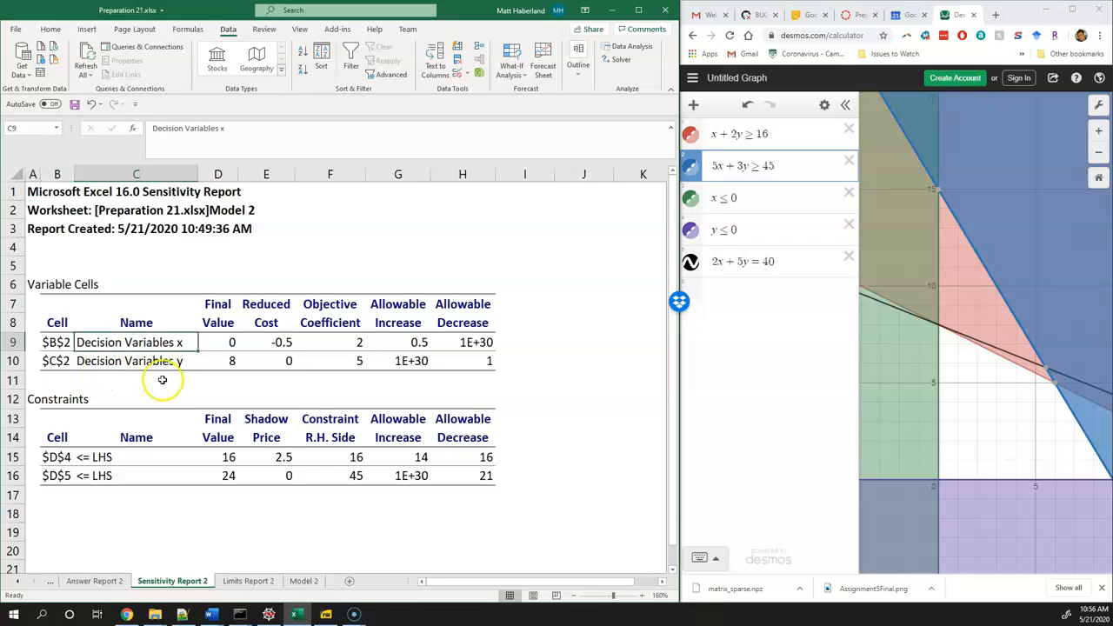
click(231, 342)
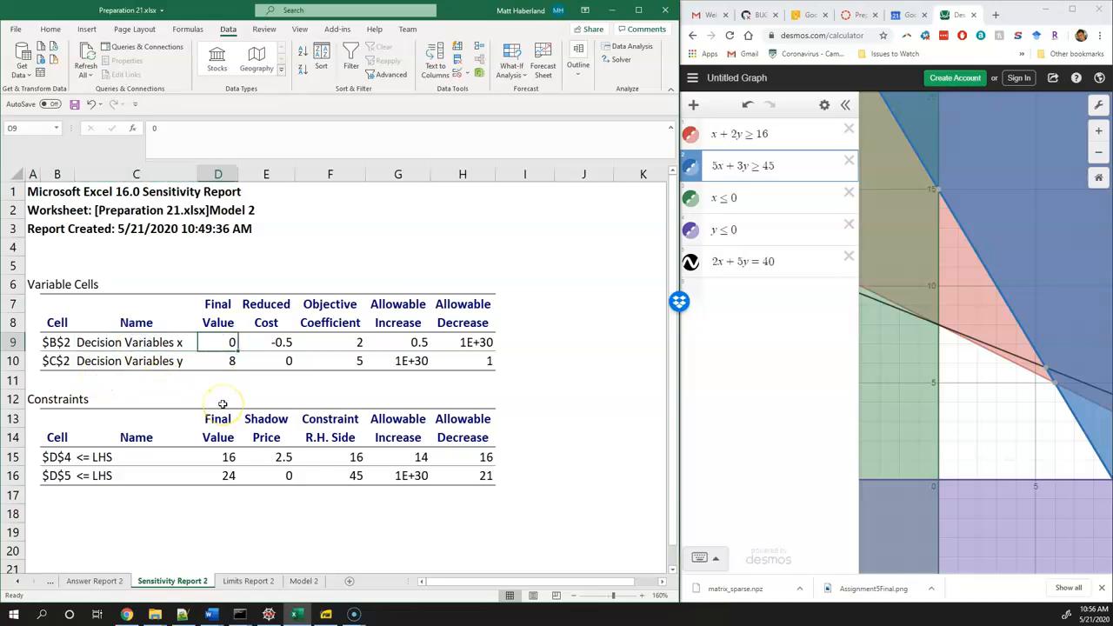
Examine the final value of y, the reduced costs of both variables, and the objective coefficient of x
click(228, 360)
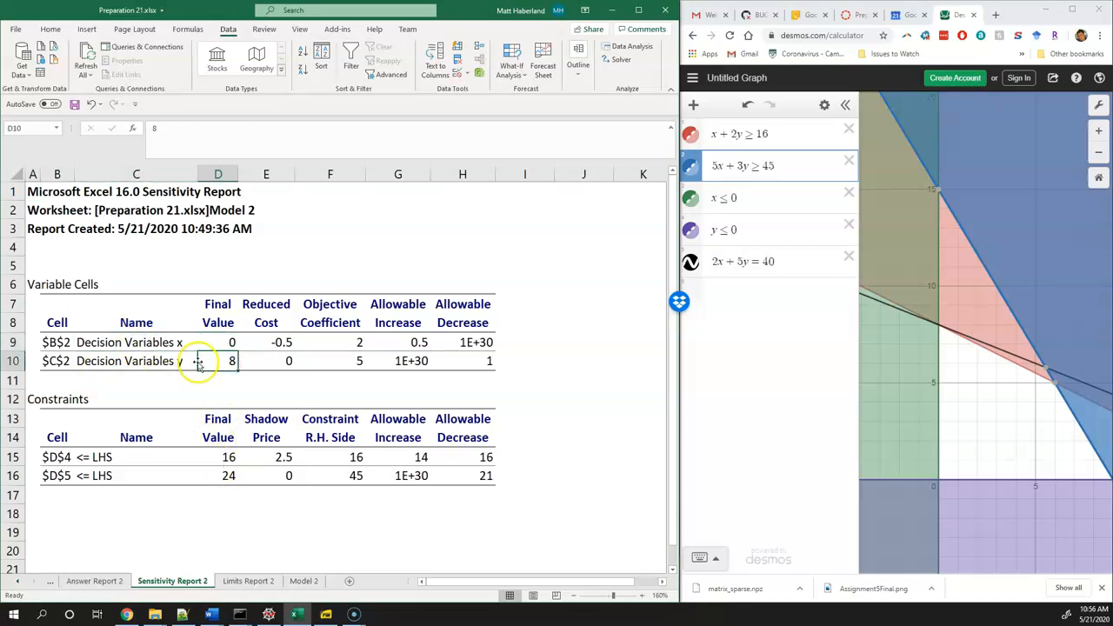
click(272, 348)
drag(272, 349, 272, 358)
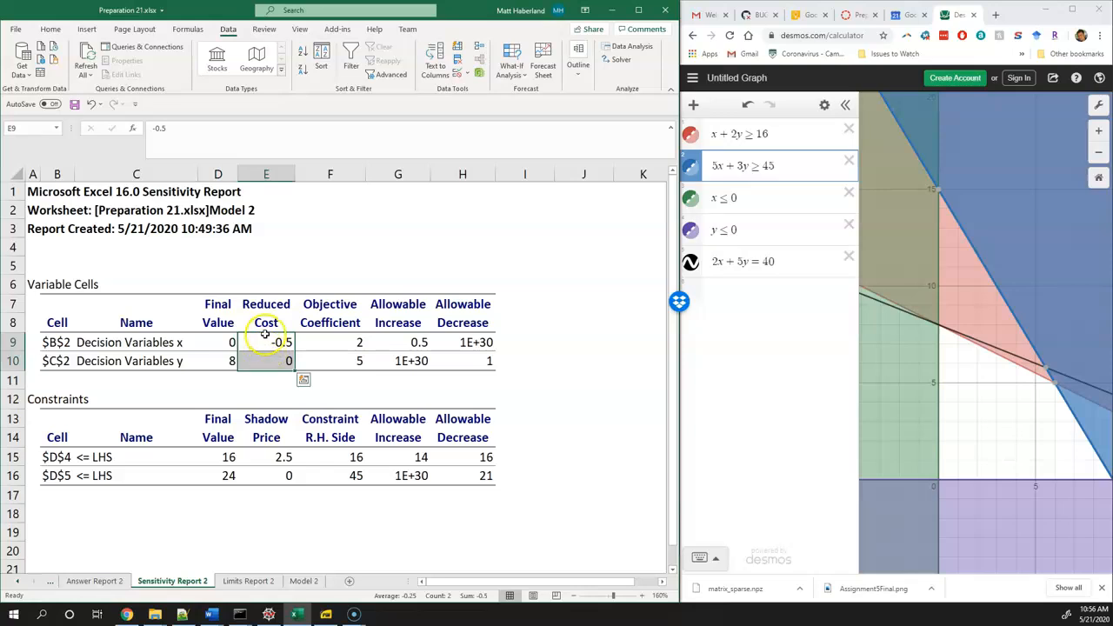
click(265, 336)
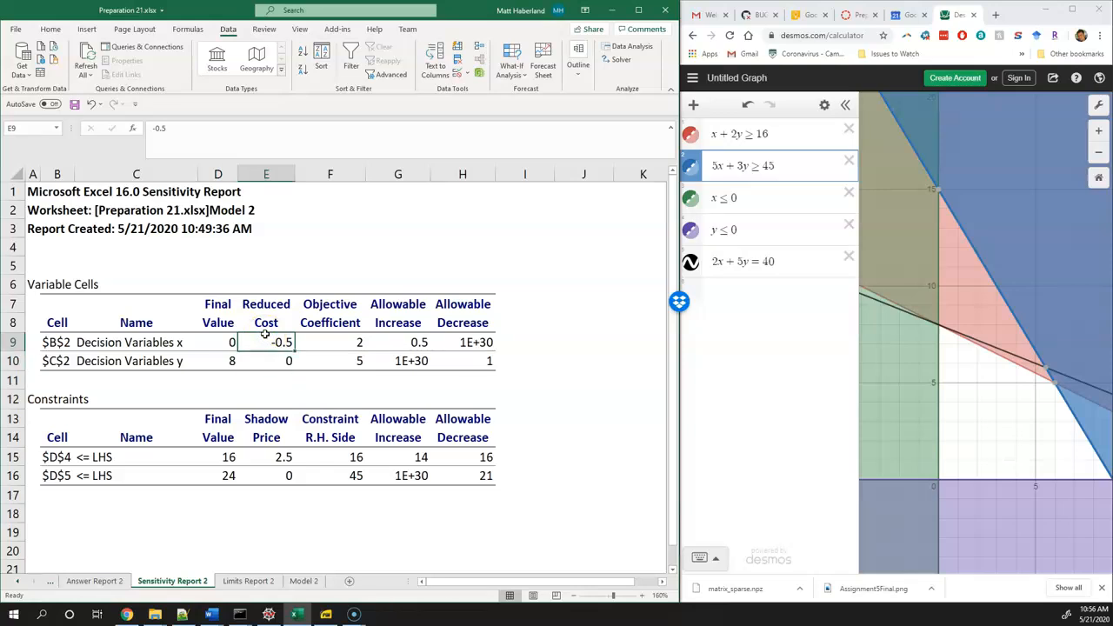
drag(264, 337, 266, 359)
click(341, 341)
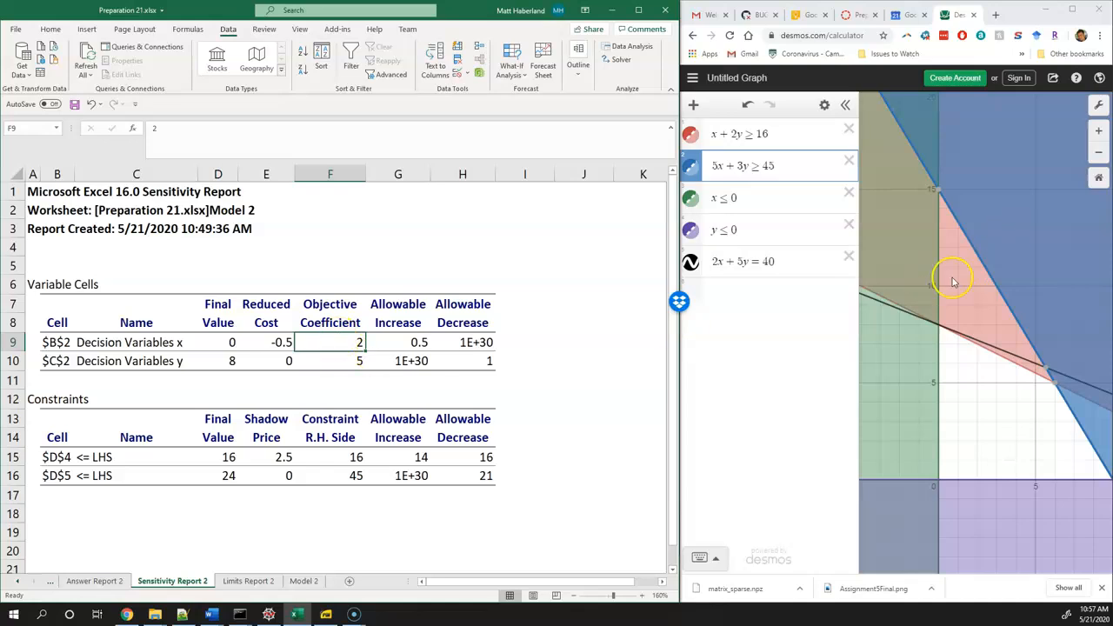
Try adding 0.1 to the x coefficient of the objective line 2x + 5y = 40 on the graph
mouse_move(937, 206)
click(937, 327)
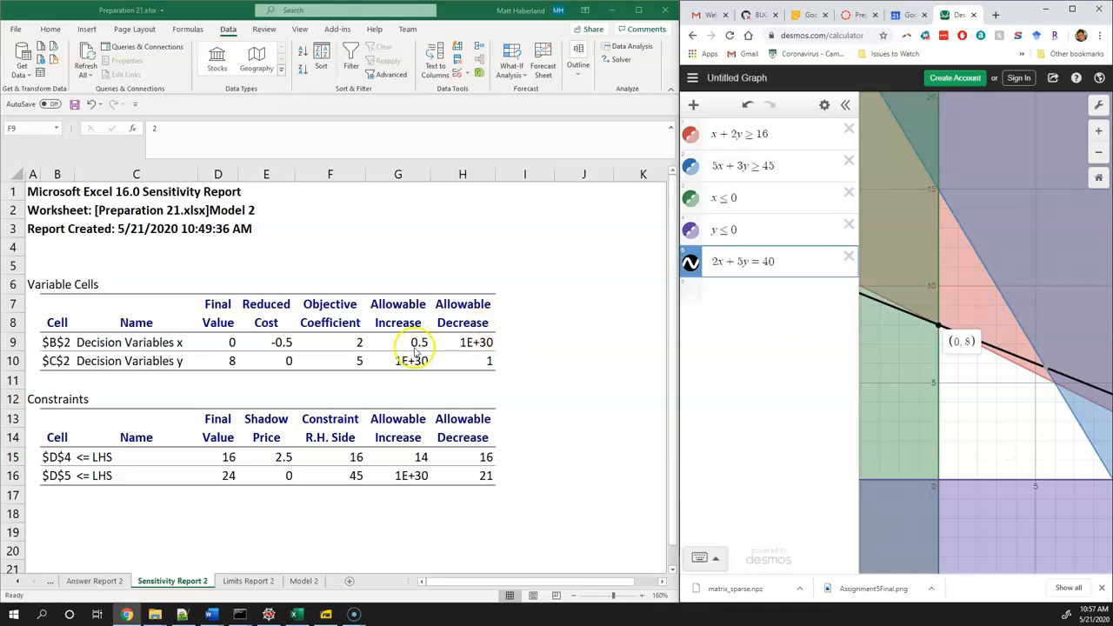
click(719, 262)
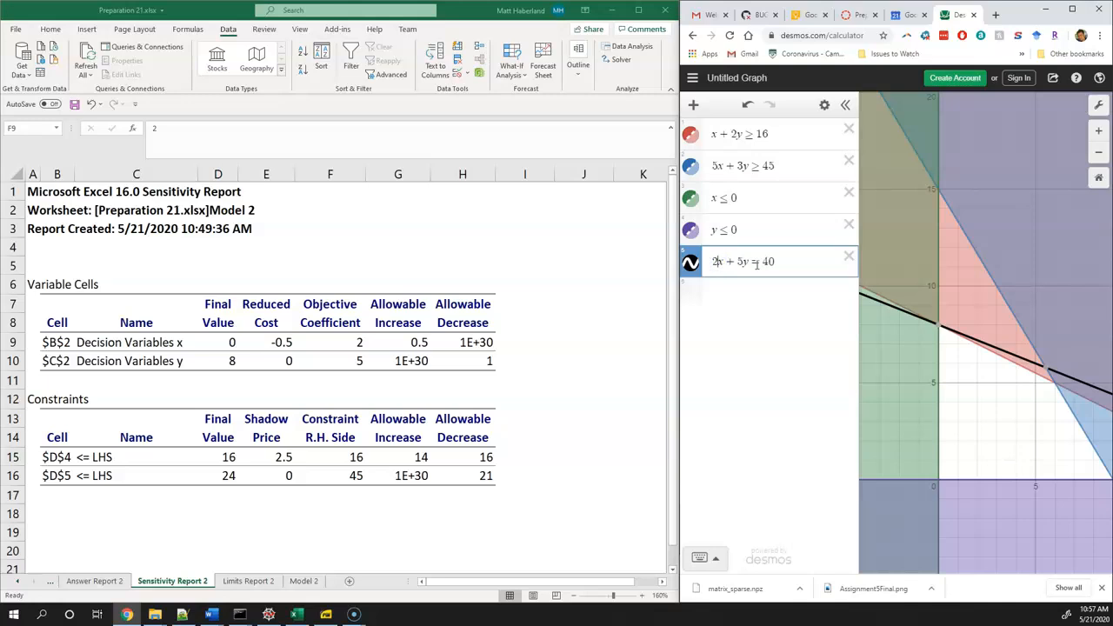
key(Left)
text((2)
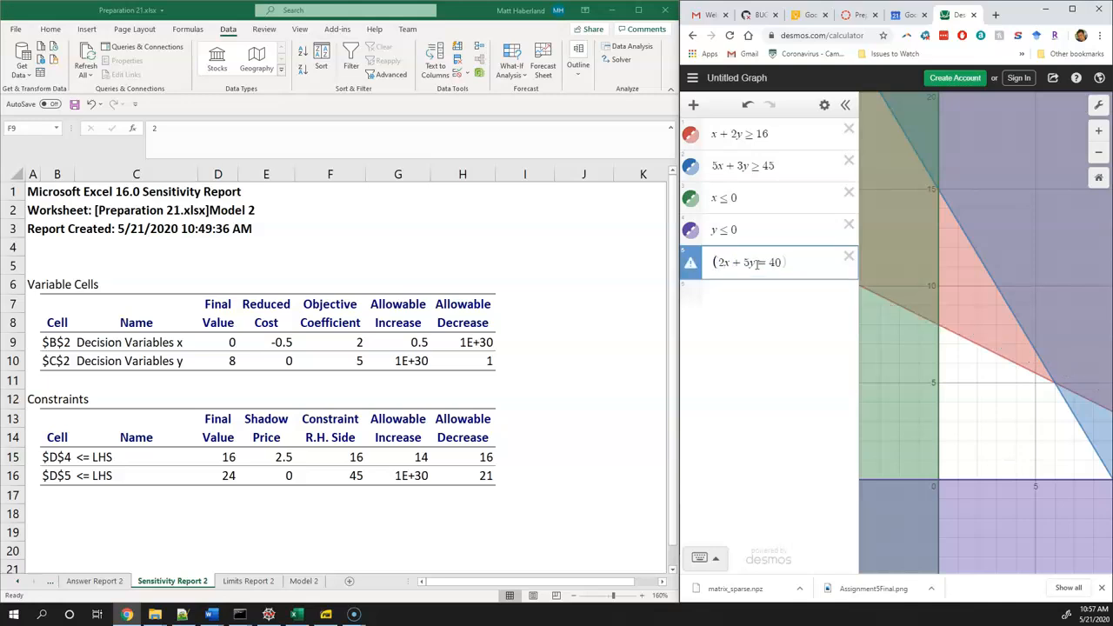
text())
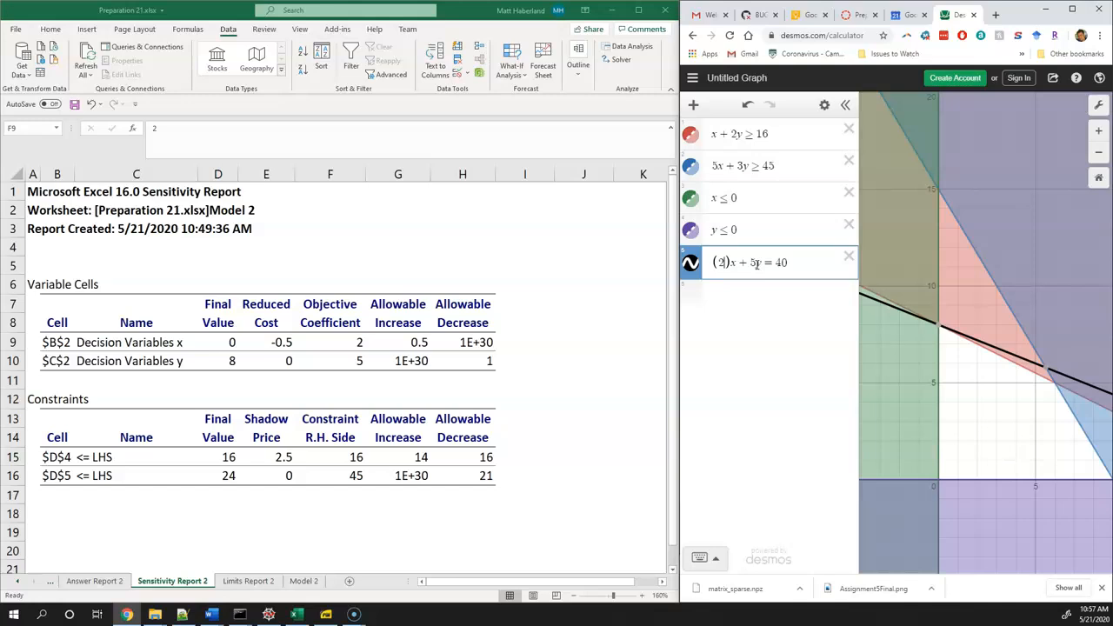
key(Left)
text(+.1)
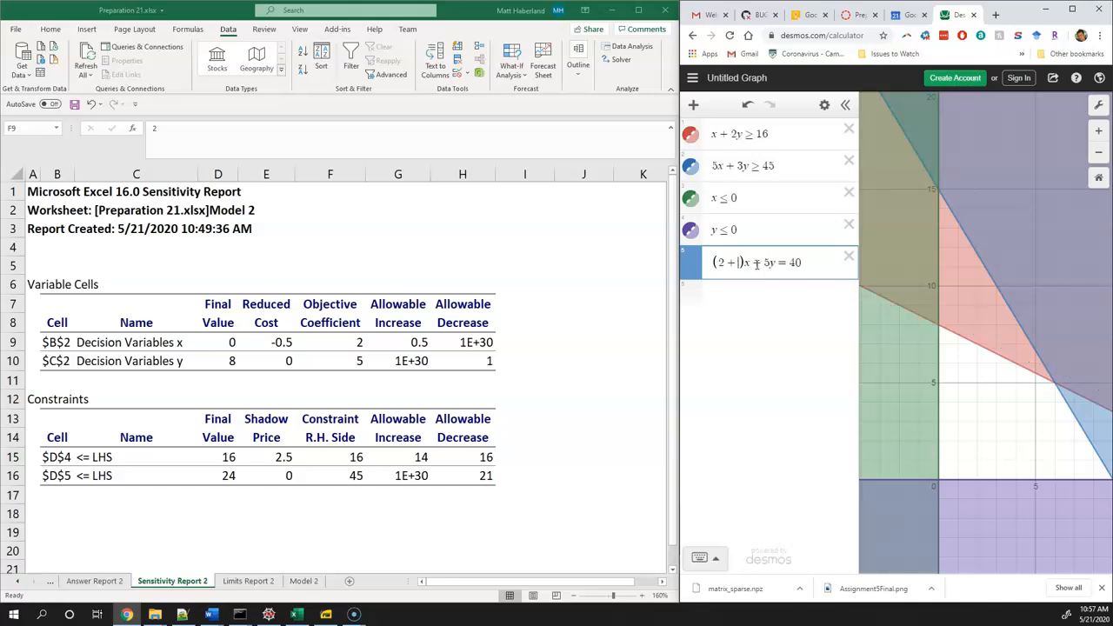
Try 0.2, 0.3, 0.4 and 0.5 in turn as the amount added to the objective line's x coefficient
key(BackSpace)
text(2)
key(BackSpace)
text(3)
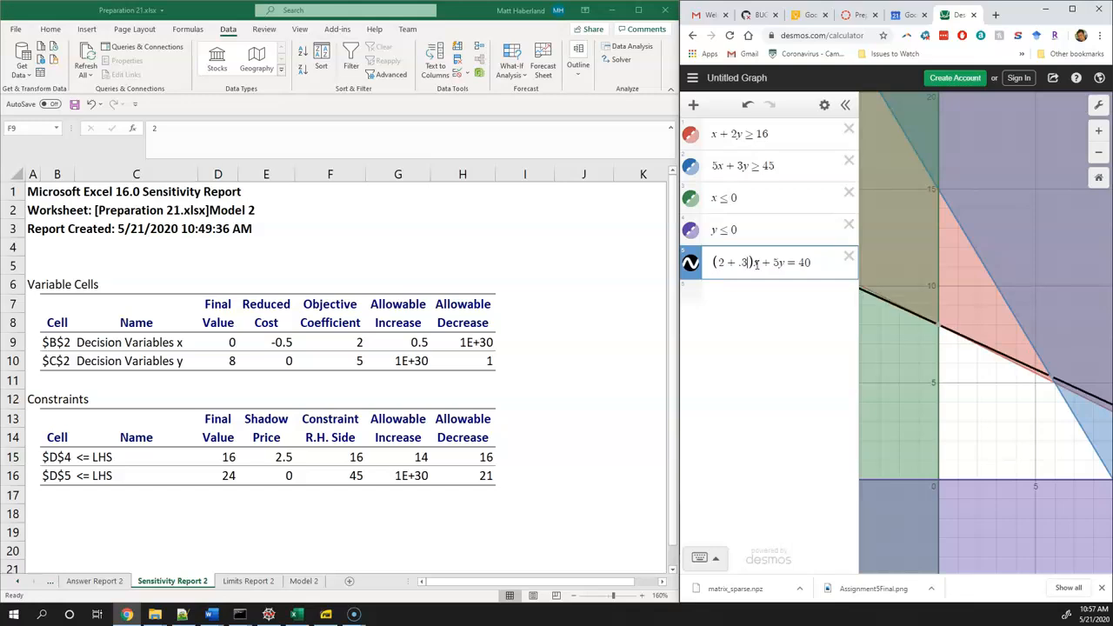
key(BackSpace)
text(4)
key(BackSpace)
text(5)
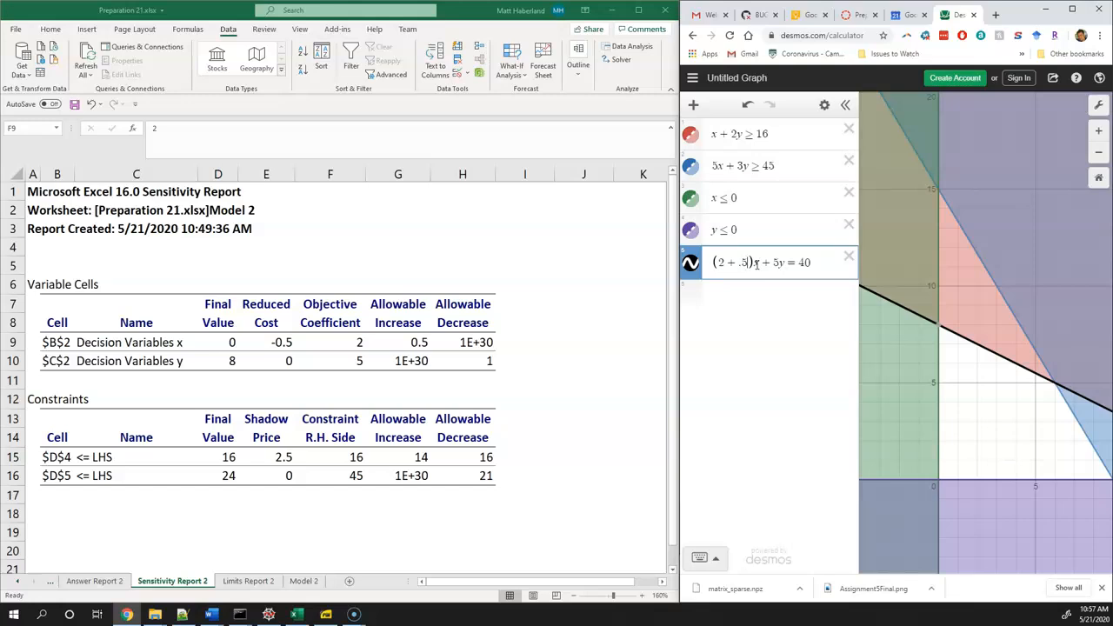
Remove the amount added to the objective line's x coefficient, and add 0.5 to it again
key(BackSpace)
key(BackSpace)
key(BackSpace)
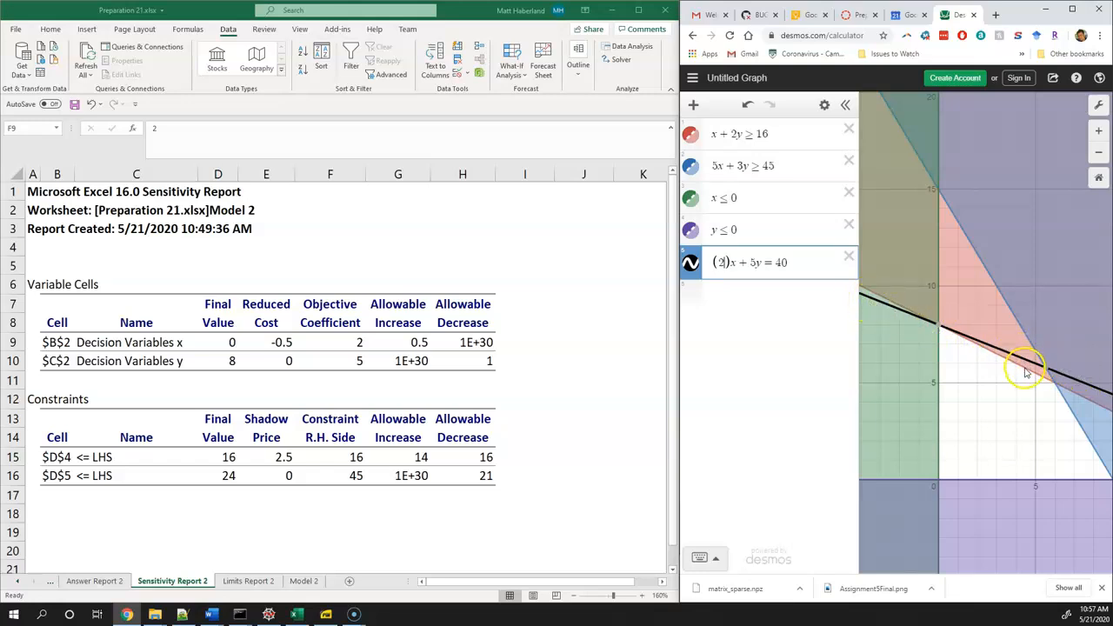
text(+ )
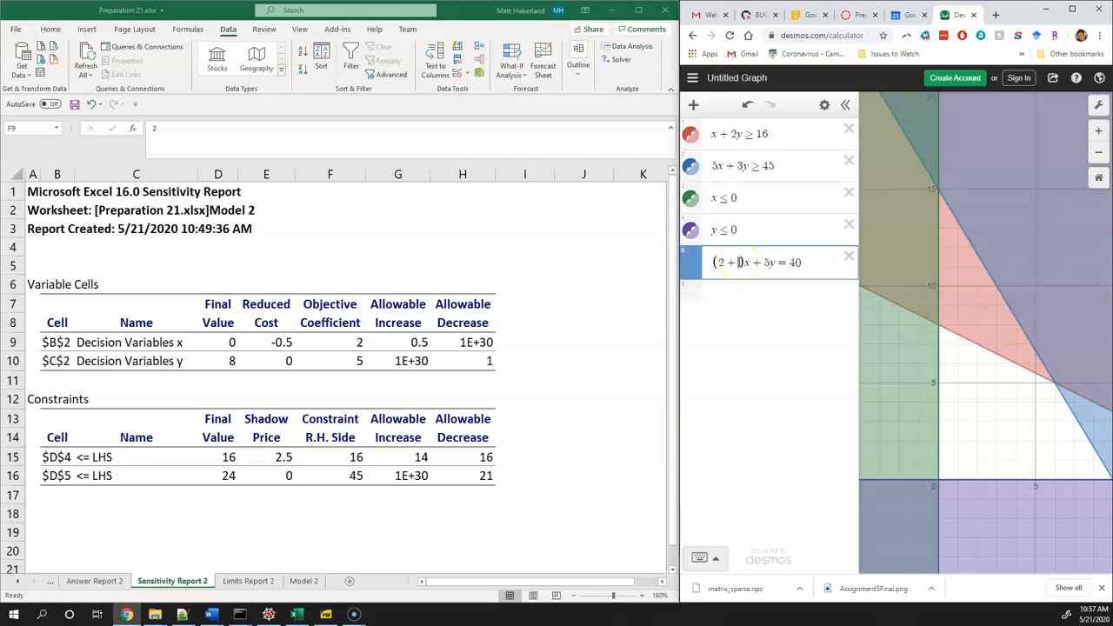
text(5)
key(BackSpace)
text(.5)
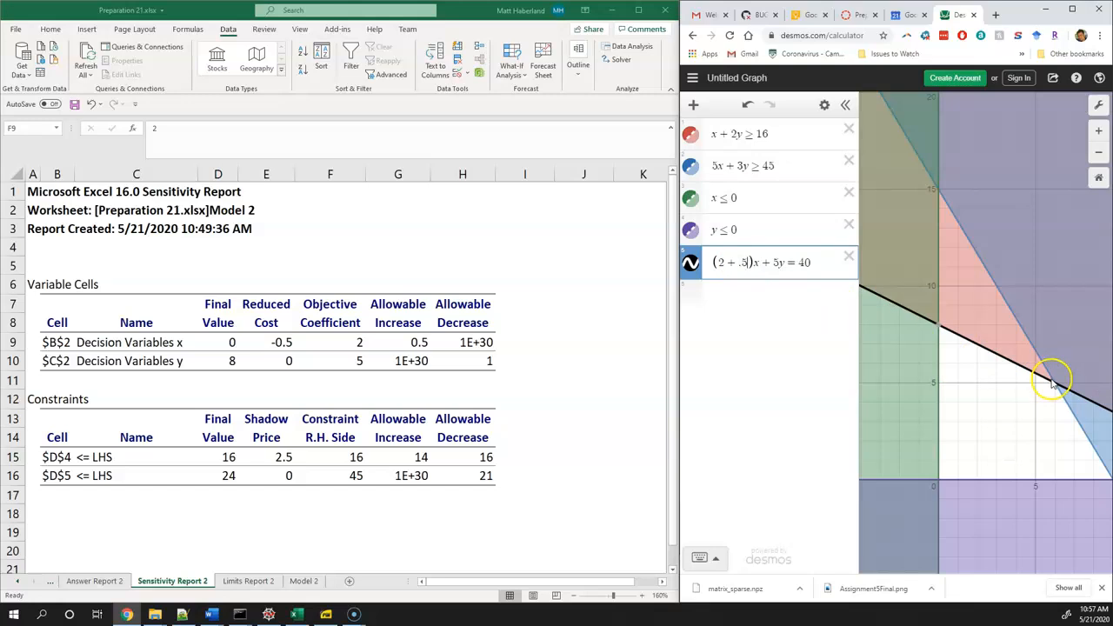
Try 0.6 and 0.9 in turn as the amount added to the objective line's x coefficient
key(BackSpace)
text(6)
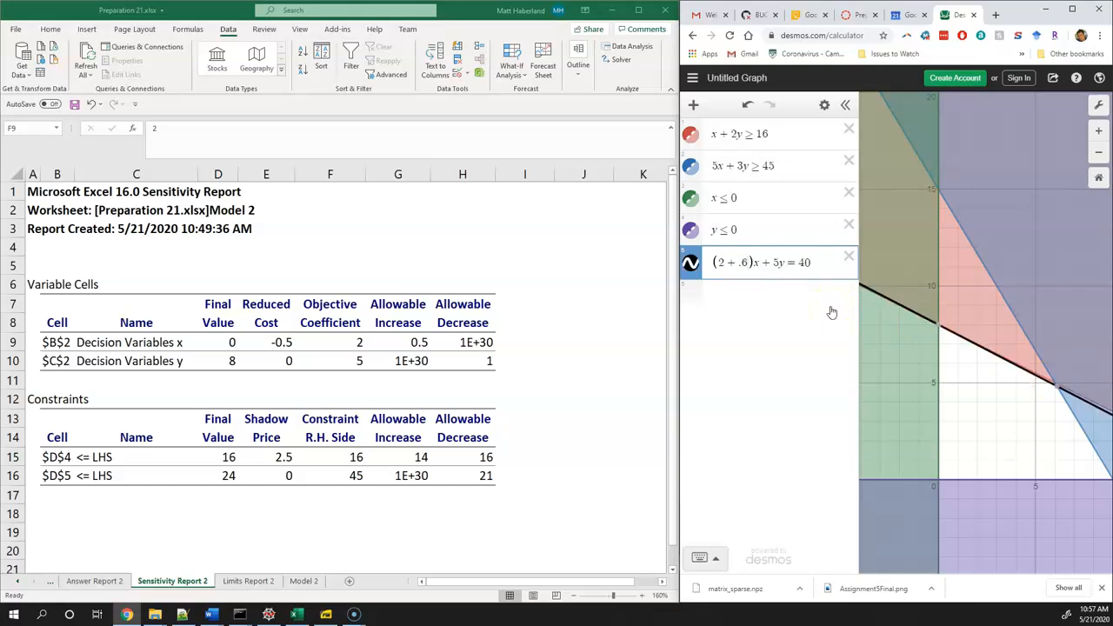
key(BackSpace)
text(9)
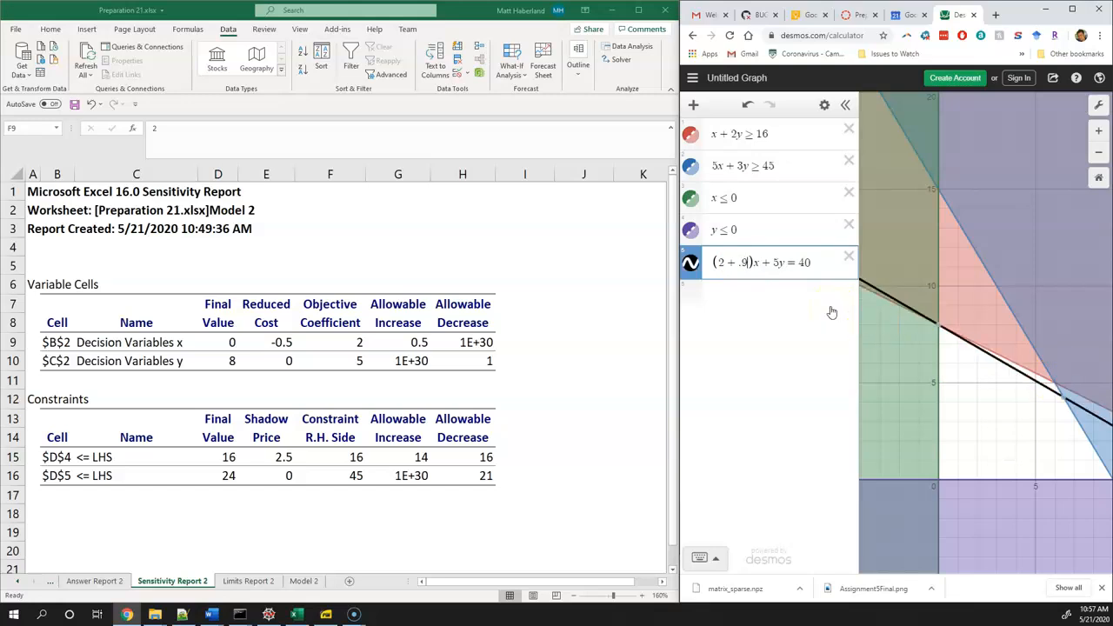
Check where the objective line crosses the y-axis, and try 41 as its right-hand side
click(941, 324)
click(805, 289)
click(807, 262)
text(1)
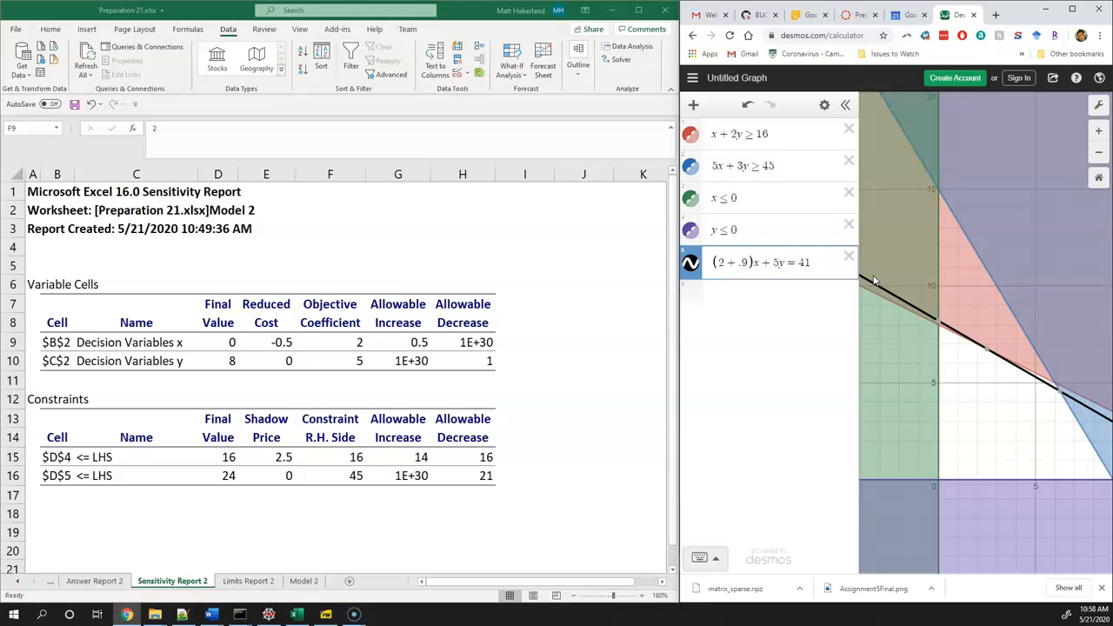
Try 3 as the x coefficient of the objective line in place of 2 + .9
click(749, 264)
key(BackSpace)
key(BackSpace)
key(BackSpace)
key(BackSpace)
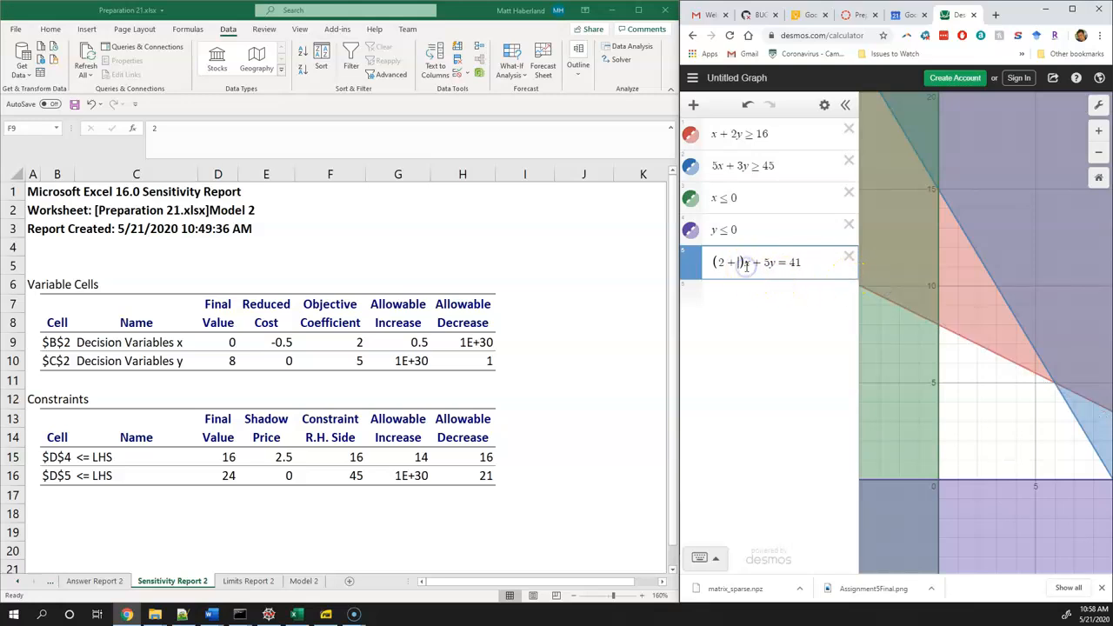
text(3)
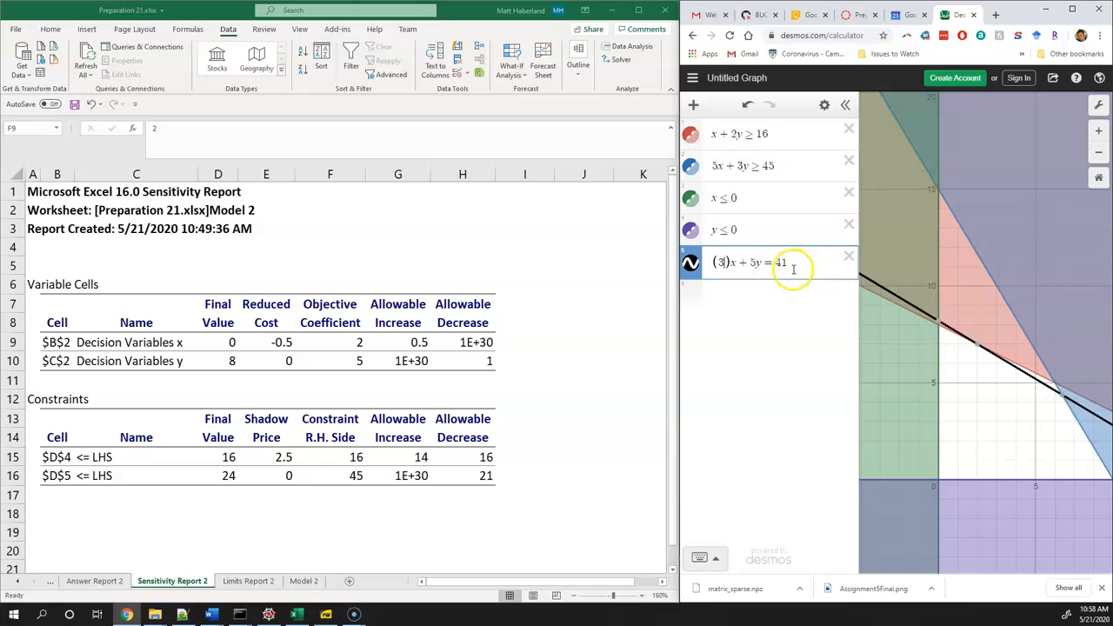
text(2)
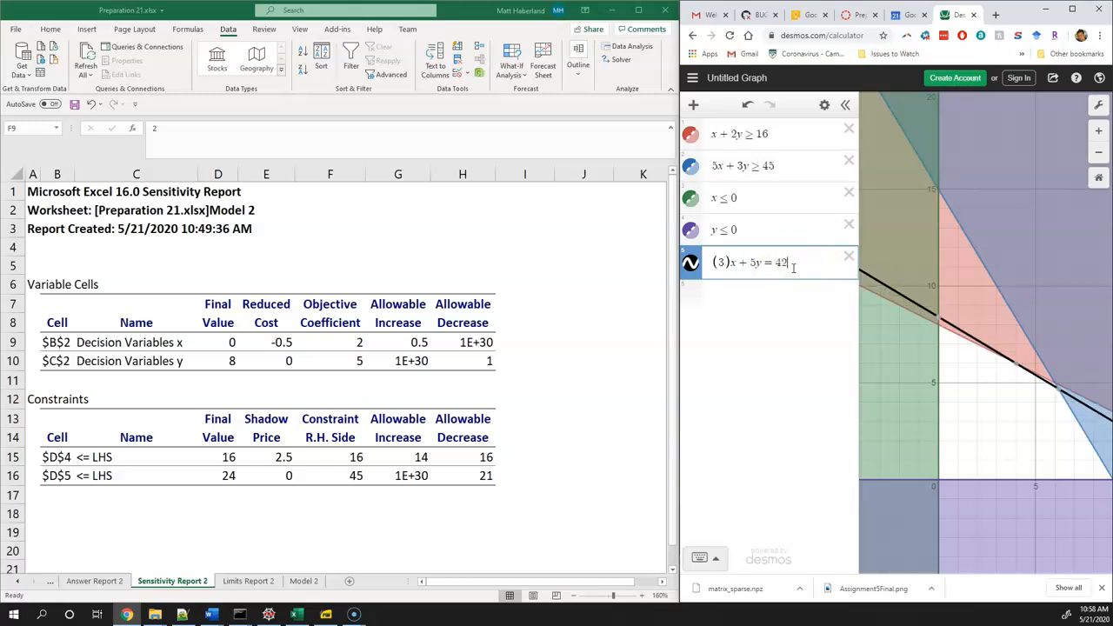
Try 42, 43 and 45 in turn as the objective line's right-hand side, and restore it to 40
key(BackSpace)
text(3)
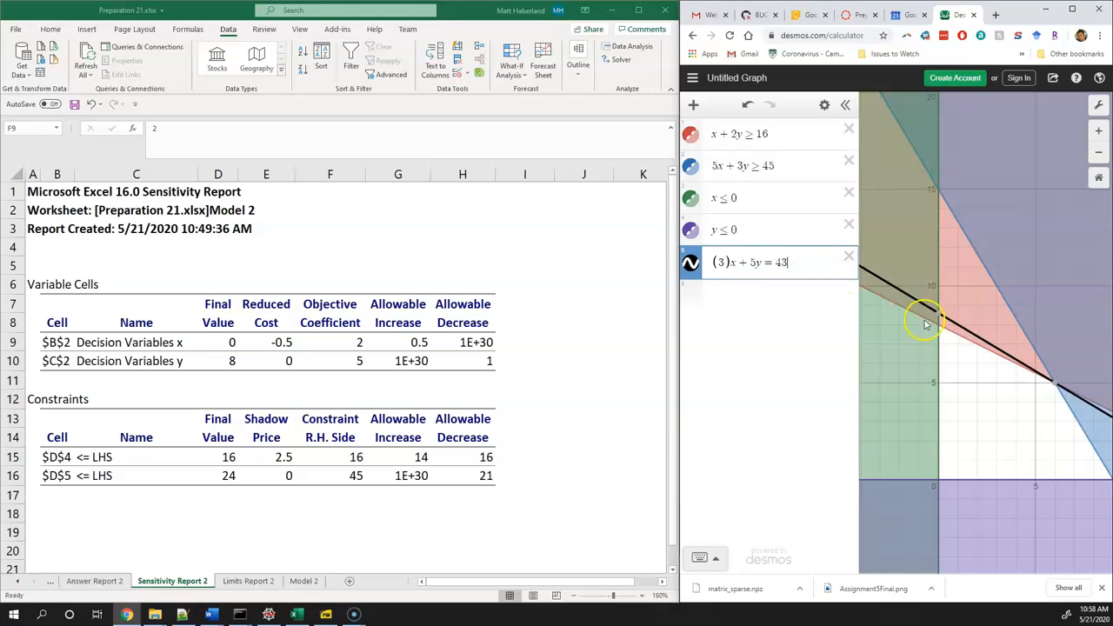
mouse_move(1055, 389)
key(BackSpace)
text(5)
key(BackSpace)
text(0)
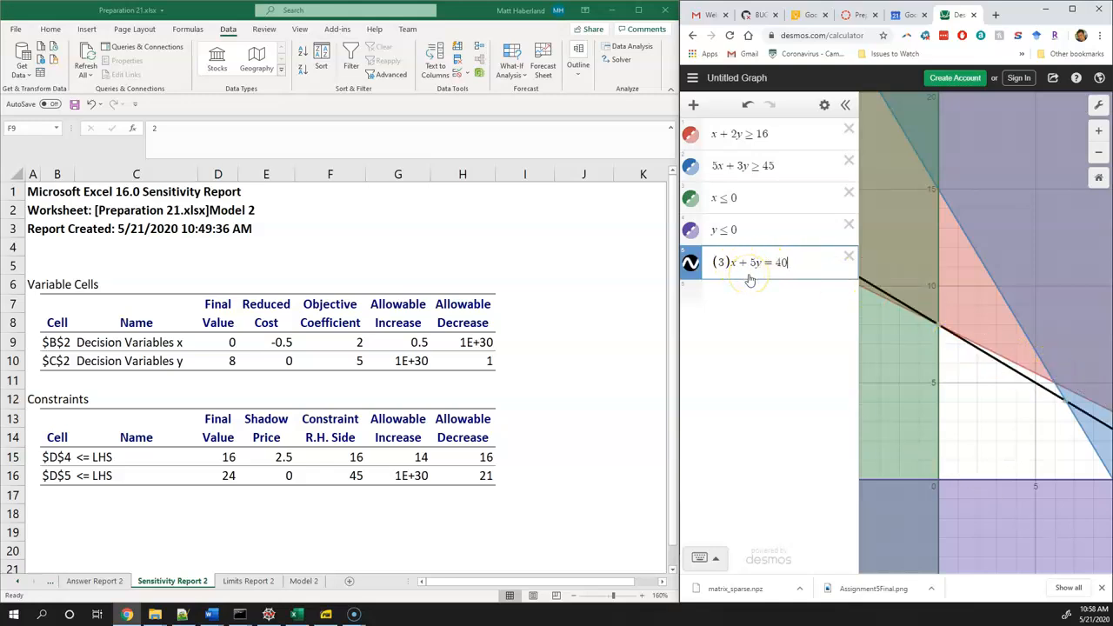
Set the x coefficient of the objective line to 2 + 0.5
key(BackSpace)
text(2 + 0.5)
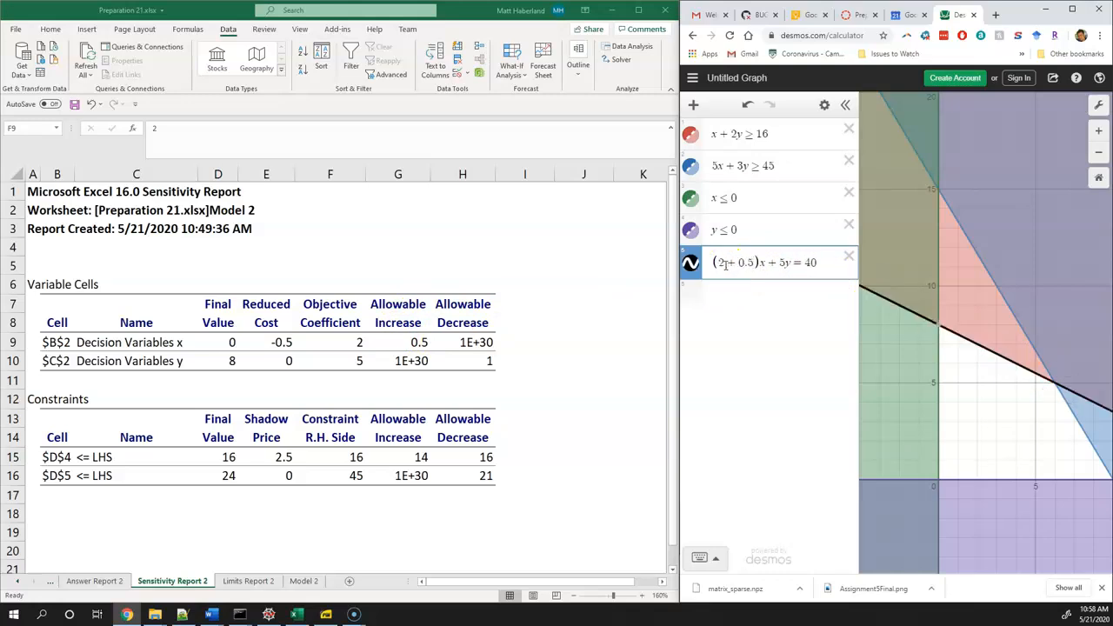
Replace the 0.5 added to the objective line's x coefficient with a subtraction of 1 and of 100
mouse_move(936, 329)
click(755, 265)
key(BackSpace)
key(BackSpace)
key(BackSpace)
key(BackSpace)
text(-)
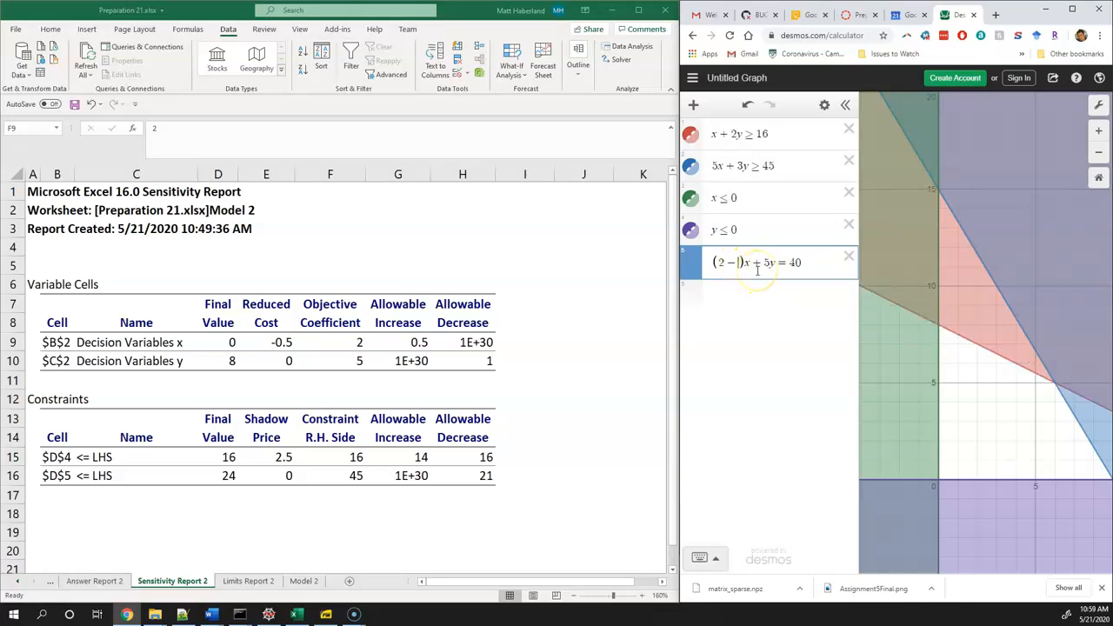
text(1)
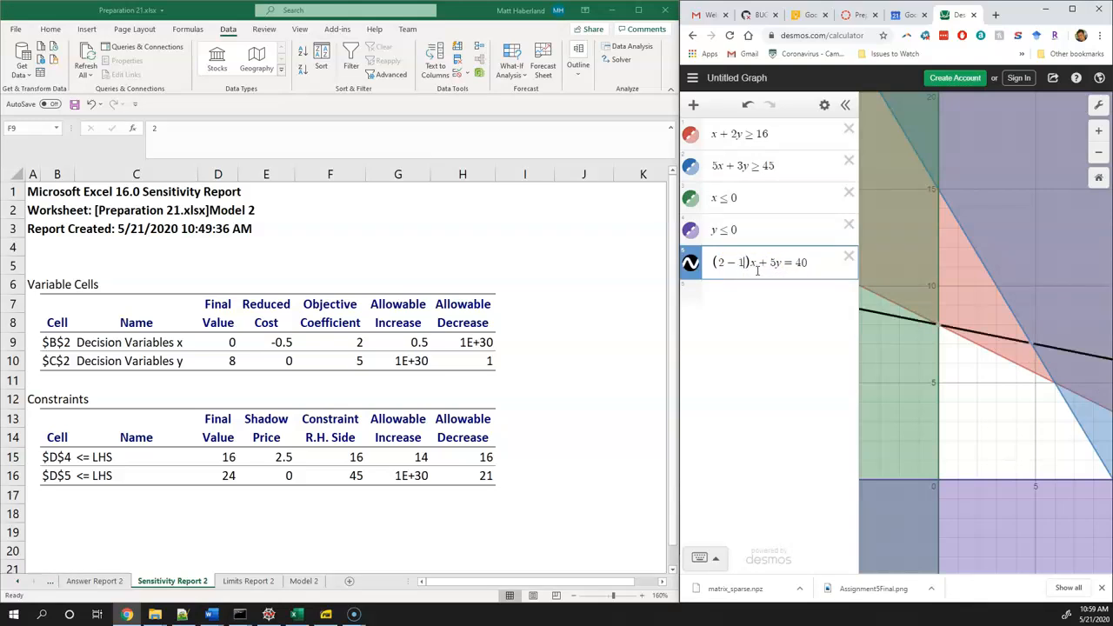
text(00)
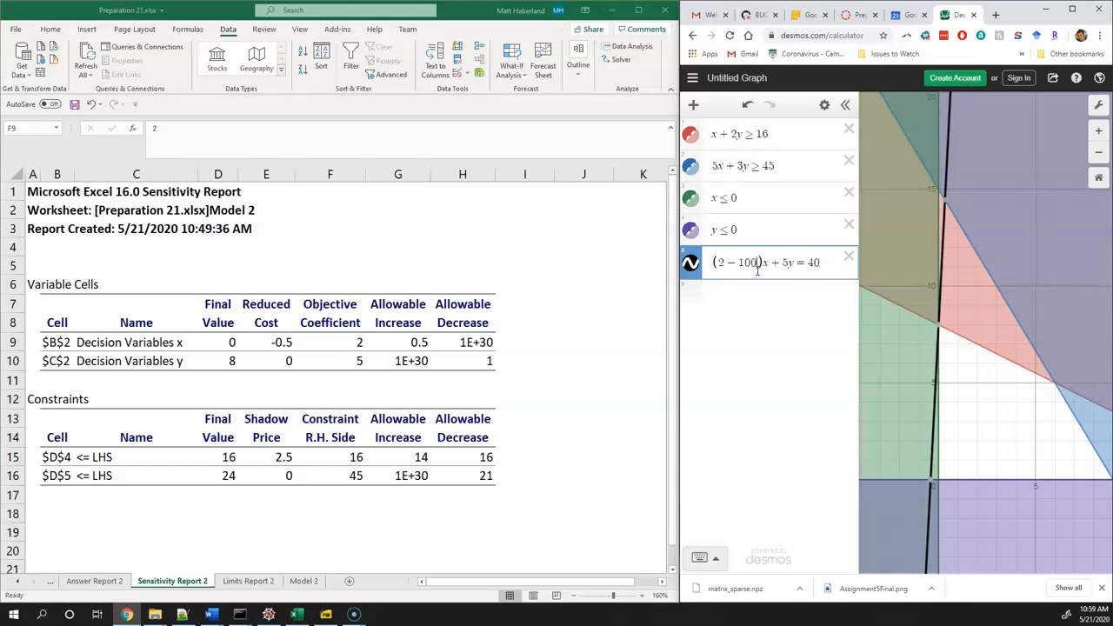
Try 41 and 42 as the objective line's right-hand side, and examine x's allowable decrease in the sensitivity report
click(940, 329)
click(820, 264)
key(BackSpace)
text(1)
key(BackSpace)
text(2)
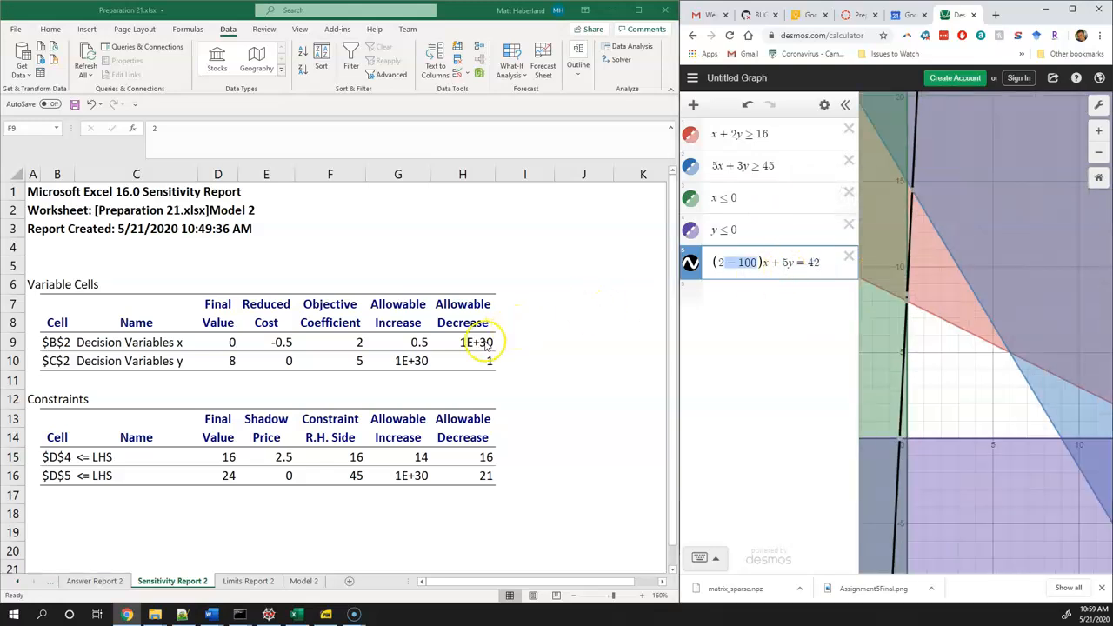
click(486, 346)
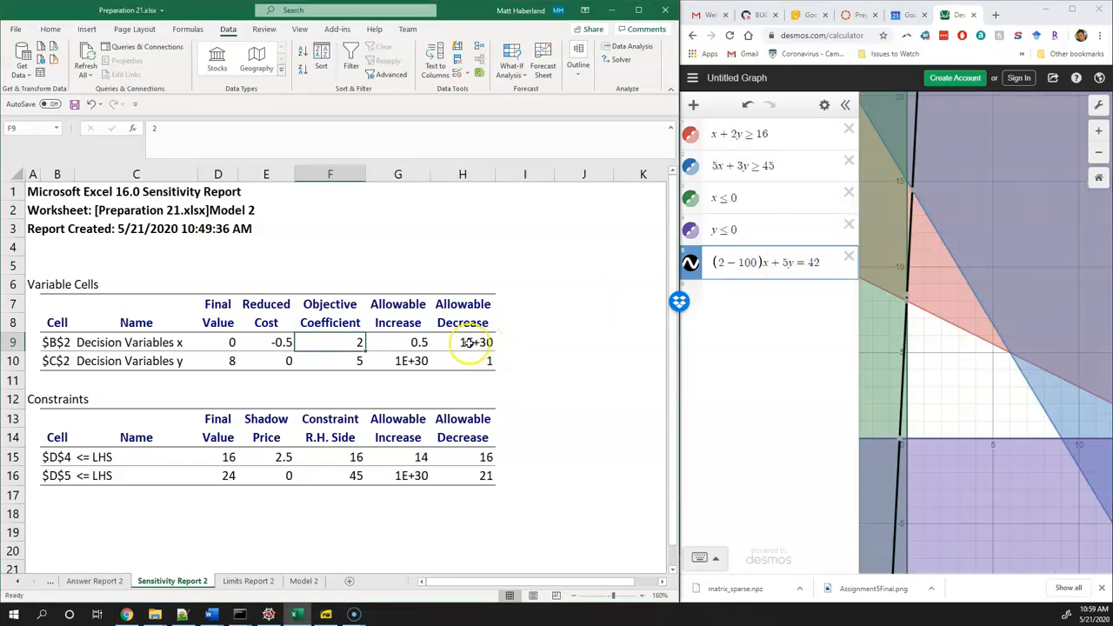
click(468, 342)
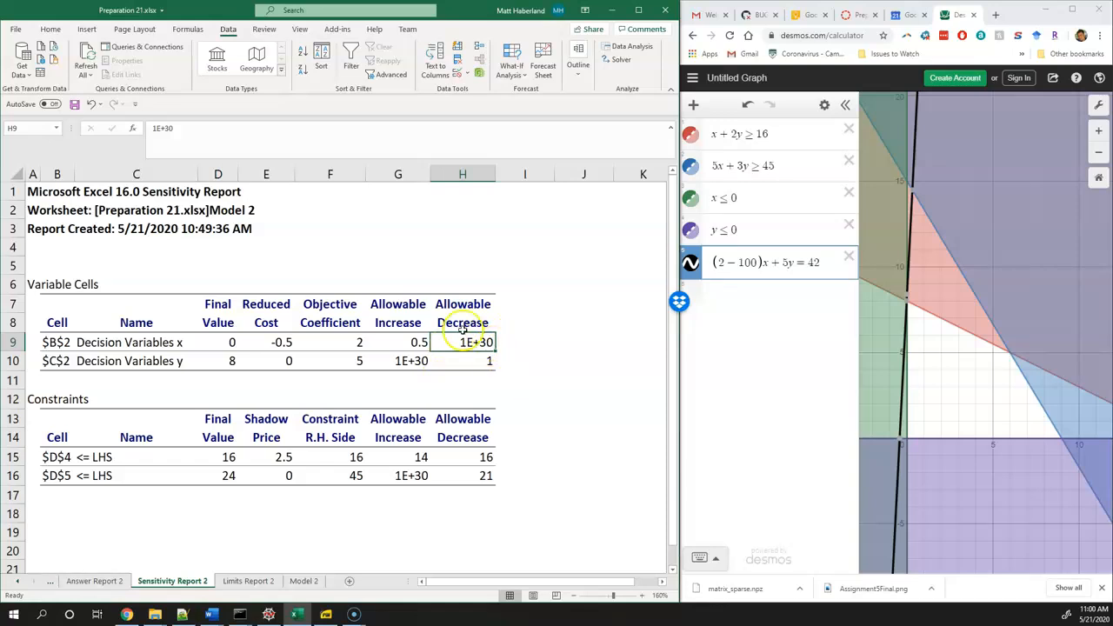
Remove the subtracted 100 and the parentheses to restore the objective line's x coefficient to plain 2
click(751, 265)
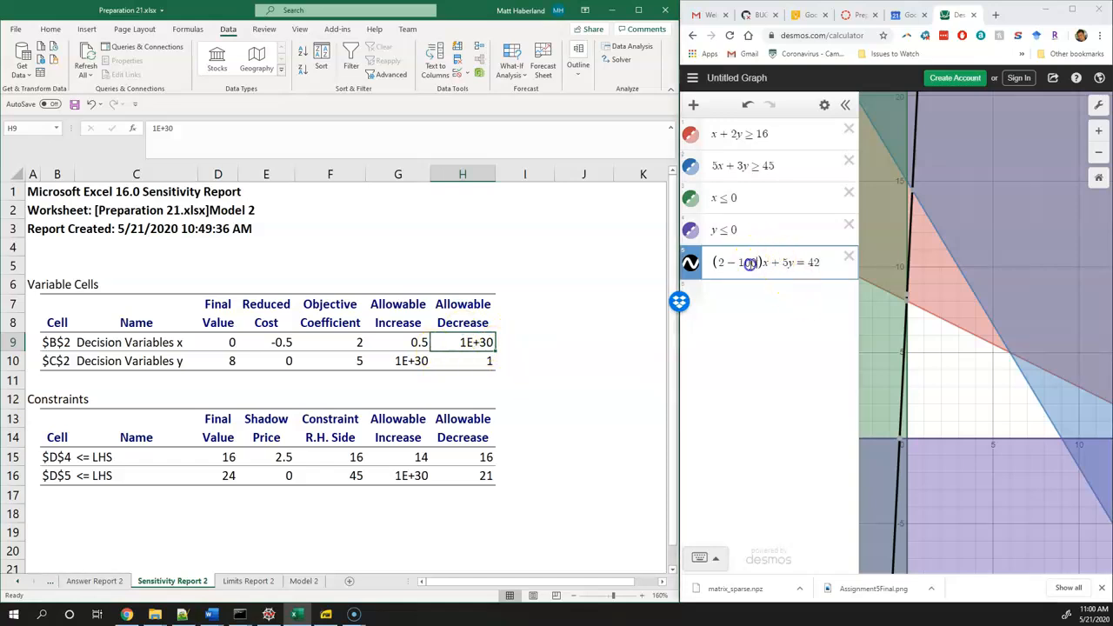
key(BackSpace)
key(BackSpace)
click(745, 264)
key(BackSpace)
key(BackSpace)
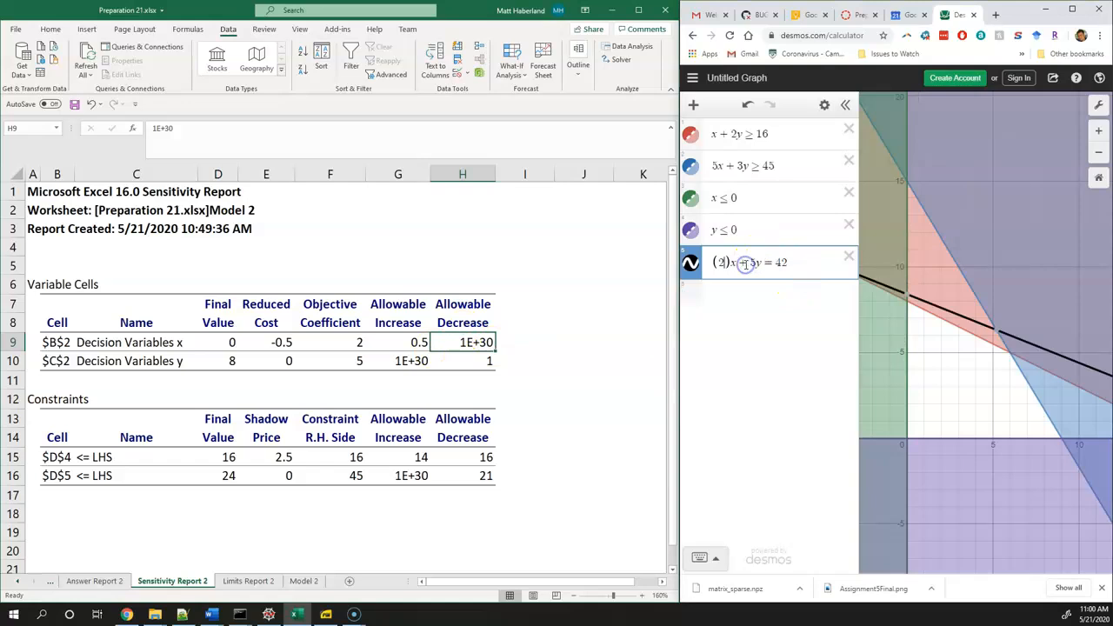
click(730, 261)
key(BackSpace)
click(720, 262)
key(BackSpace)
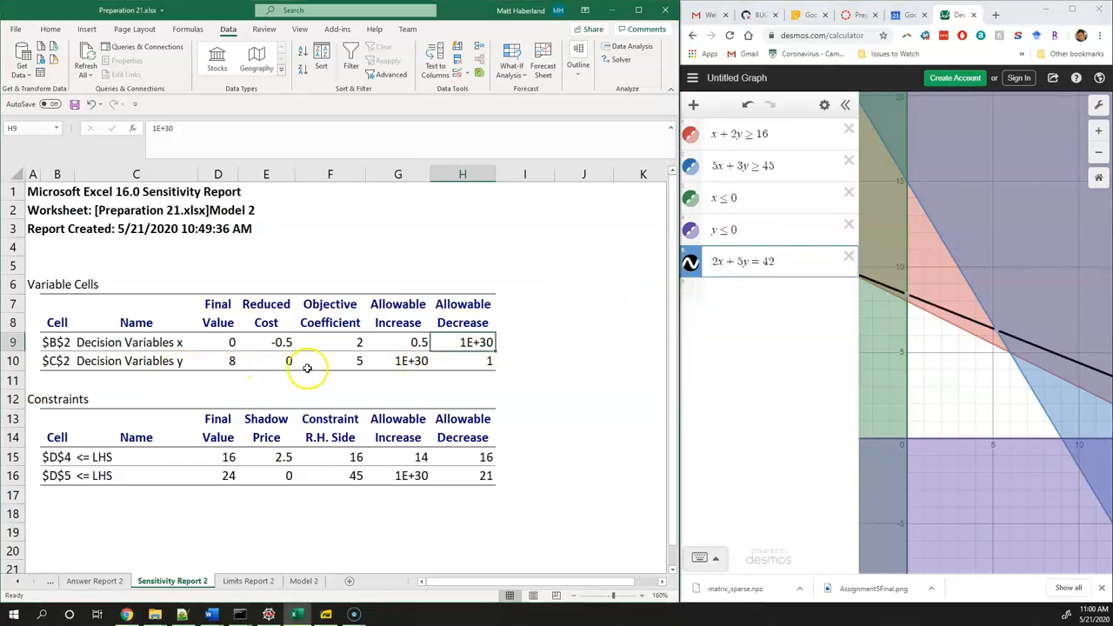
Check y's objective coefficient in the sensitivity report, and add 100 to the objective line's y coefficient as (5 + 100)
click(340, 363)
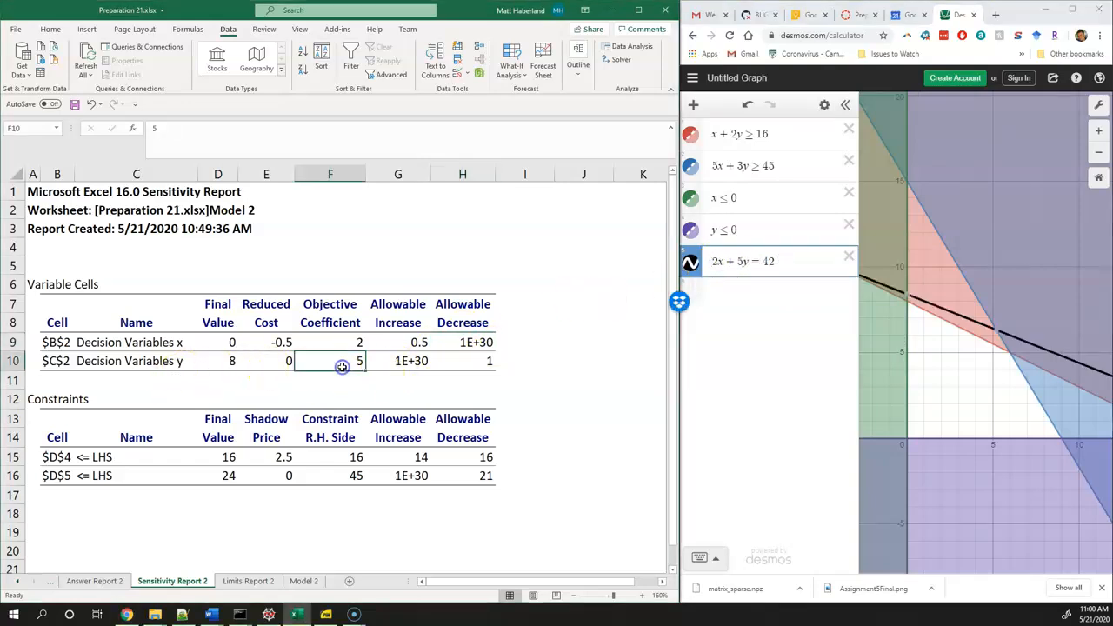
click(740, 261)
text((5 )
text(+ 100)
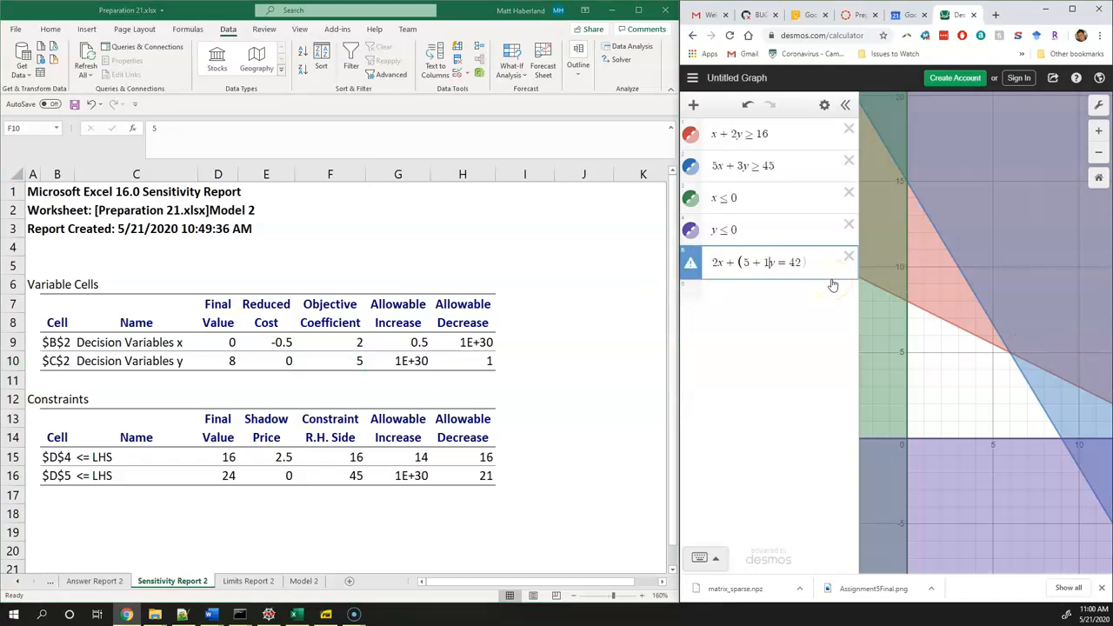
text())
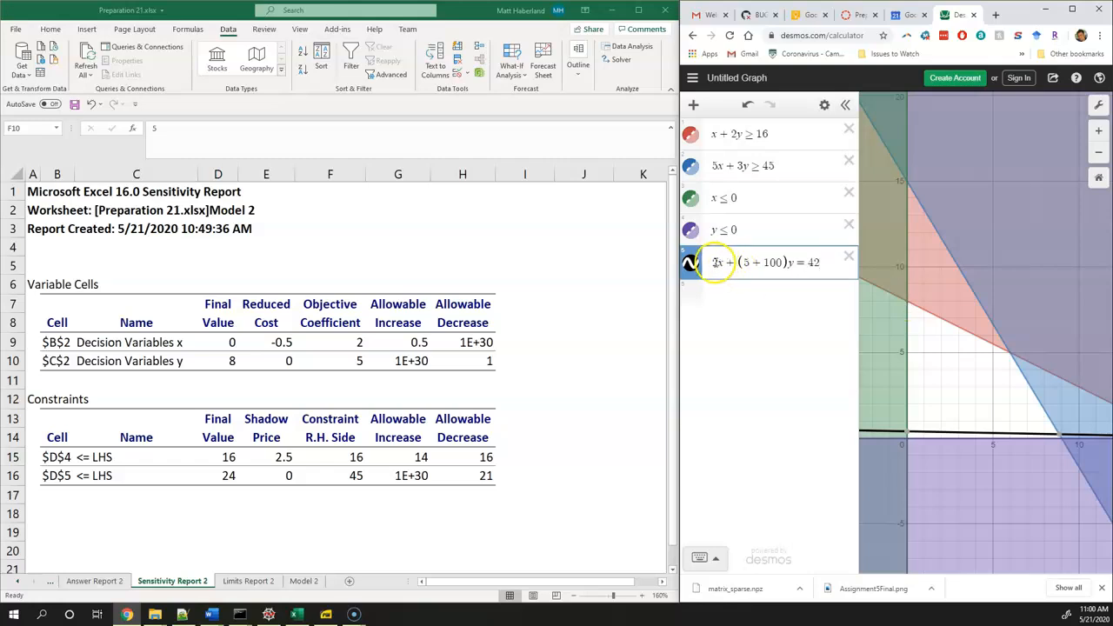
Set the right-hand side of the objective line to 105 times 8
click(777, 263)
click(818, 264)
key(BackSpace)
key(BackSpace)
text(105*8)
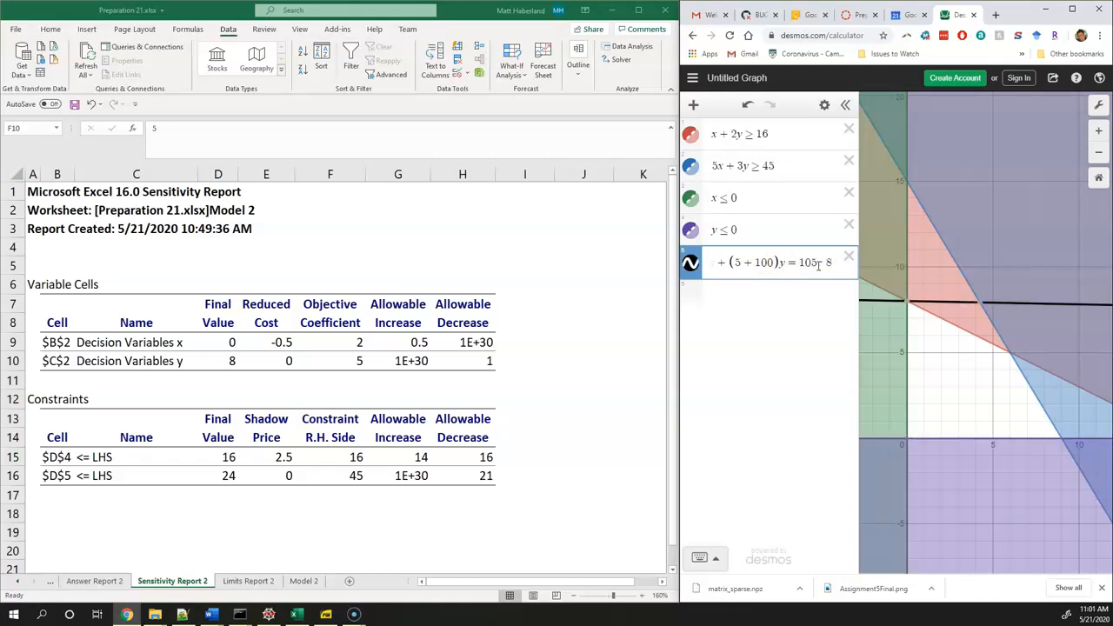
Change the objective line's y coefficient to (5 − 1)
mouse_move(909, 305)
click(766, 262)
key(BackSpace)
key(BackSpace)
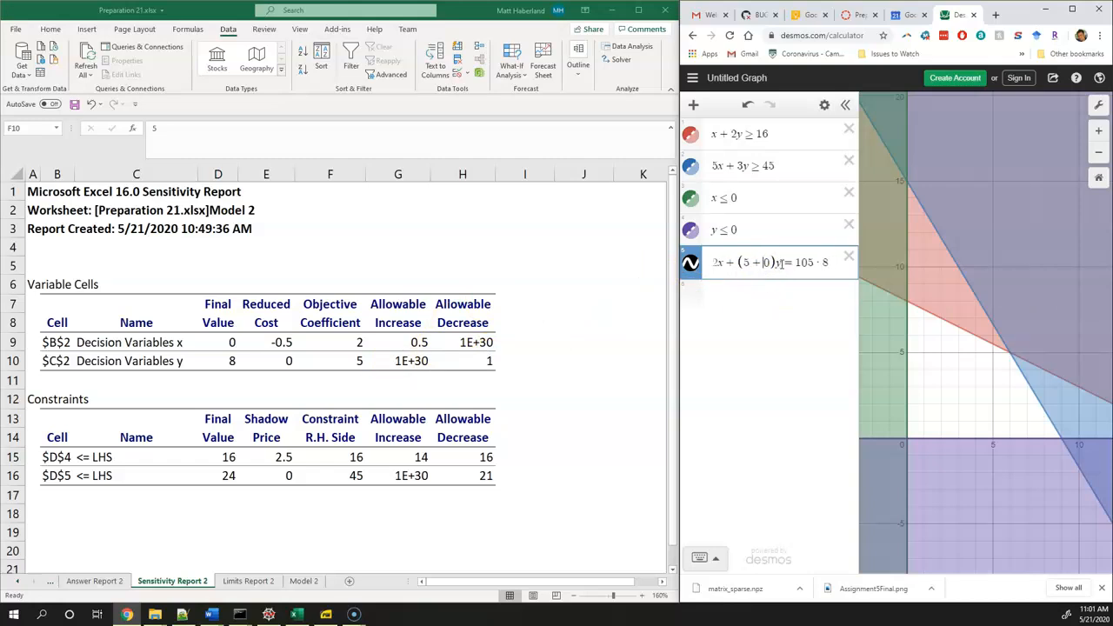
key(Delete)
key(BackSpace)
text(-1)
Set the right-hand side of the objective line to 40 in place of the product
click(829, 264)
key(BackSpace)
key(BackSpace)
key(BackSpace)
key(BackSpace)
key(BackSpace)
text(40)
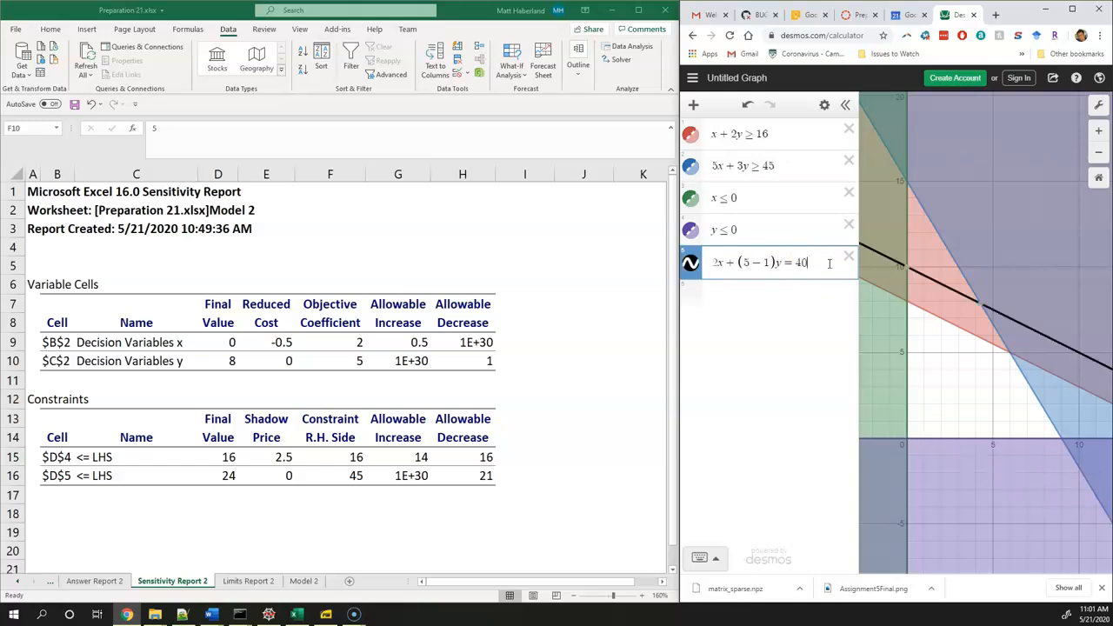
Change the objective line's y coefficient to (5 − 0.1) to test a small decrease
click(768, 263)
key(BackSpace)
key(BackSpace)
click(768, 265)
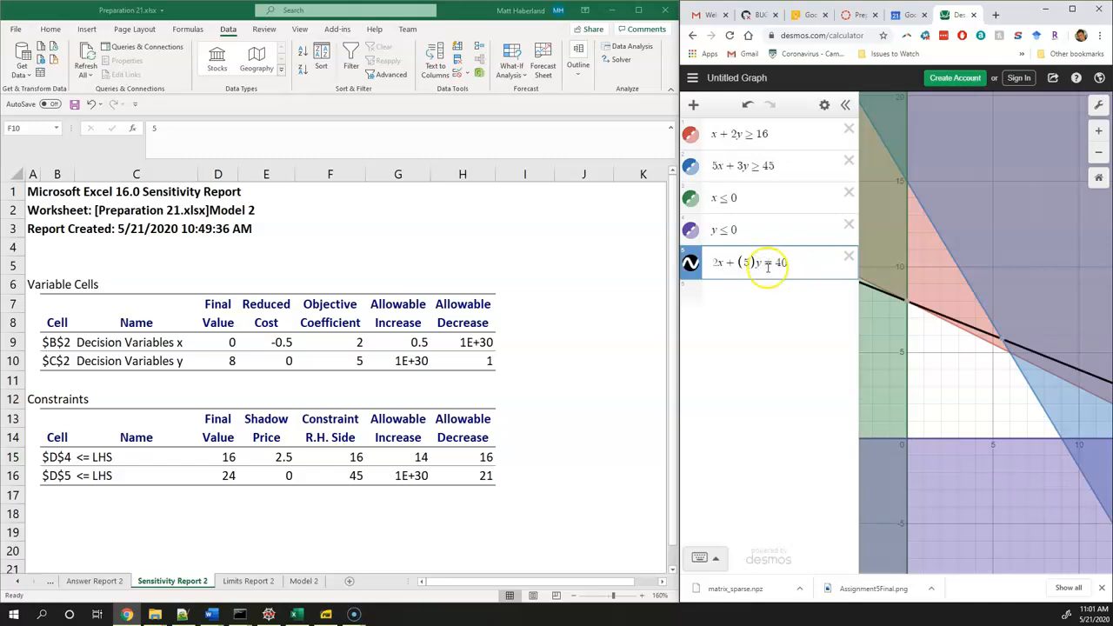
click(749, 263)
text(-0.1)
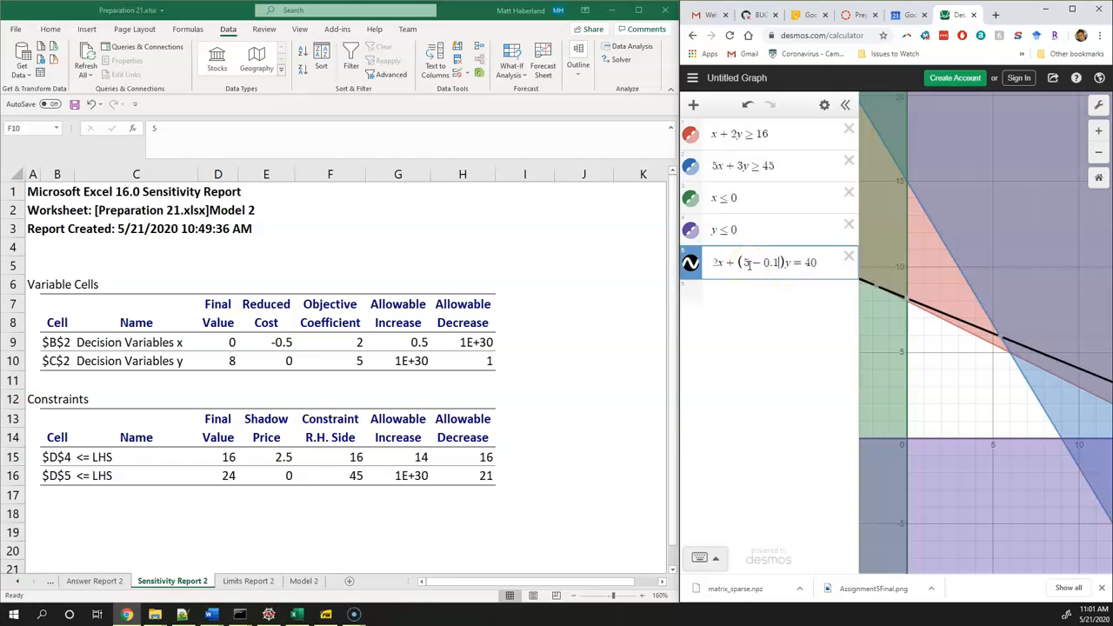
Set the right-hand side of the objective line to 39
click(818, 263)
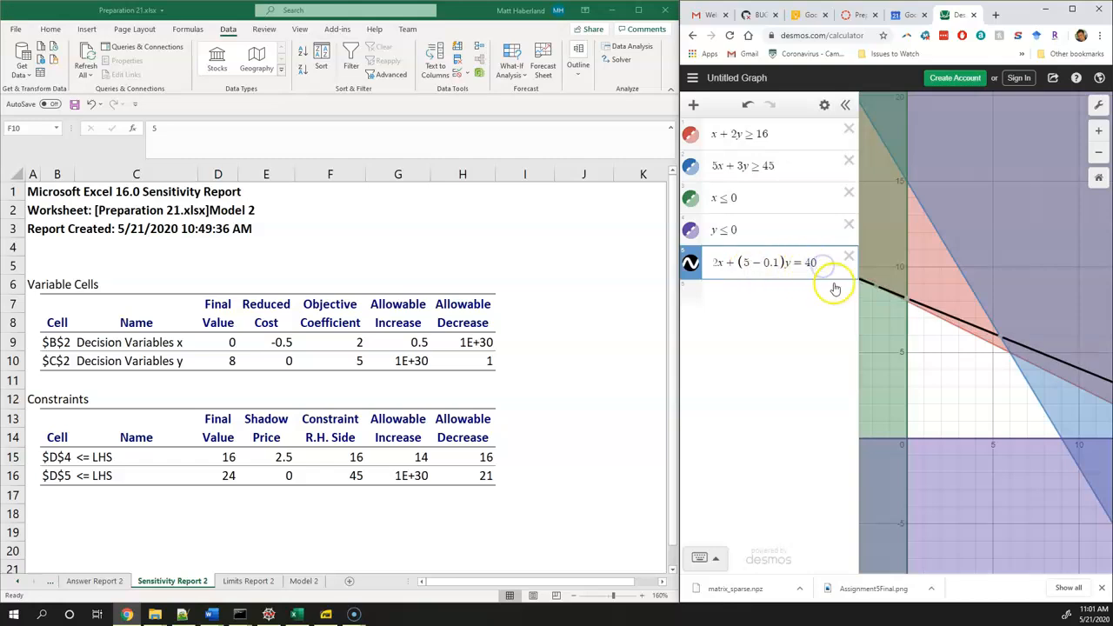
key(BackSpace)
key(BackSpace)
text(39)
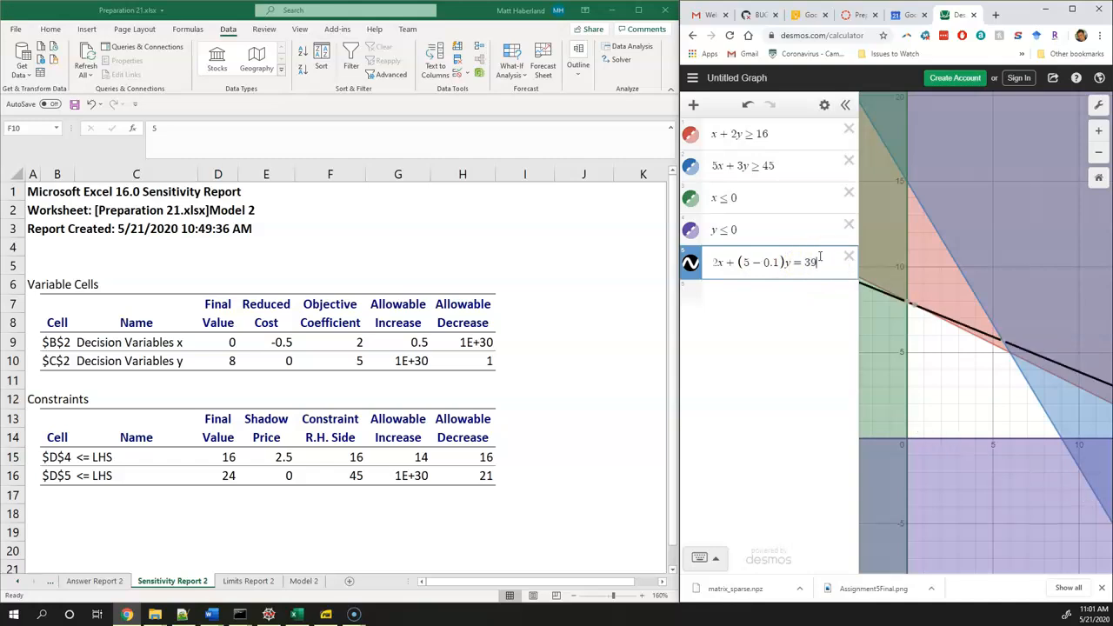
Increase the amount subtracted from the objective line's y coefficient to 1, giving (5 − 1)
click(779, 261)
key(BackSpace)
key(BackSpace)
key(BackSpace)
text(1)
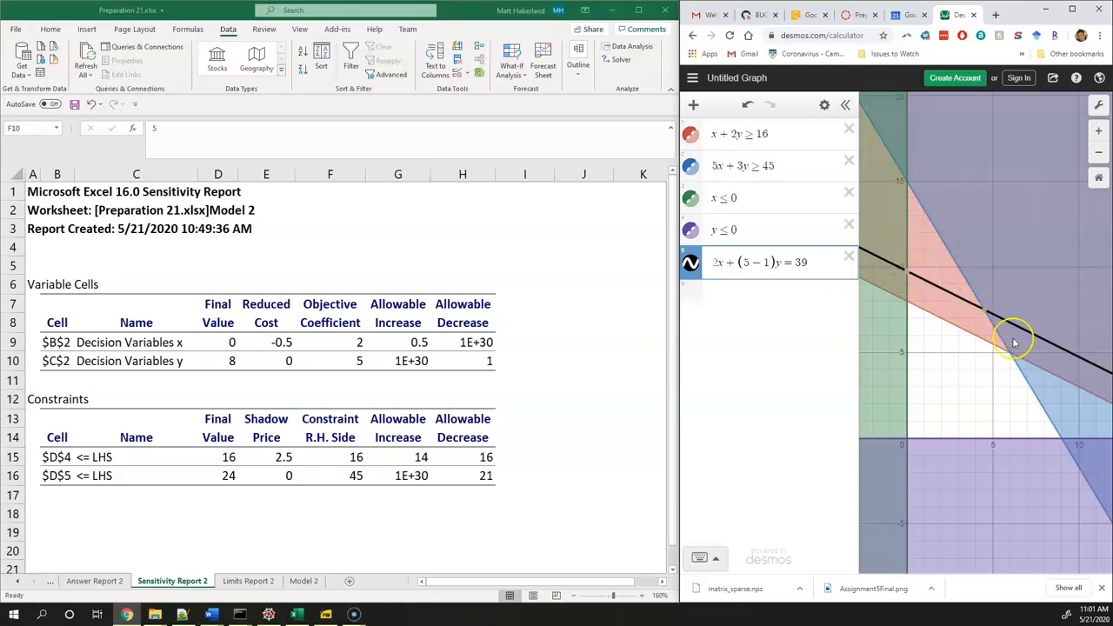
Try 30 and 32 as the objective line's right-hand side with the y coefficient at (5 − 1)
click(812, 264)
key(BackSpace)
key(BackSpace)
text(30)
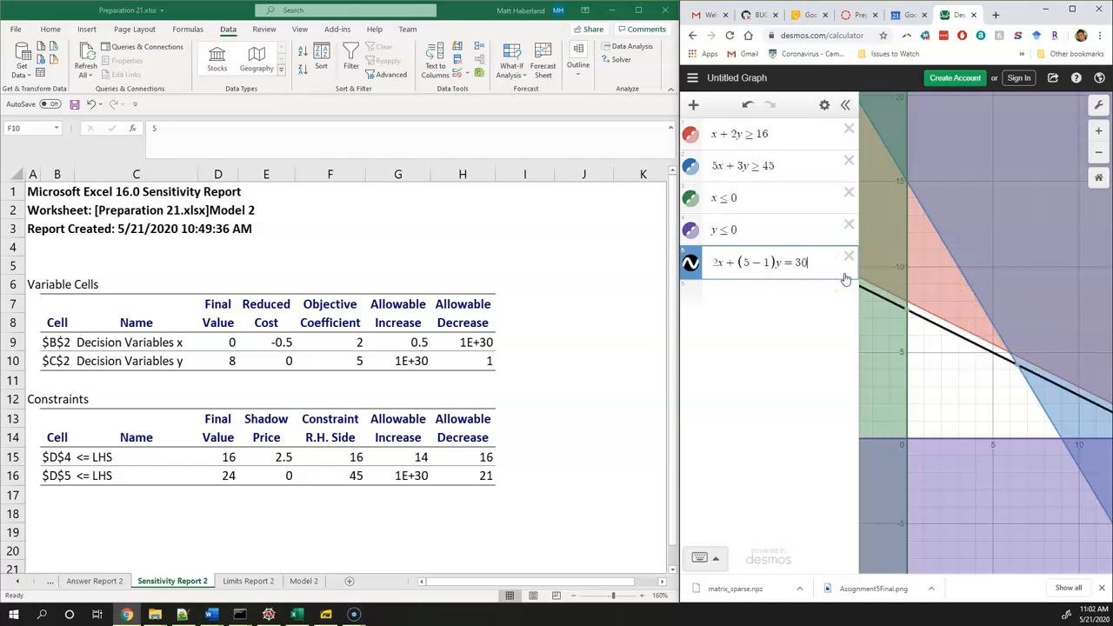
key(BackSpace)
text(2)
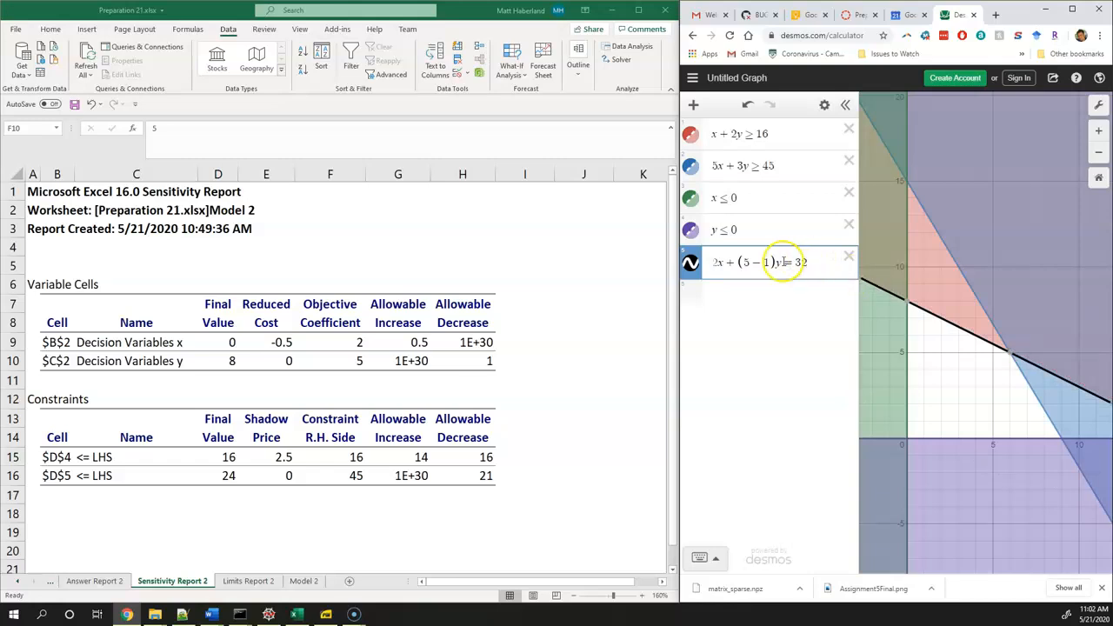
Change the objective line's y coefficient to (5 − 2) and try 30, 20, 25, 26 and 27 as its right-hand side
key(BackSpace)
text(2)
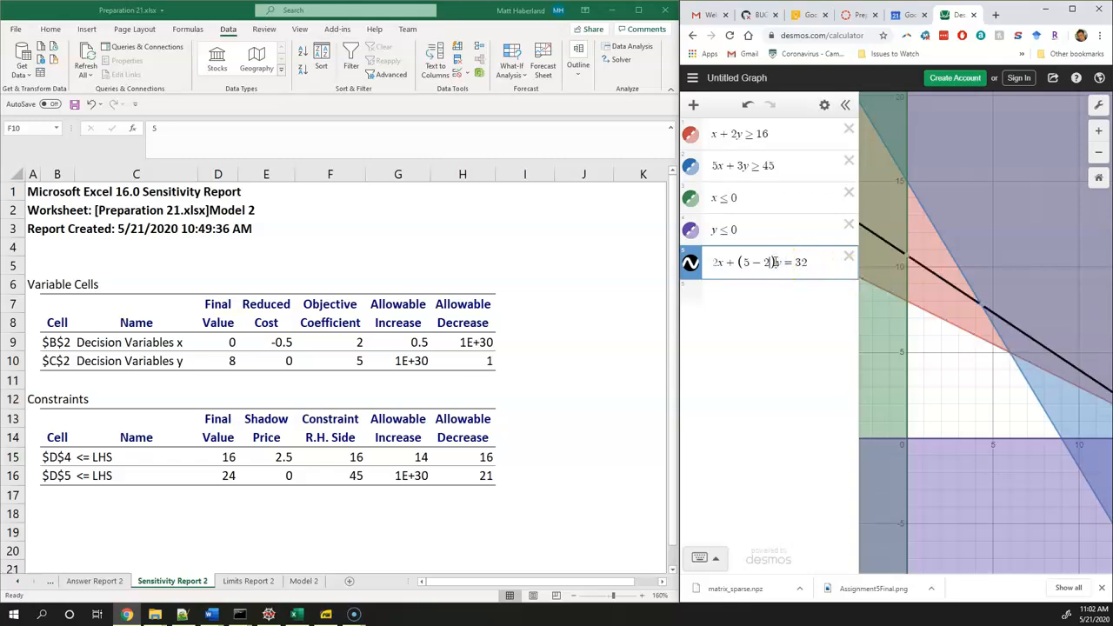
click(809, 268)
key(BackSpace)
key(BackSpace)
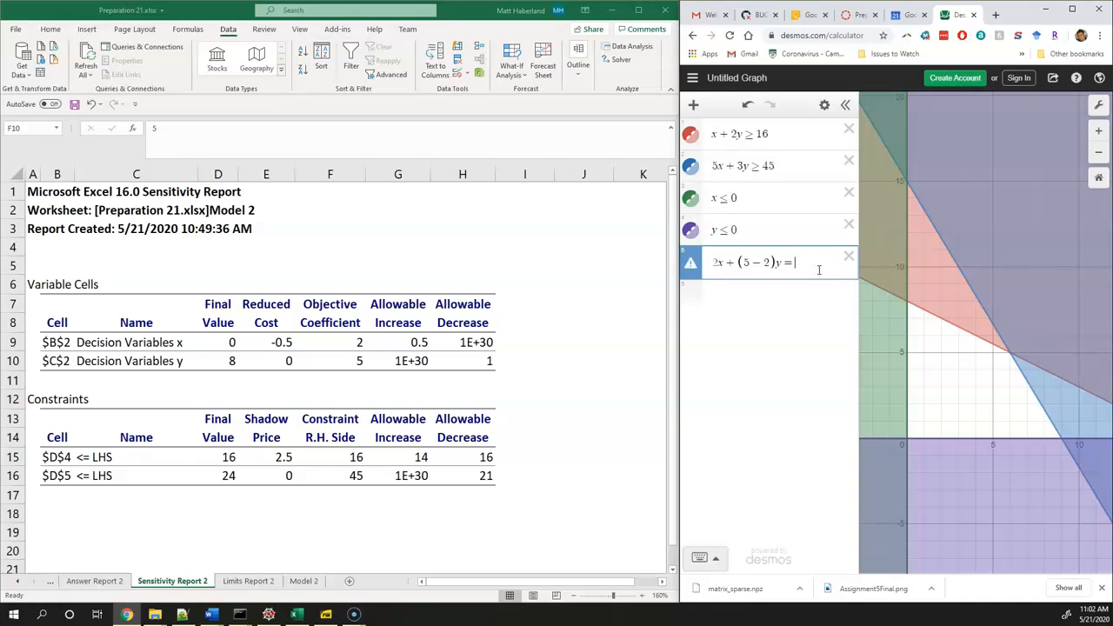
text(30)
key(BackSpace)
key(BackSpace)
text(20)
key(BackSpace)
text(5)
key(BackSpace)
text(6)
key(BackSpace)
text(7)
Compare the corner where the red and blue constraints meet with the red constraint's corner on the y-axis
click(1009, 356)
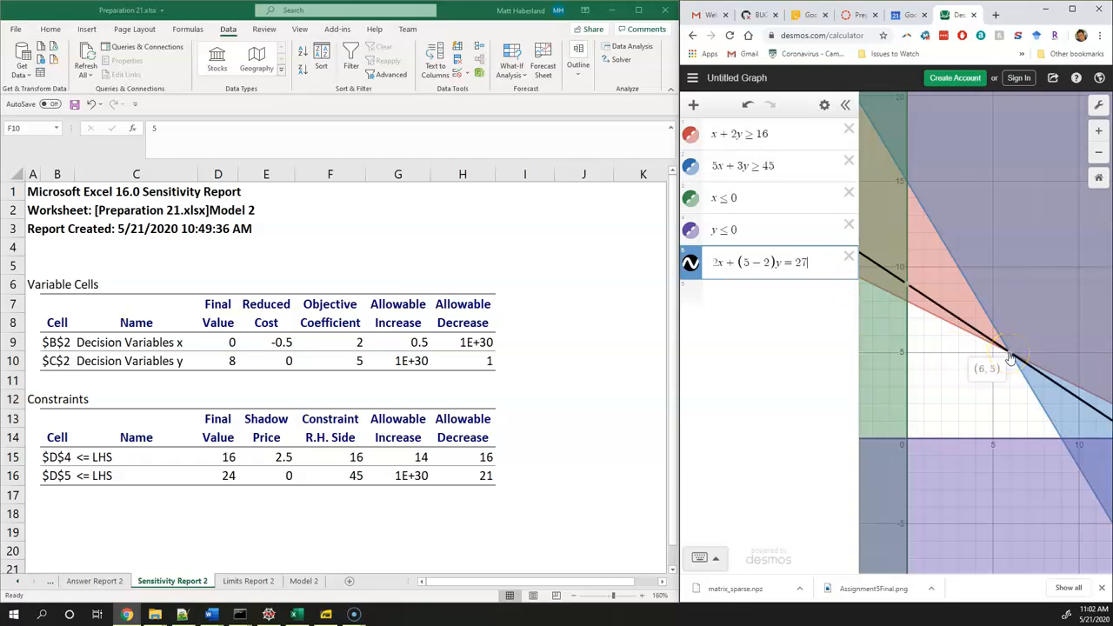
click(907, 306)
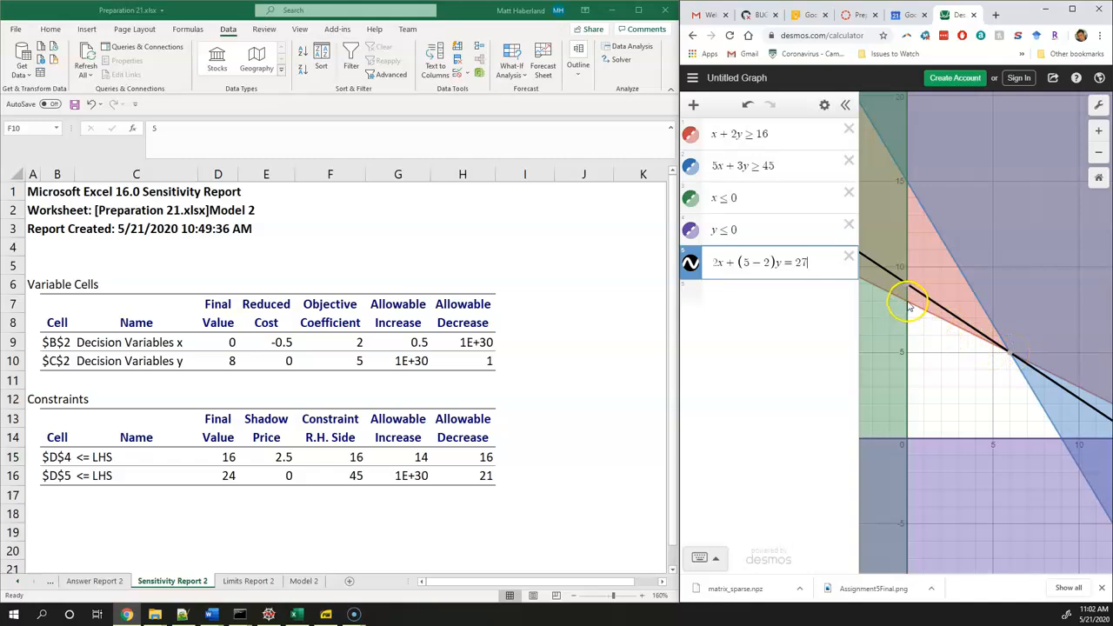
click(1010, 356)
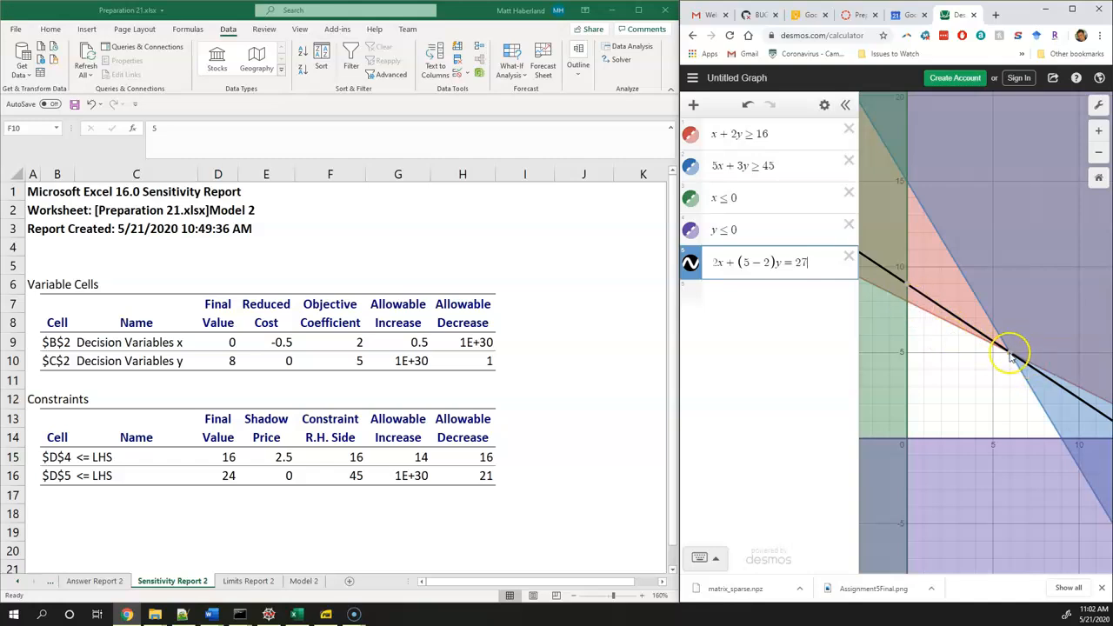
Return the objective line's y coefficient to (5 − 1) and set its right-hand side to 30, then 32
click(804, 263)
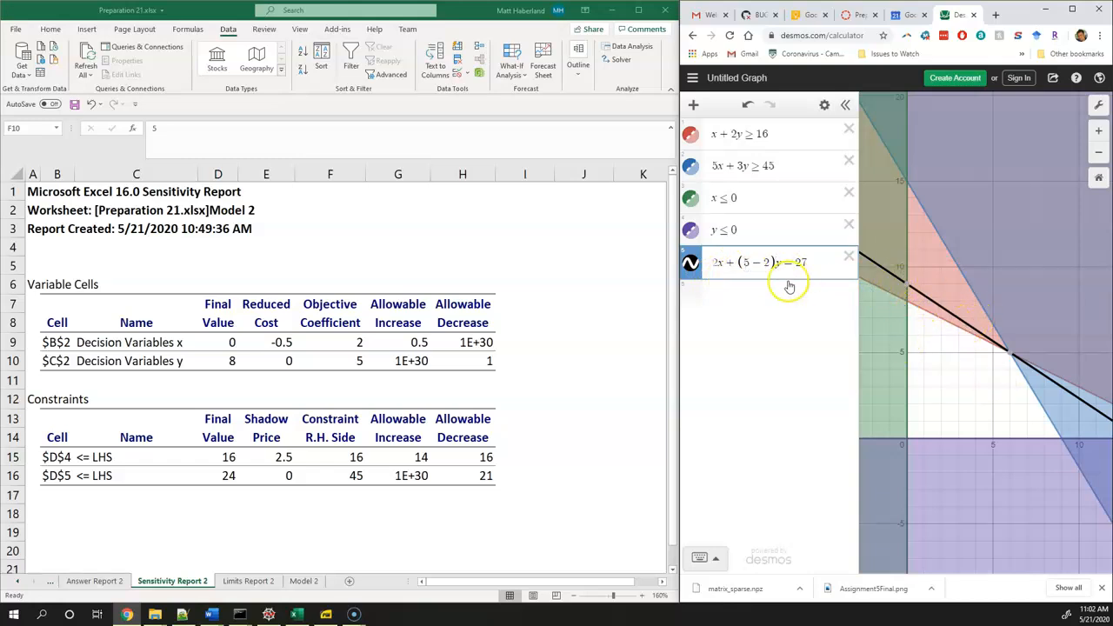
key(BackSpace)
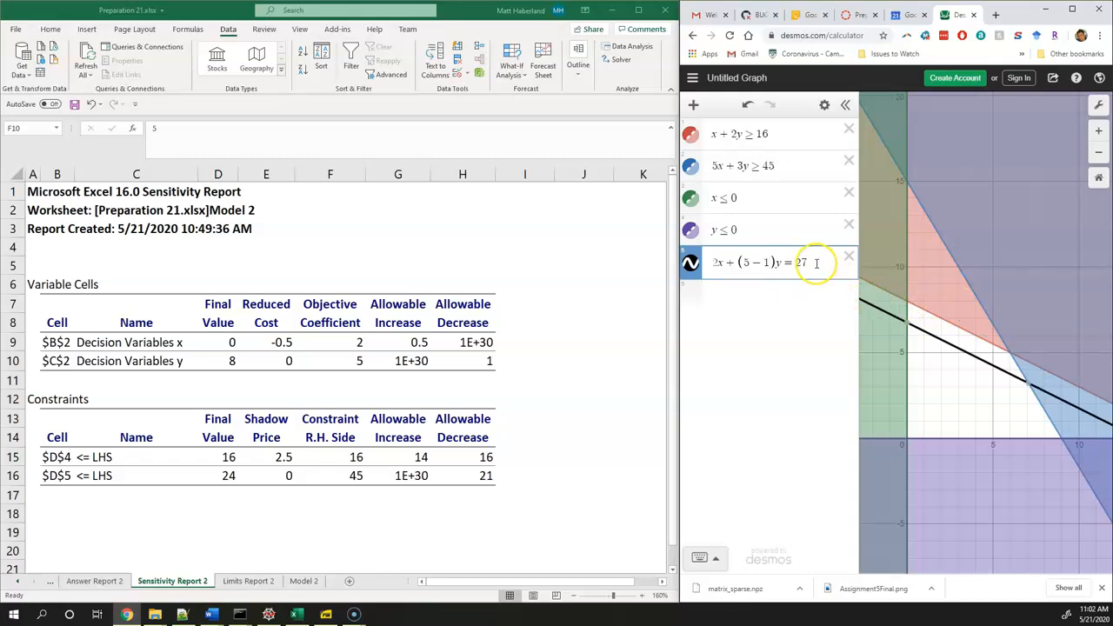
key(BackSpace)
key(BackSpace)
text(30)
key(BackSpace)
text(2)
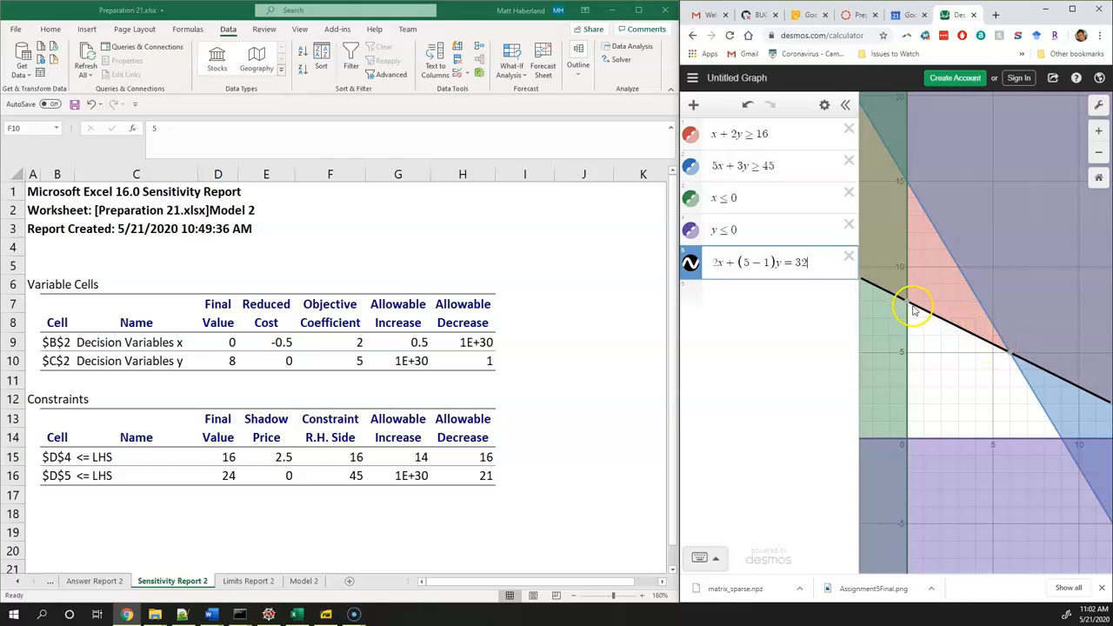
Check both corners on the objective line and change its y coefficient to (5 − 1.1)
mouse_move(905, 309)
mouse_move(1013, 359)
text(.1)
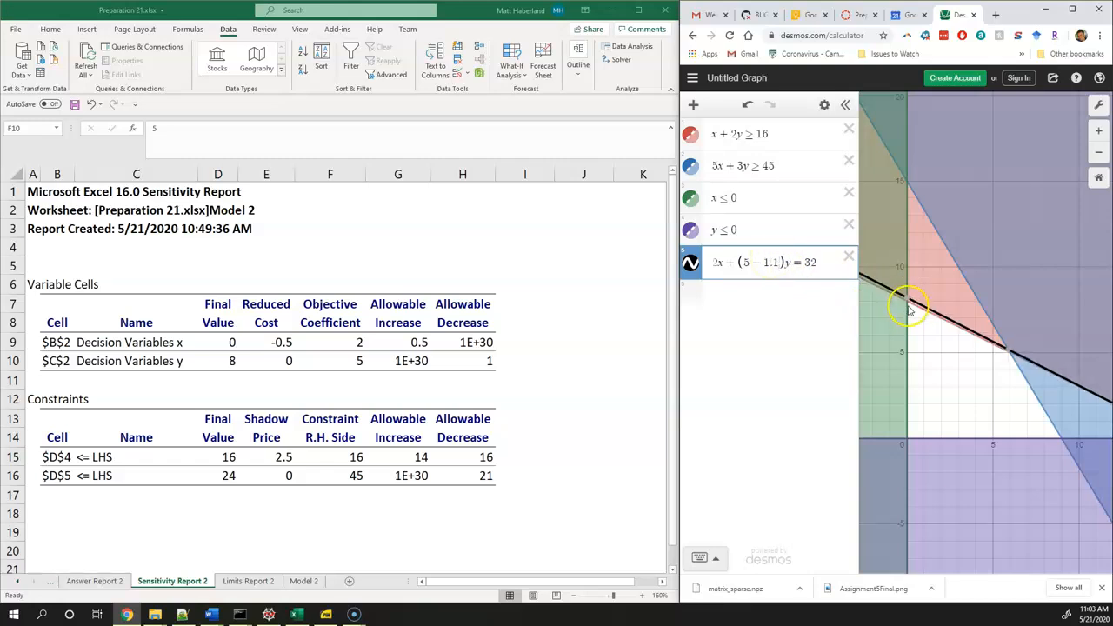
Remove the subtraction and the parentheses to restore the objective line's y coefficient to plain 5
key(BackSpace)
key(BackSpace)
key(BackSpace)
key(BackSpace)
key(BackSpace)
key(BackSpace)
text(5)
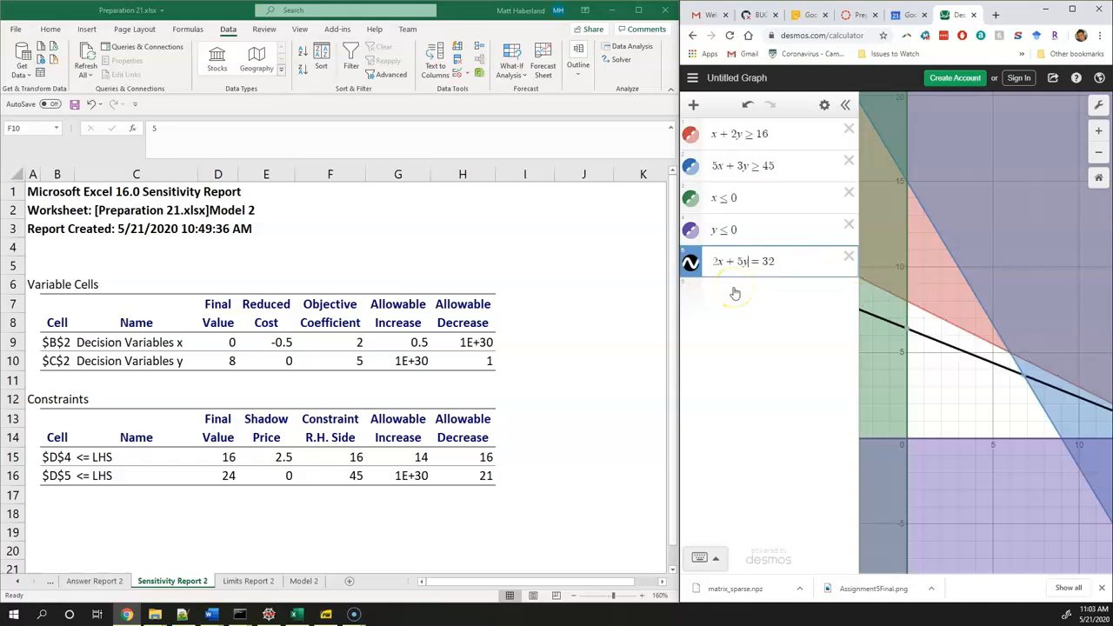
Set the right-hand side of the objective line to 40 and check the corner on the y-axis
click(239, 384)
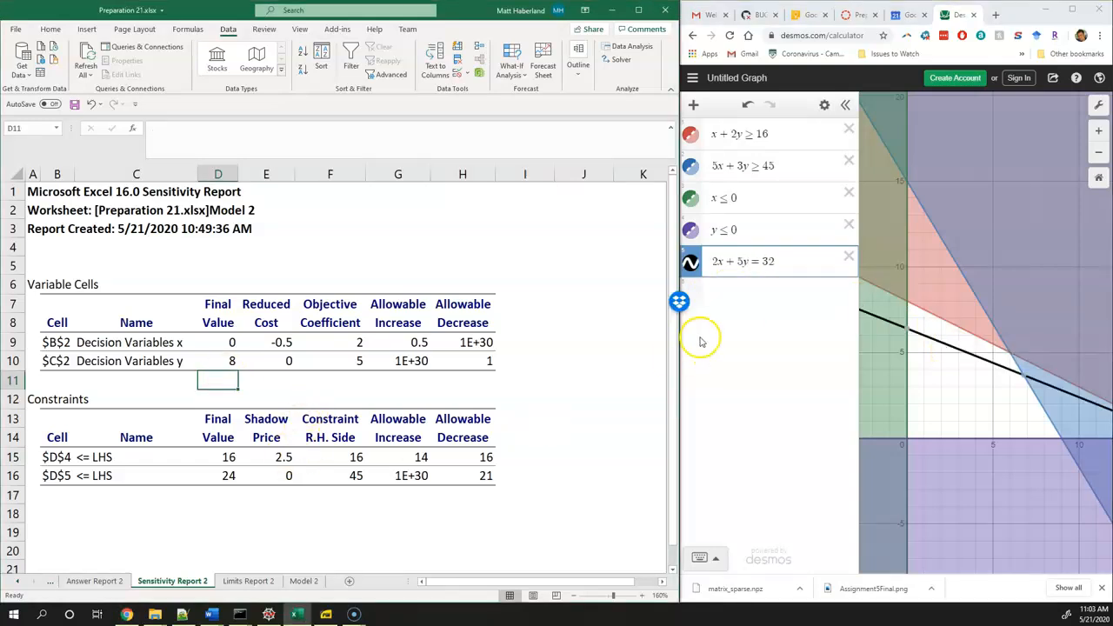
click(779, 259)
key(BackSpace)
key(BackSpace)
text(40)
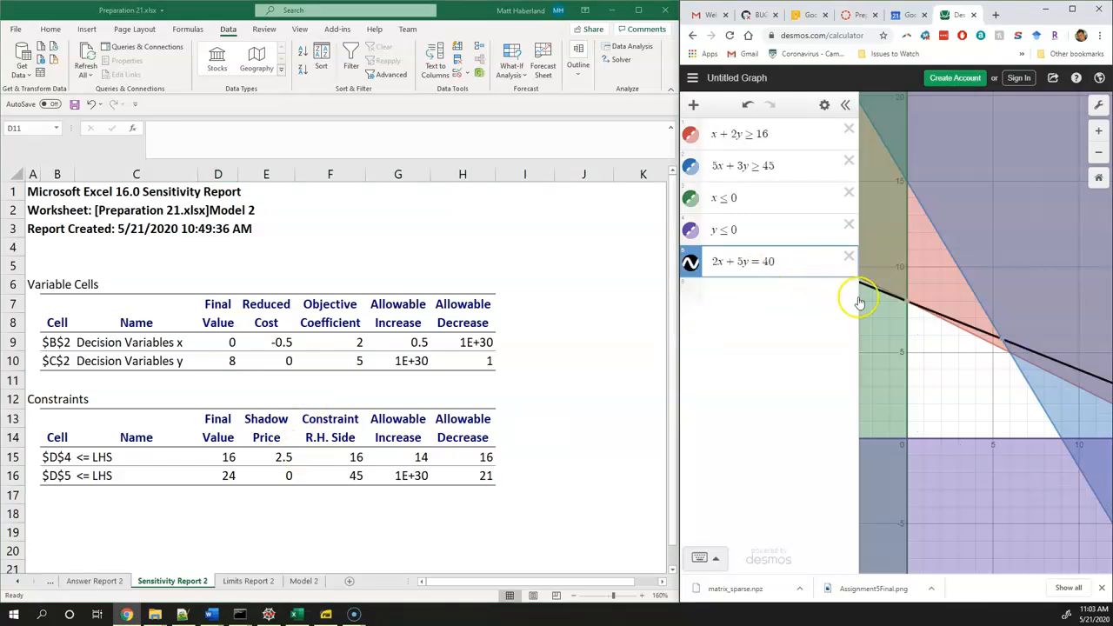
click(906, 306)
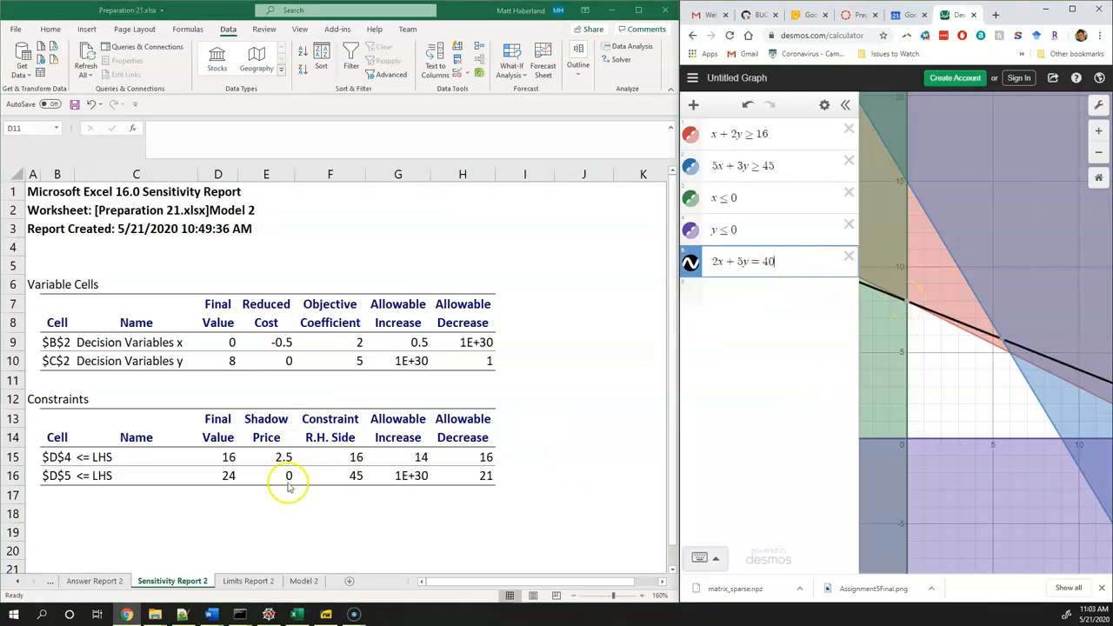
Compare the constraints' final values in the sensitivity report with the LHS values D4:D5 on the Model 2 sheet
click(218, 465)
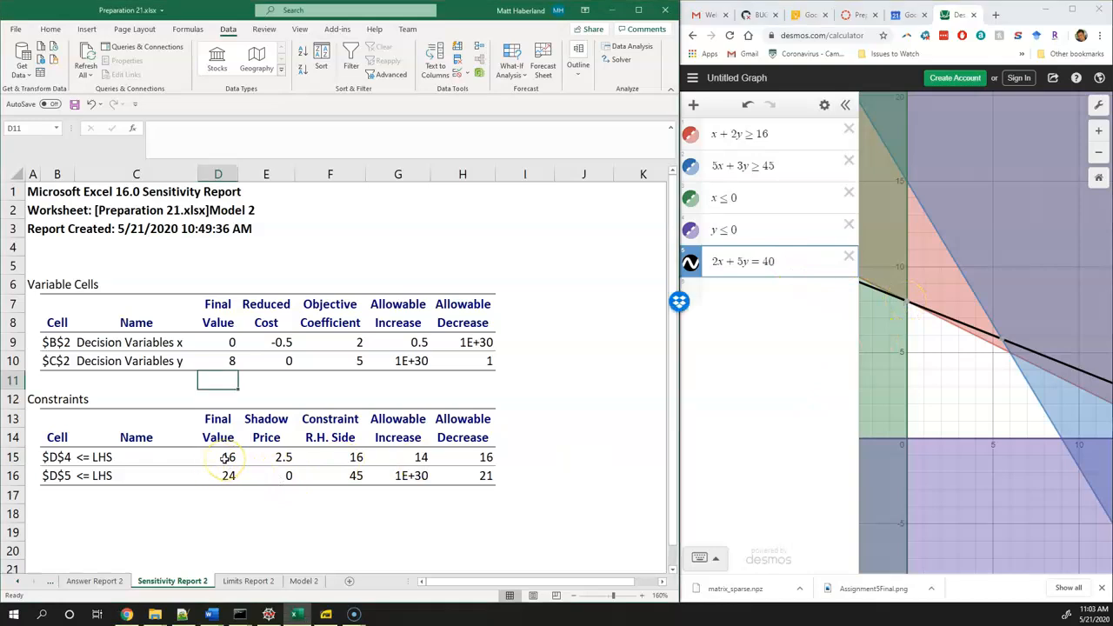
drag(226, 457, 228, 479)
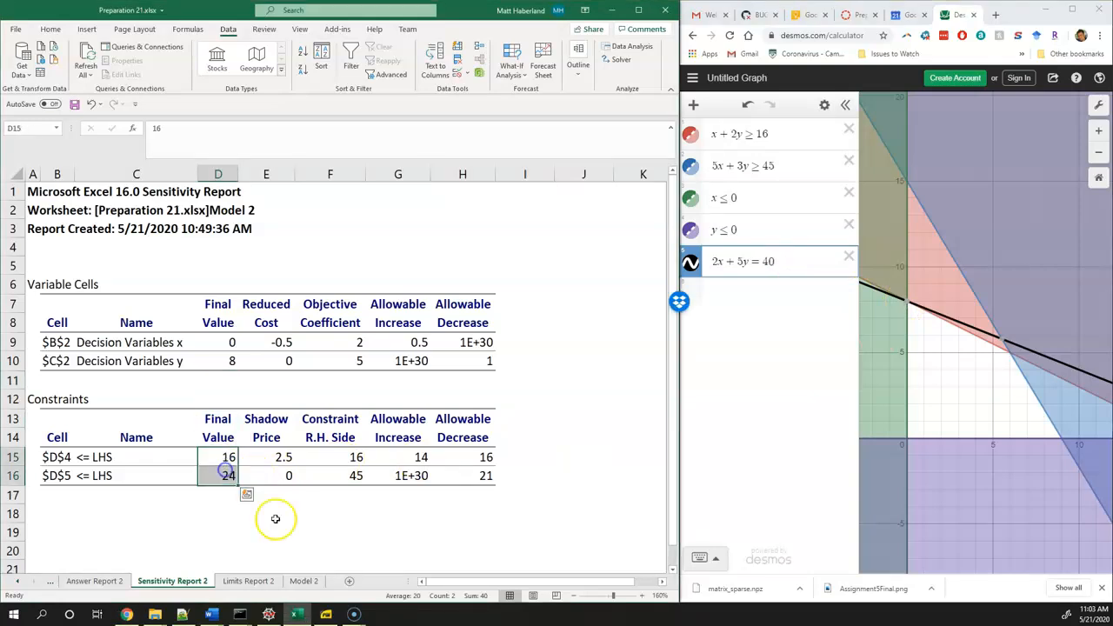
click(302, 588)
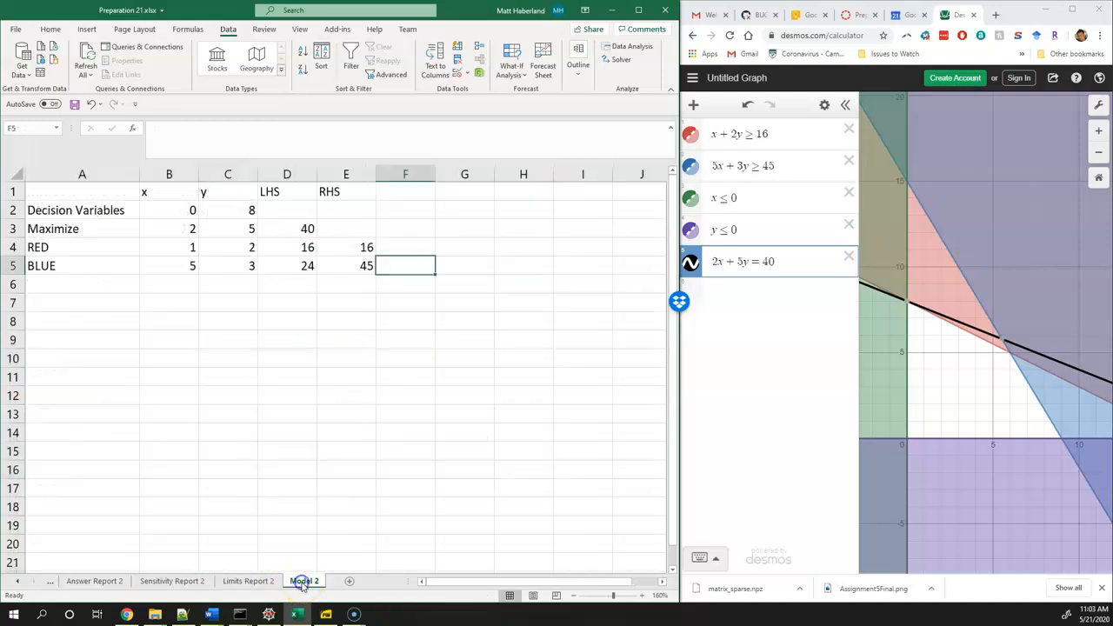
drag(301, 248, 300, 266)
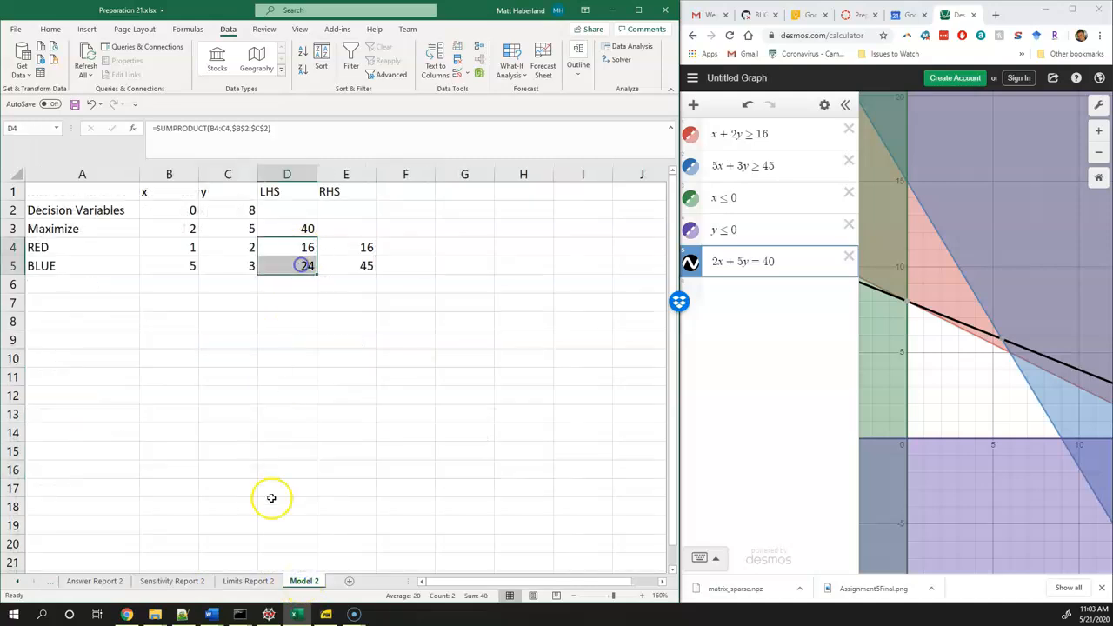
click(194, 582)
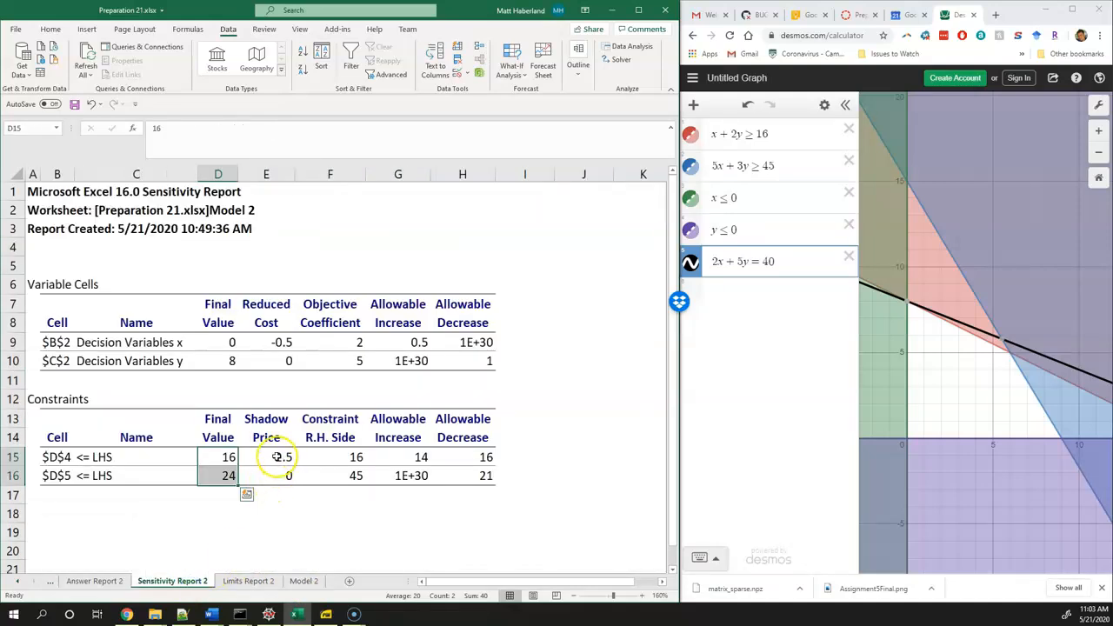
Check the shadow price of the $D$4 constraint and add 1 to the red constraint's right-hand side as 16 + 1
click(277, 457)
click(70, 457)
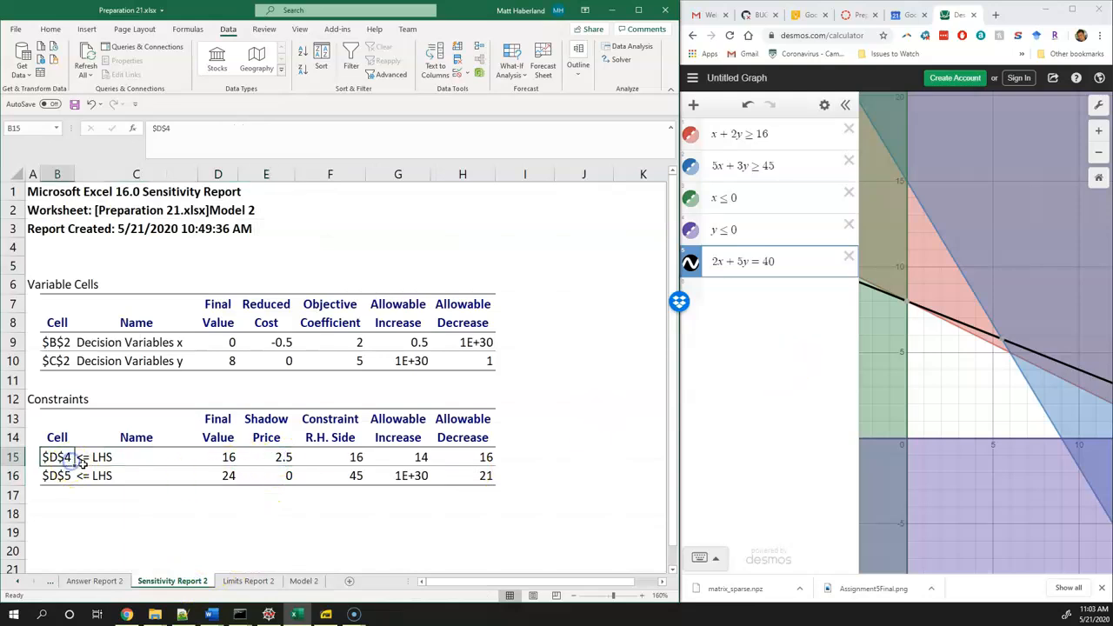
click(786, 131)
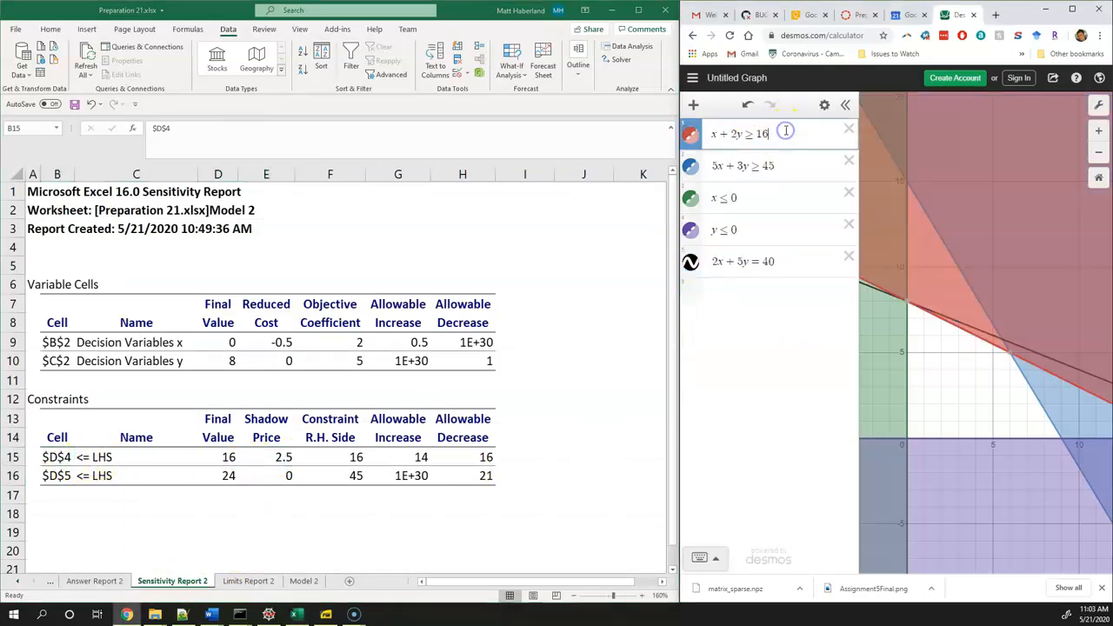
text(+1)
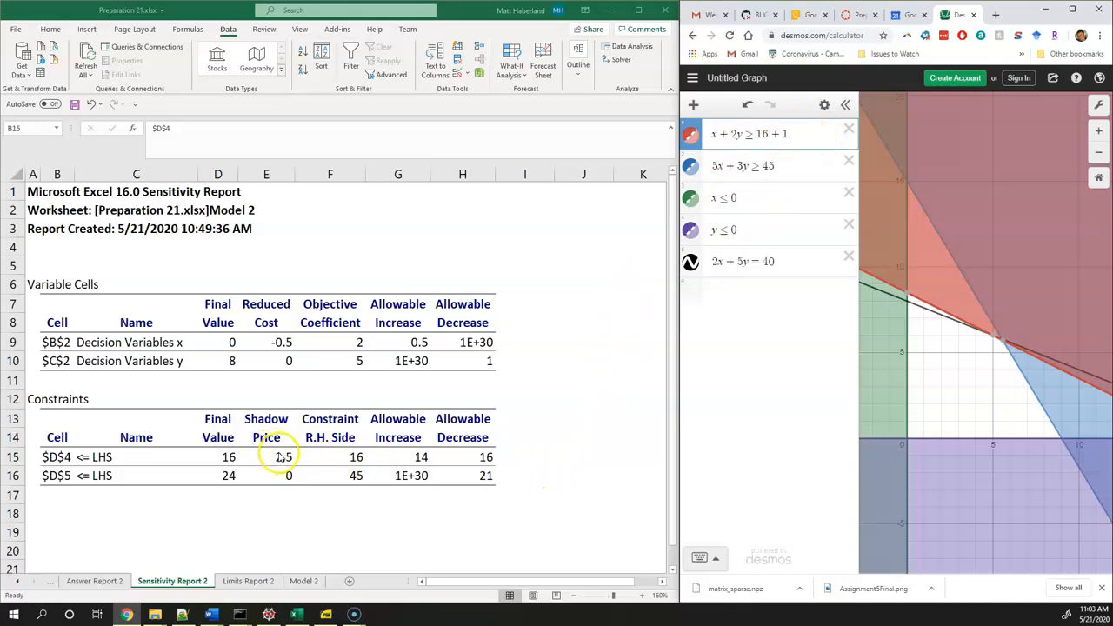
Add 2.5 to the objective line's right-hand side as 40 + 2.5 and inspect where it meets the y-axis corner
click(792, 267)
text(+2.5)
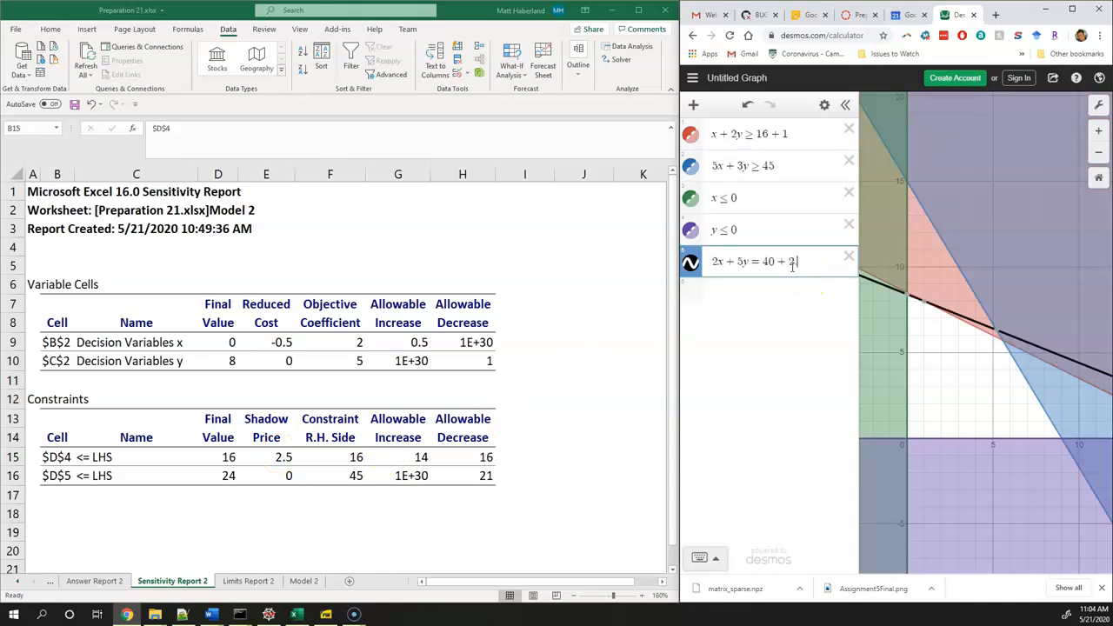
scroll(898, 292, up, 5)
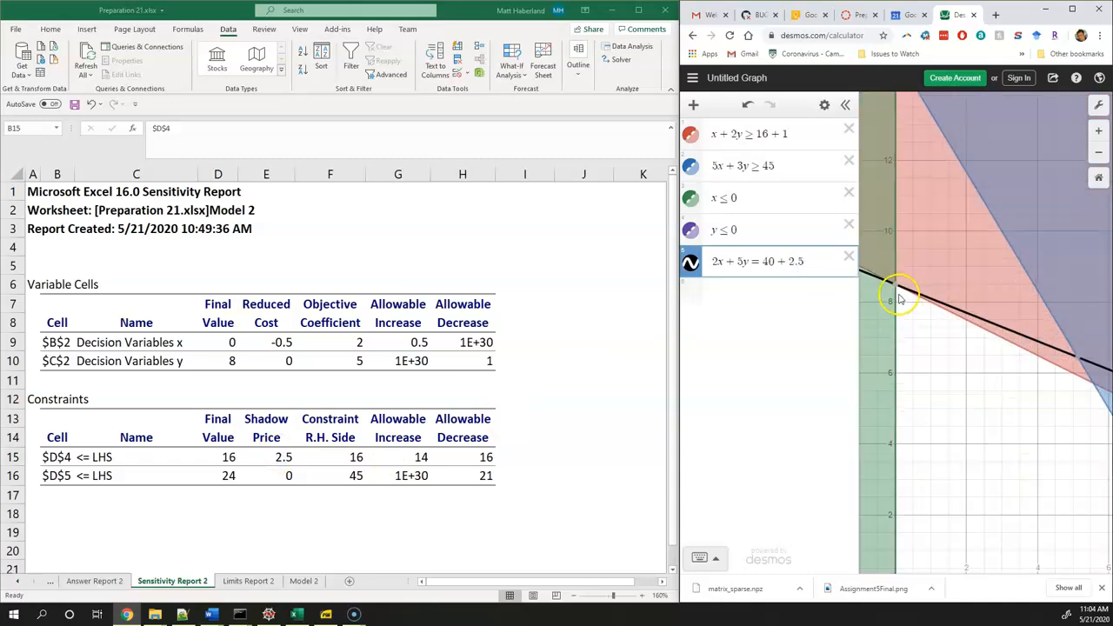
scroll(896, 296, down, 5)
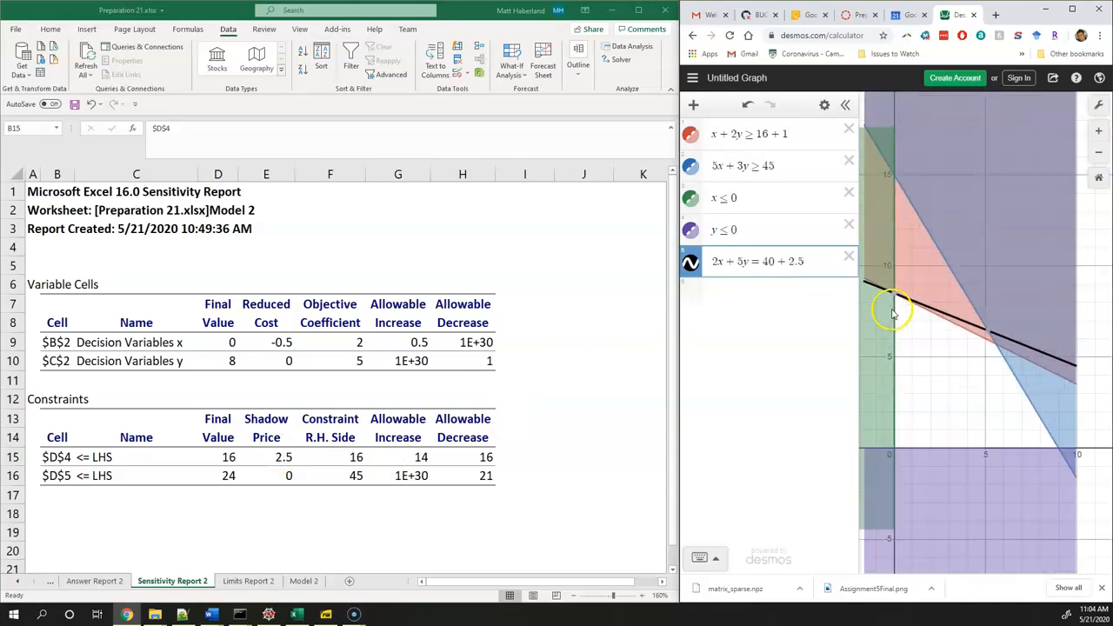
click(964, 389)
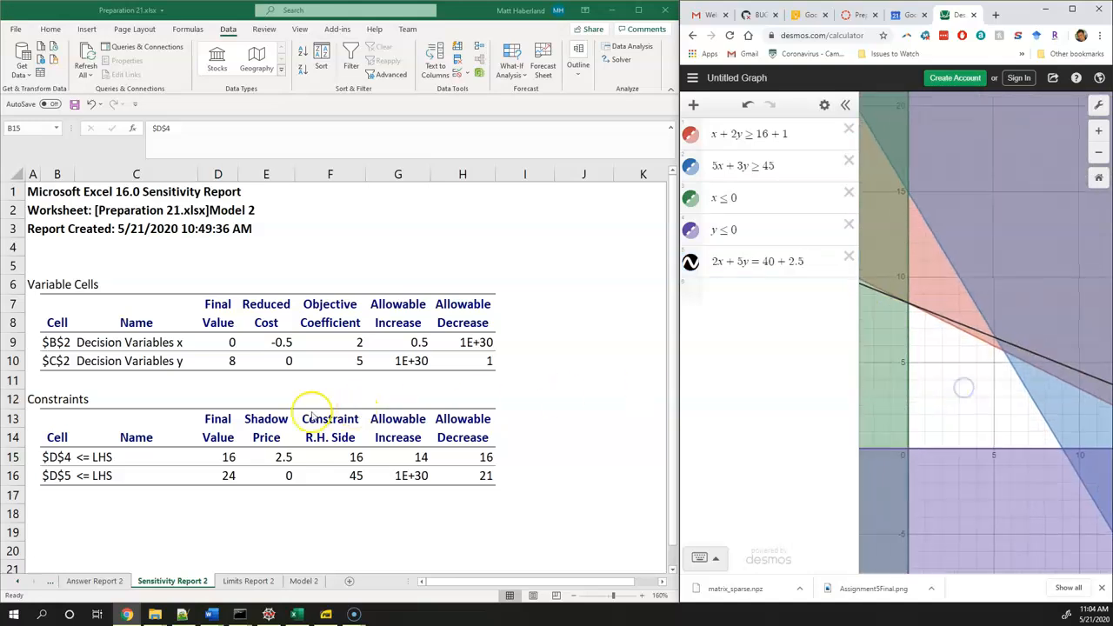
Set the red constraint's right-hand side to 16 + 10 and the objective line's right-hand side to 40 + 10 · 2.5
click(798, 134)
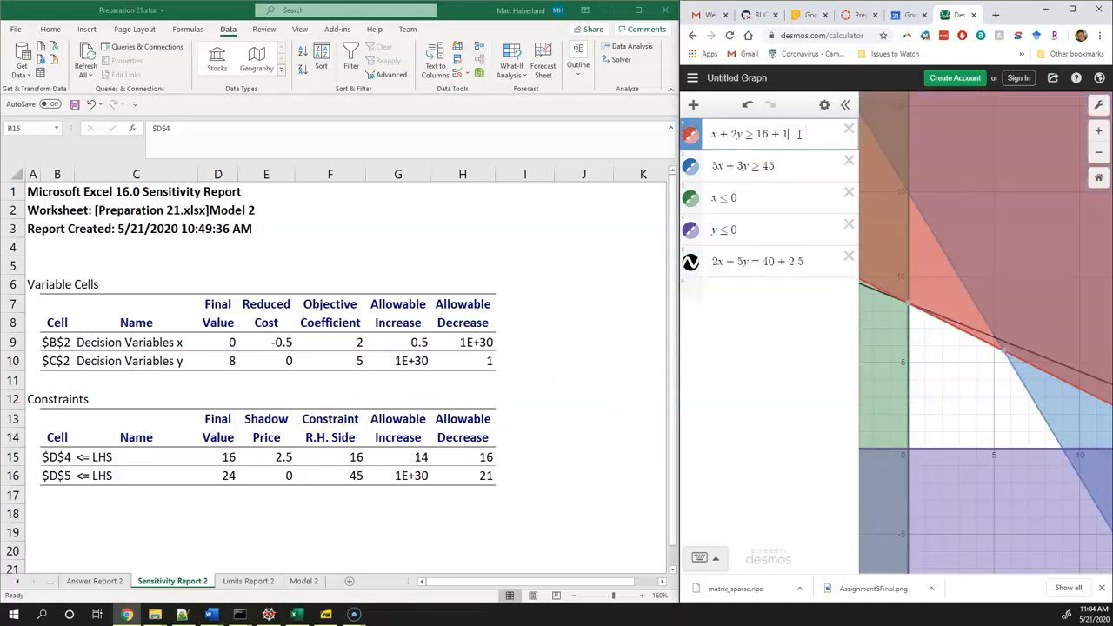
key(BackSpace)
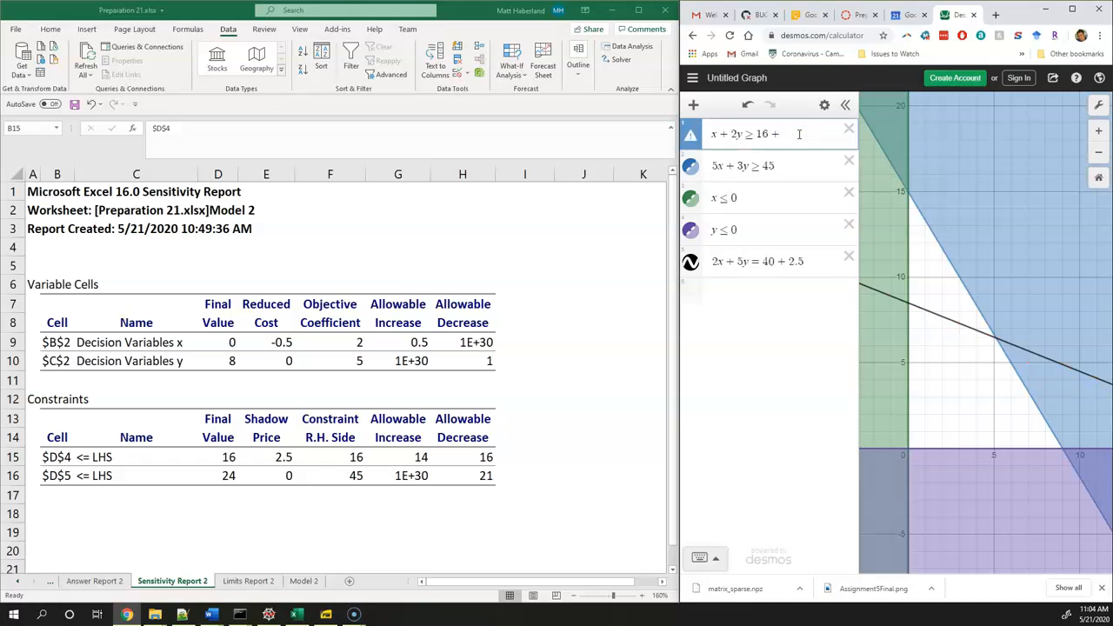
text(10)
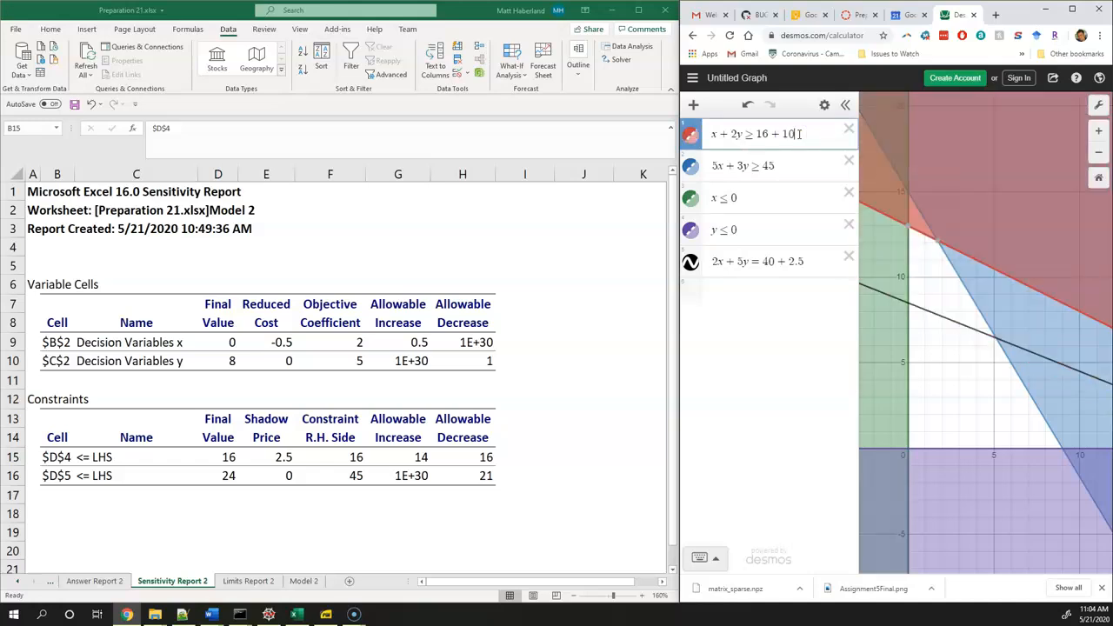
click(786, 259)
text(10*)
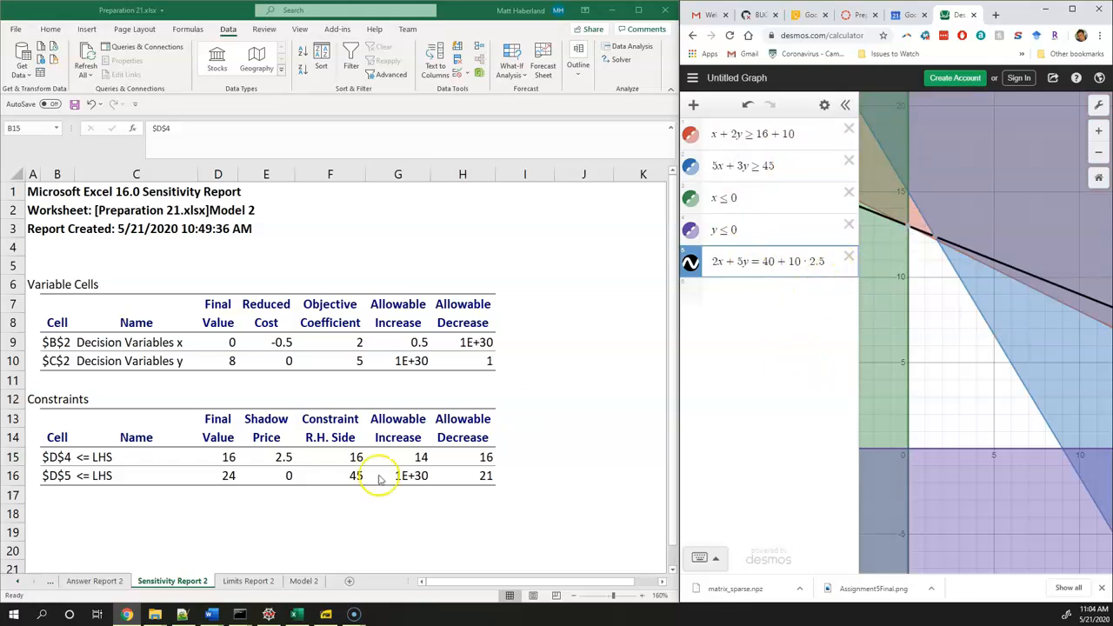
Check the $D$4 constraint's allowable increase, then apply it as 16 + 14 in the red constraint and 40 + 14 · 2.5 in the objective line
click(341, 459)
click(395, 455)
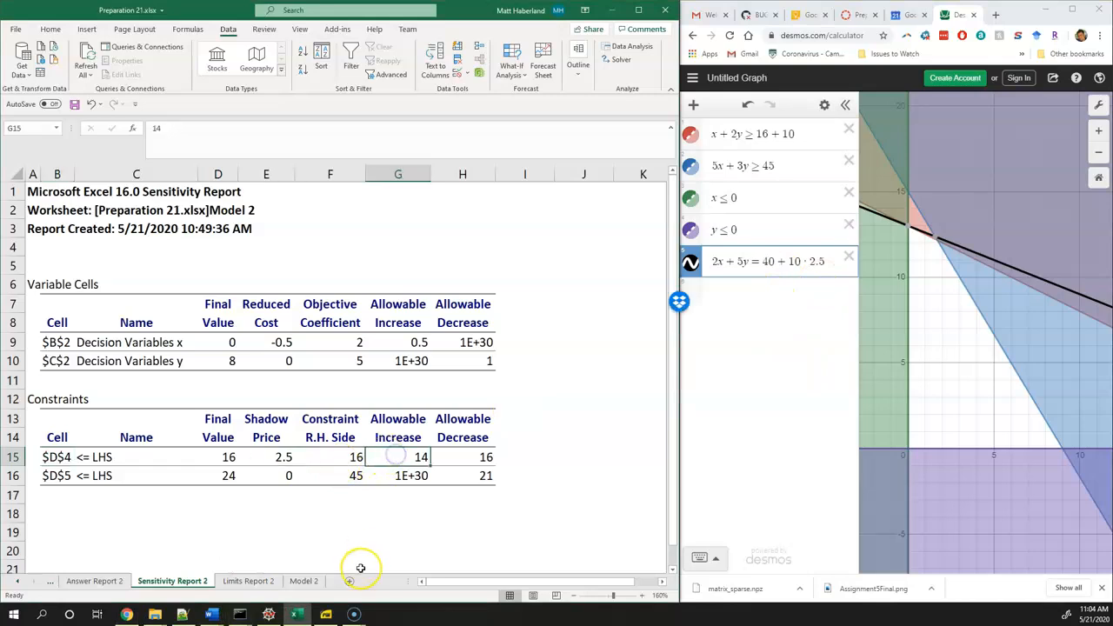
click(787, 137)
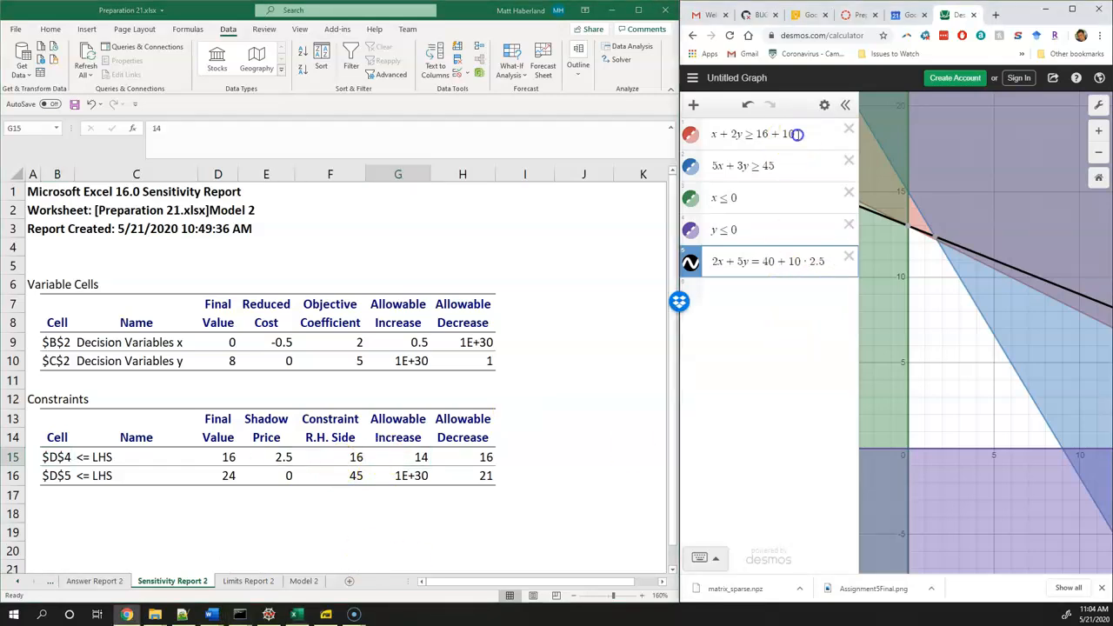
key(BackSpace)
text(4)
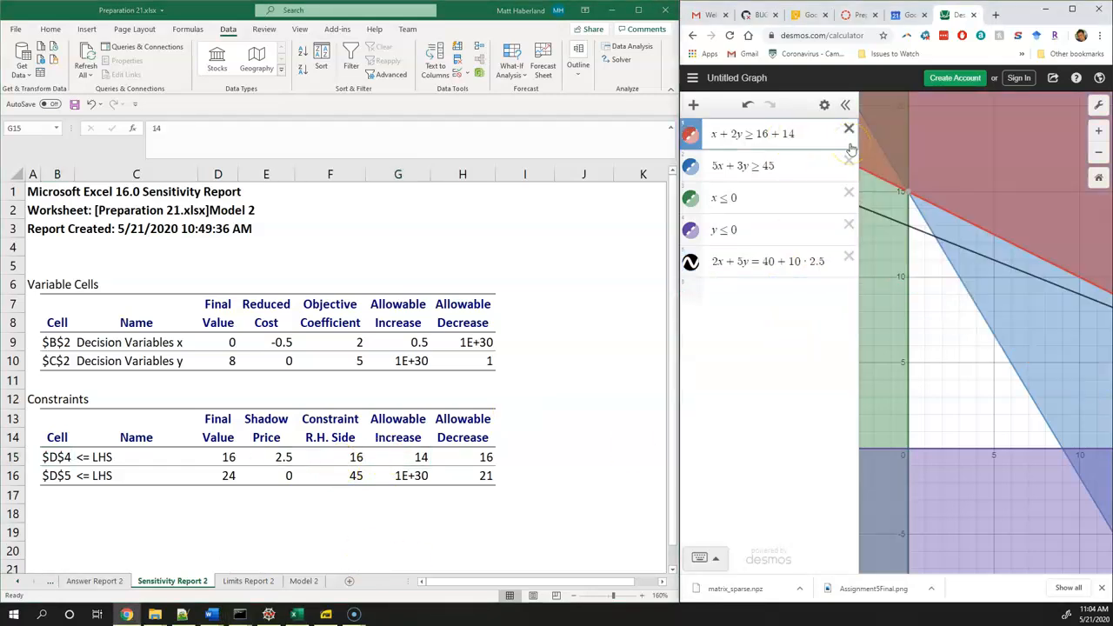
click(793, 261)
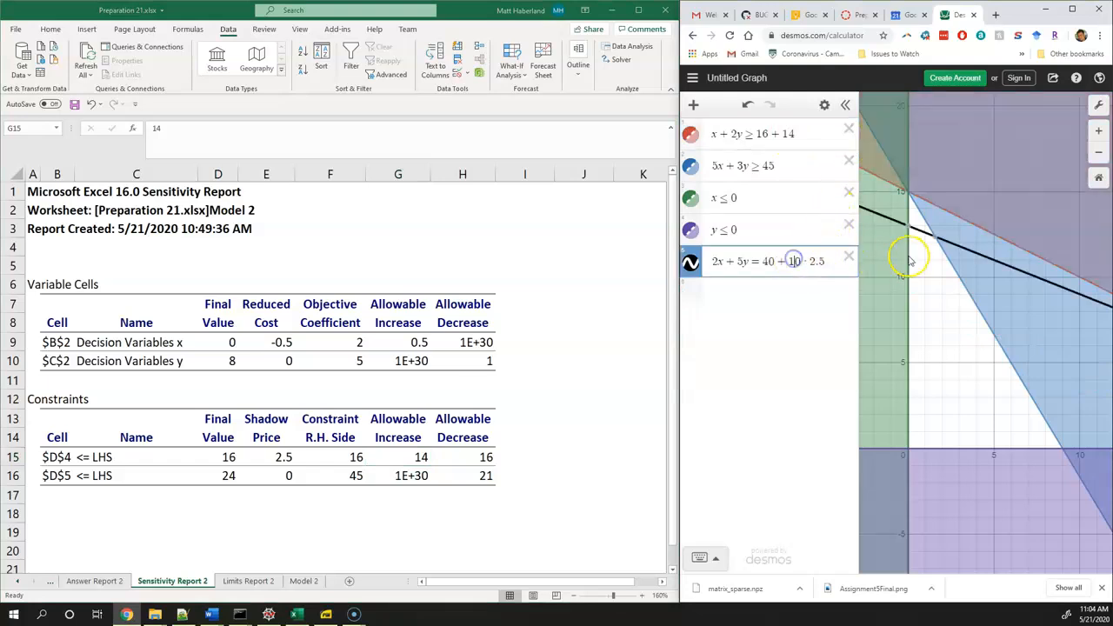
key(BackSpace)
text(4)
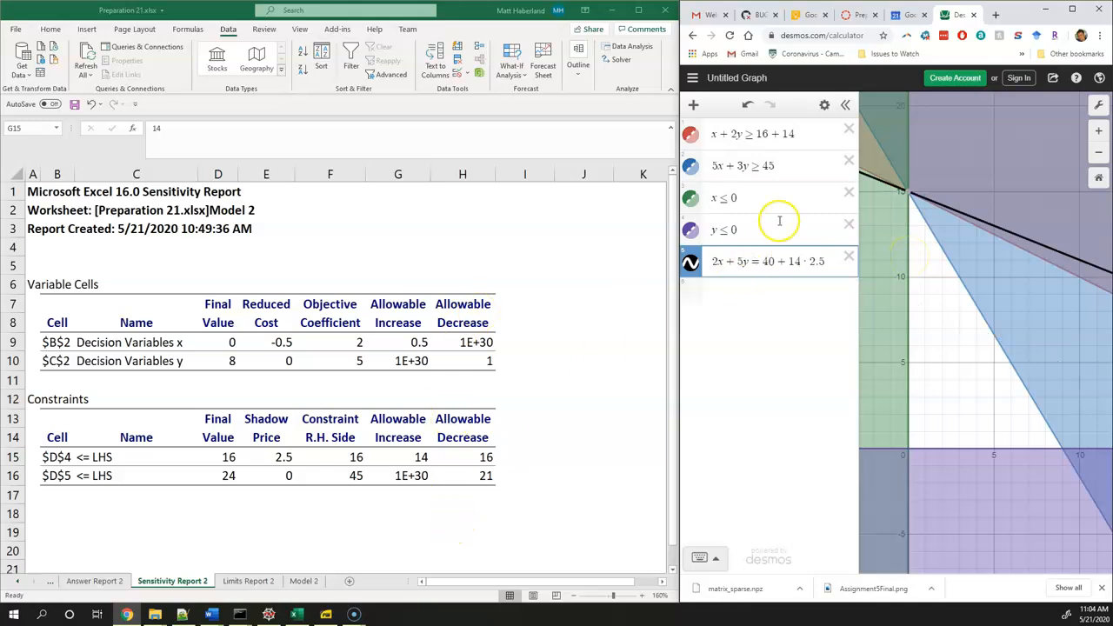
Exceed the allowable increase by setting the red constraint to 16 + 15 and the objective line to 40 + 15 · 2.5
click(791, 134)
key(BackSpace)
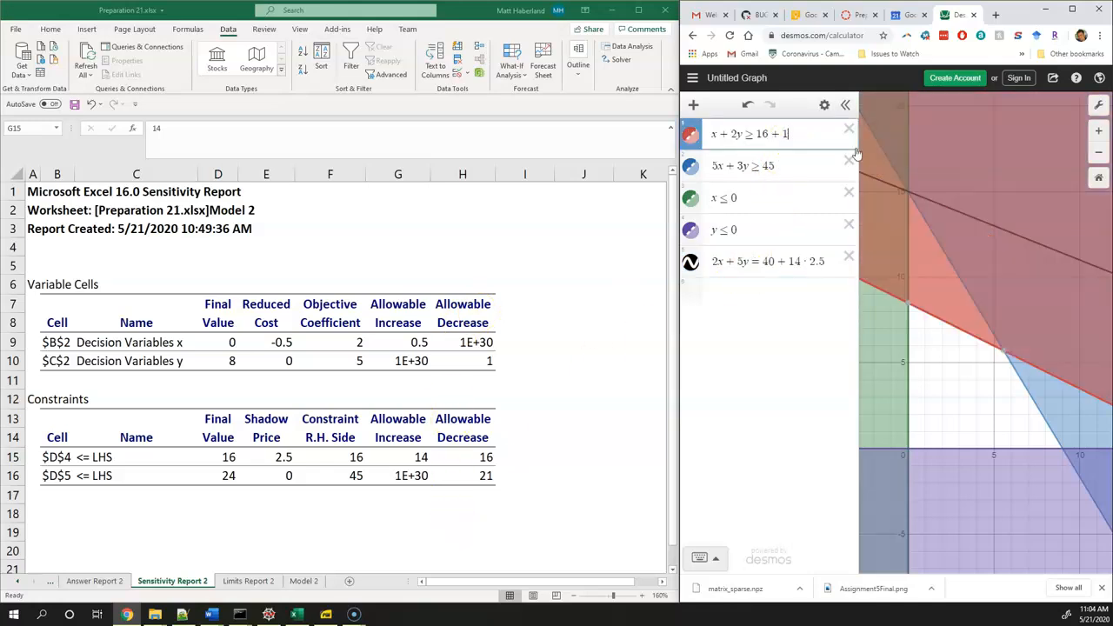
text(5)
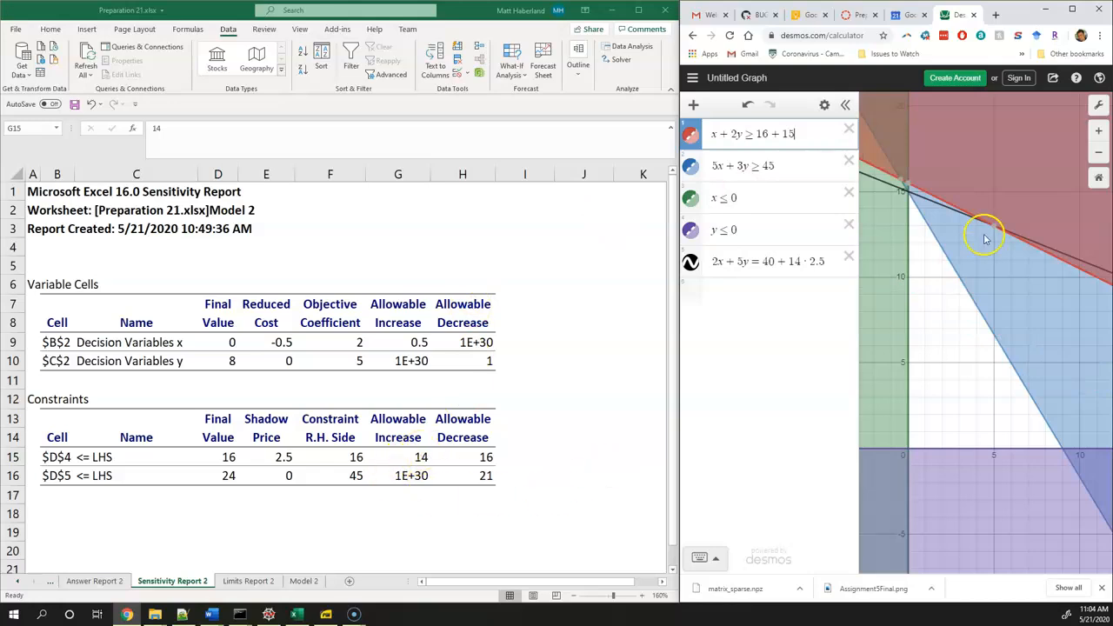
scroll(922, 205, up, 5)
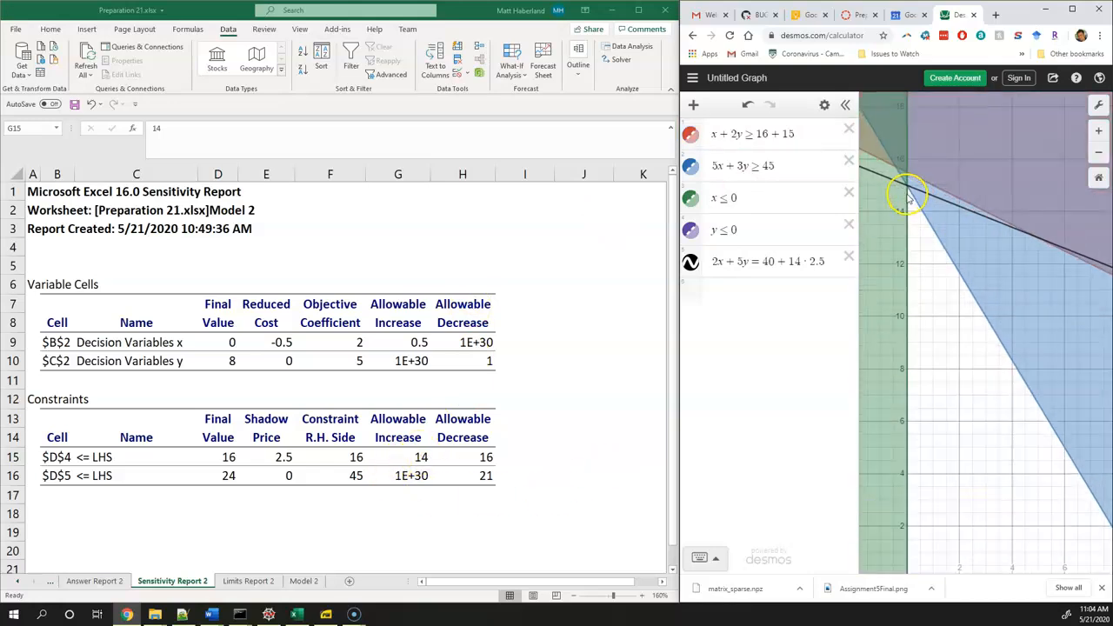
scroll(910, 199, up, 2)
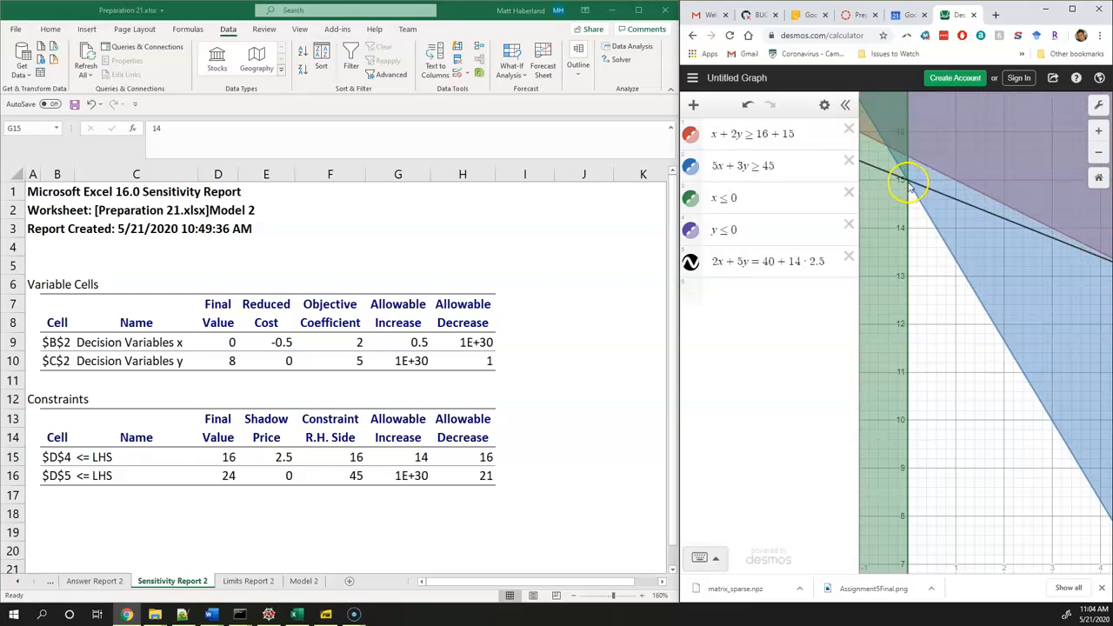
click(798, 265)
key(BackSpace)
text(5)
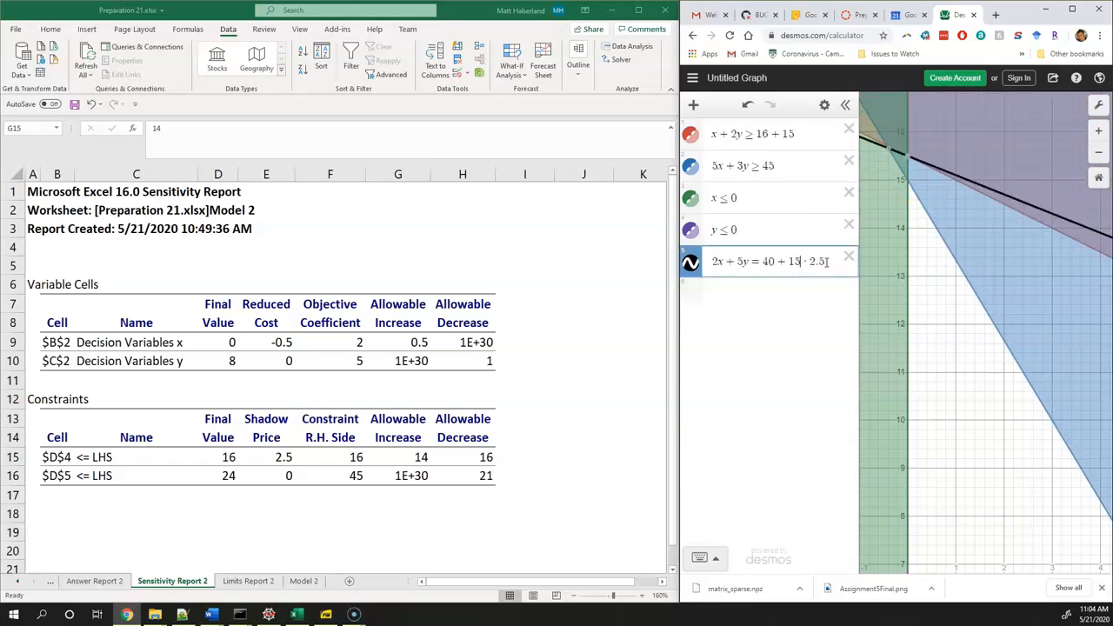
Inspect the feasible region's corner on the y-axis and set the objective line's right-hand side to 40 + 14 · 2.5
double_click(790, 135)
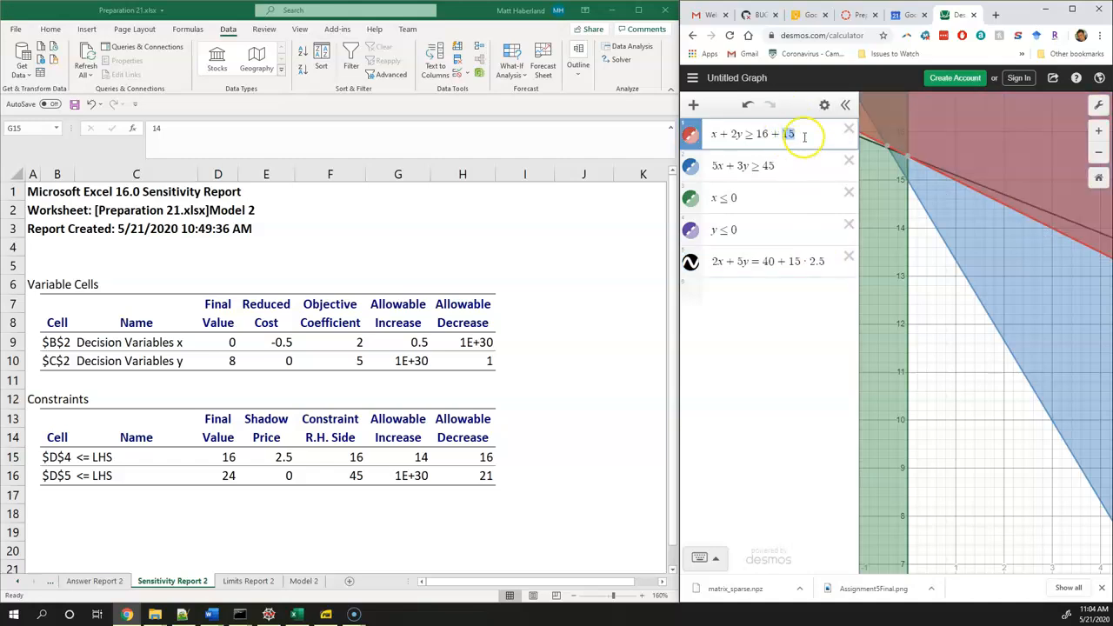
click(823, 265)
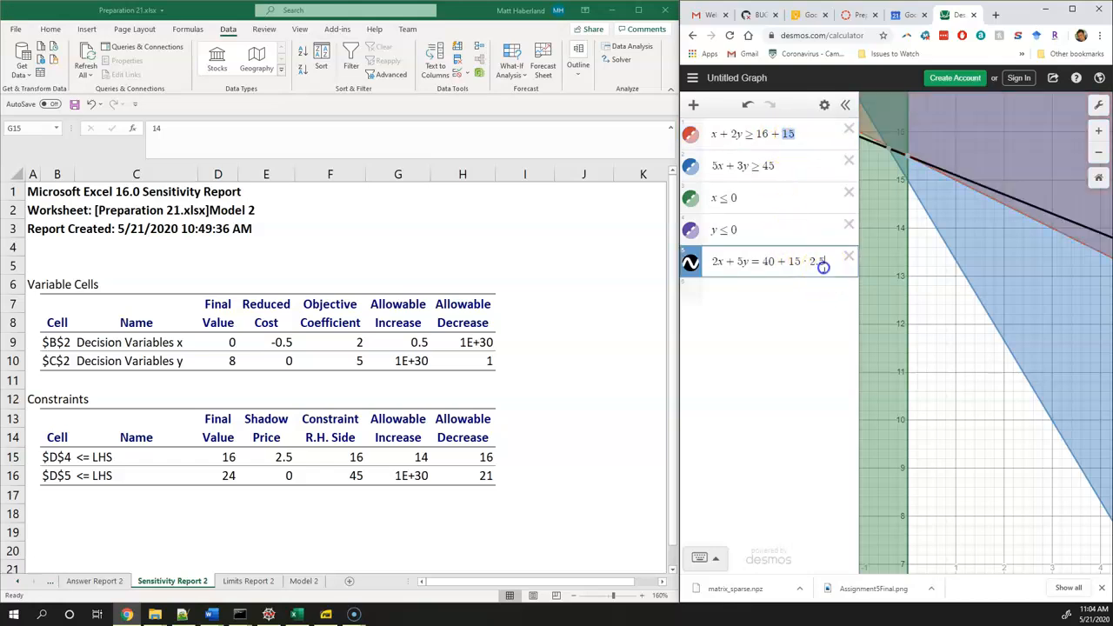
click(905, 184)
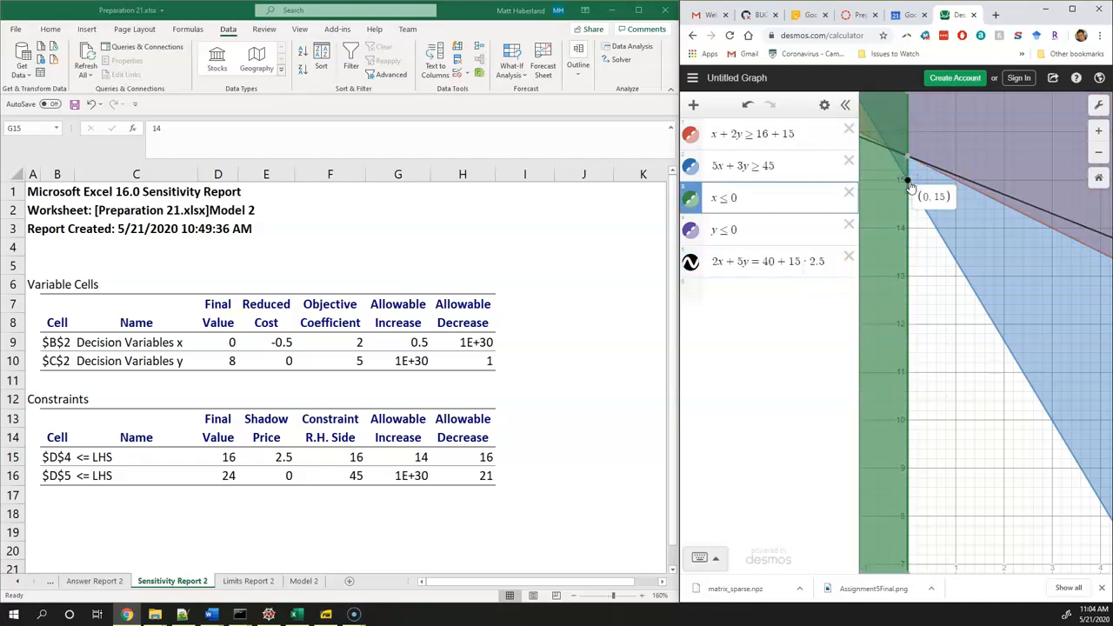
click(835, 270)
key(Left)
key(Left)
key(Left)
key(Left)
key(BackSpace)
text(4)
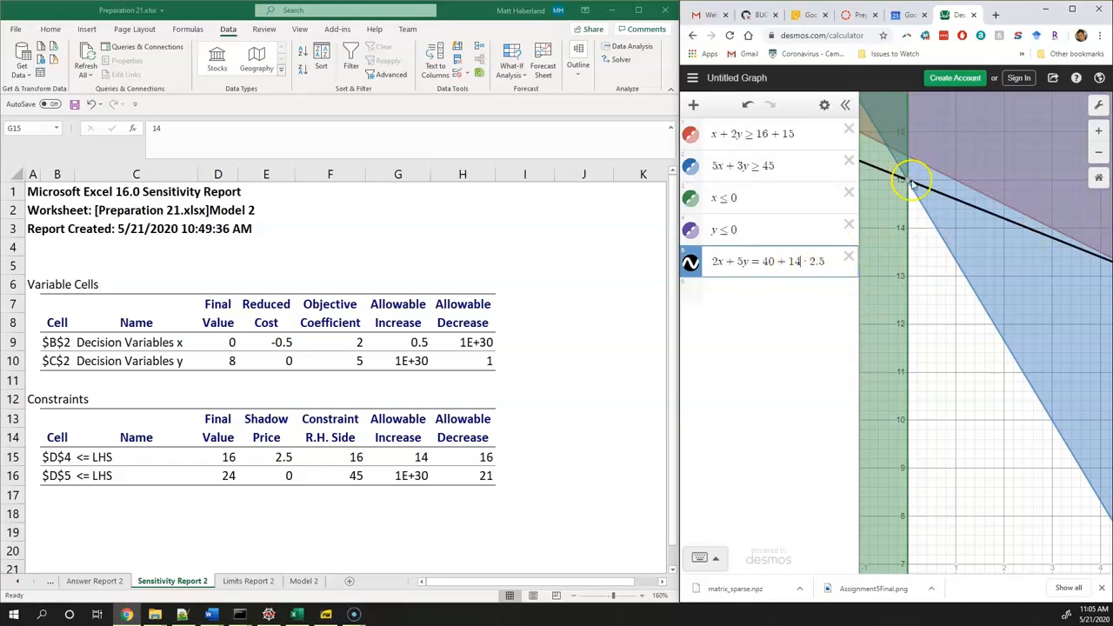
mouse_move(906, 183)
Remove the added terms, resetting the objective line's right-hand side to 40 and the red constraint's to 16
scroll(914, 352, down, 5)
drag(917, 359, 916, 318)
click(836, 262)
key(BackSpace)
key(BackSpace)
key(BackSpace)
key(BackSpace)
key(BackSpace)
key(BackSpace)
key(BackSpace)
click(814, 144)
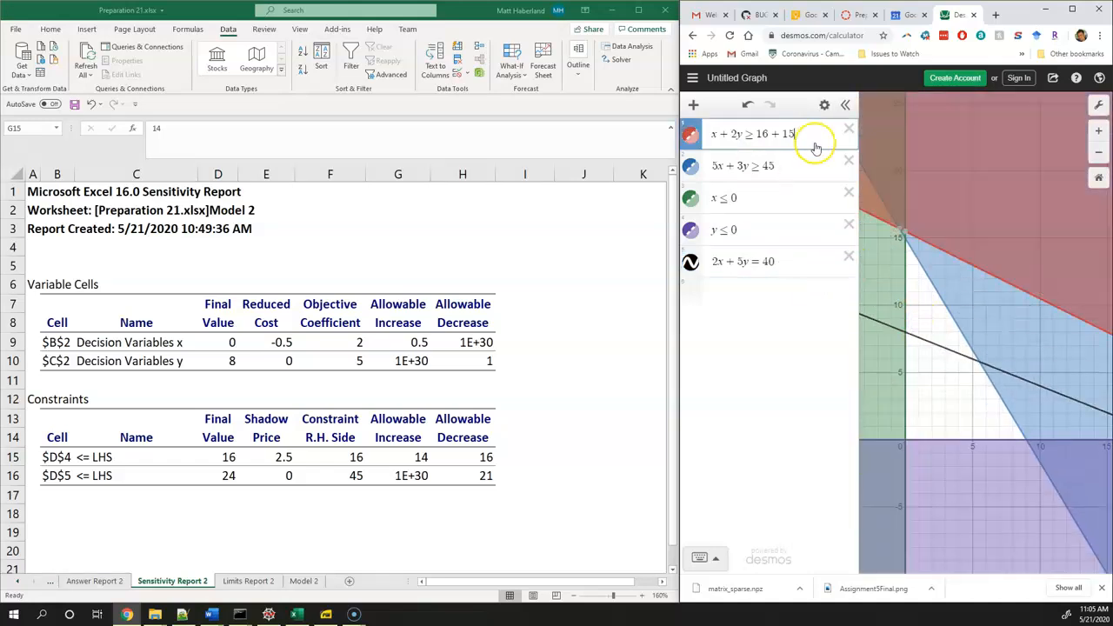
key(BackSpace)
key(BackSpace)
key(BackSpace)
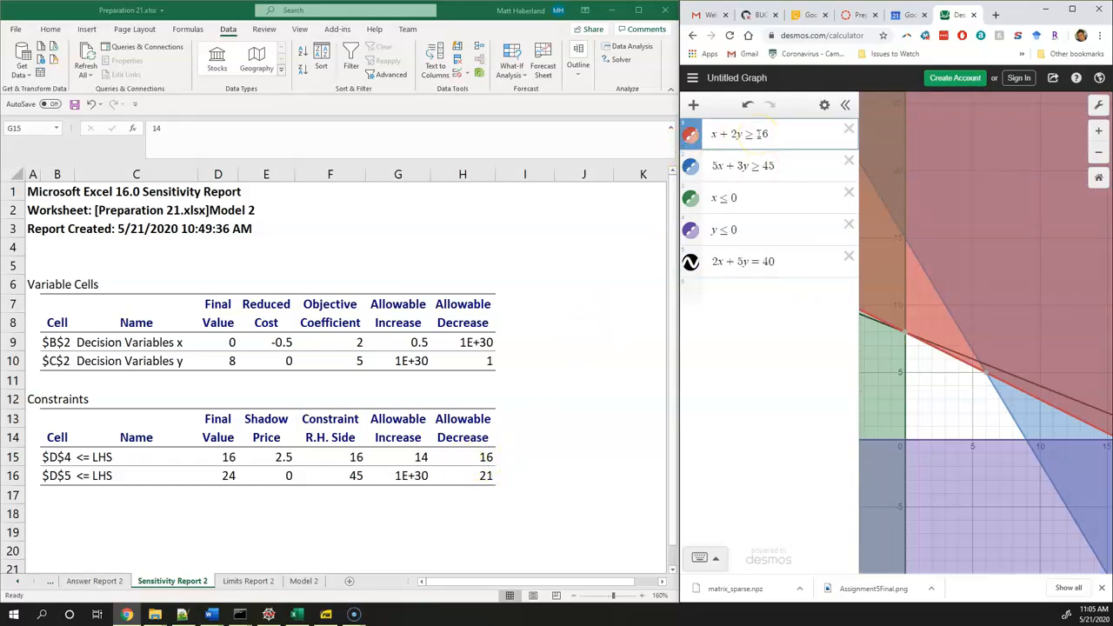
key(BackSpace)
text(1)
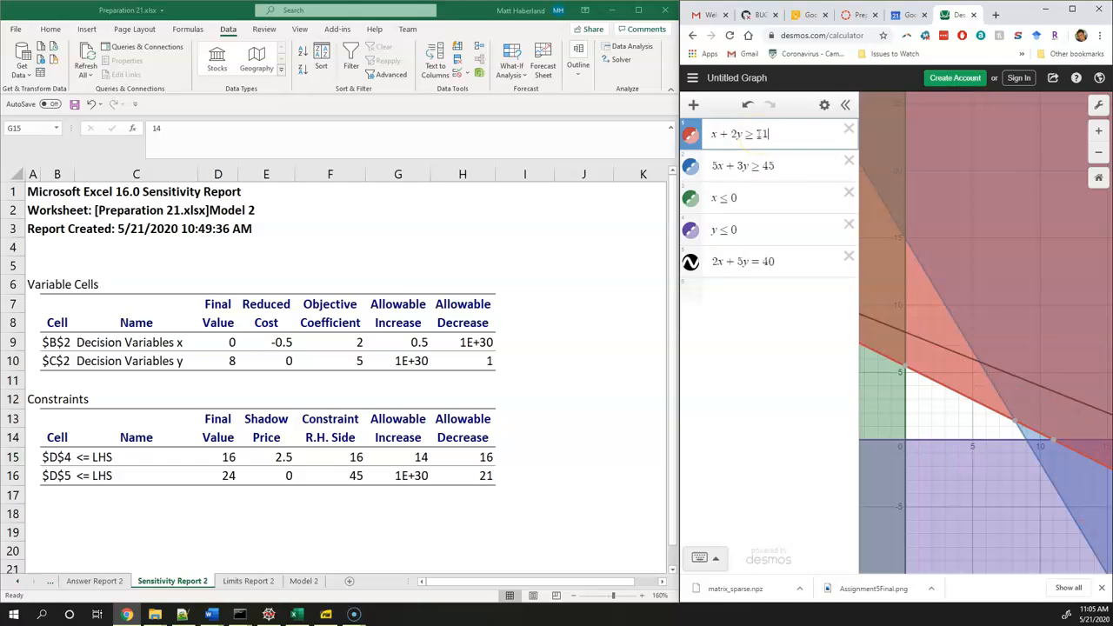
key(BackSpace)
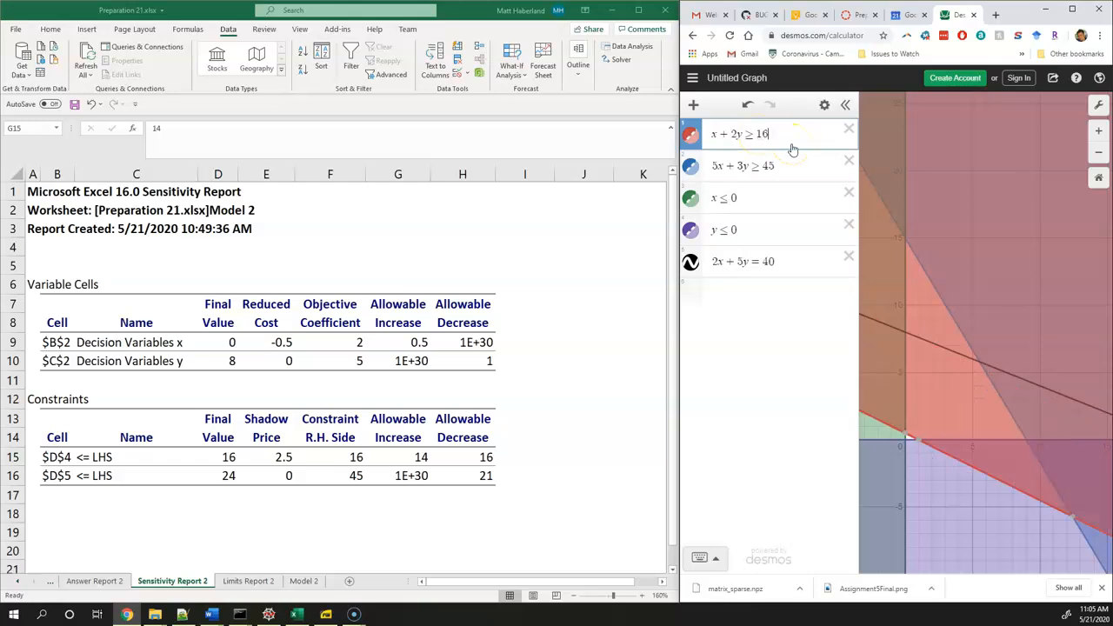
text(6)
text(-1)
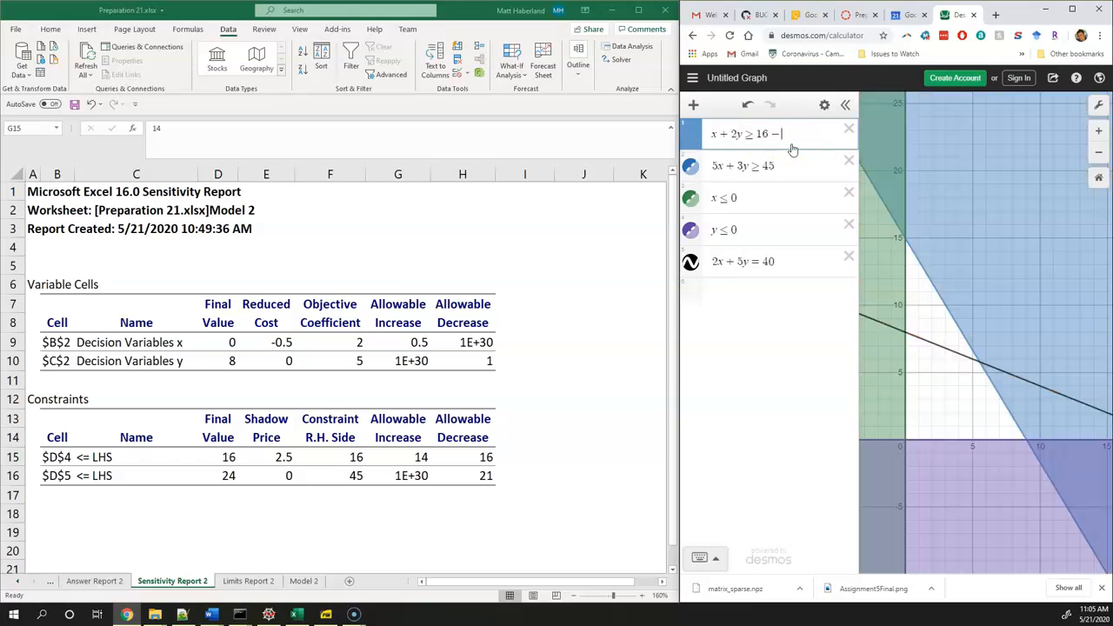
Set the red constraint to 16 − 1 and the objective line to 40 − 1 · 2.5, then check the y-axis corner
click(793, 261)
text(-1*2.5)
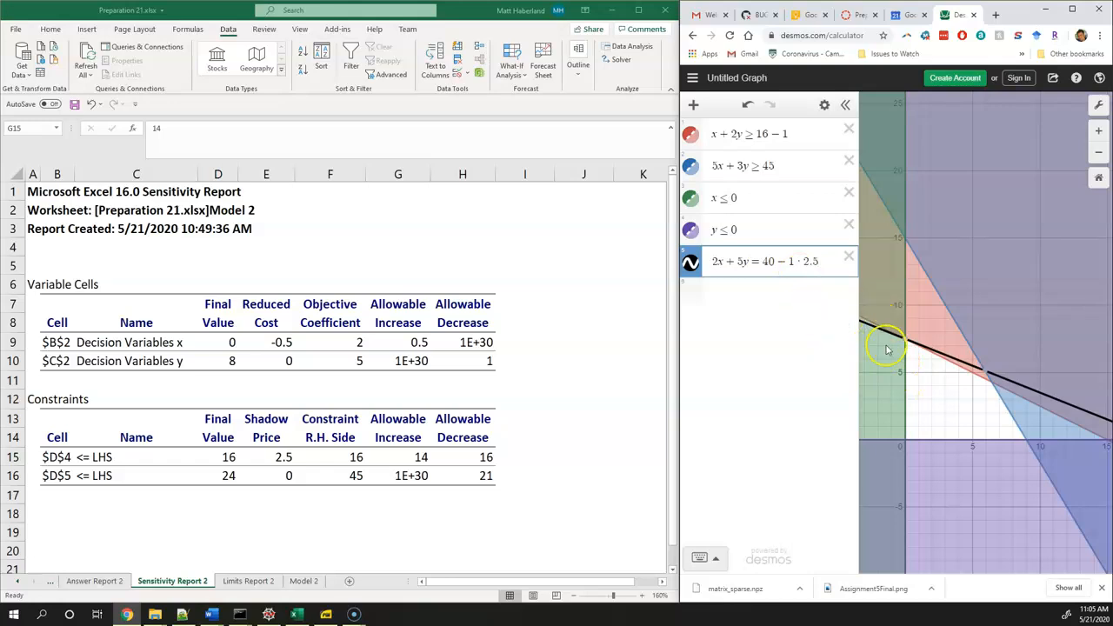
mouse_move(907, 344)
Apply the full allowable decrease as 16 − 16 in the red constraint and 40 − 16 · 2.5 in the objective line, and inspect the origin
click(798, 138)
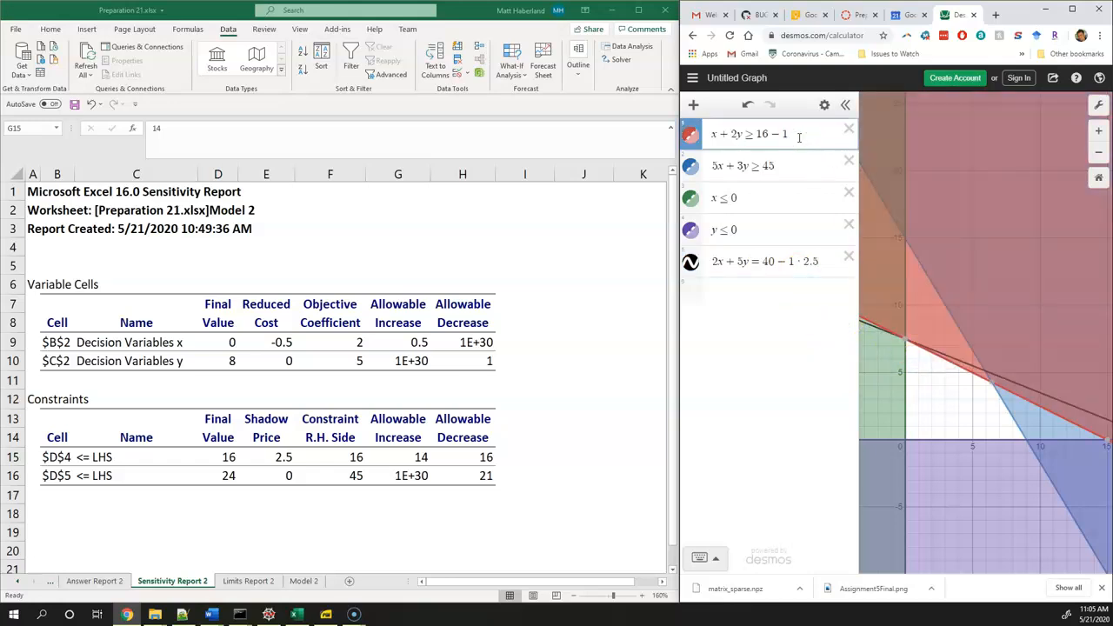
text(6)
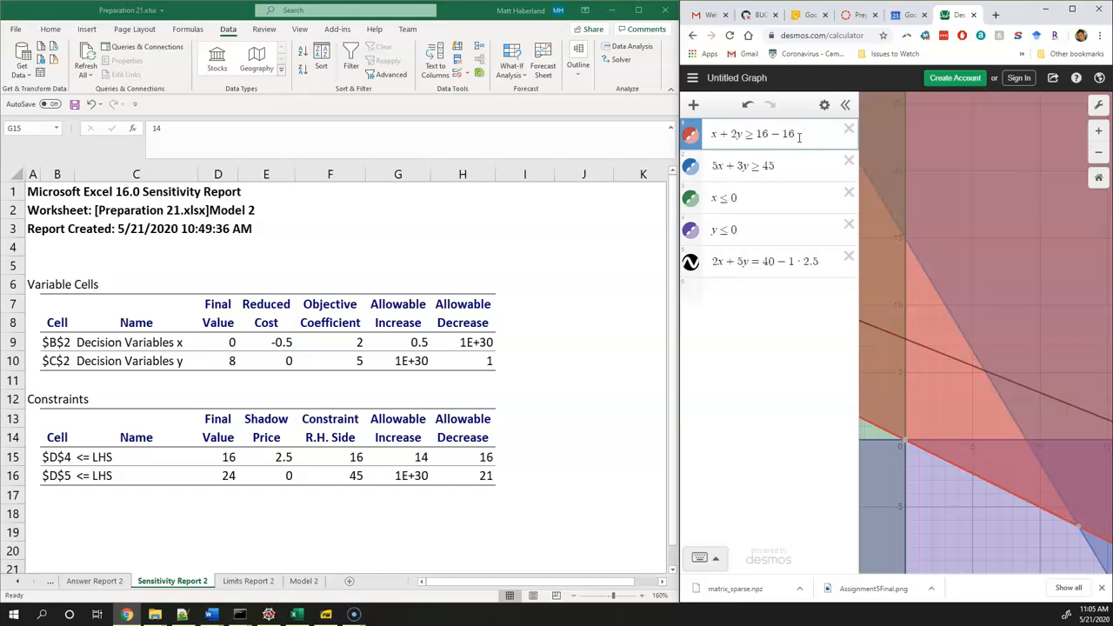
click(822, 261)
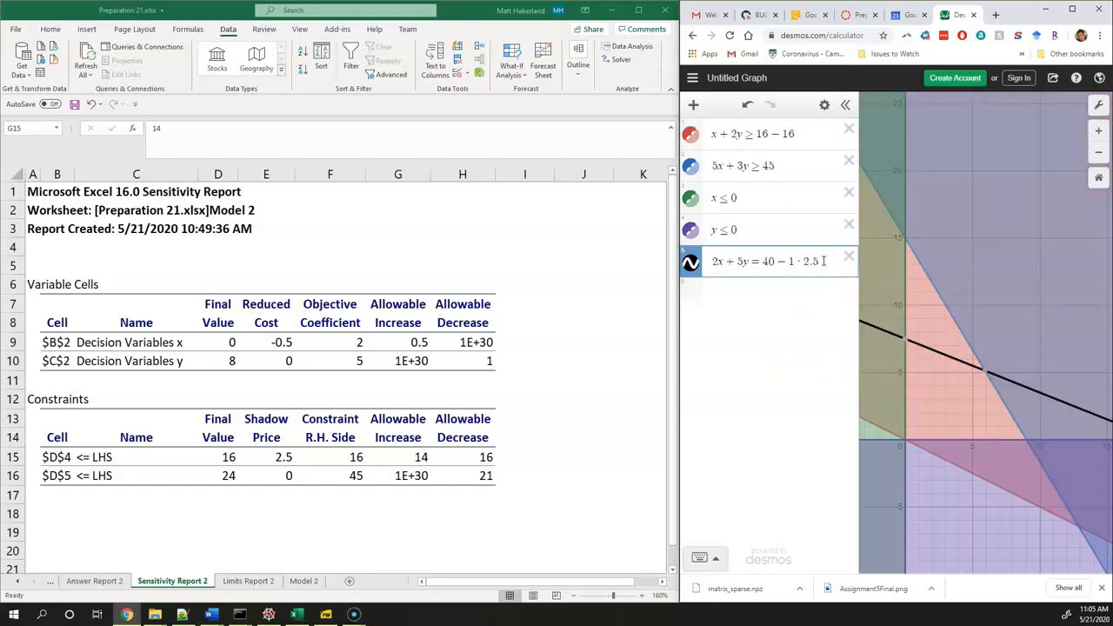
text(6)
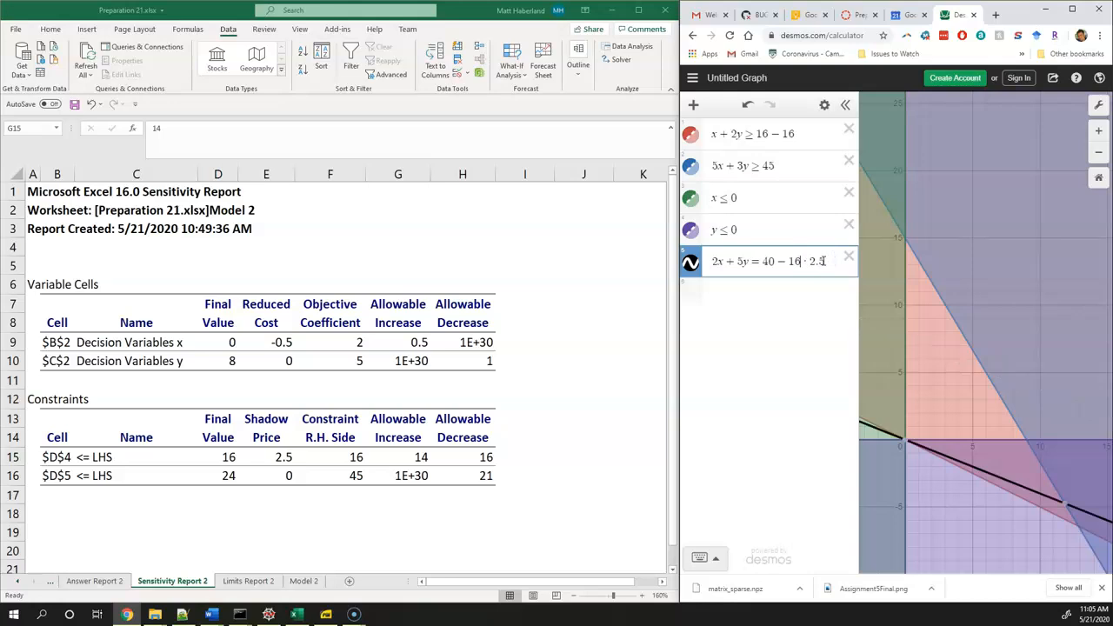
scroll(928, 457, up, 1)
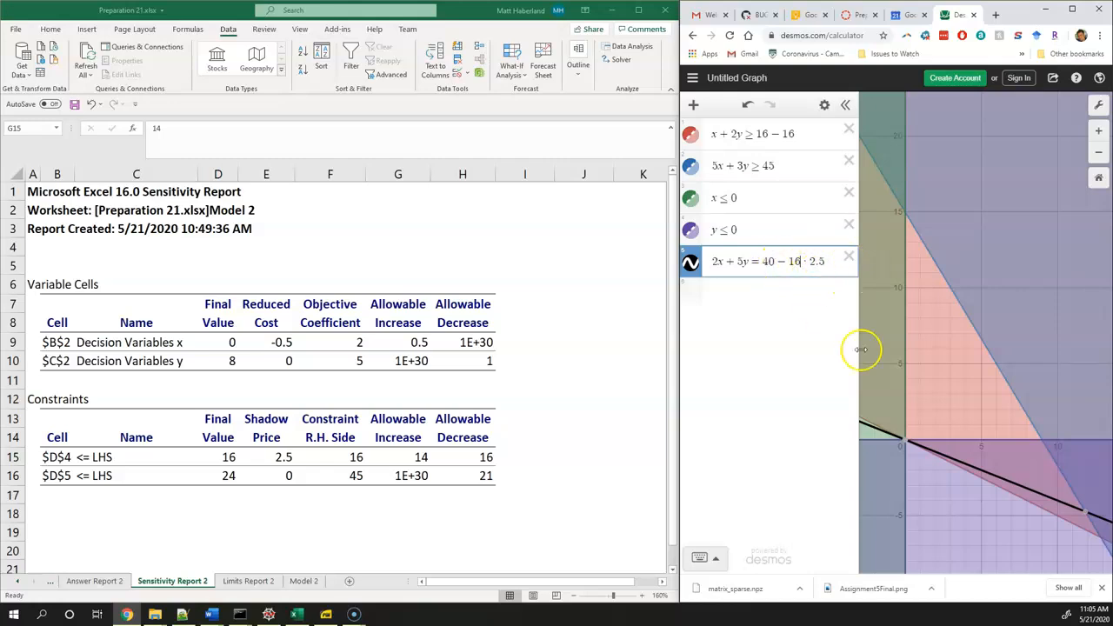
scroll(909, 439, up, 3)
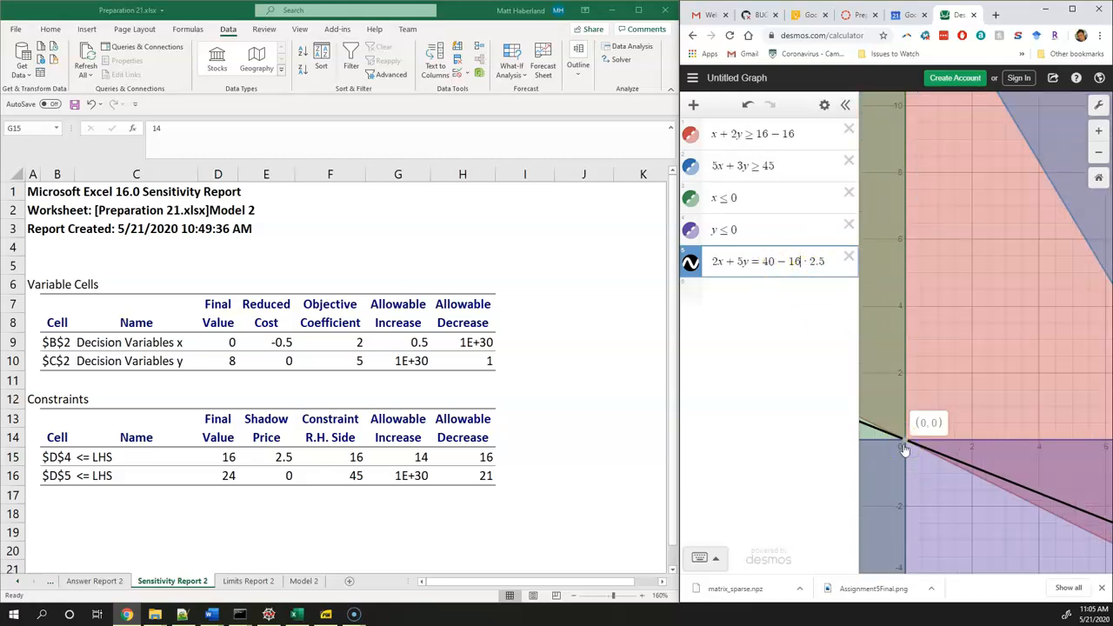
Exceed the allowable decrease by setting the red constraint's right-hand side to 16 − 17
click(796, 133)
key(BackSpace)
text(7)
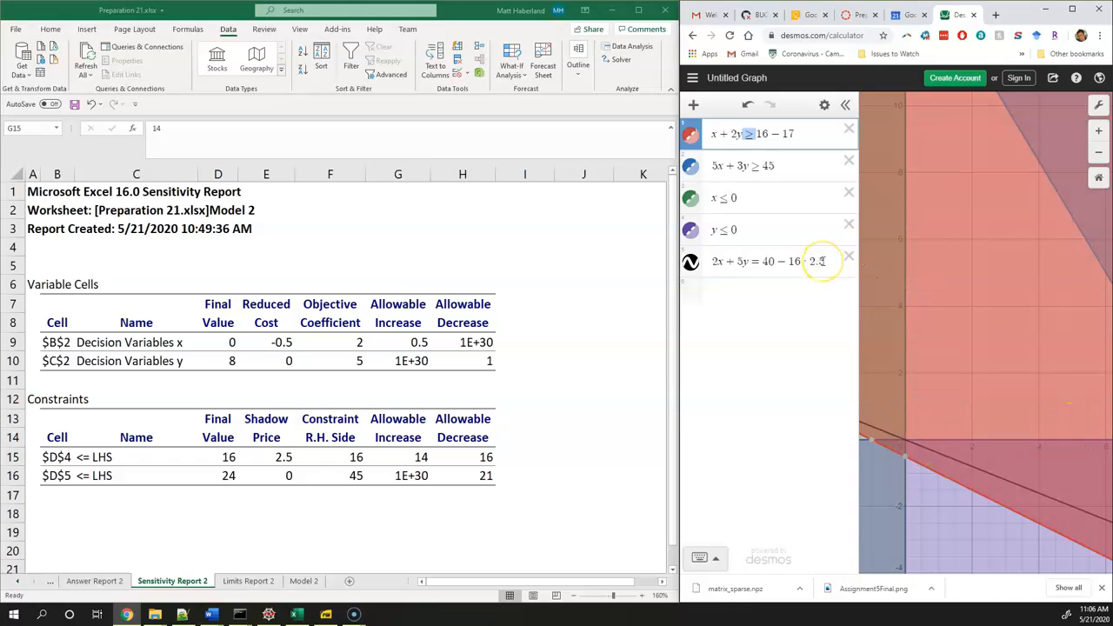
Remove the subtracted terms, restoring the objective line's right-hand side to 40 and the red constraint's to 16
drag(826, 261, 782, 262)
key(BackSpace)
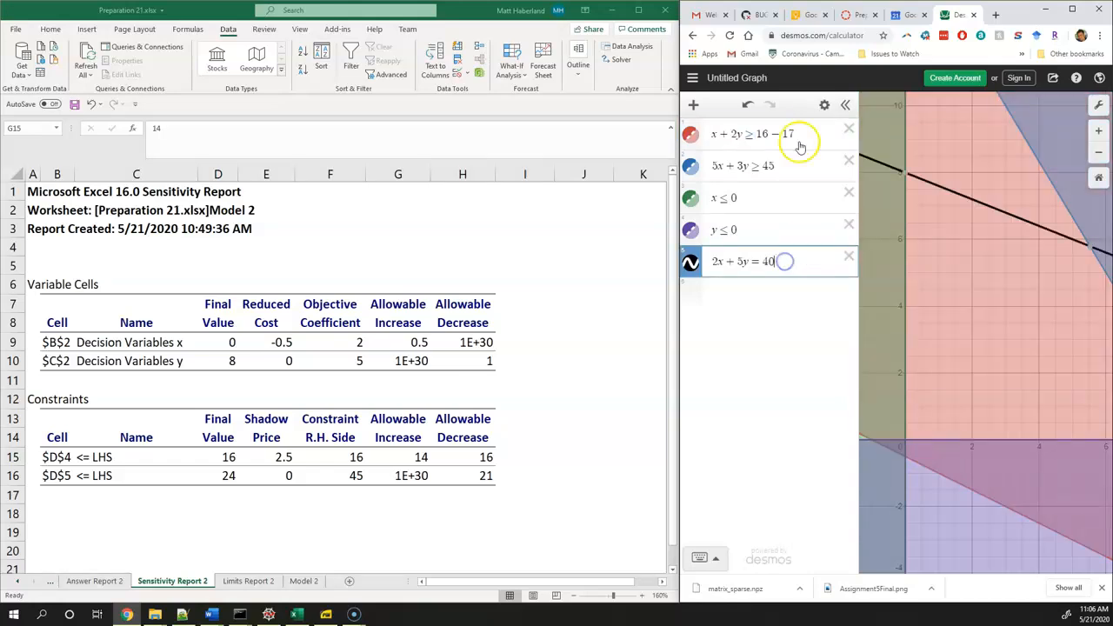
drag(796, 135, 771, 135)
key(BackSpace)
Select the second constraint's shadow price, then raise the blue constraint's right-hand side to 45 + 1 and on to 45 + 1000
click(281, 497)
click(292, 476)
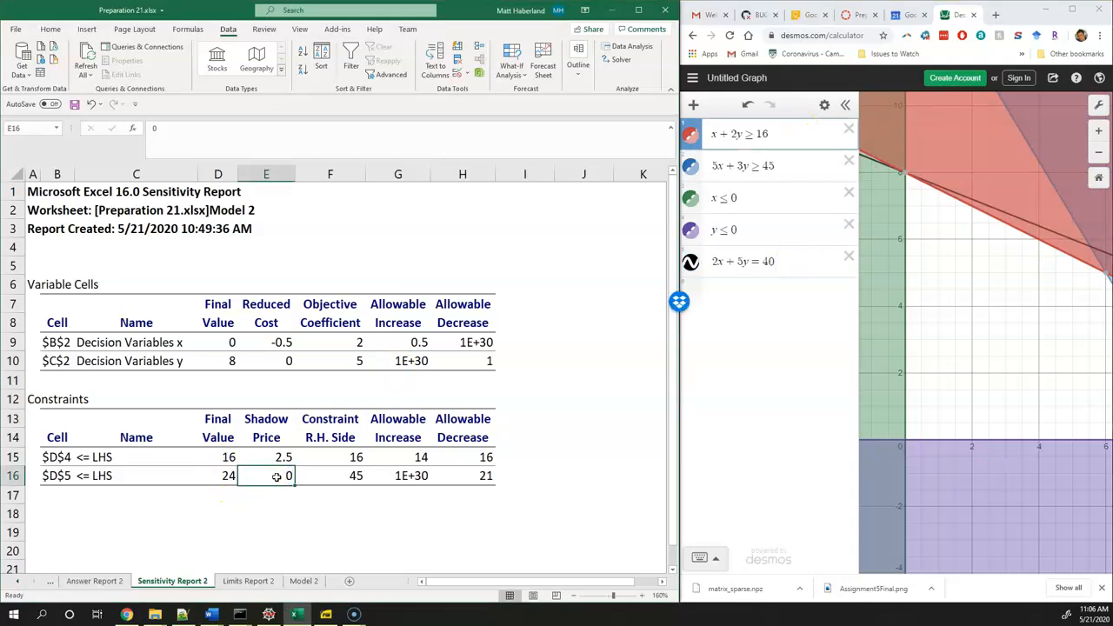
scroll(905, 455, down, 3)
click(1019, 361)
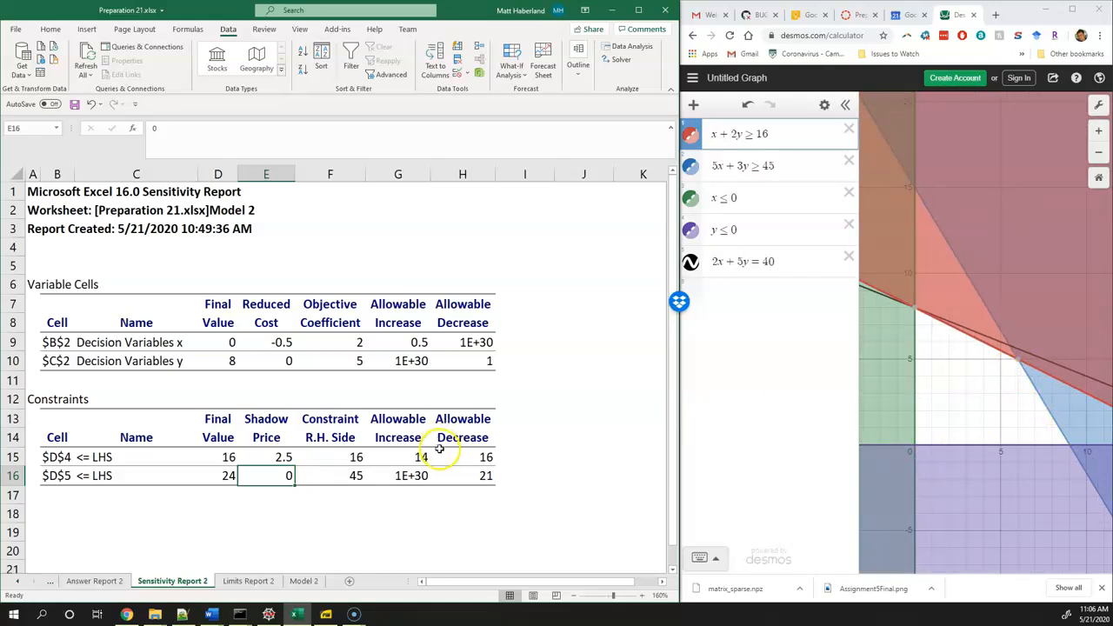
click(779, 169)
text(+ 1/)
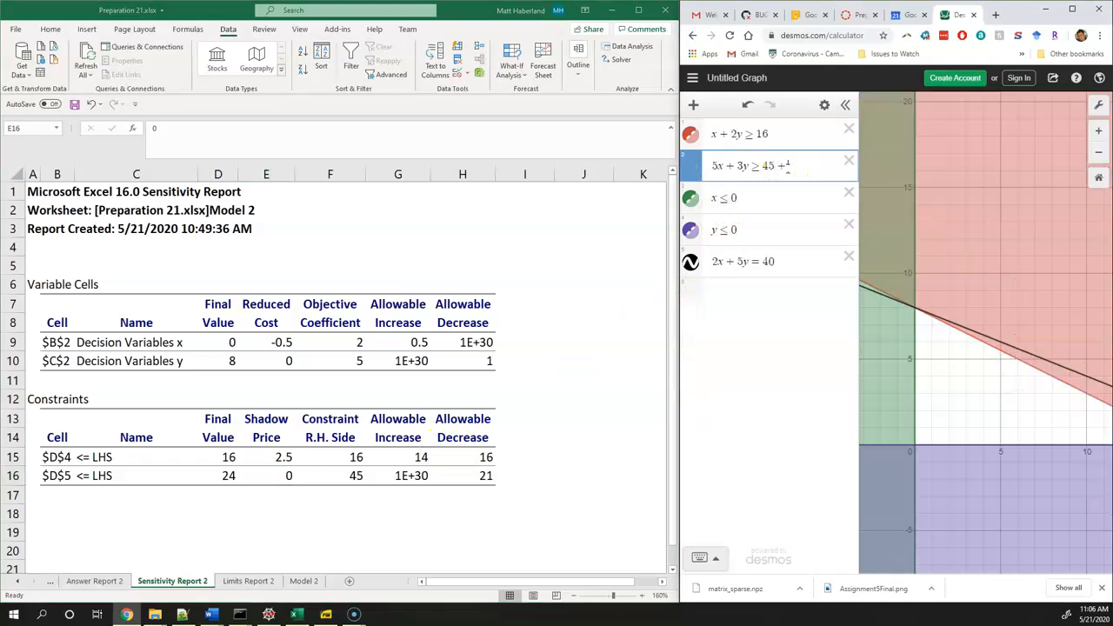
text(1)
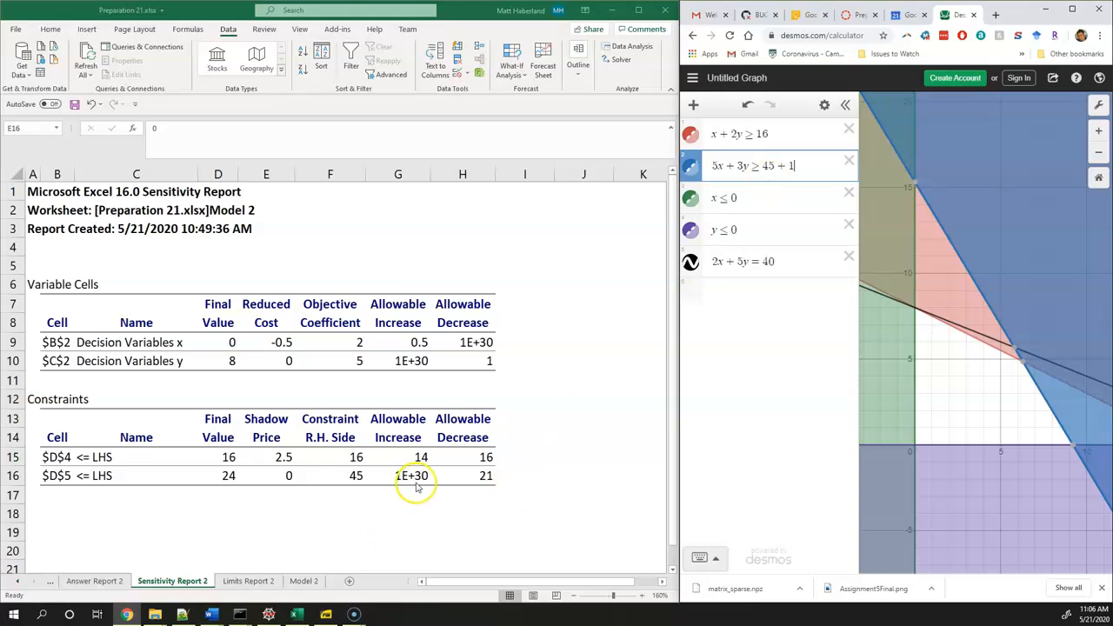
text(000)
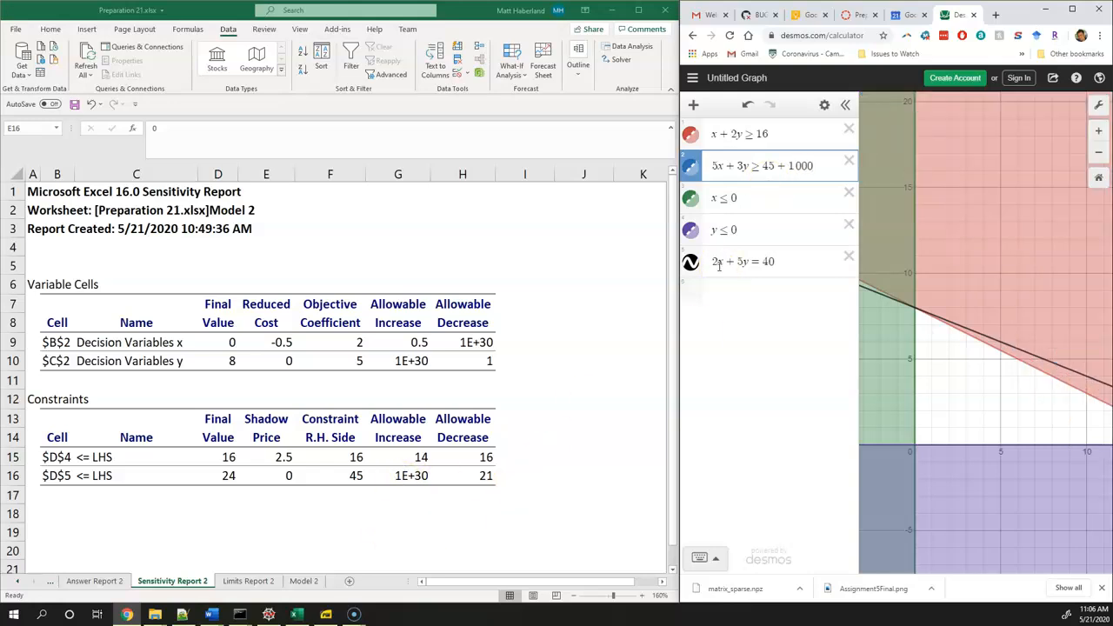
Set the blue constraint to 45 − 21, check the y-axis corner, and exceed the allowable decrease with 45 − 22
key(BackSpace)
key(BackSpace)
key(BackSpace)
key(BackSpace)
key(BackSpace)
text(-21)
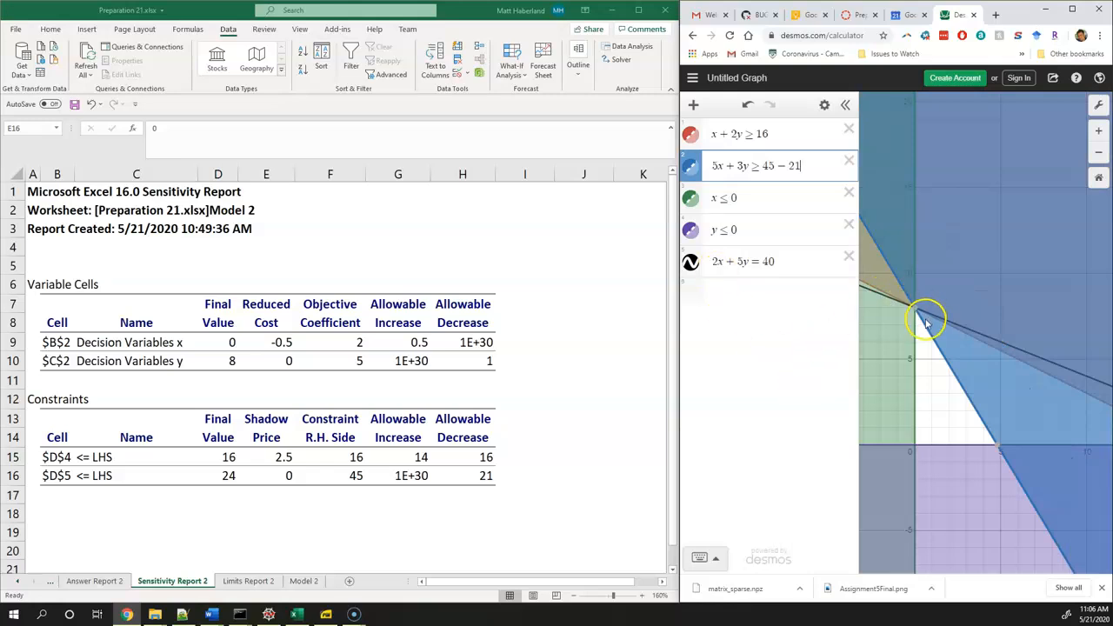
mouse_move(915, 314)
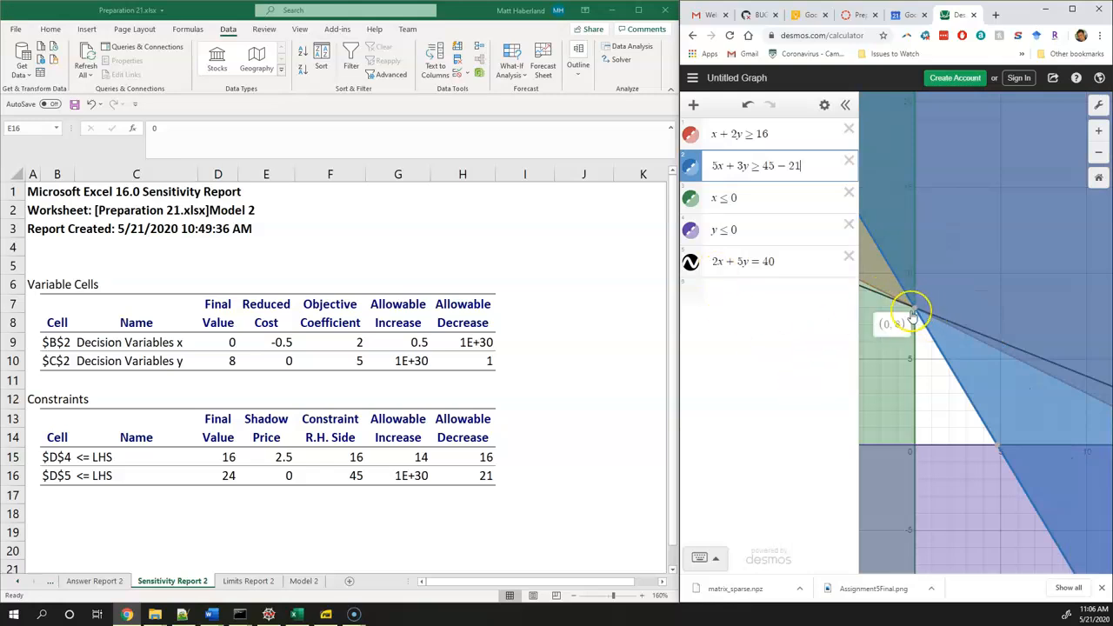
key(BackSpace)
text(2)
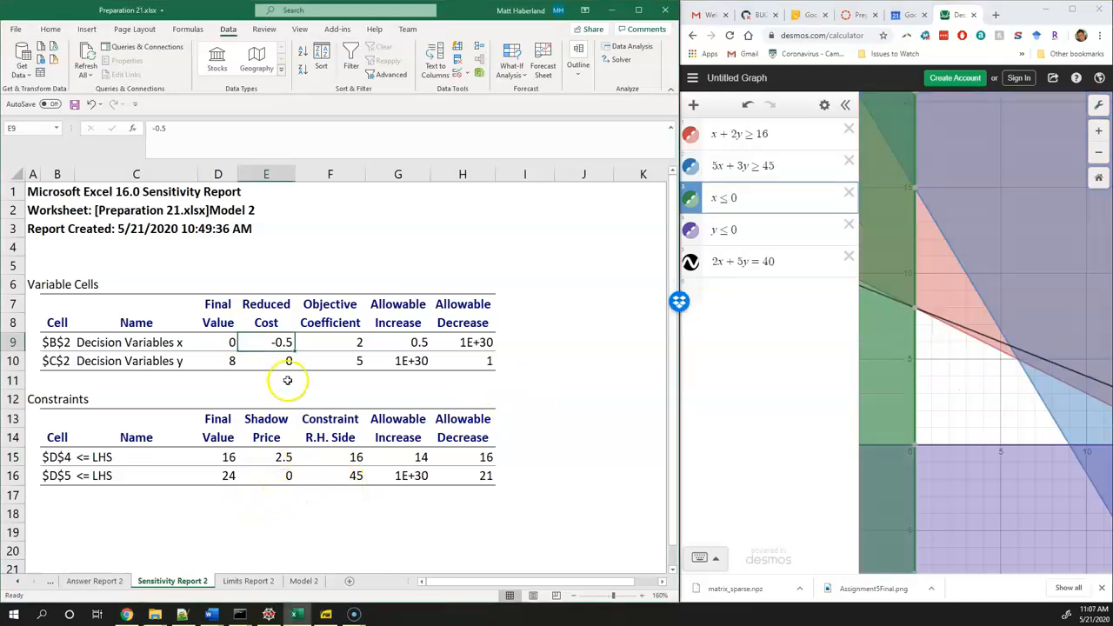
Examine decision variable x's reduced cost and the final values in the report alongside the graph's x ≤ 0 constraint
click(287, 380)
click(279, 342)
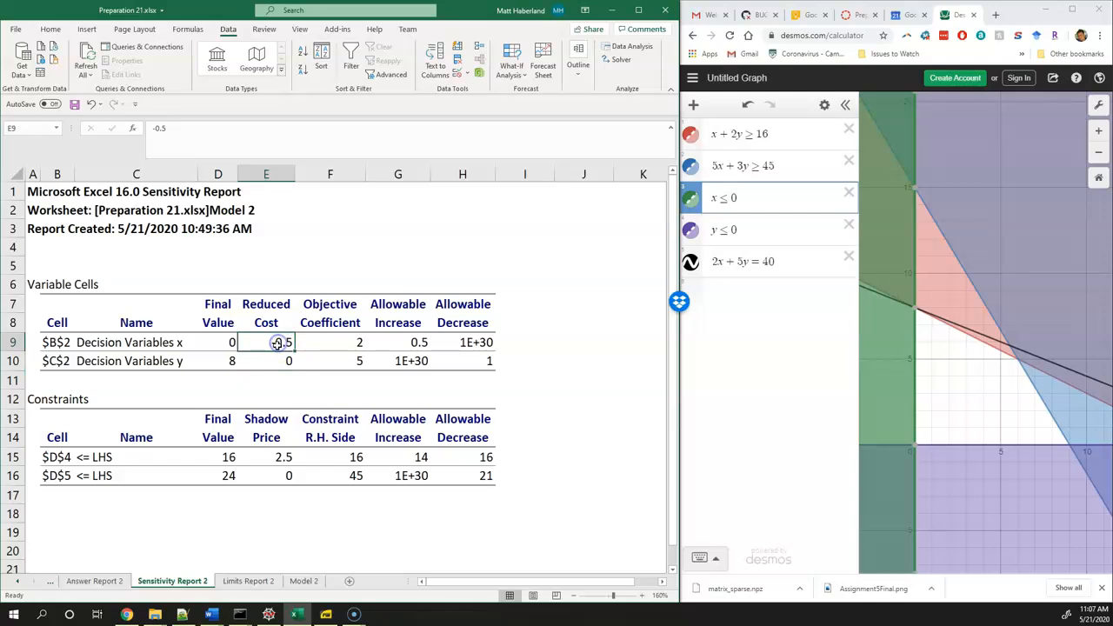
click(161, 343)
click(278, 343)
click(275, 350)
click(735, 197)
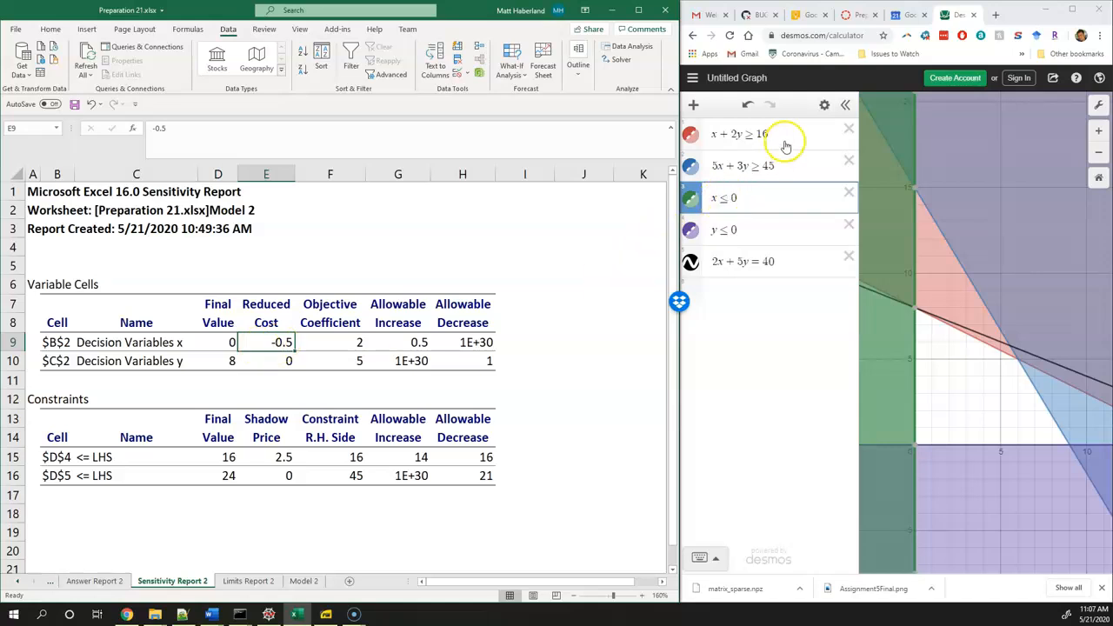
click(221, 456)
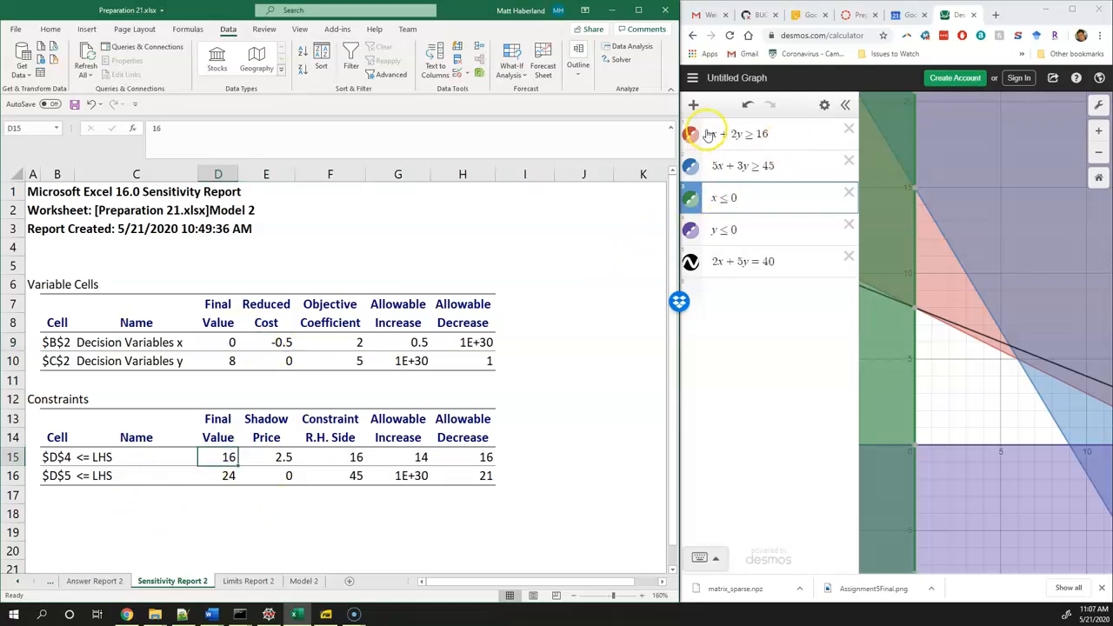
click(169, 342)
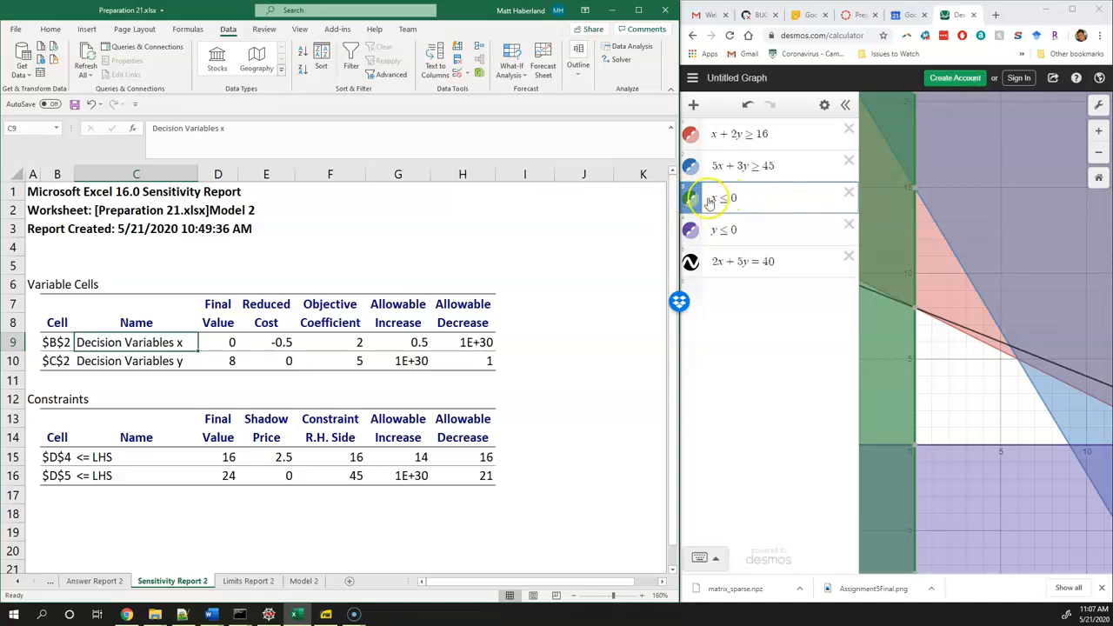
click(277, 343)
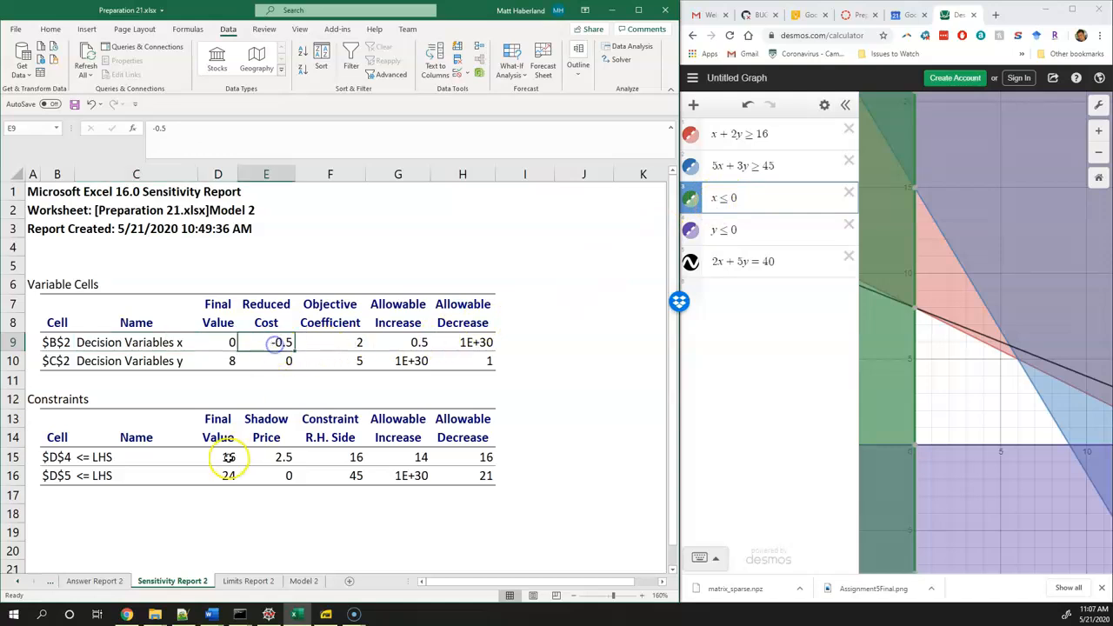
Set the green constraint to x ≤ 0 + 1 and the objective line's right-hand side to 40 − 0.5
click(752, 195)
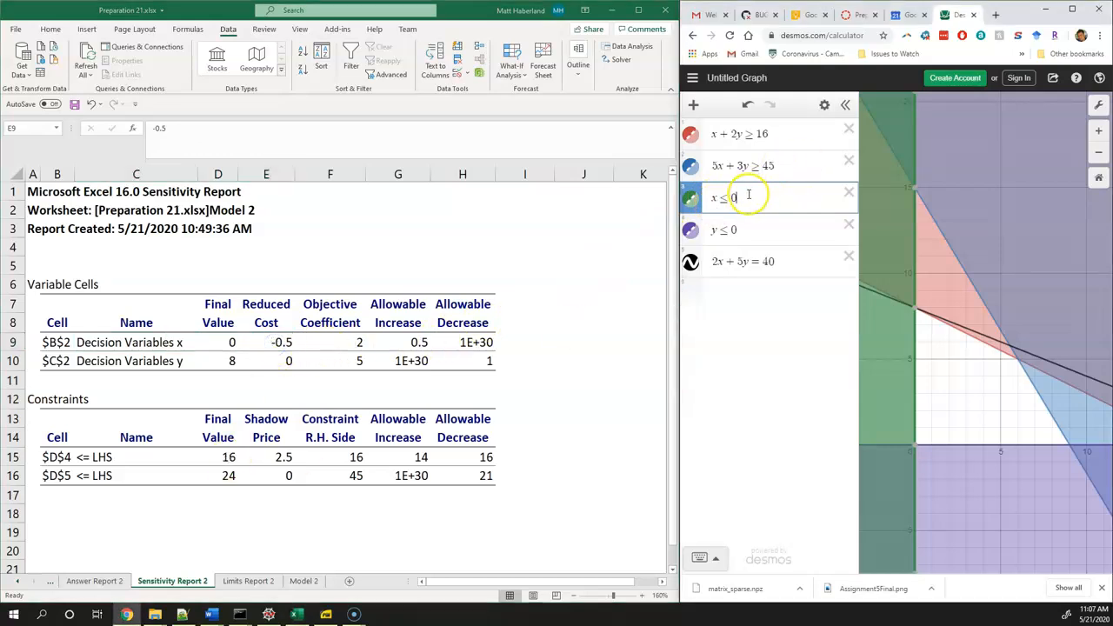
text(+1)
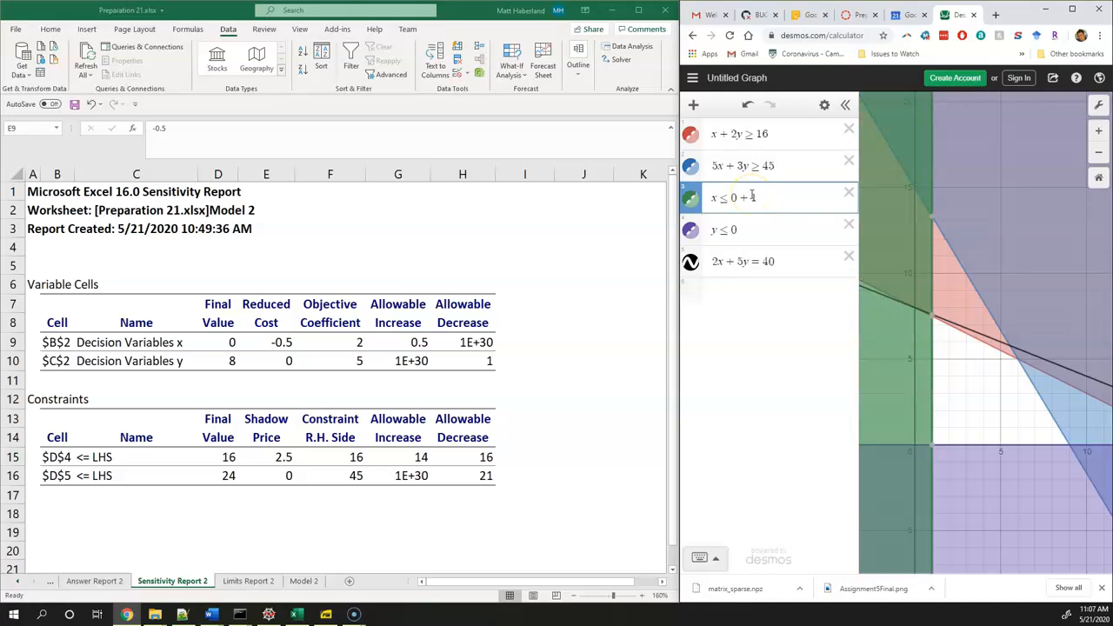
click(783, 260)
text(-0.5)
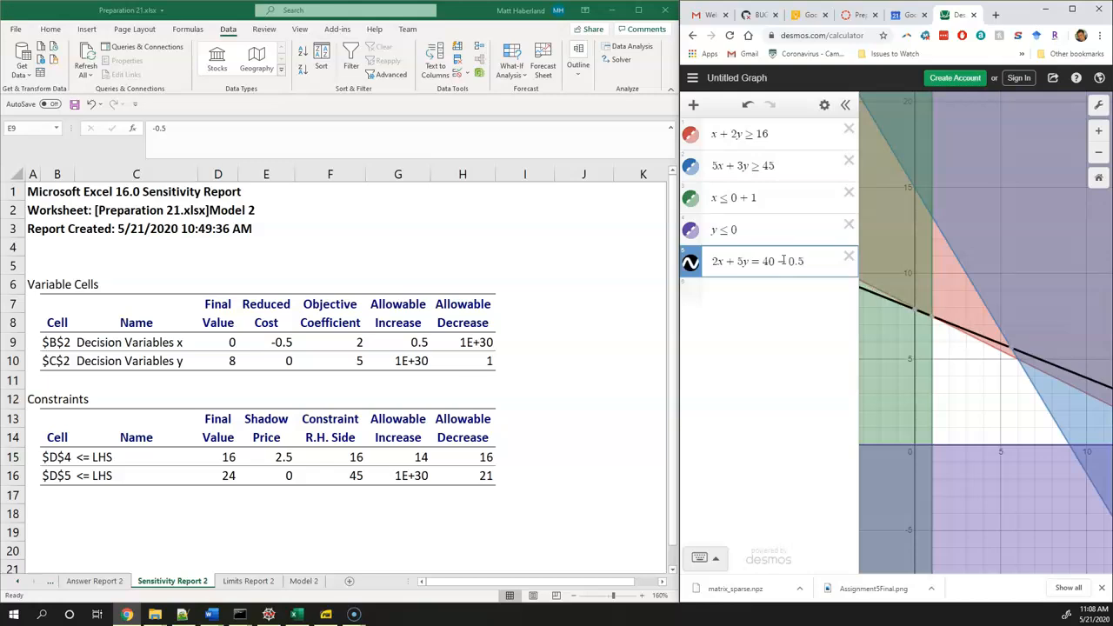
scroll(928, 318, up, 5)
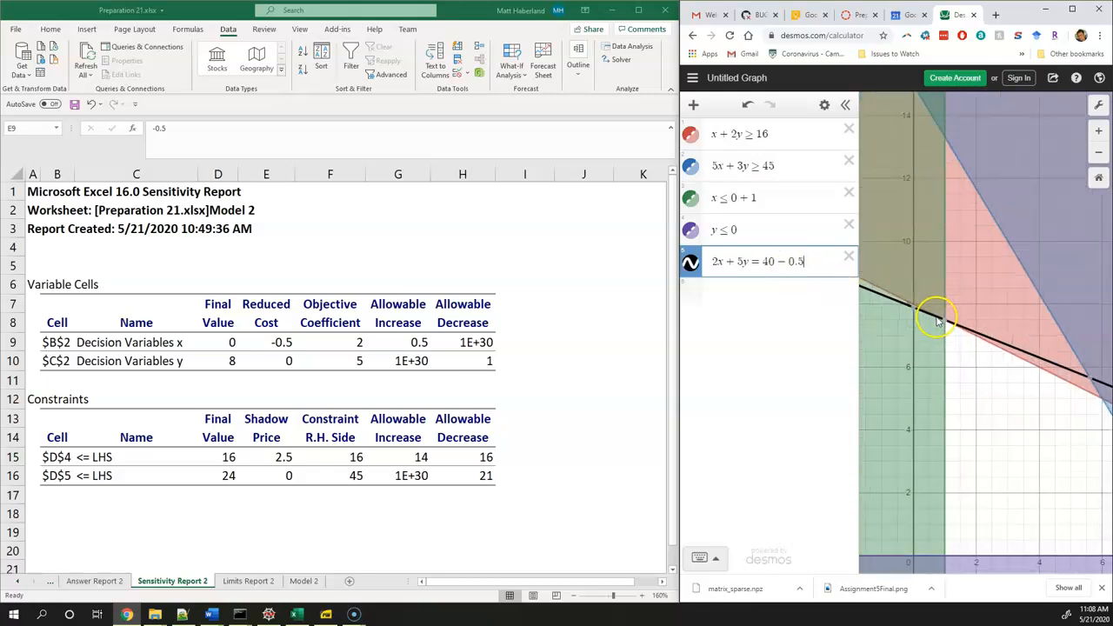
Change the green constraint to x ≤ 0 + 2 and the objective line to 40 − 0.5 · 2, then check the corner where they meet
click(758, 196)
key(BackSpace)
text(2)
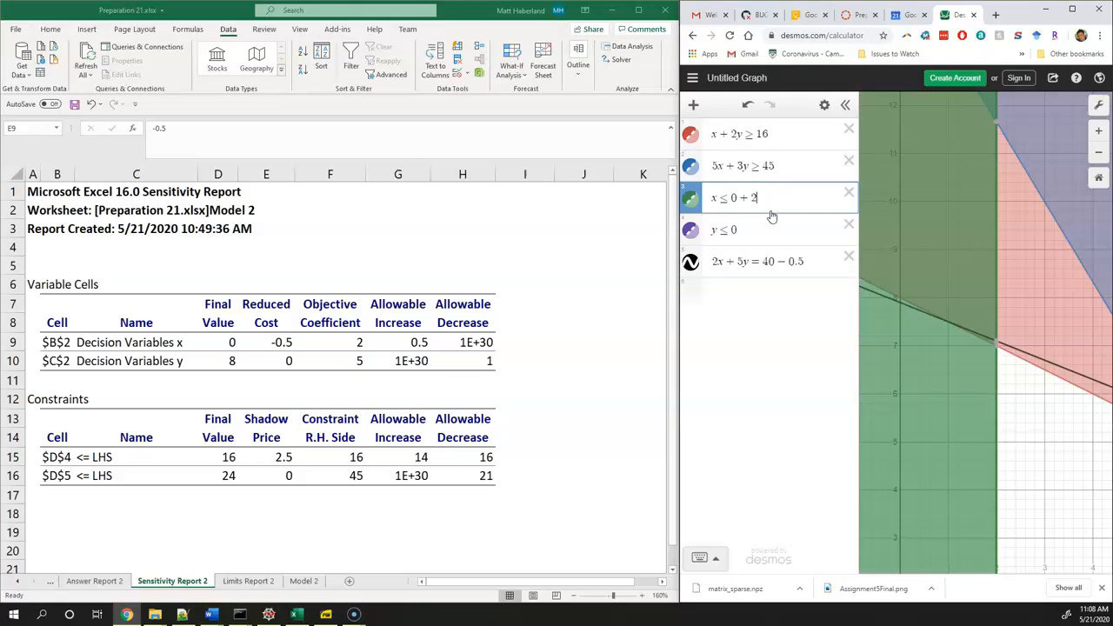
click(814, 261)
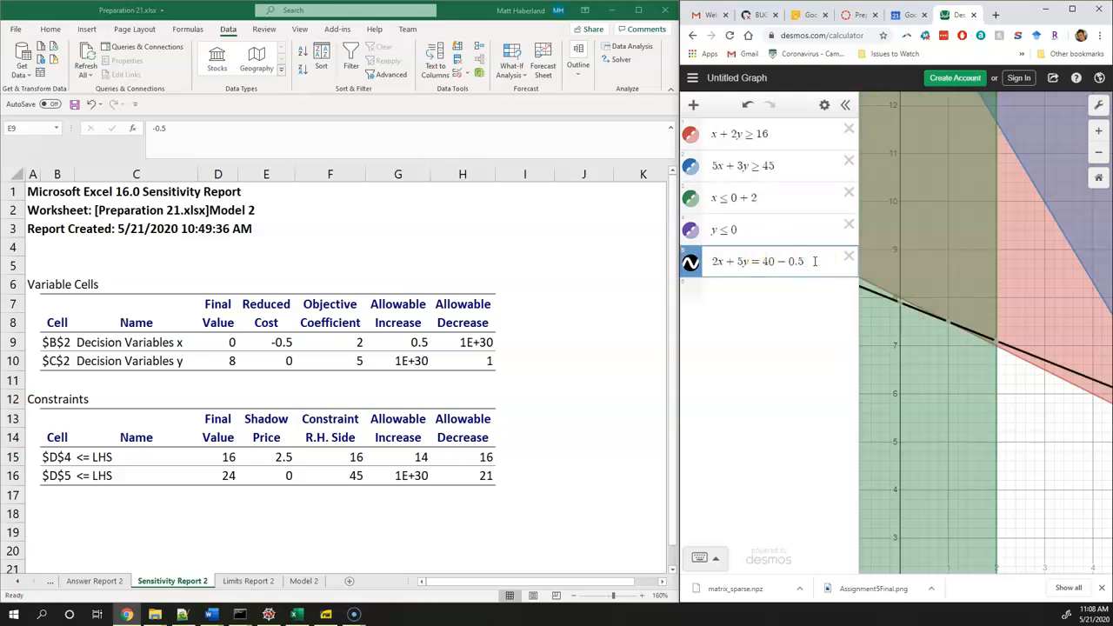
text(*2)
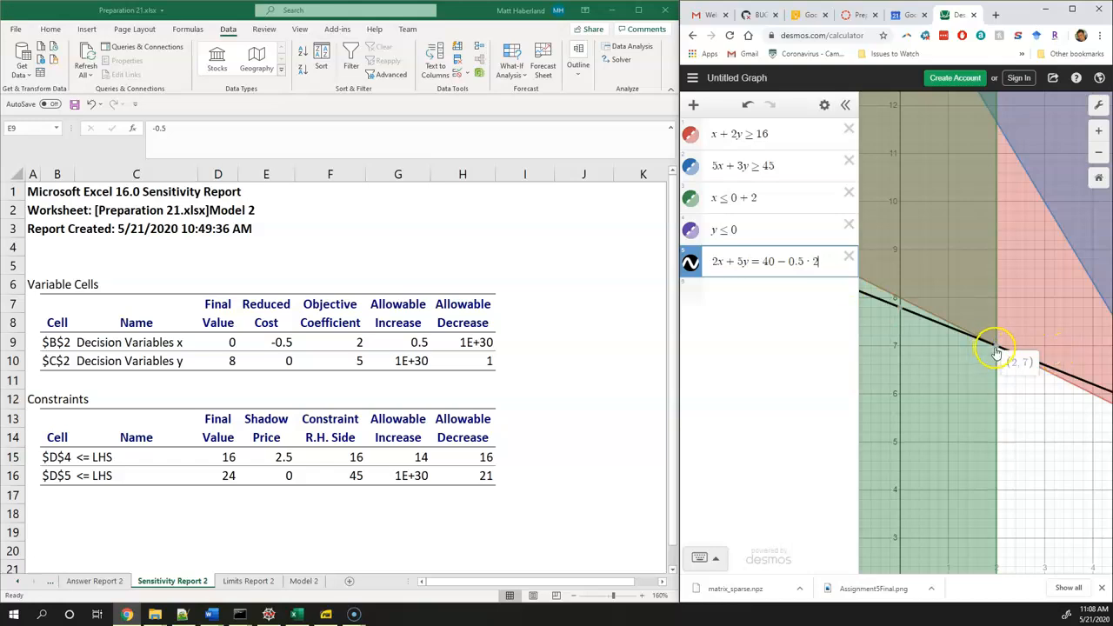
scroll(988, 408, down, 5)
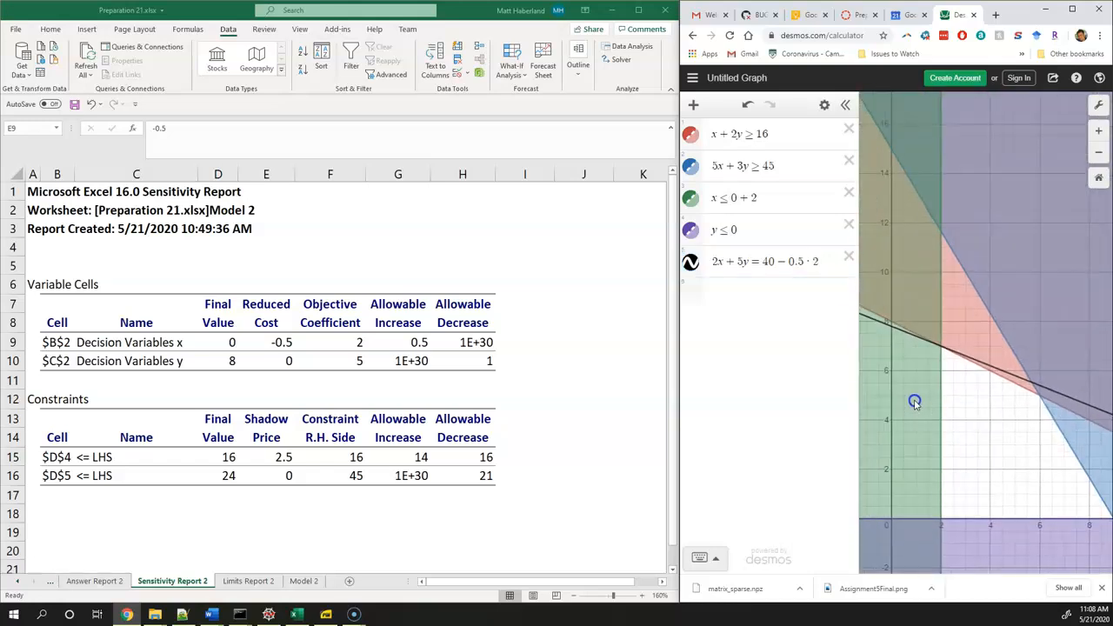
Remove the reduced-cost term from the objective line, restoring its right-hand side to 40
click(817, 261)
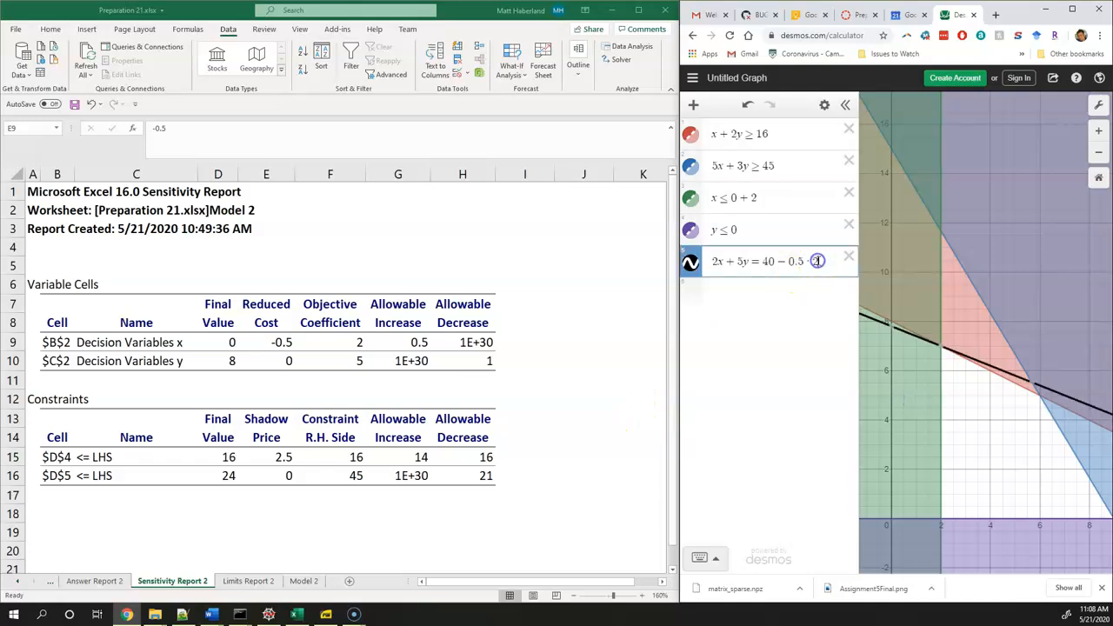
key(BackSpace)
key(BackSpace)
key(BackSpace)
key(BackSpace)
key(BackSpace)
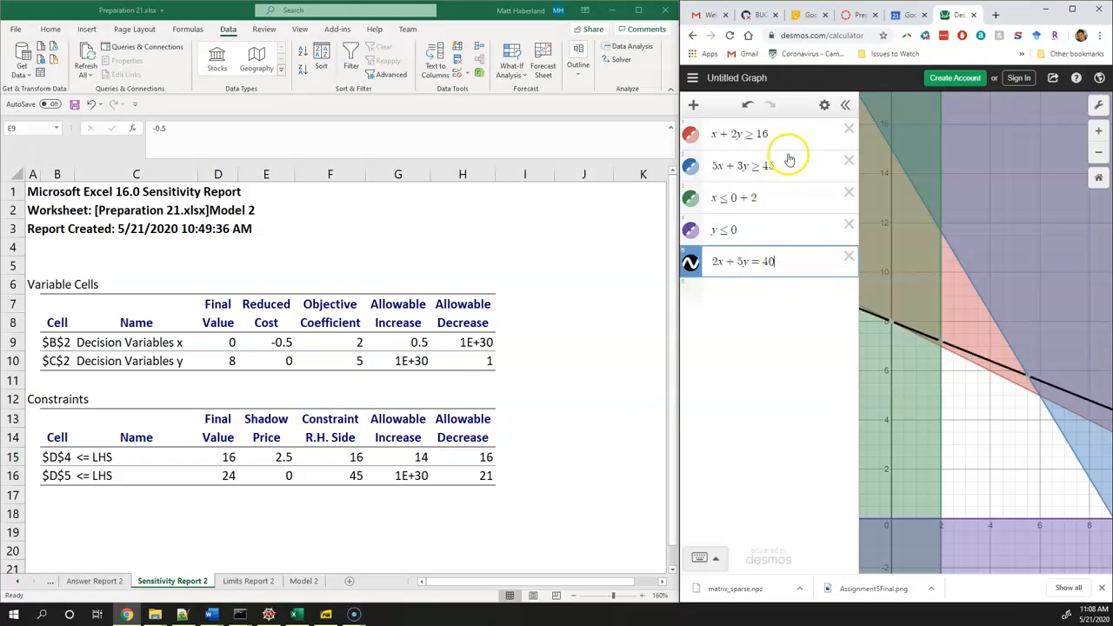
Compare x's reduced cost with its objective coefficient's allowable increase, then look at y's reduced cost
click(278, 342)
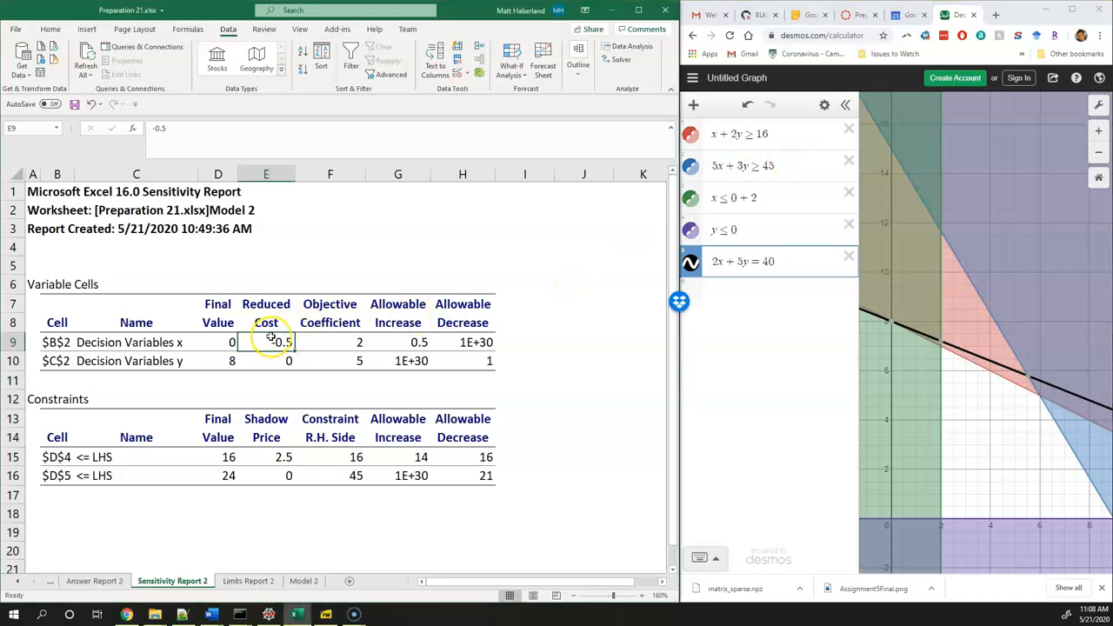
click(397, 342)
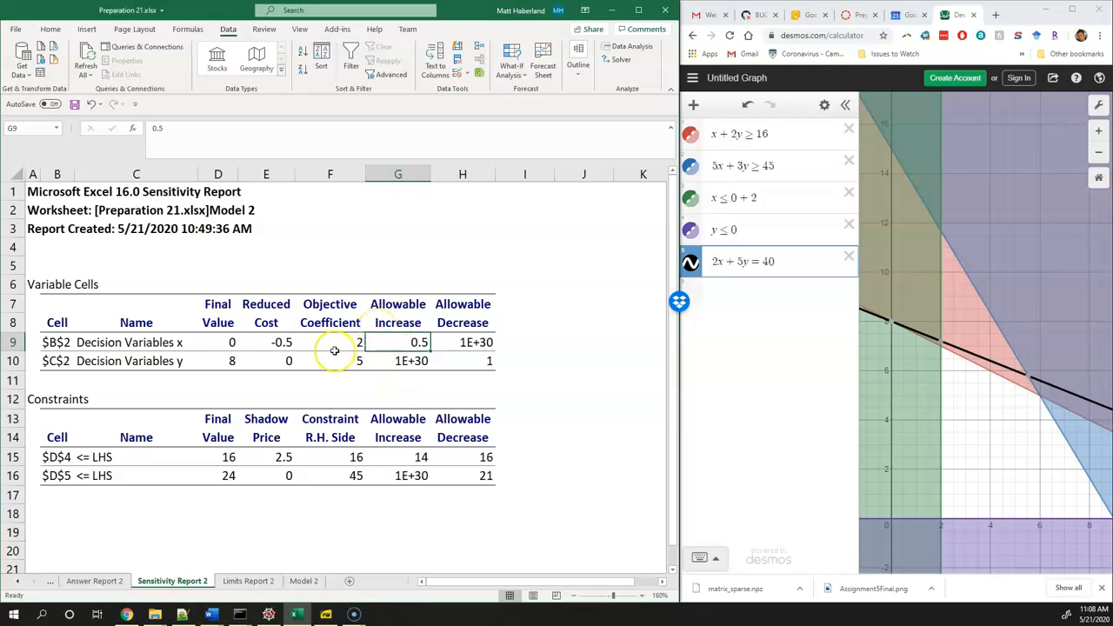
click(275, 342)
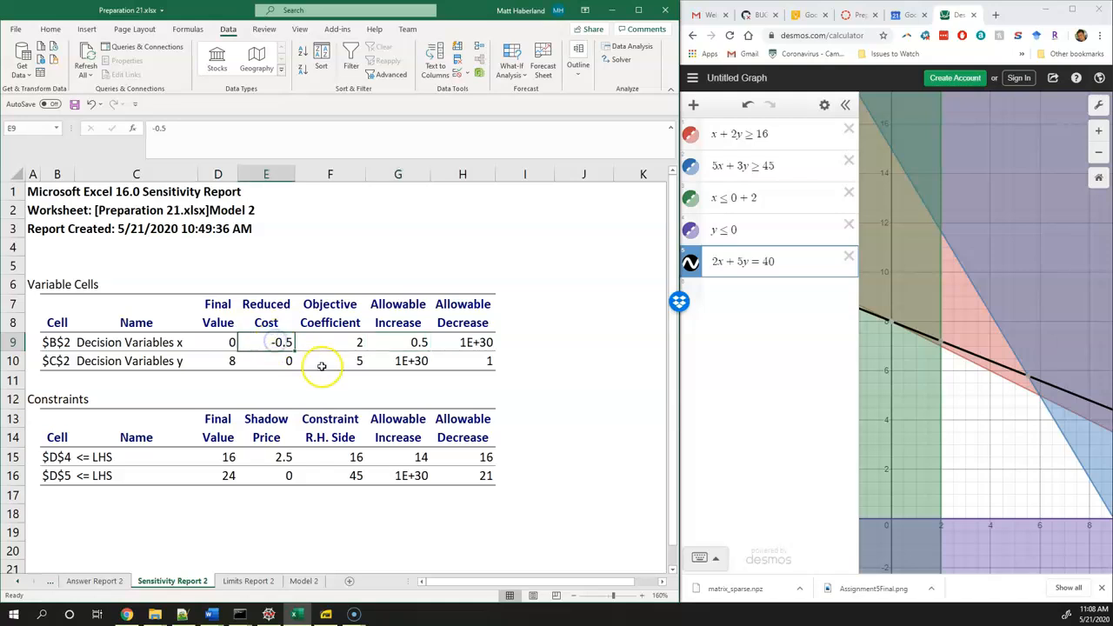
click(404, 342)
click(283, 342)
click(384, 341)
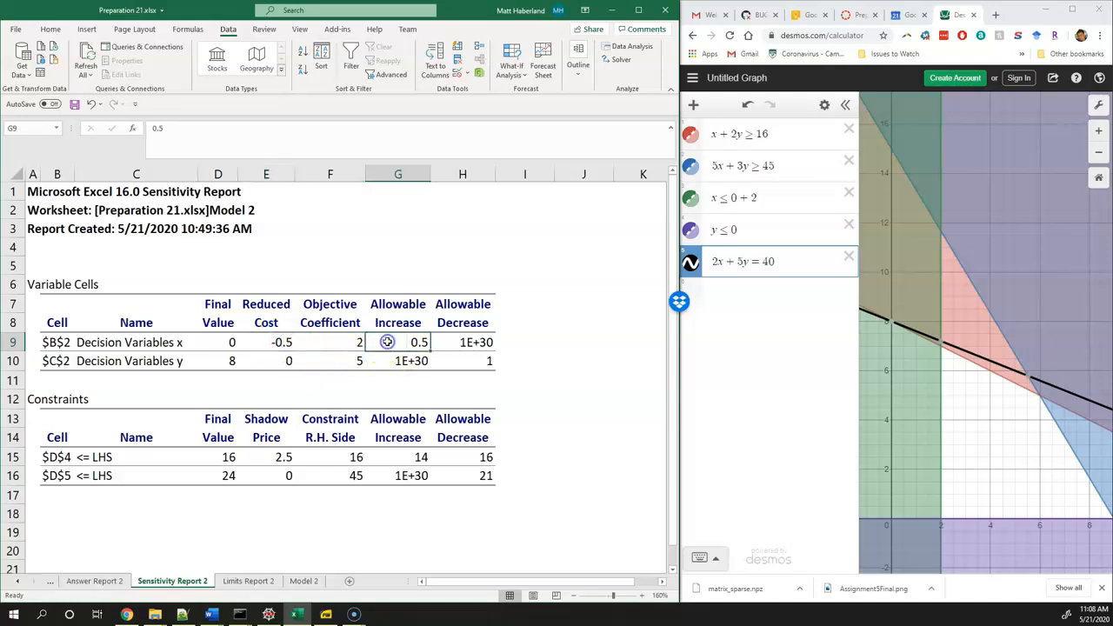
click(280, 341)
click(287, 360)
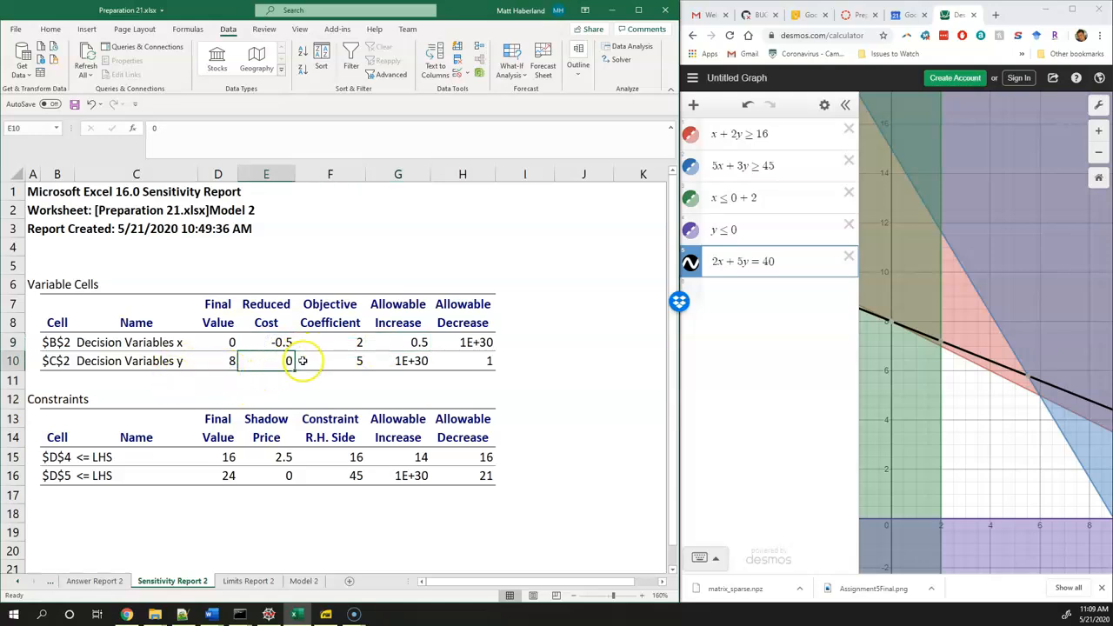
Remove the added 2 from the green constraint, restoring it to x ≤ 0
click(733, 229)
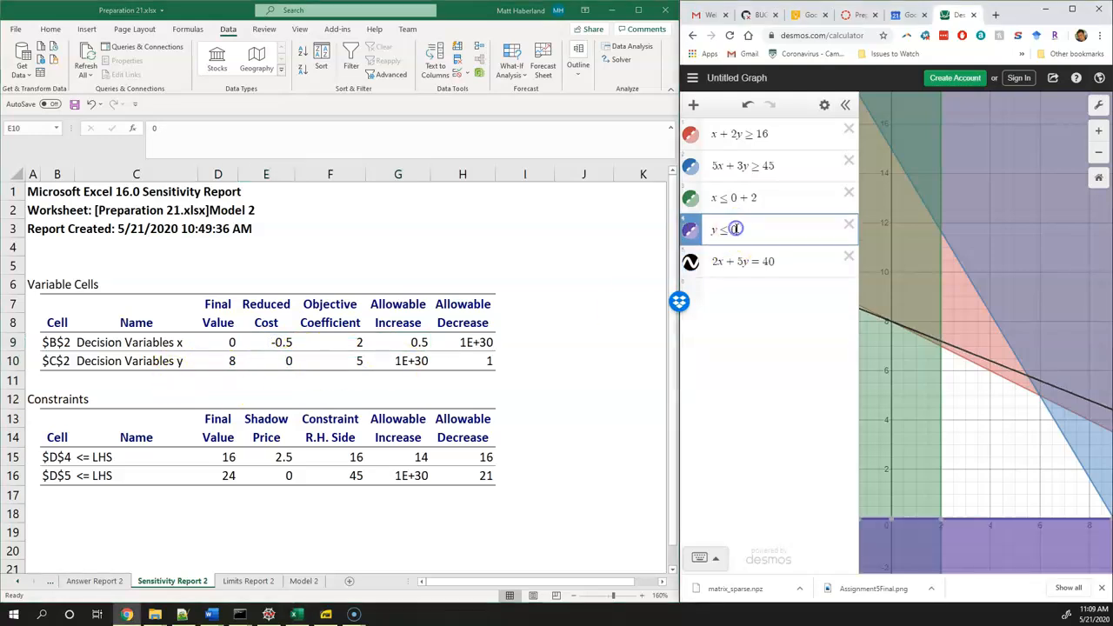
click(765, 198)
key(BackSpace)
key(BackSpace)
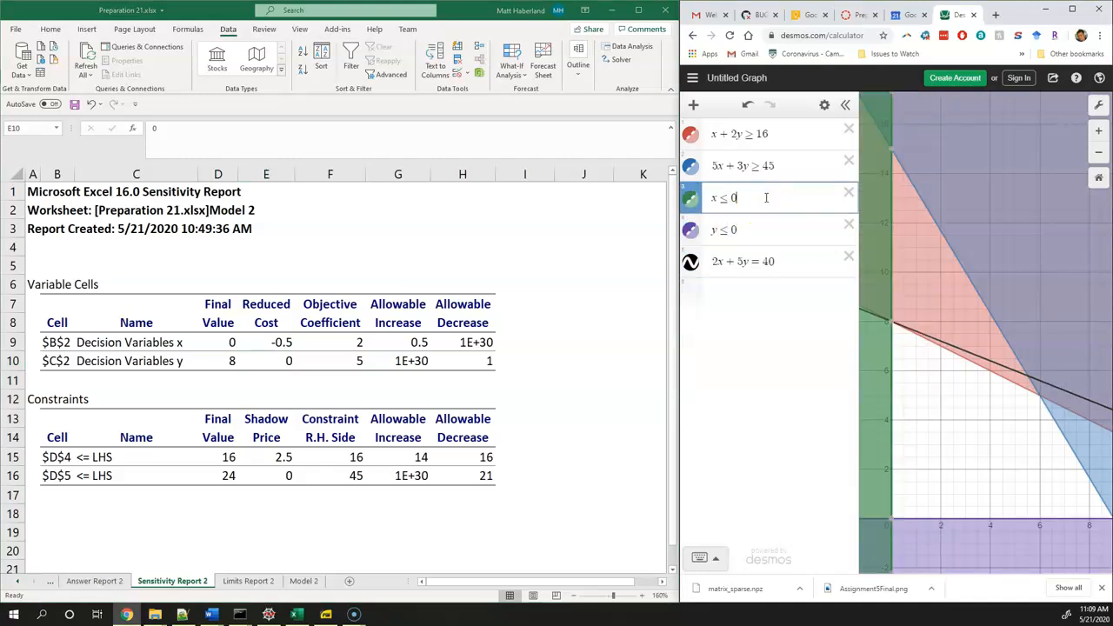
Relate the y ≤ 0 constraint to y's reduced cost, then open the Limits Report 2 sheet
click(758, 224)
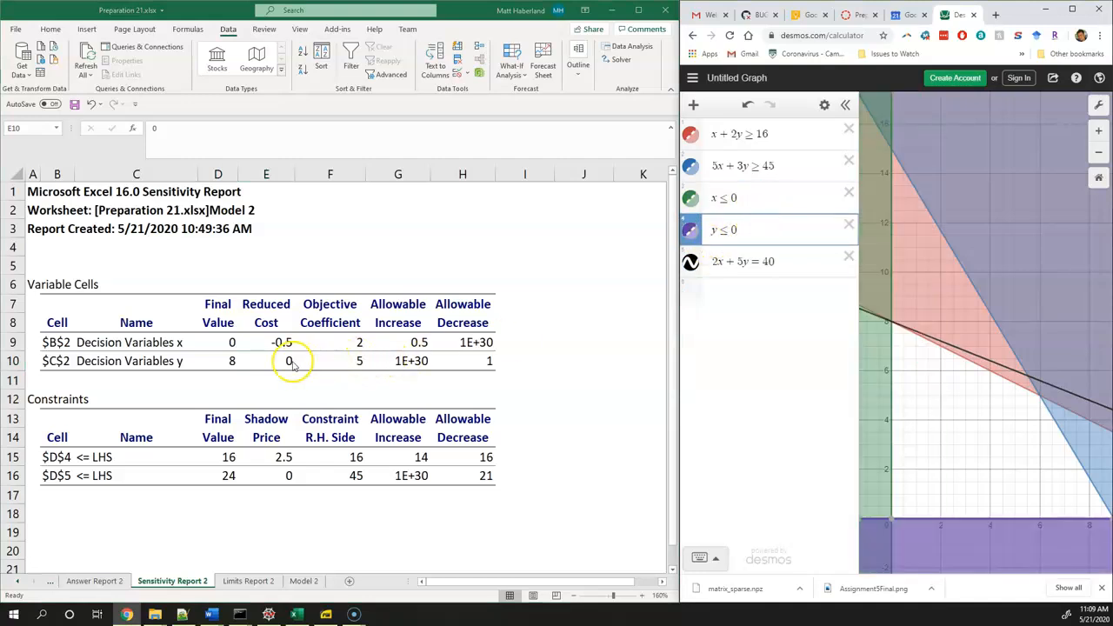
click(783, 230)
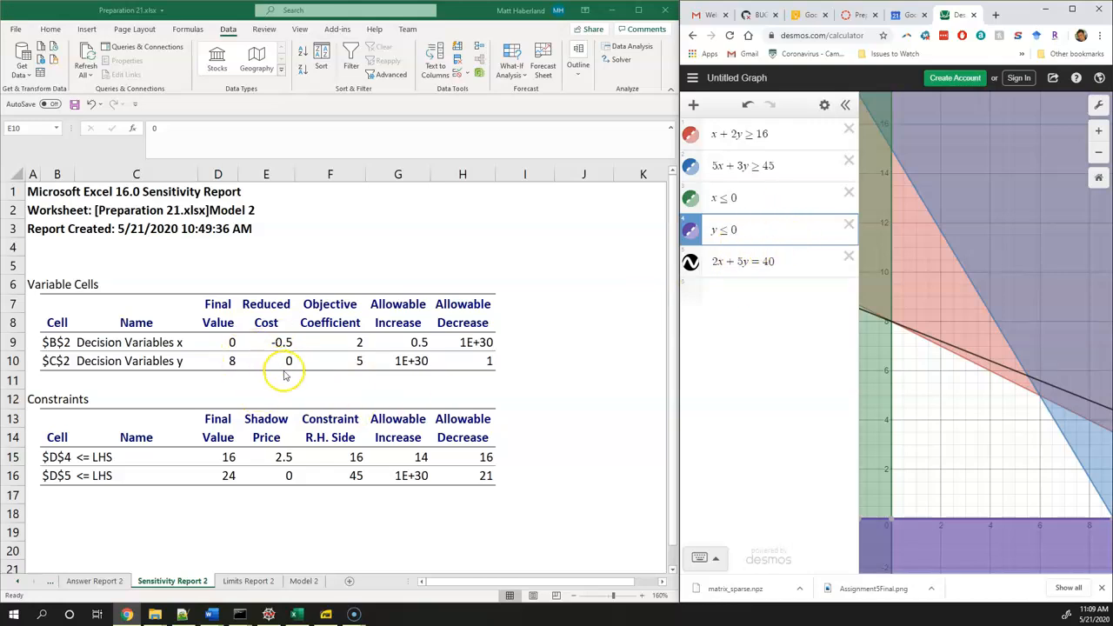
click(248, 578)
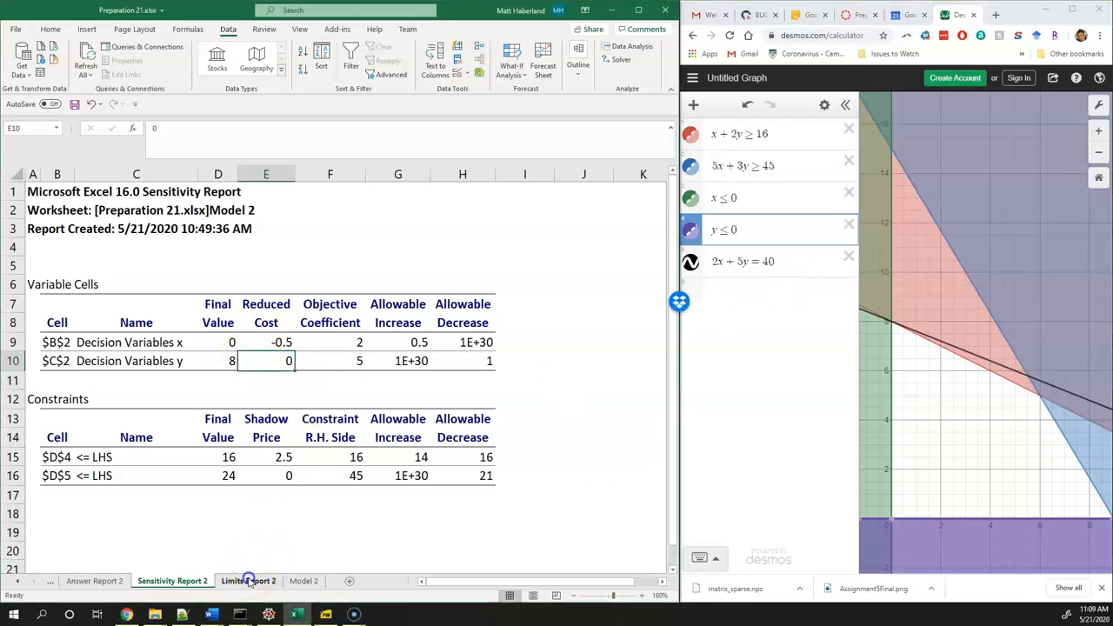
Examine the limits report's maximized objective value, then the final values of decision variables x and y
click(166, 337)
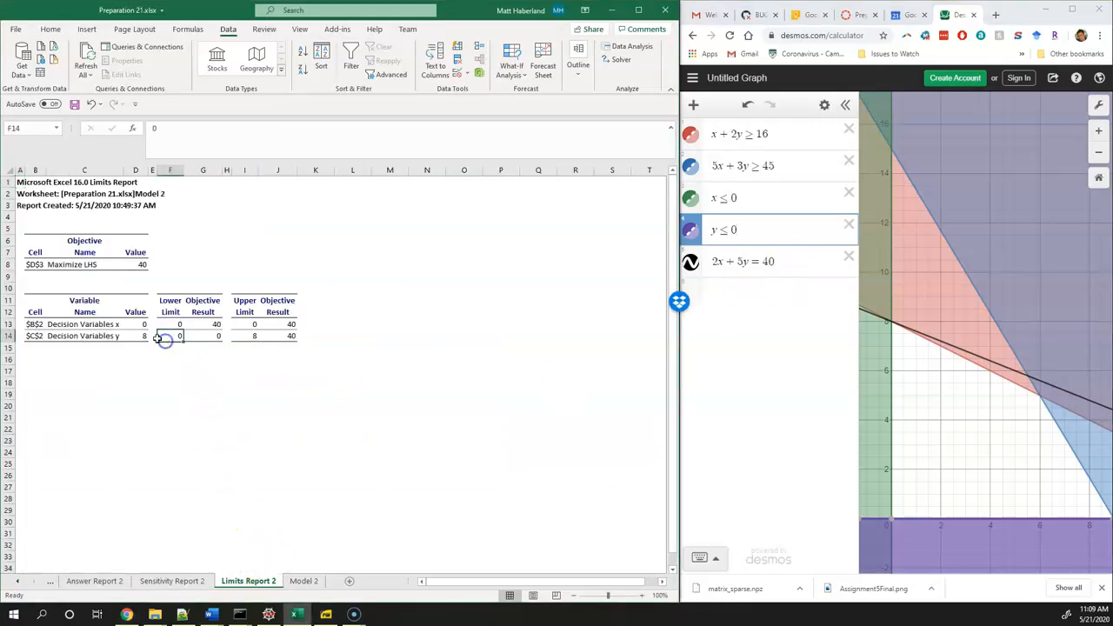
scroll(103, 323, up, 2)
scroll(104, 323, up, 3)
click(131, 417)
click(153, 323)
click(228, 322)
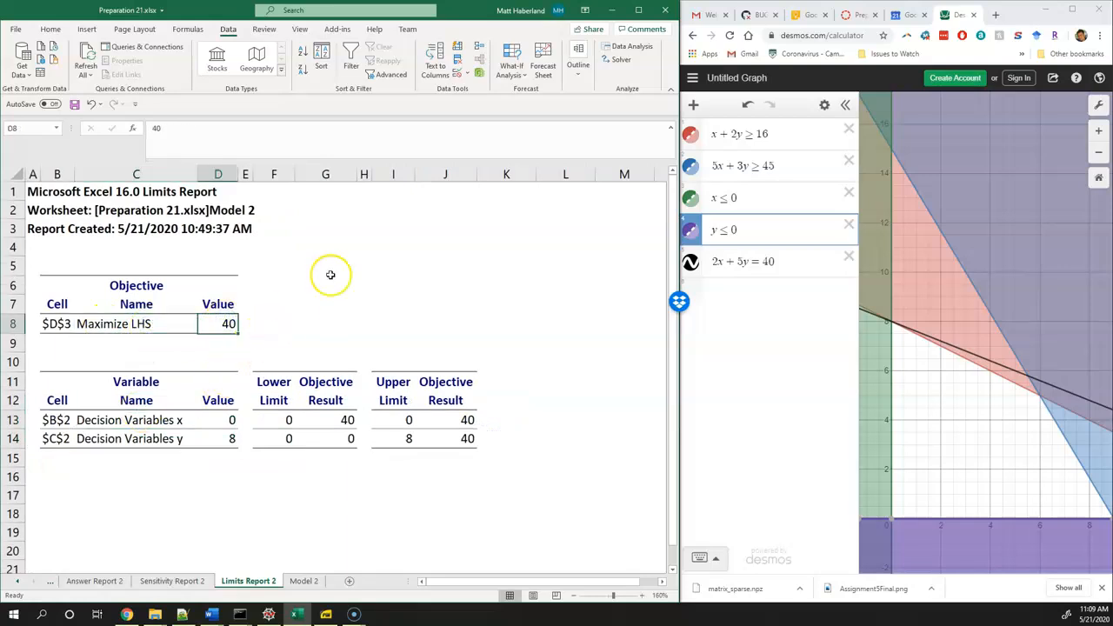
drag(224, 423, 223, 437)
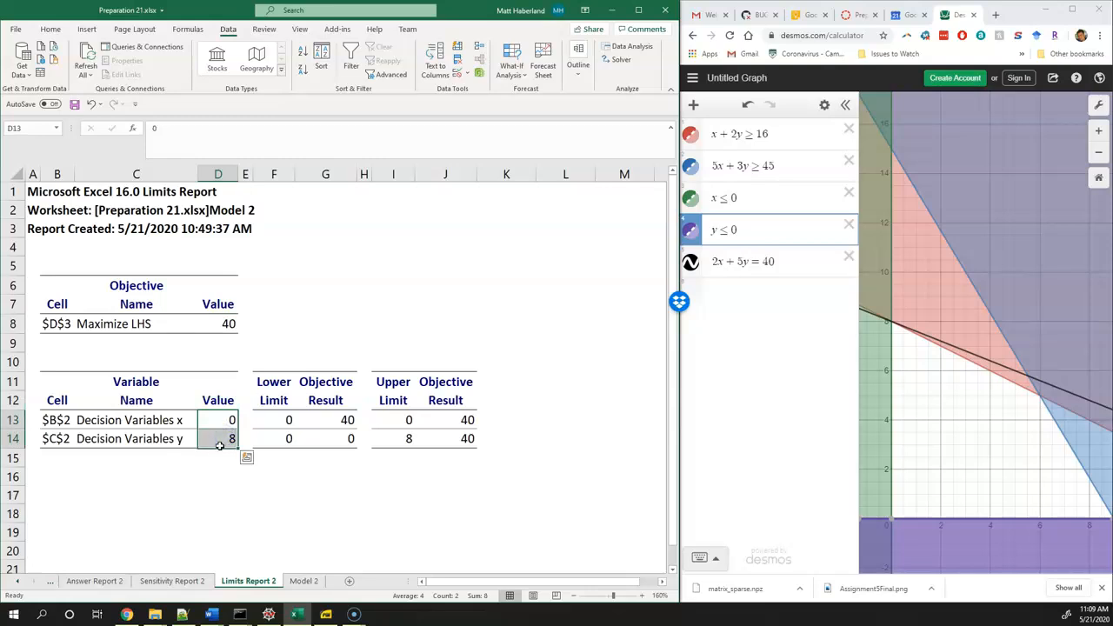
Compare the lower limits of x and y with their upper limits in the limits report
click(263, 417)
click(269, 438)
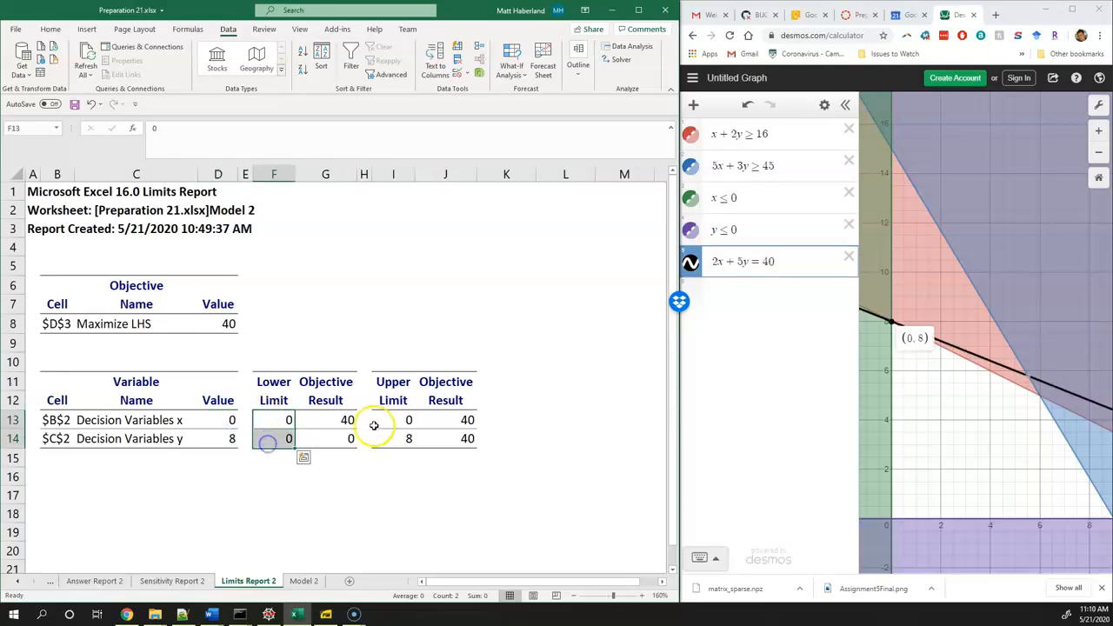
drag(393, 422, 399, 438)
Compare x's final value with its lower limit using the graph's optimal point, then check x's upper limit
click(273, 421)
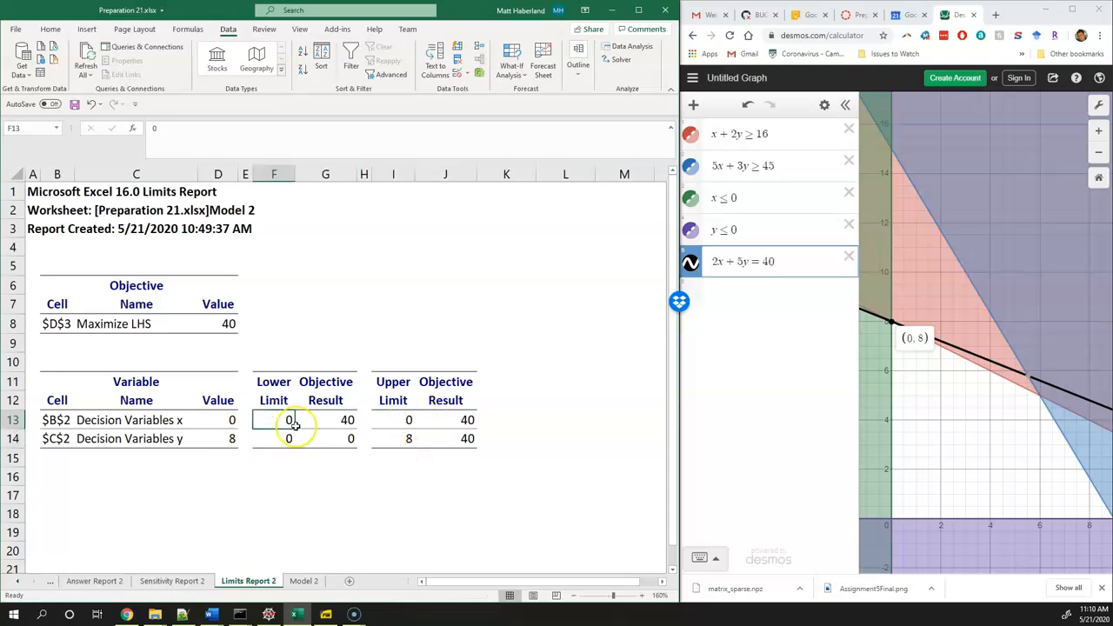
click(214, 420)
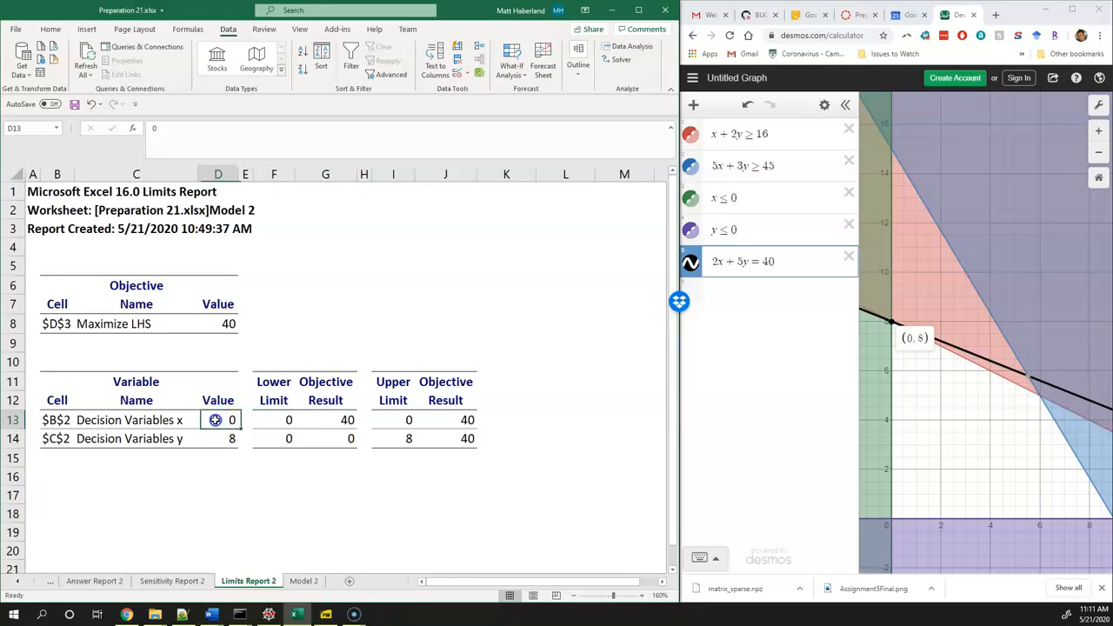
click(266, 420)
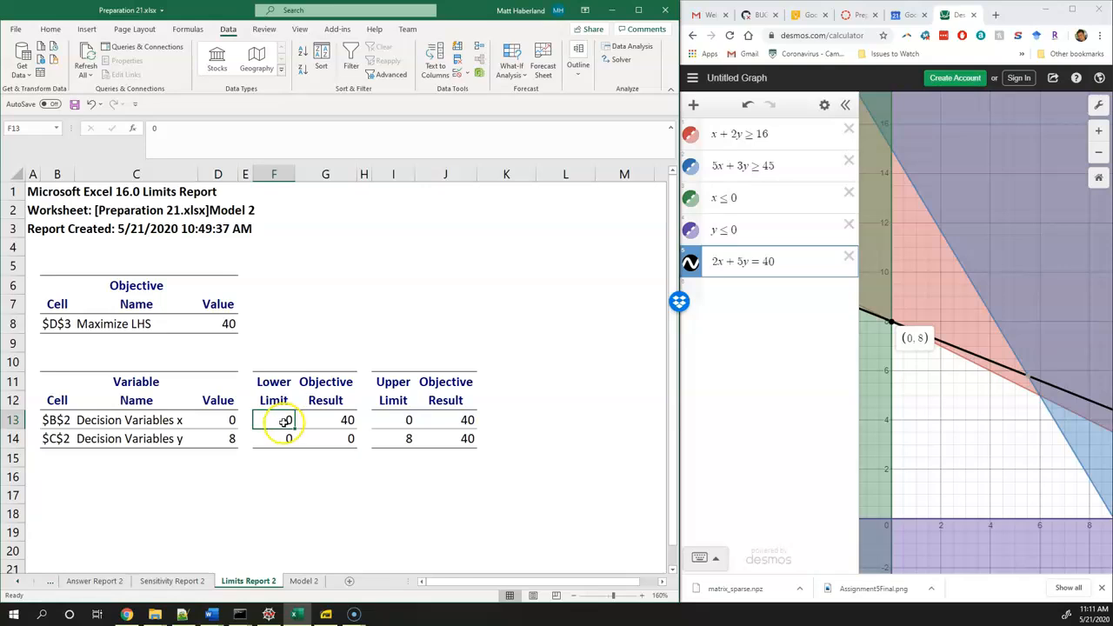
click(228, 420)
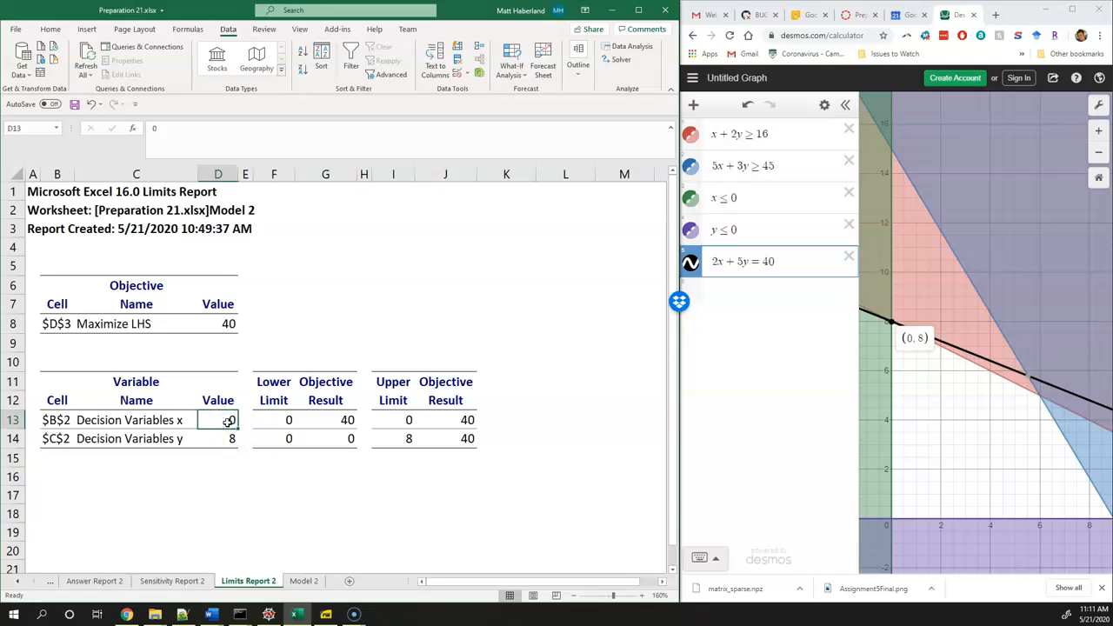
click(274, 420)
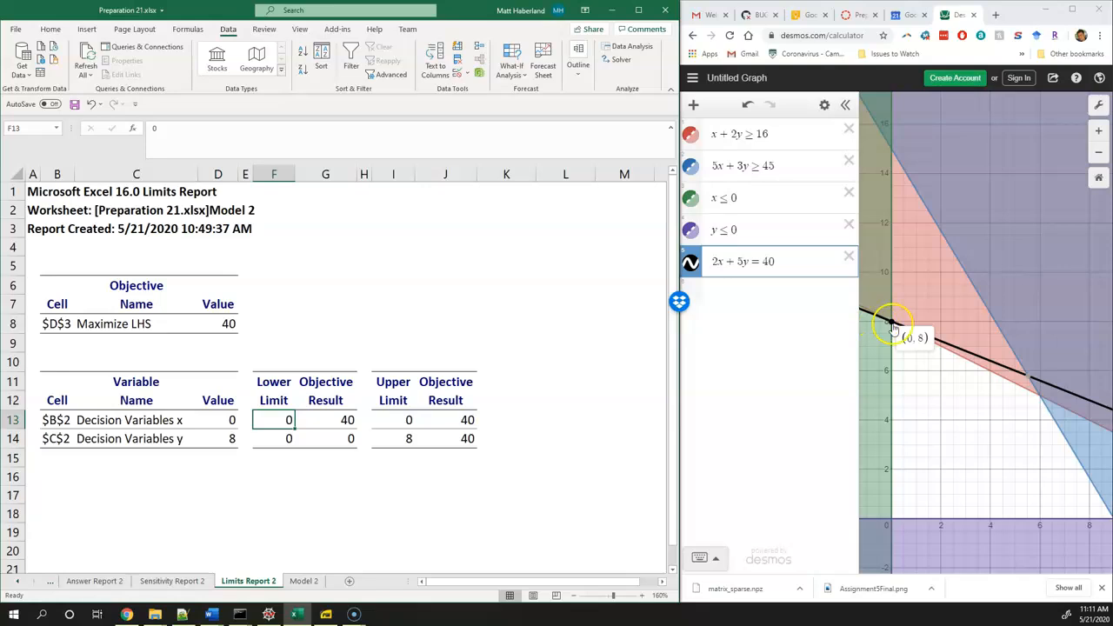
click(402, 419)
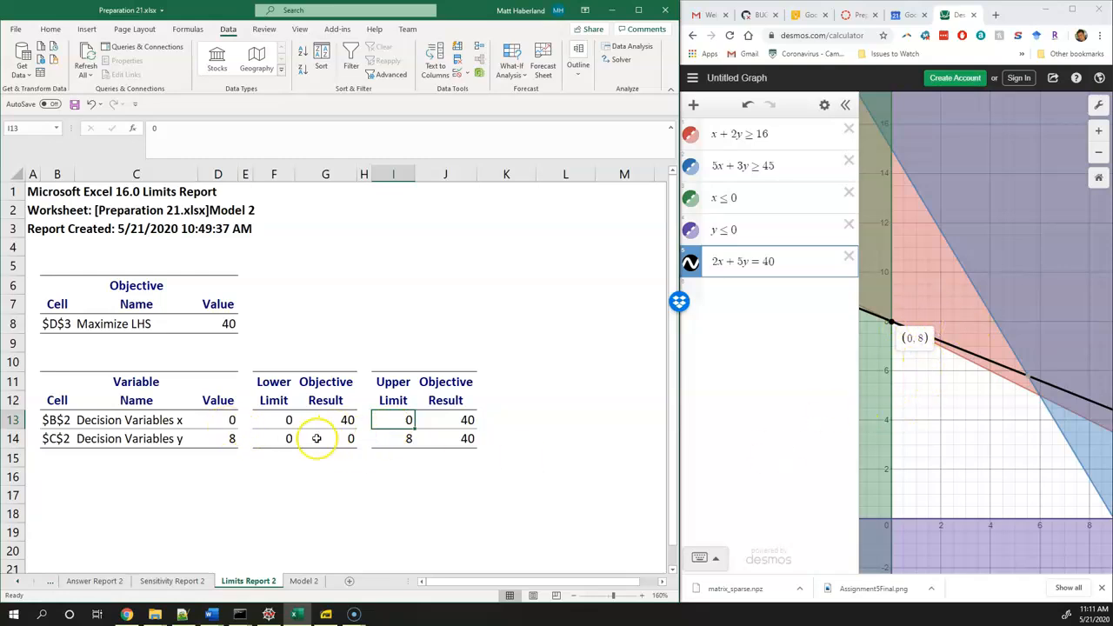
Compare y's final value with its lower limit and relate them to the optimal point on the graph's y-axis
click(202, 439)
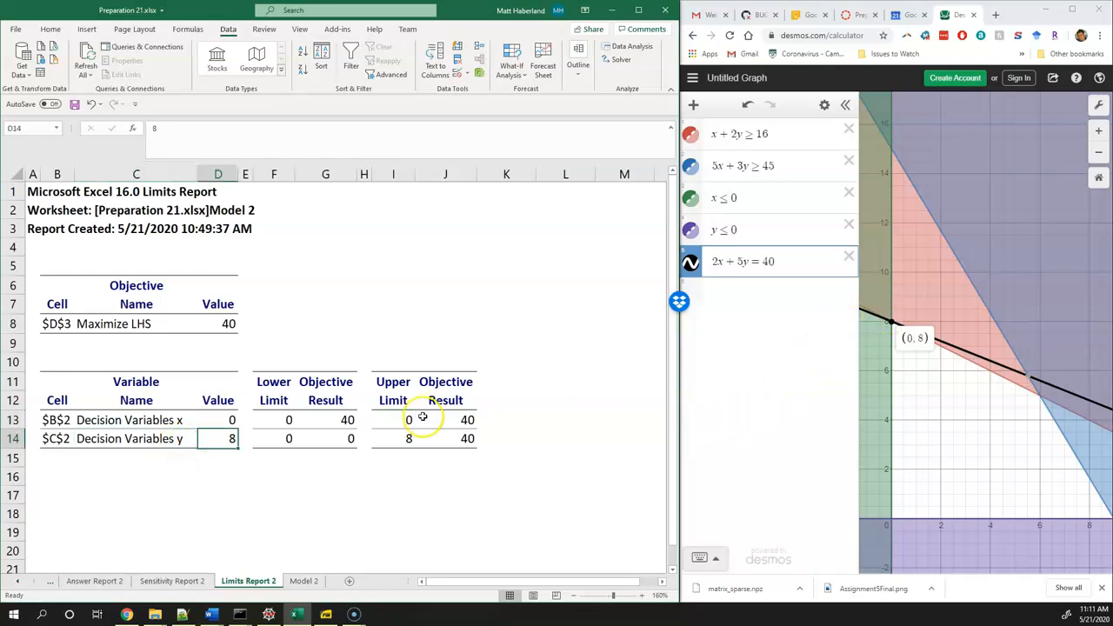
click(283, 440)
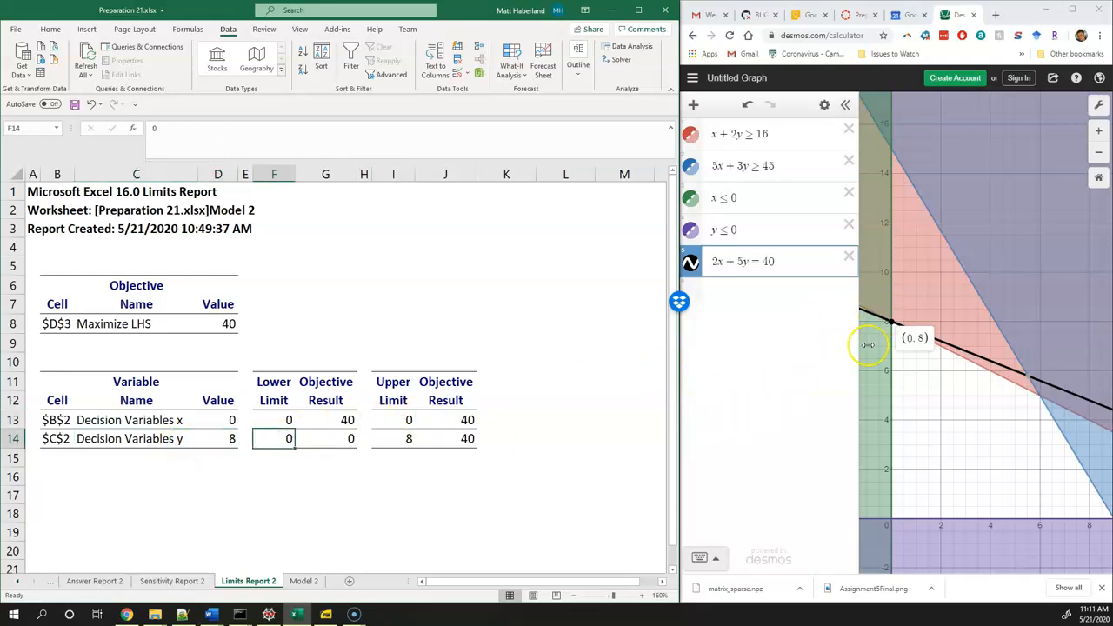
click(894, 333)
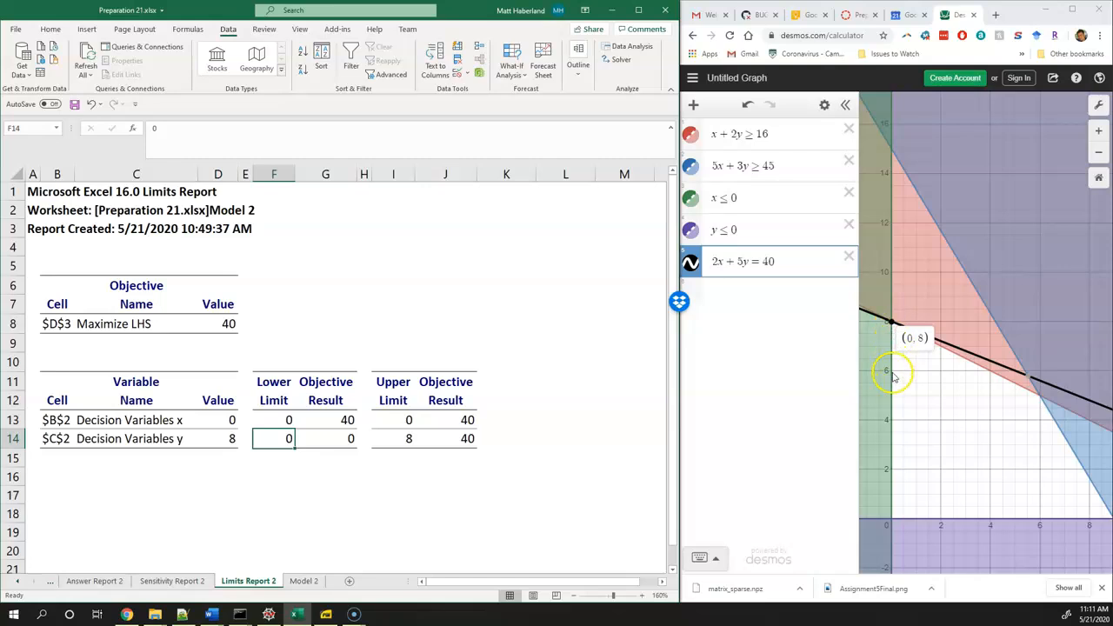